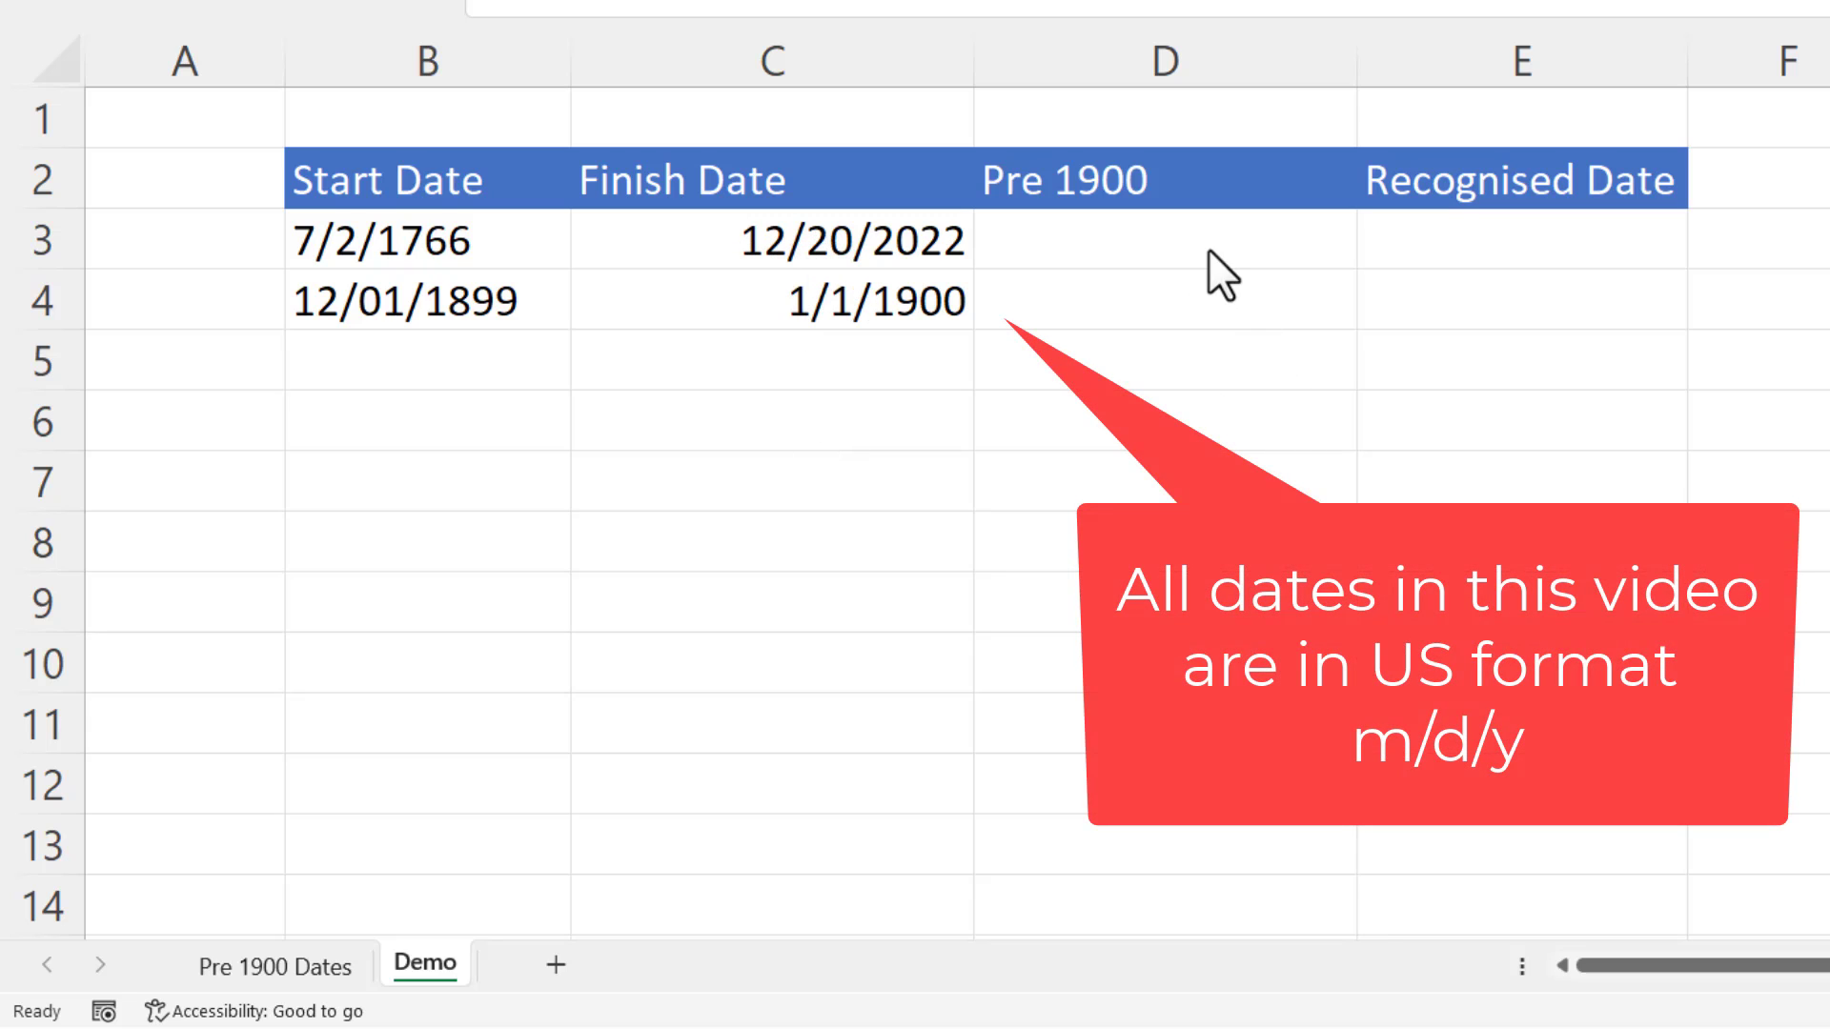
# Enter =EDATE(C3,12000) in E3 so it shows 12/20/3022.
pyautogui.click(1540, 248)
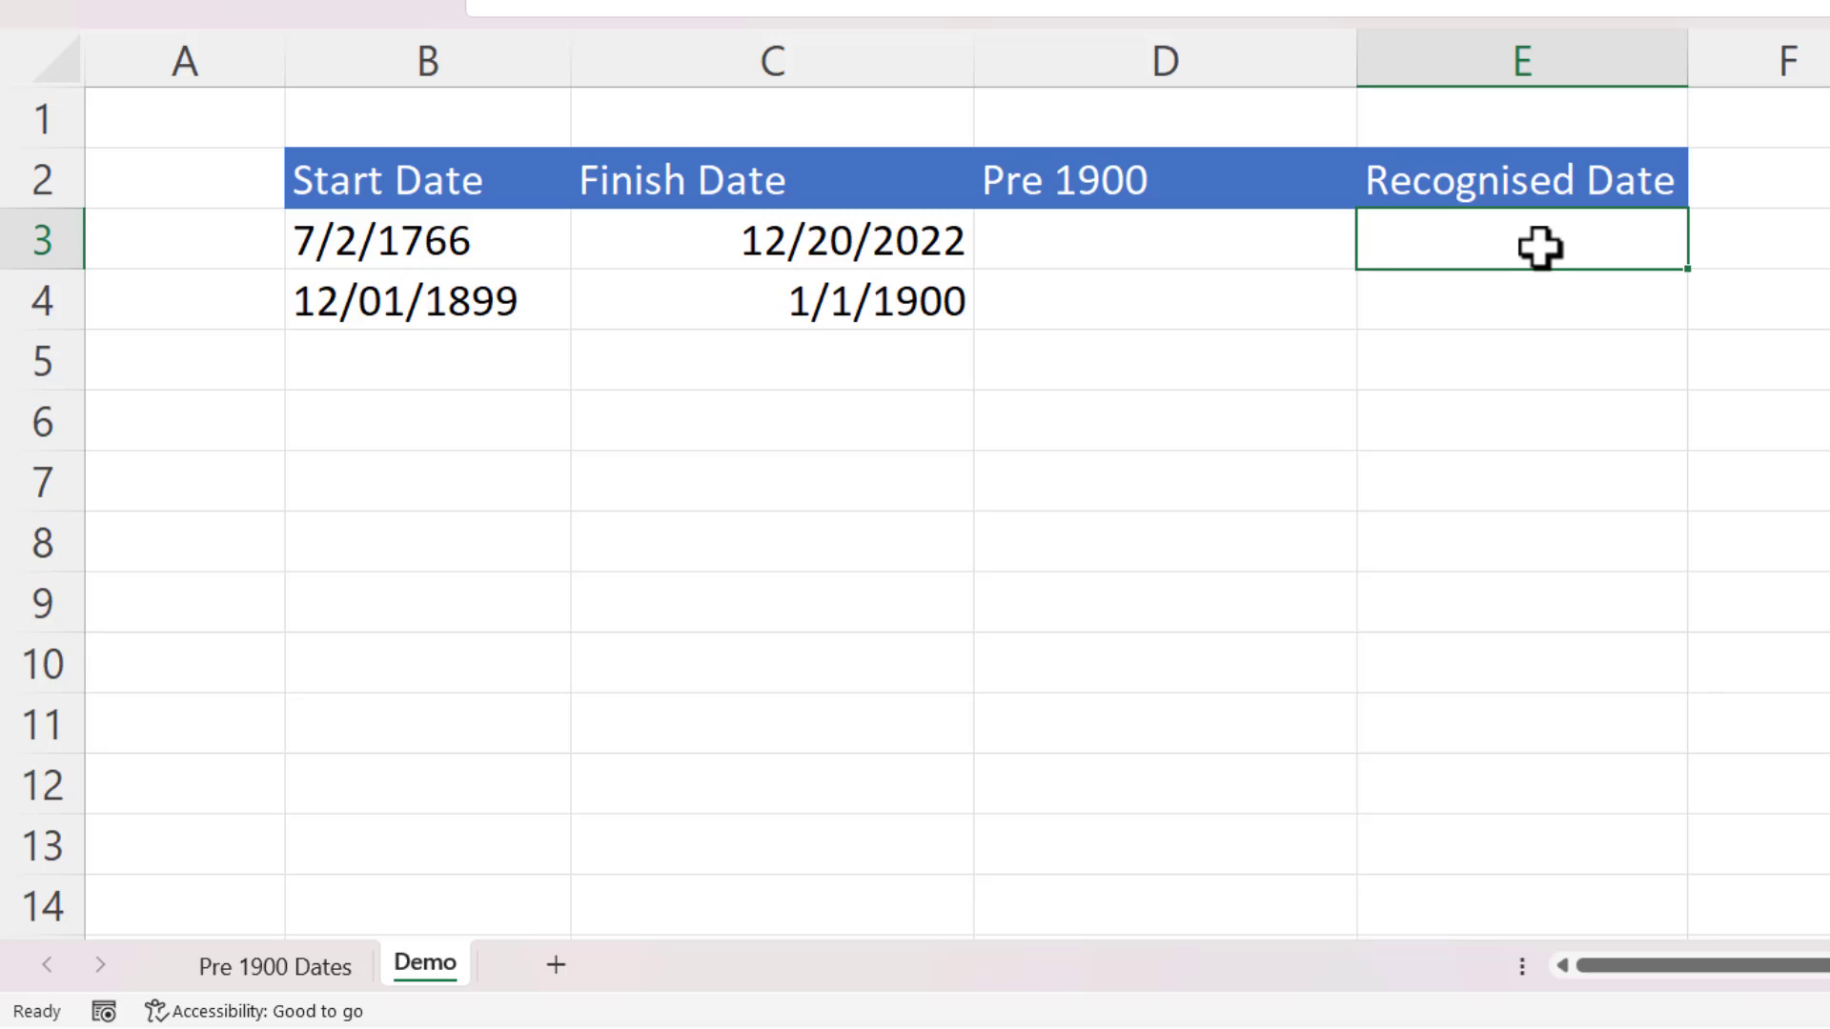
pyautogui.write('=eda')
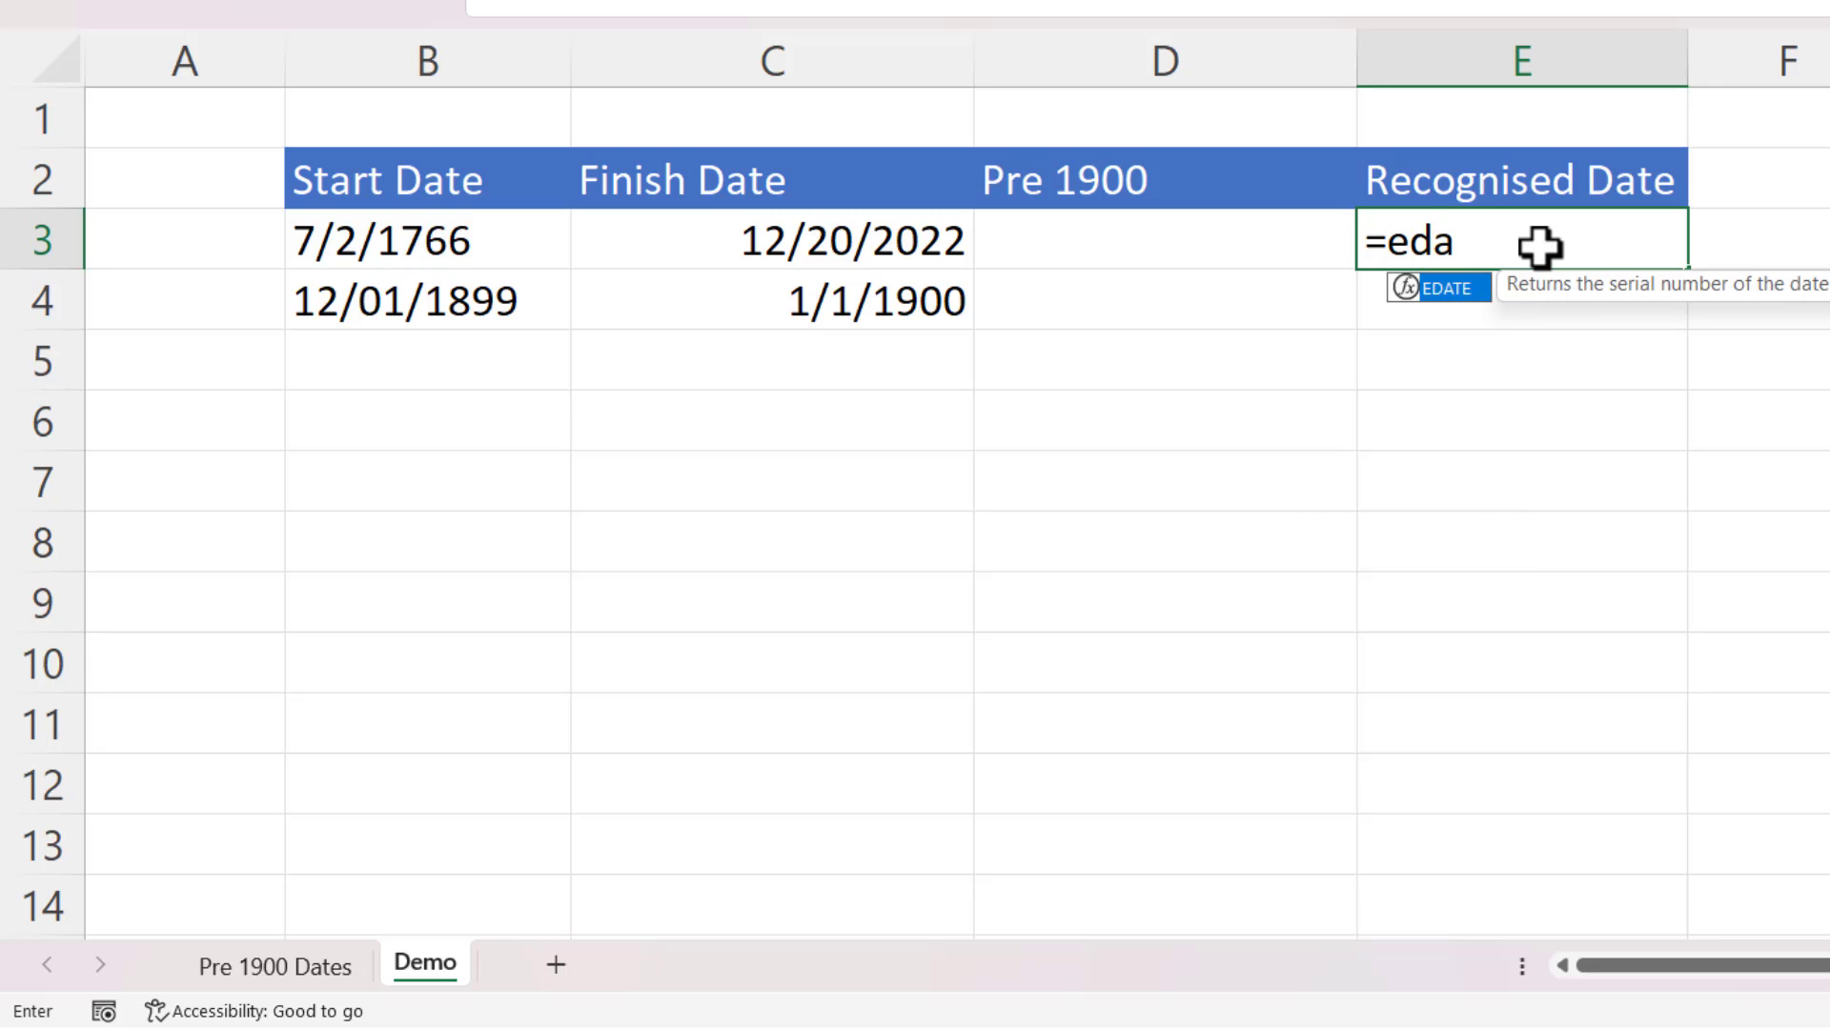
pyautogui.write('te(')
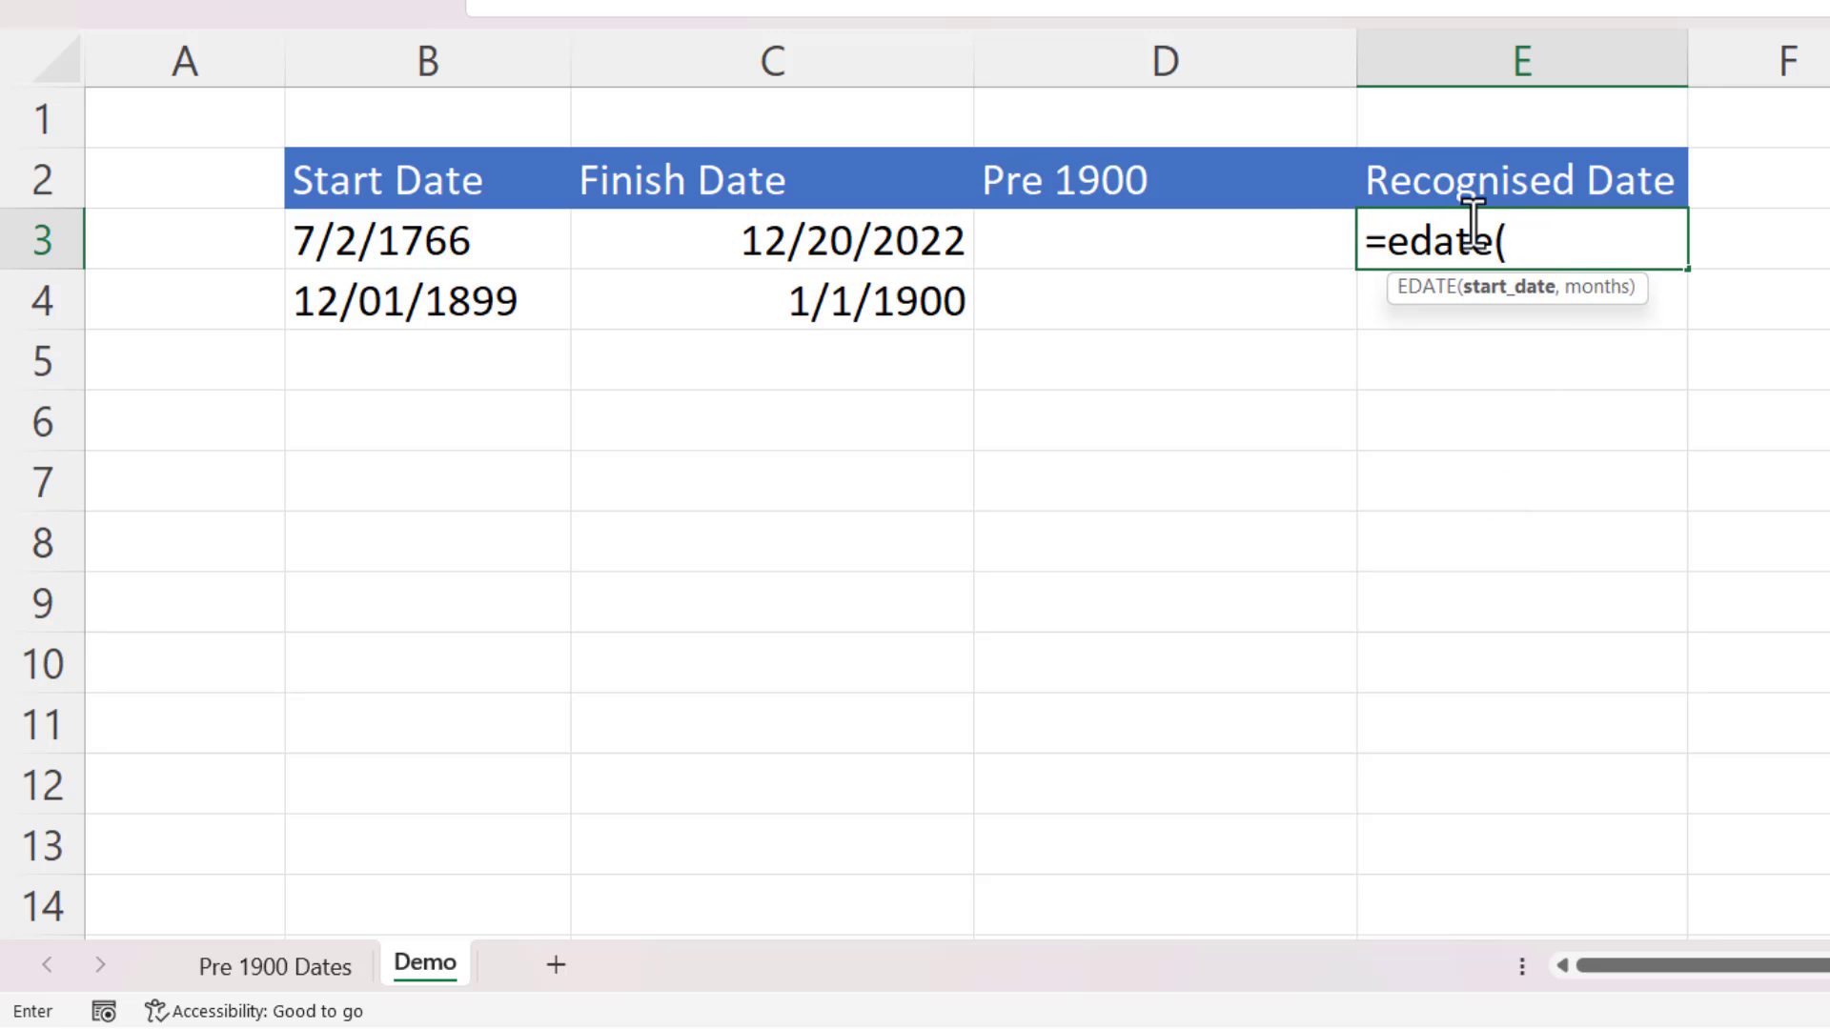
pyautogui.click(860, 246)
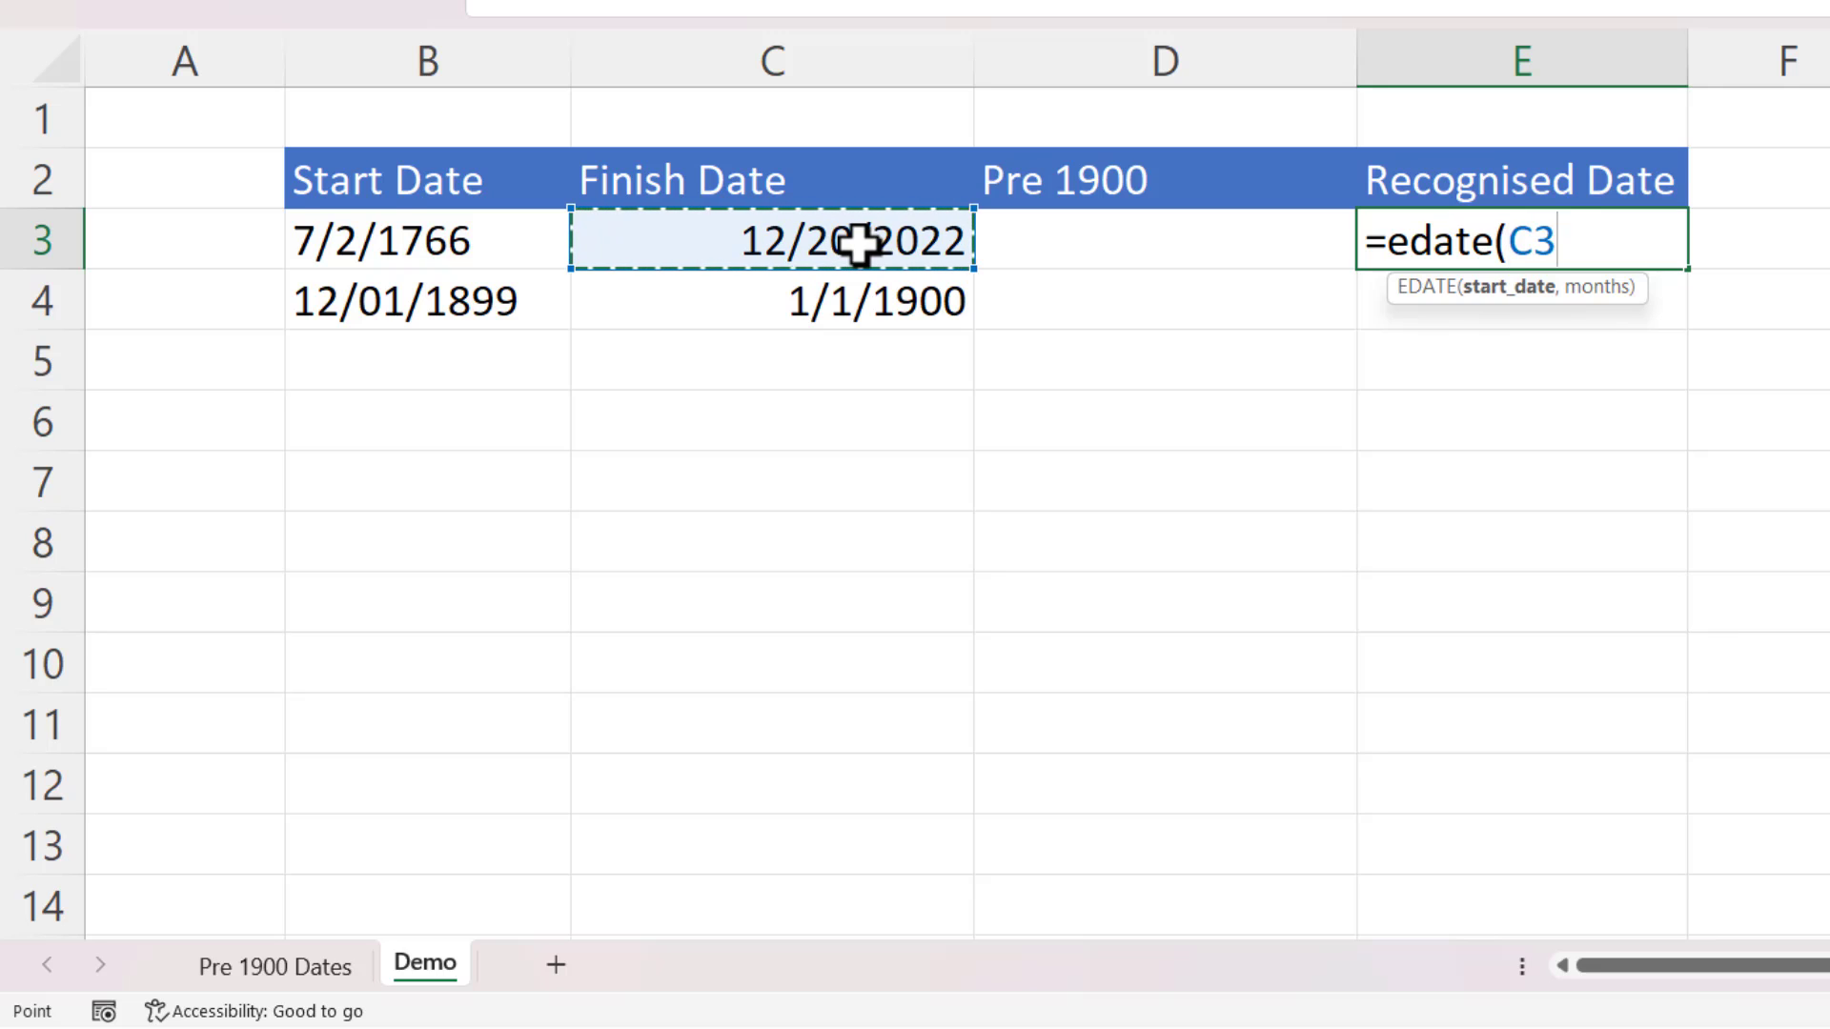
pyautogui.write(',120')
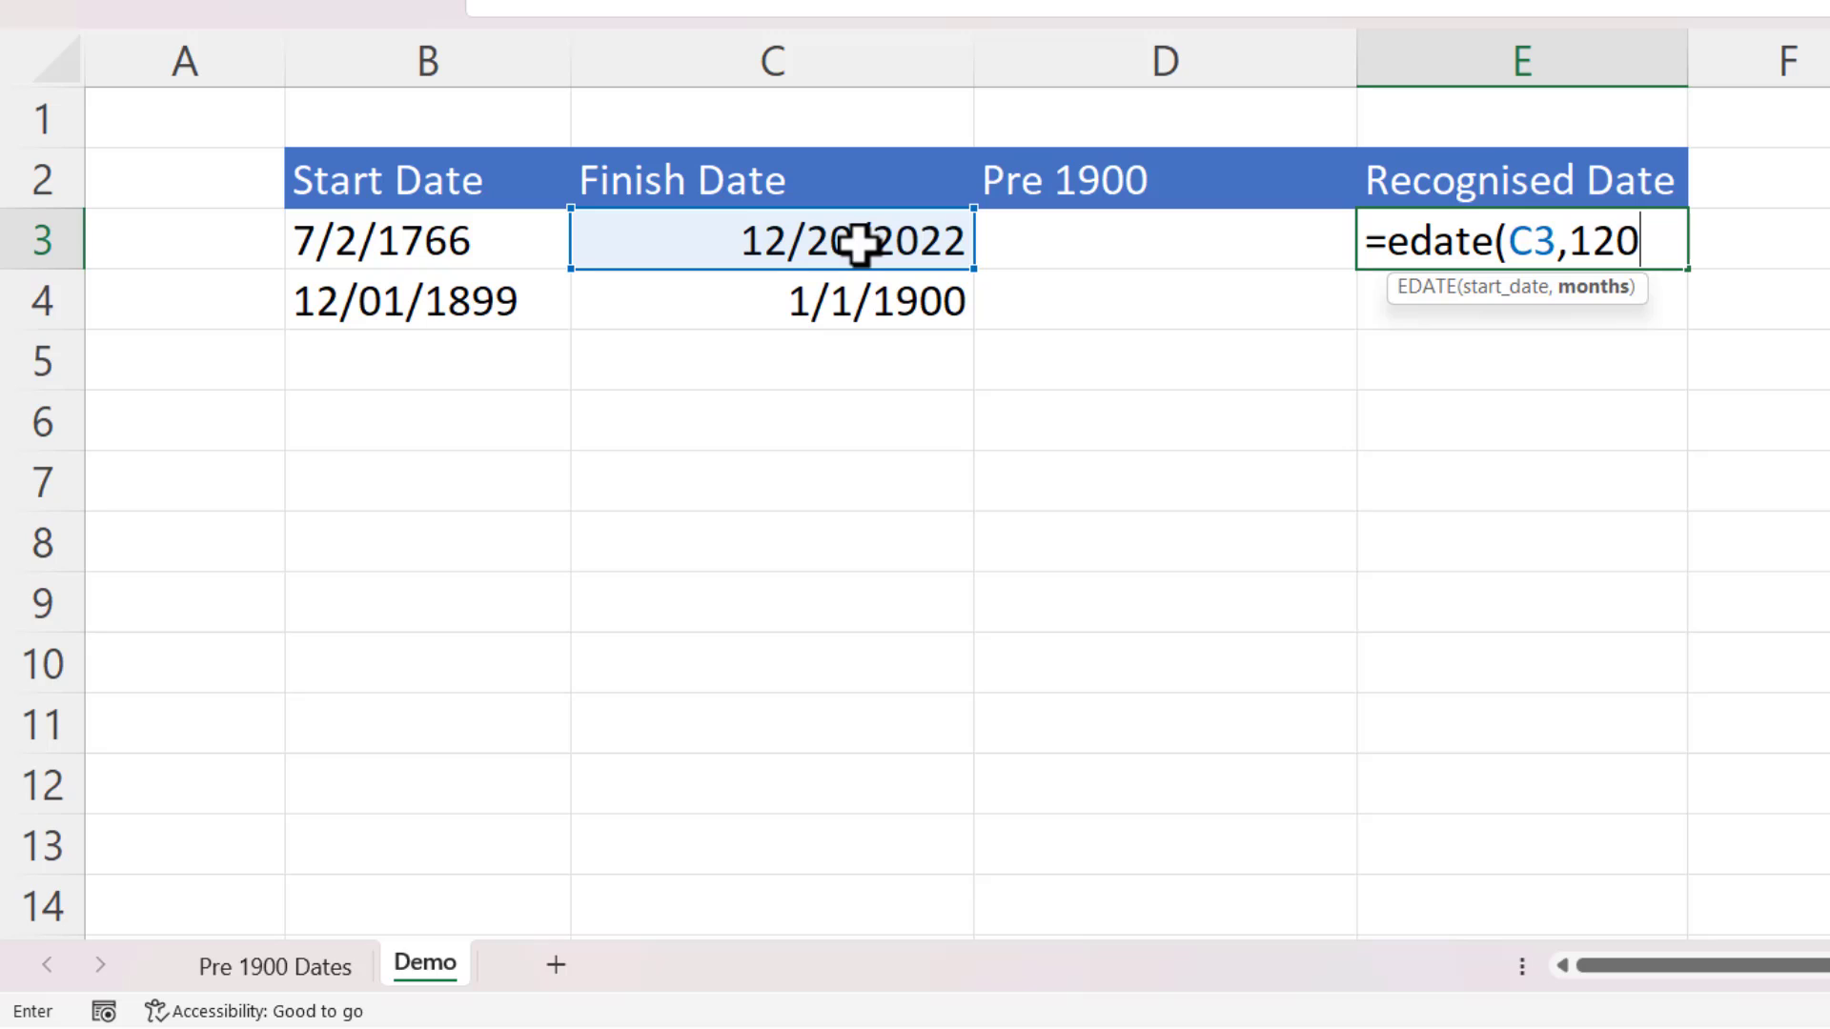
pyautogui.write('00)')
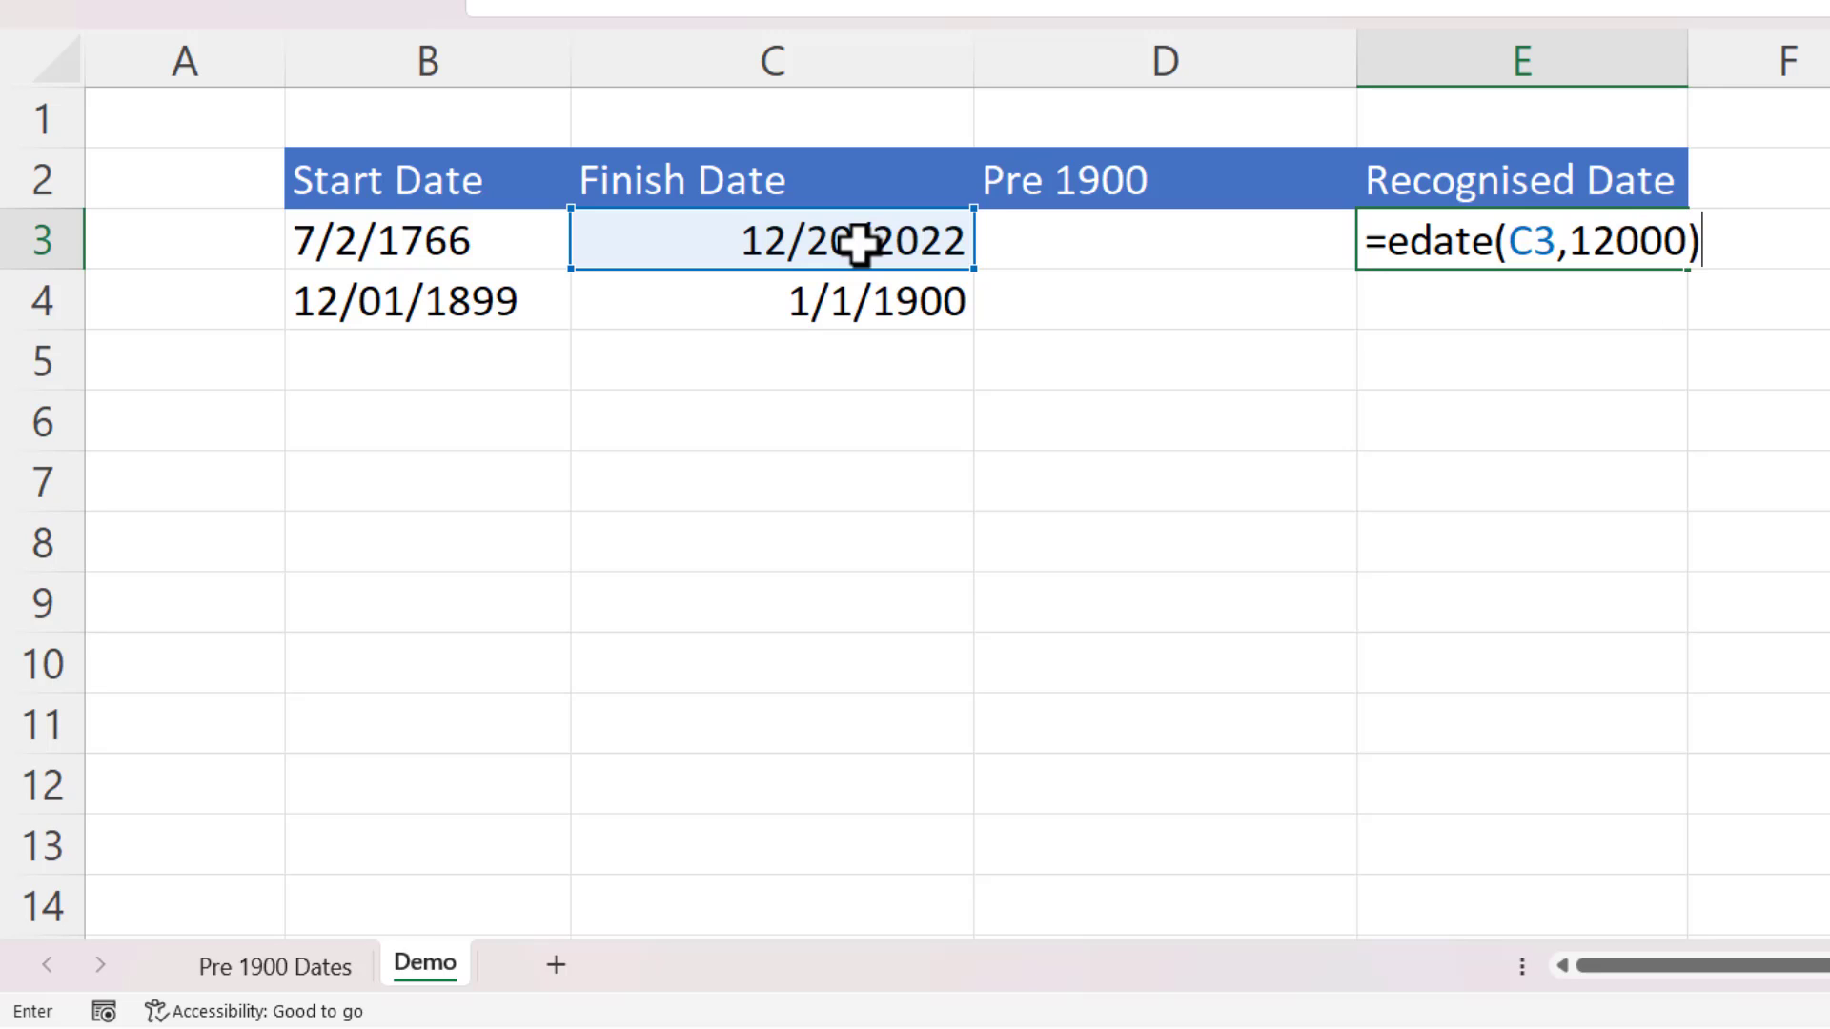
pyautogui.press('Return')
pyautogui.click(1001, 259)
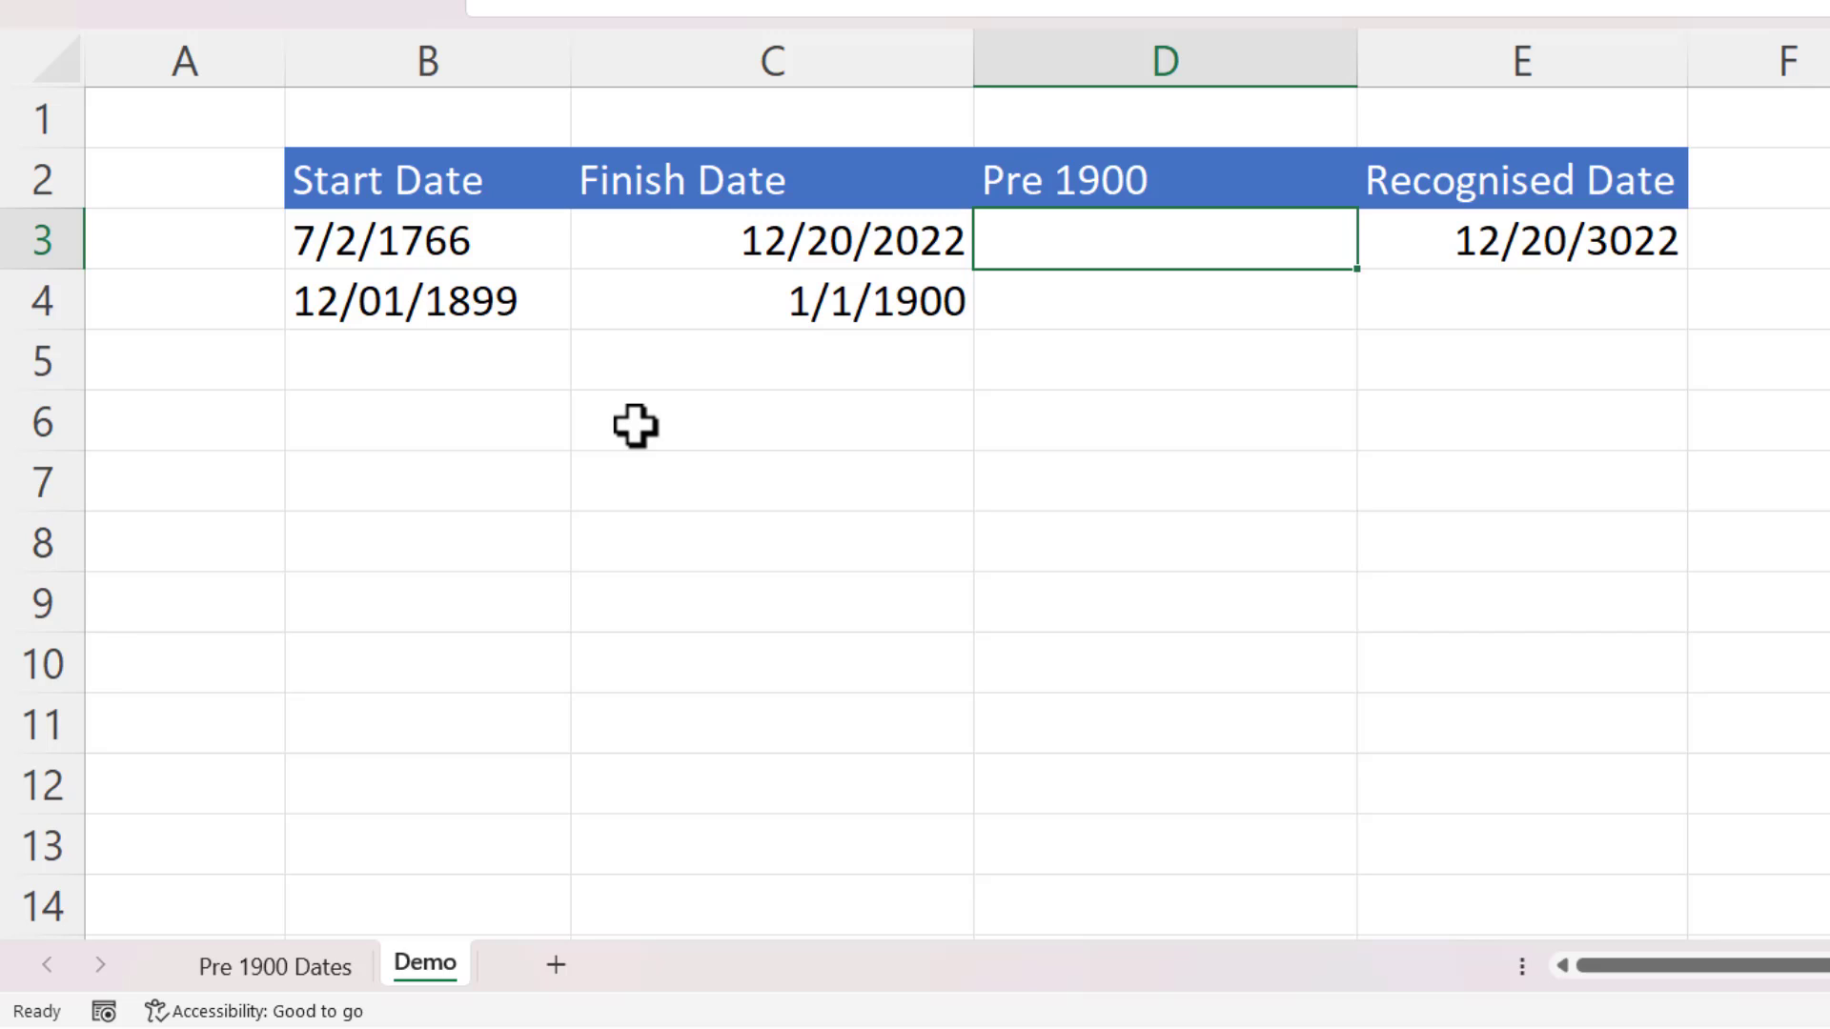
pyautogui.write('=edat')
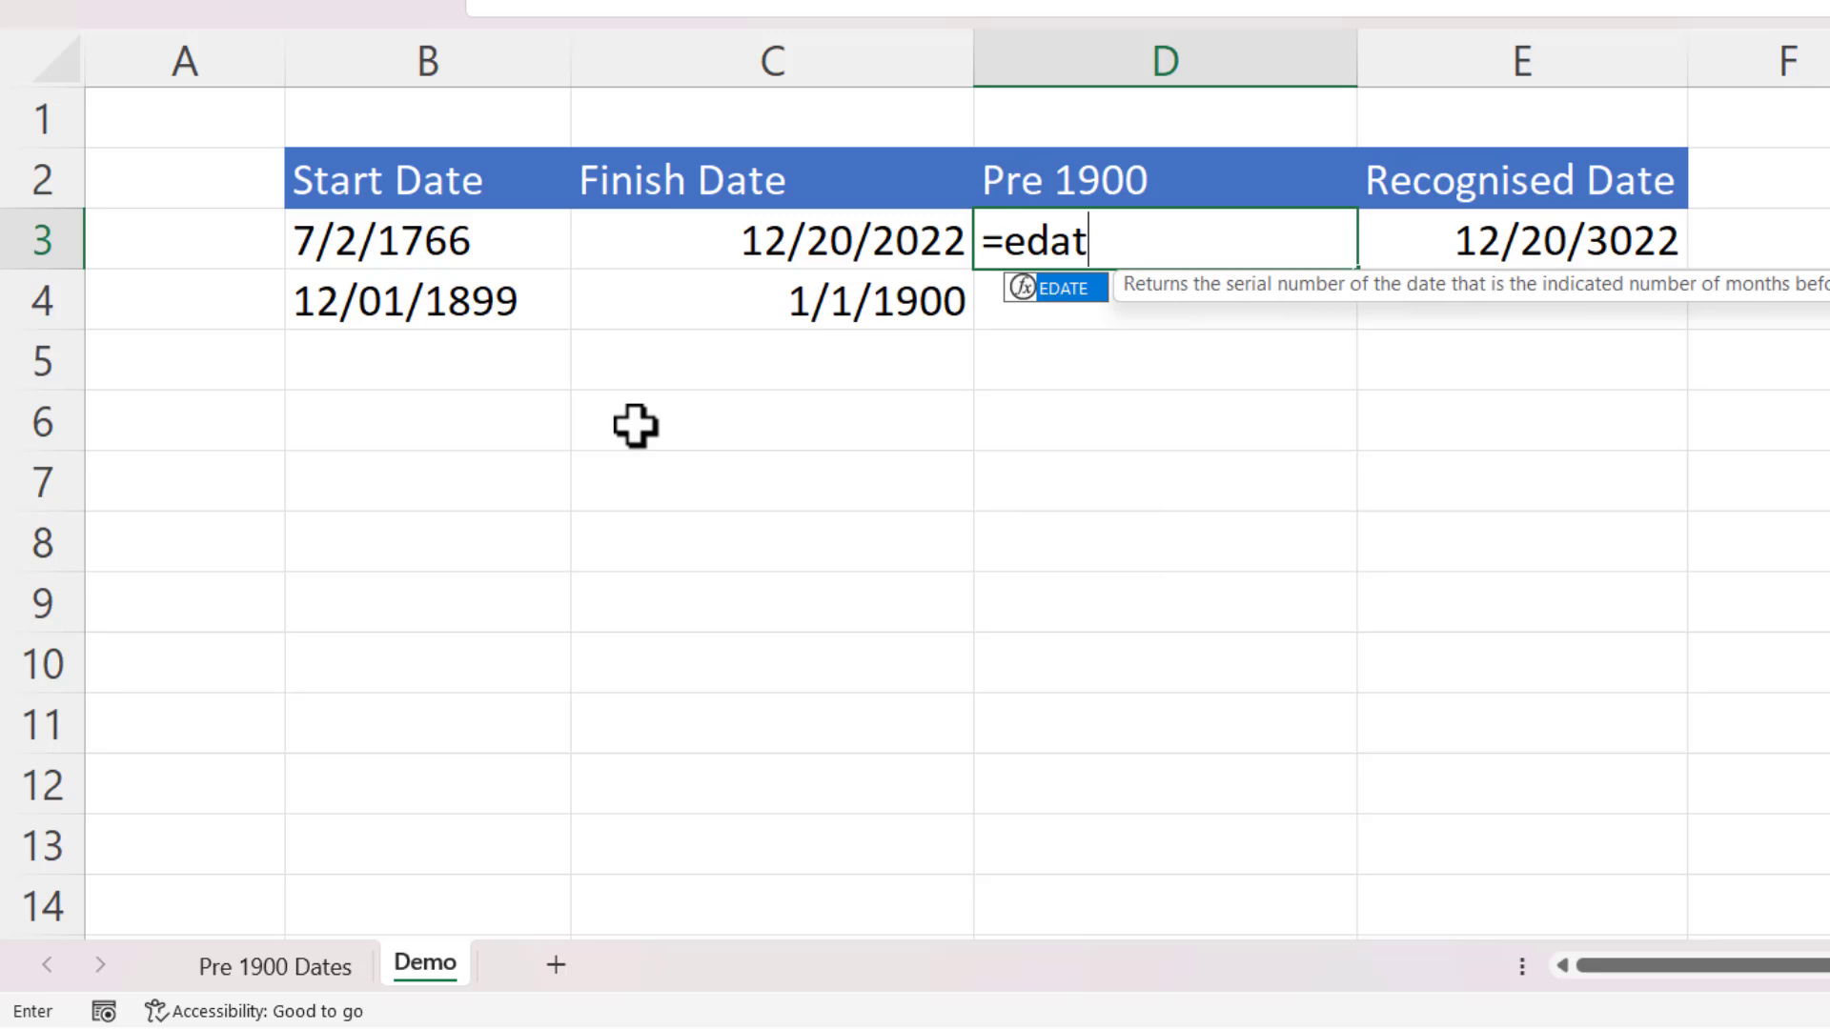
pyautogui.write('e(')
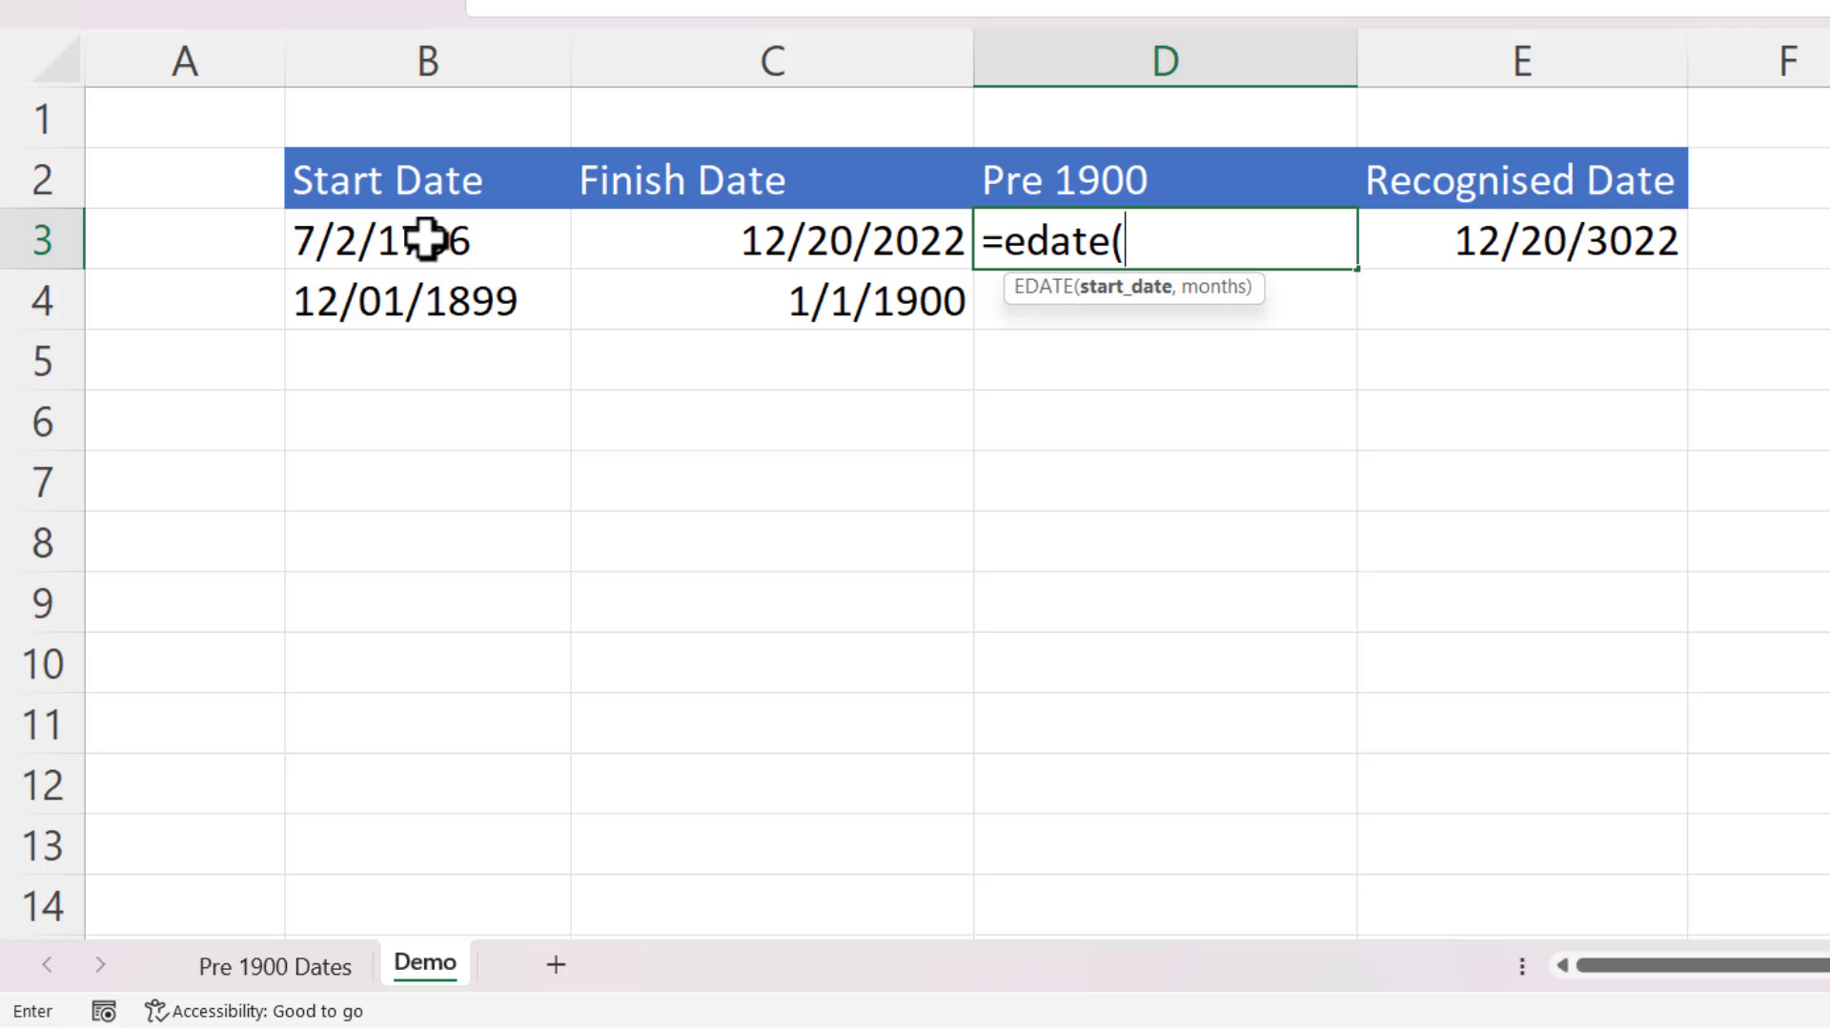
pyautogui.click(426, 236)
pyautogui.write(',1200')
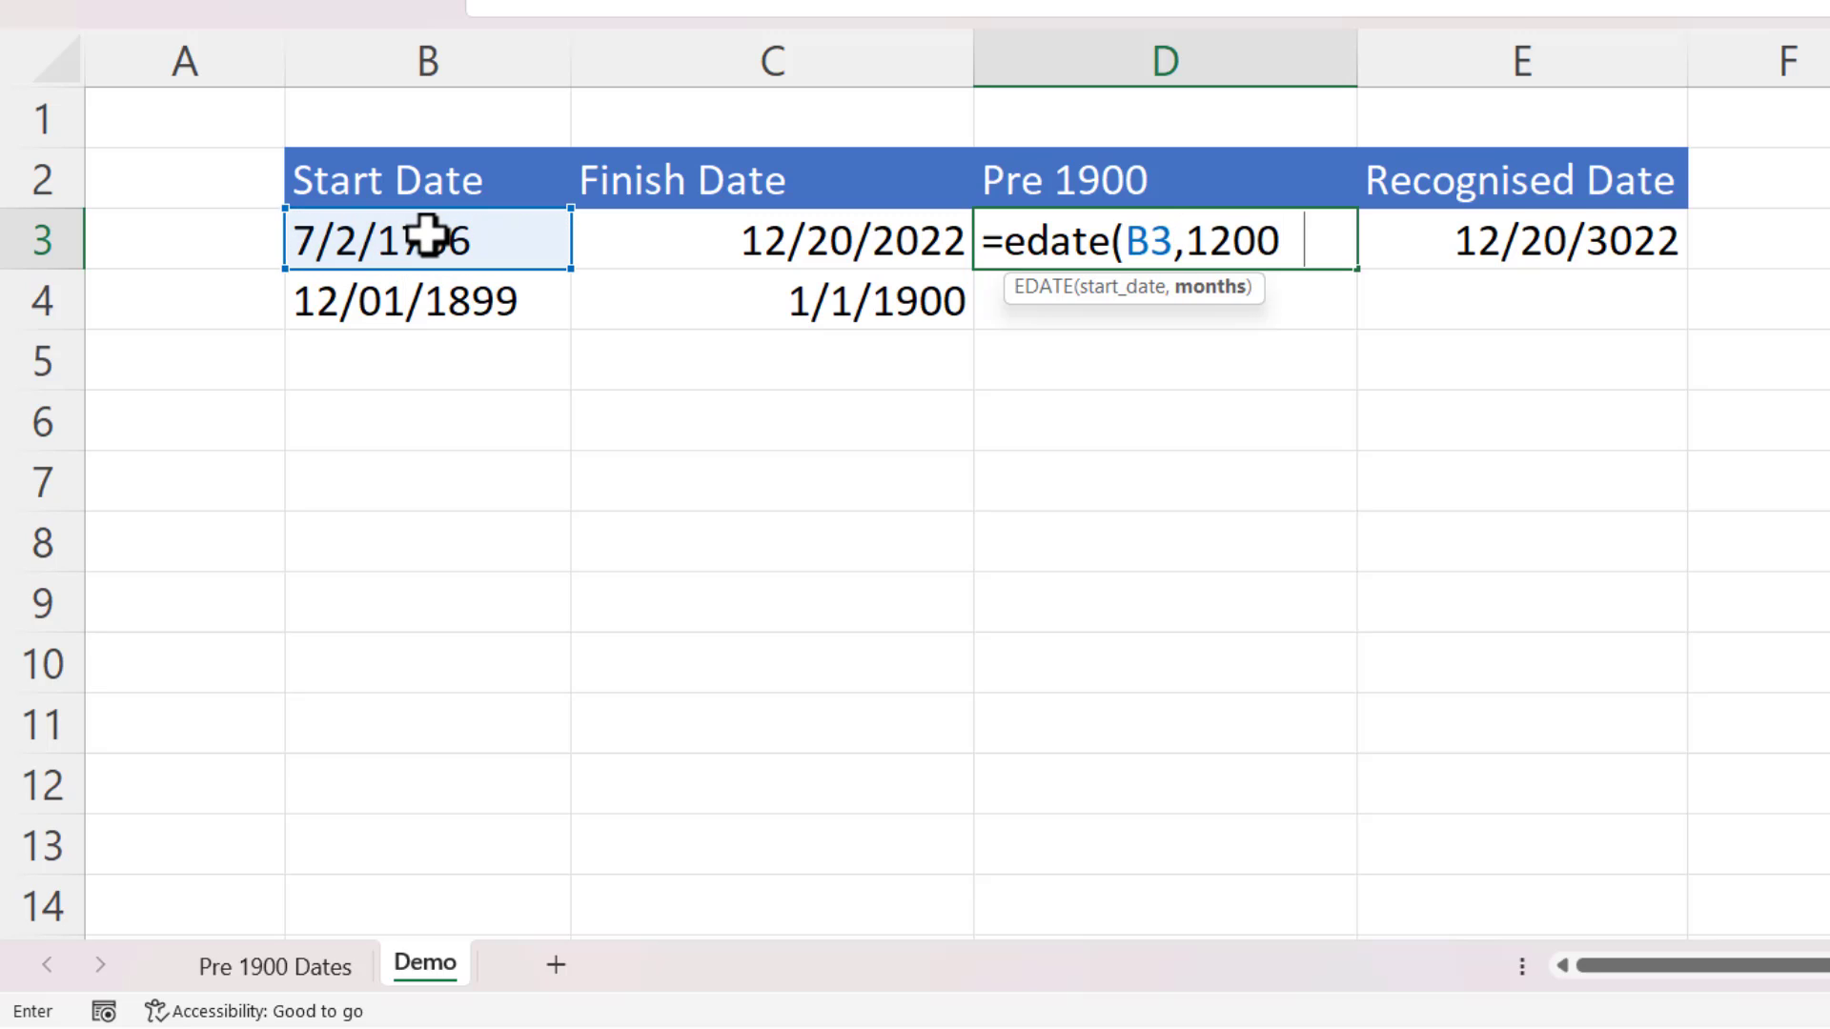
pyautogui.write('0)')
pyautogui.press('Return')
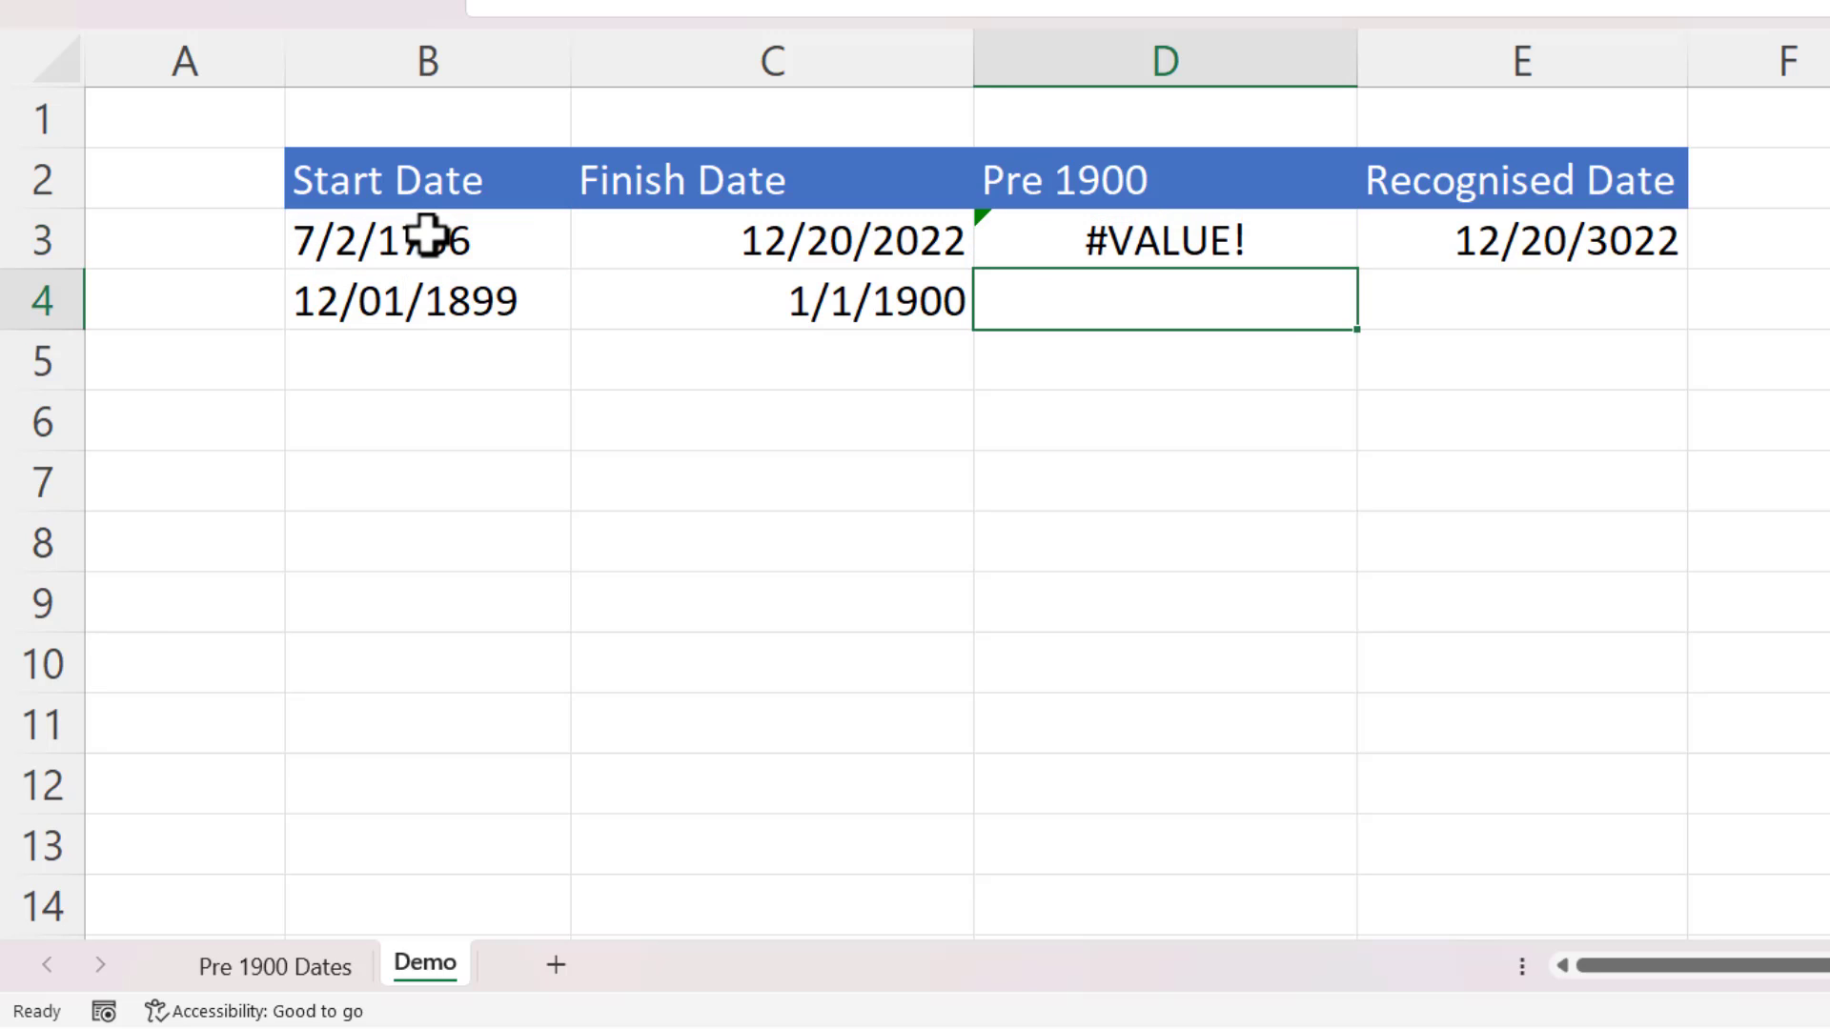
pyautogui.click(1298, 225)
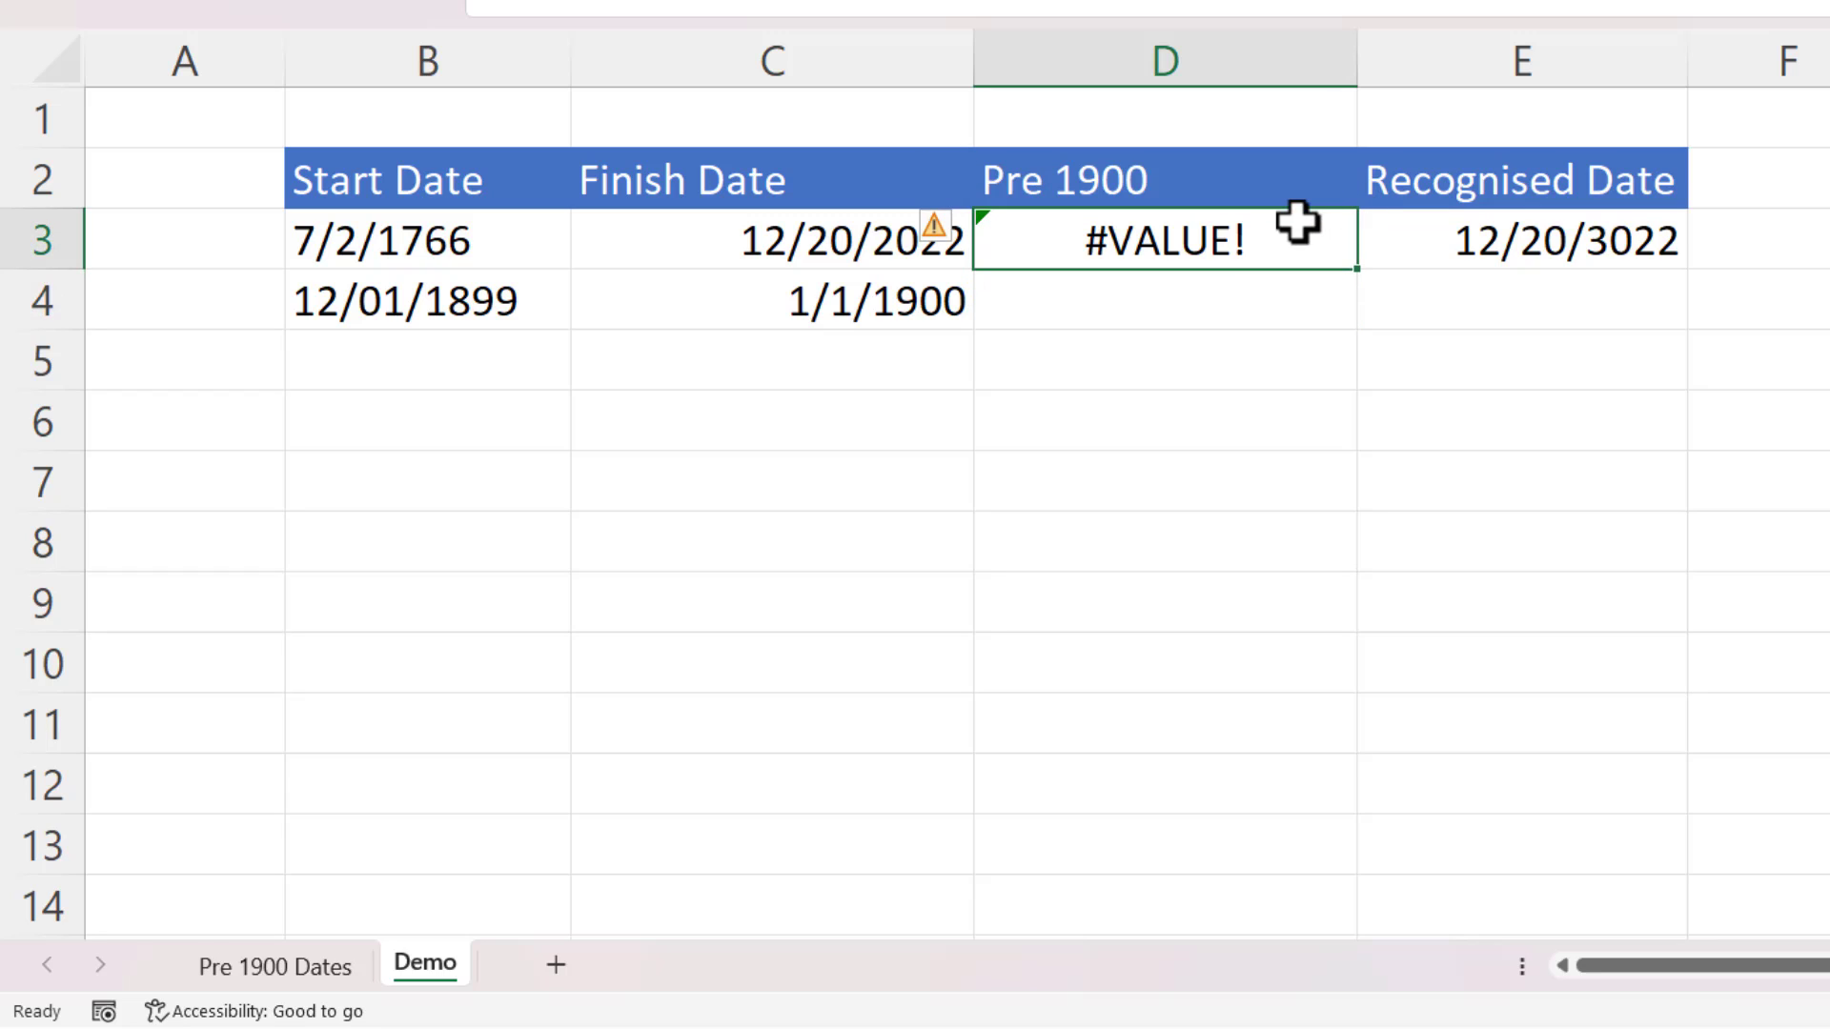
pyautogui.press('Delete')
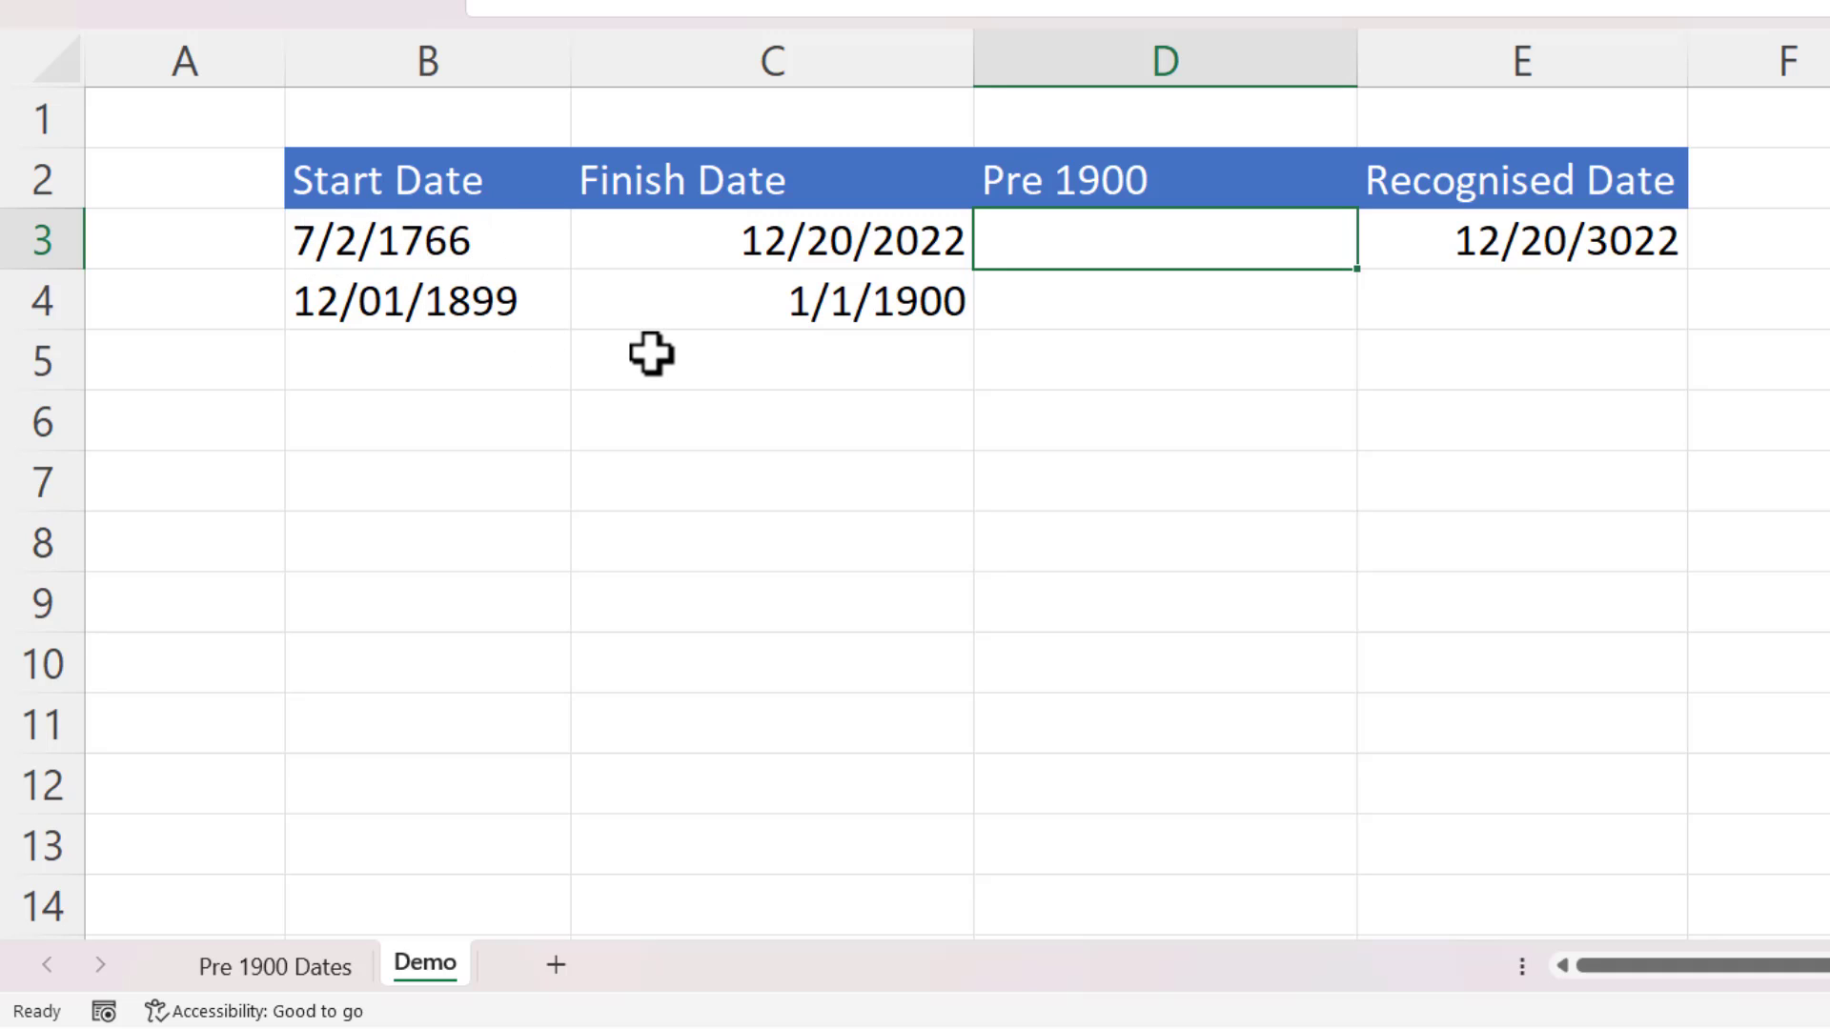
# Enter =LEFT(B3,LEN(B3)-4) in D3, returning 7/2/, and reopen it for editing.
pyautogui.write('le')
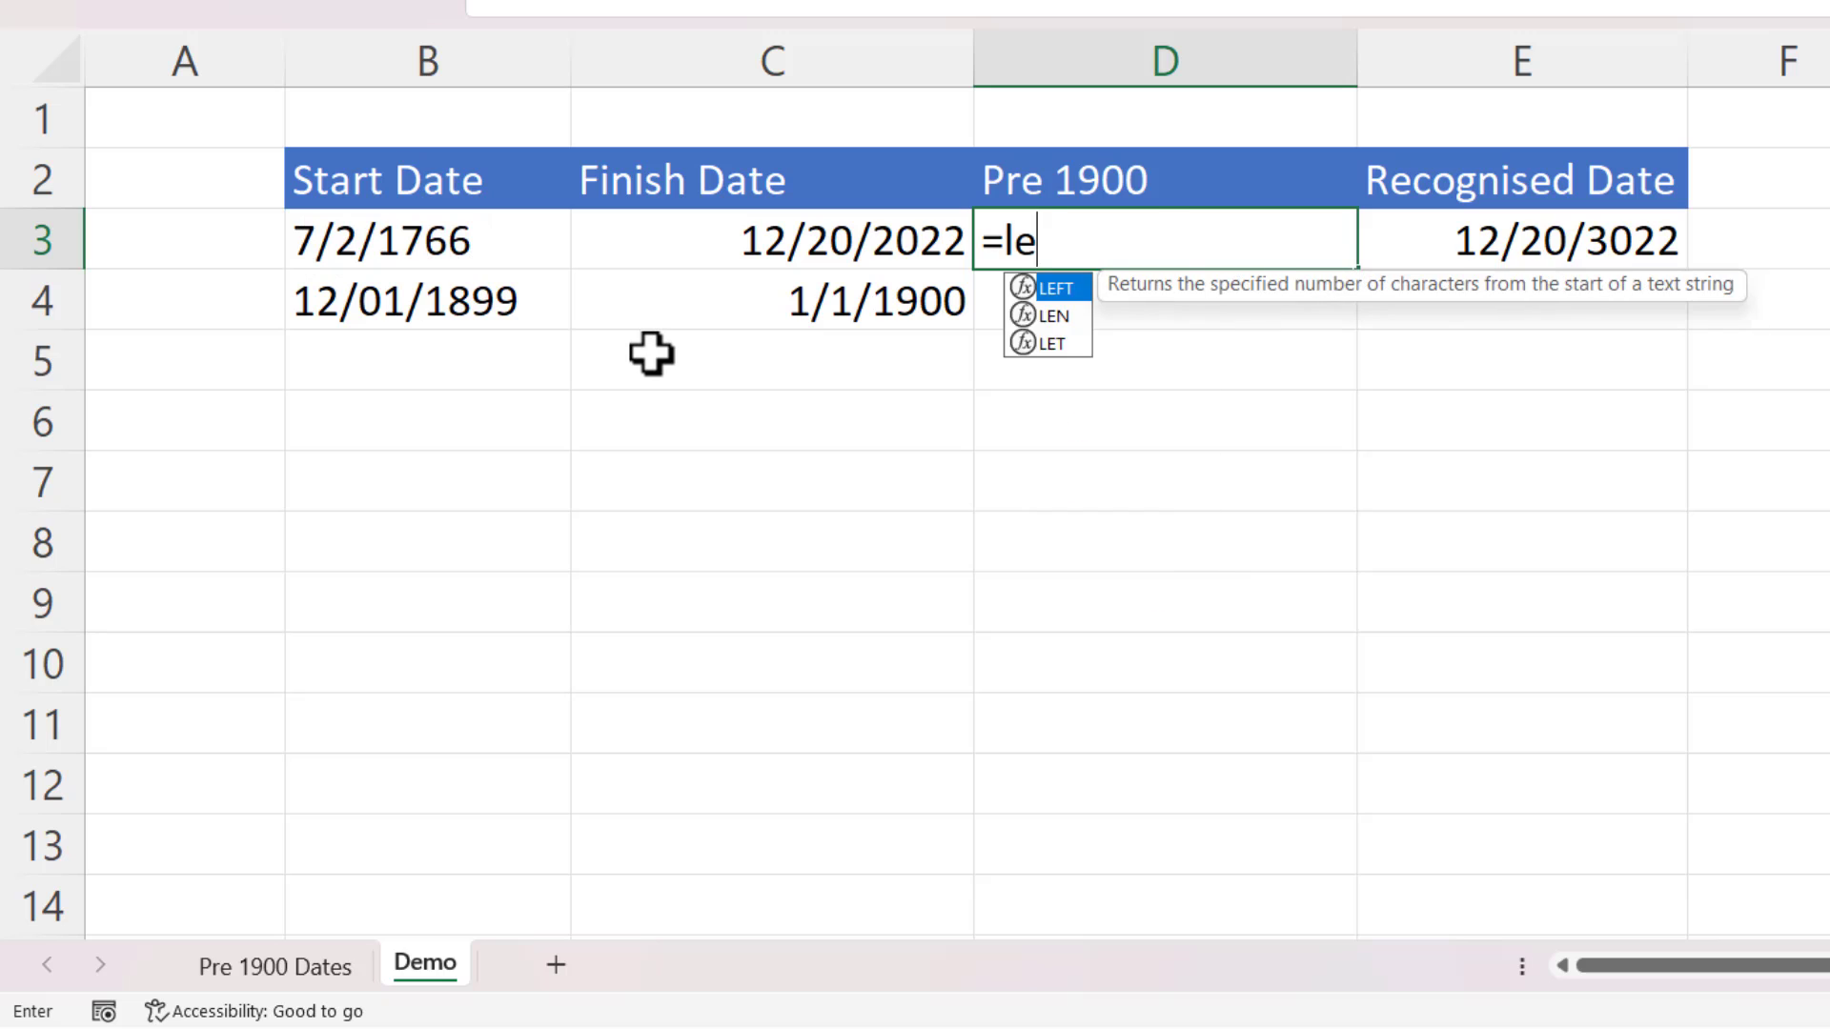
pyautogui.write('ft(')
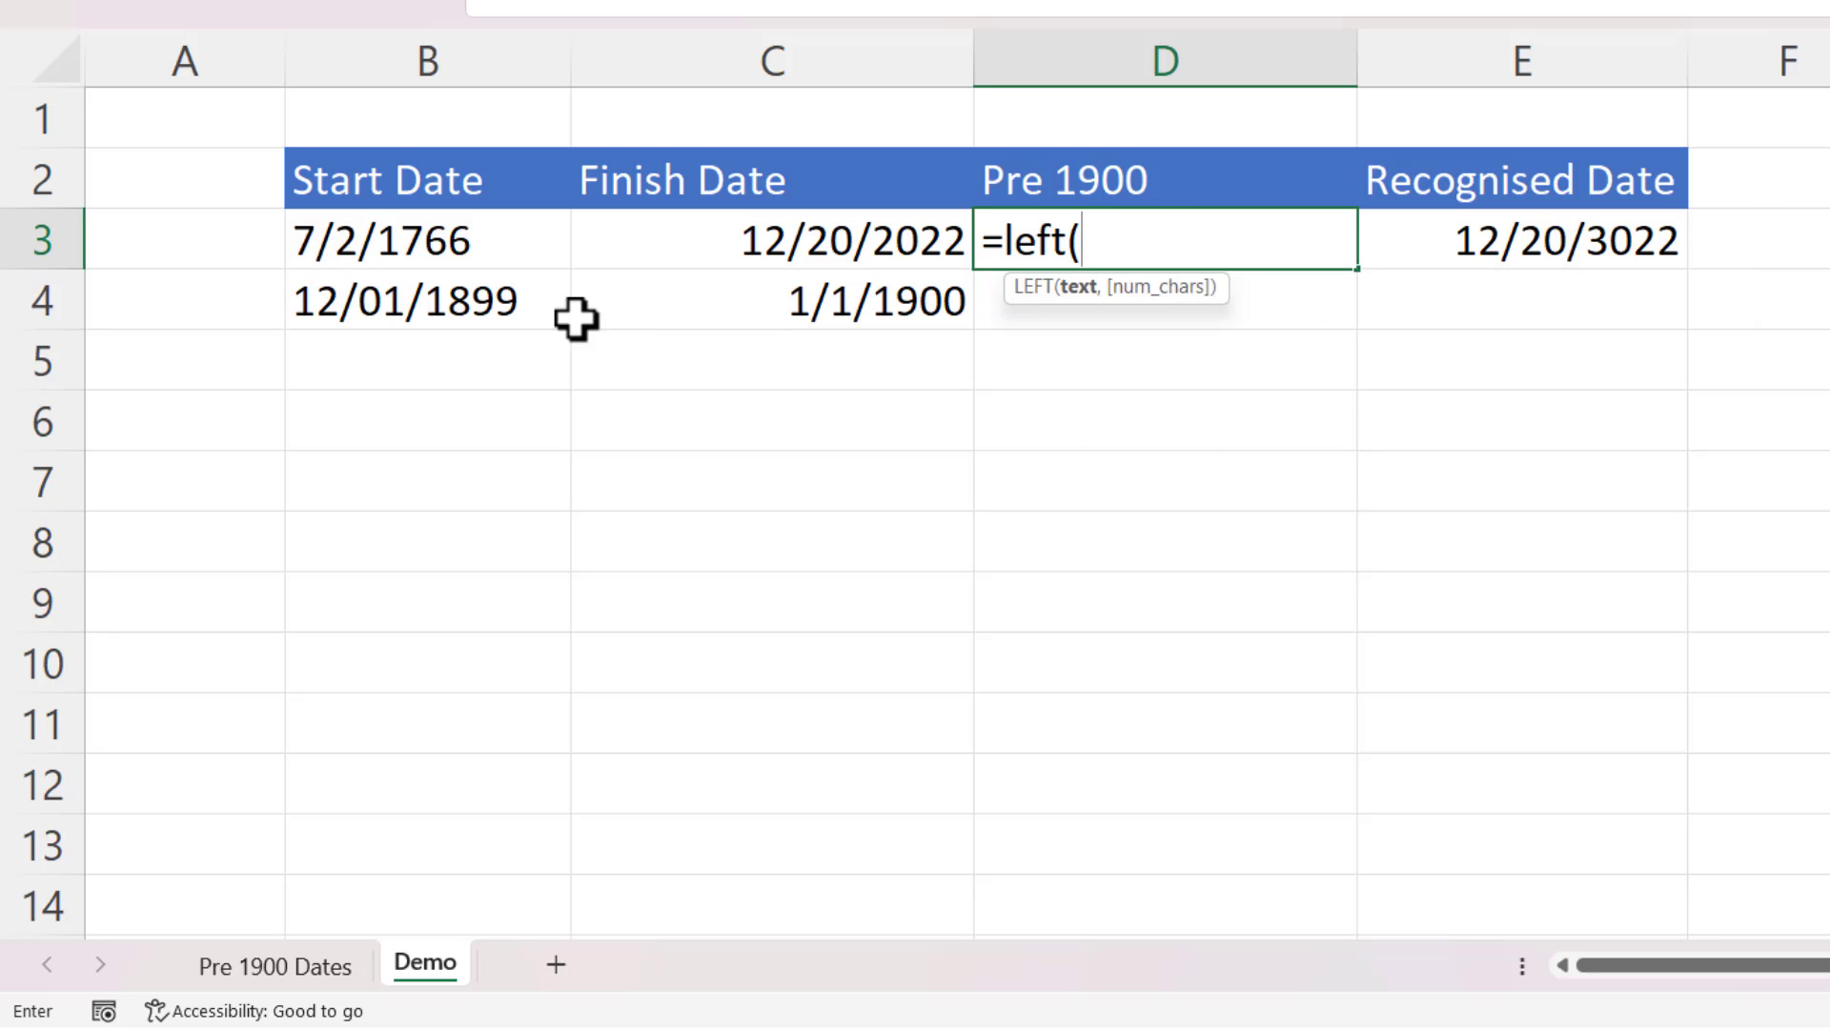
pyautogui.click(386, 237)
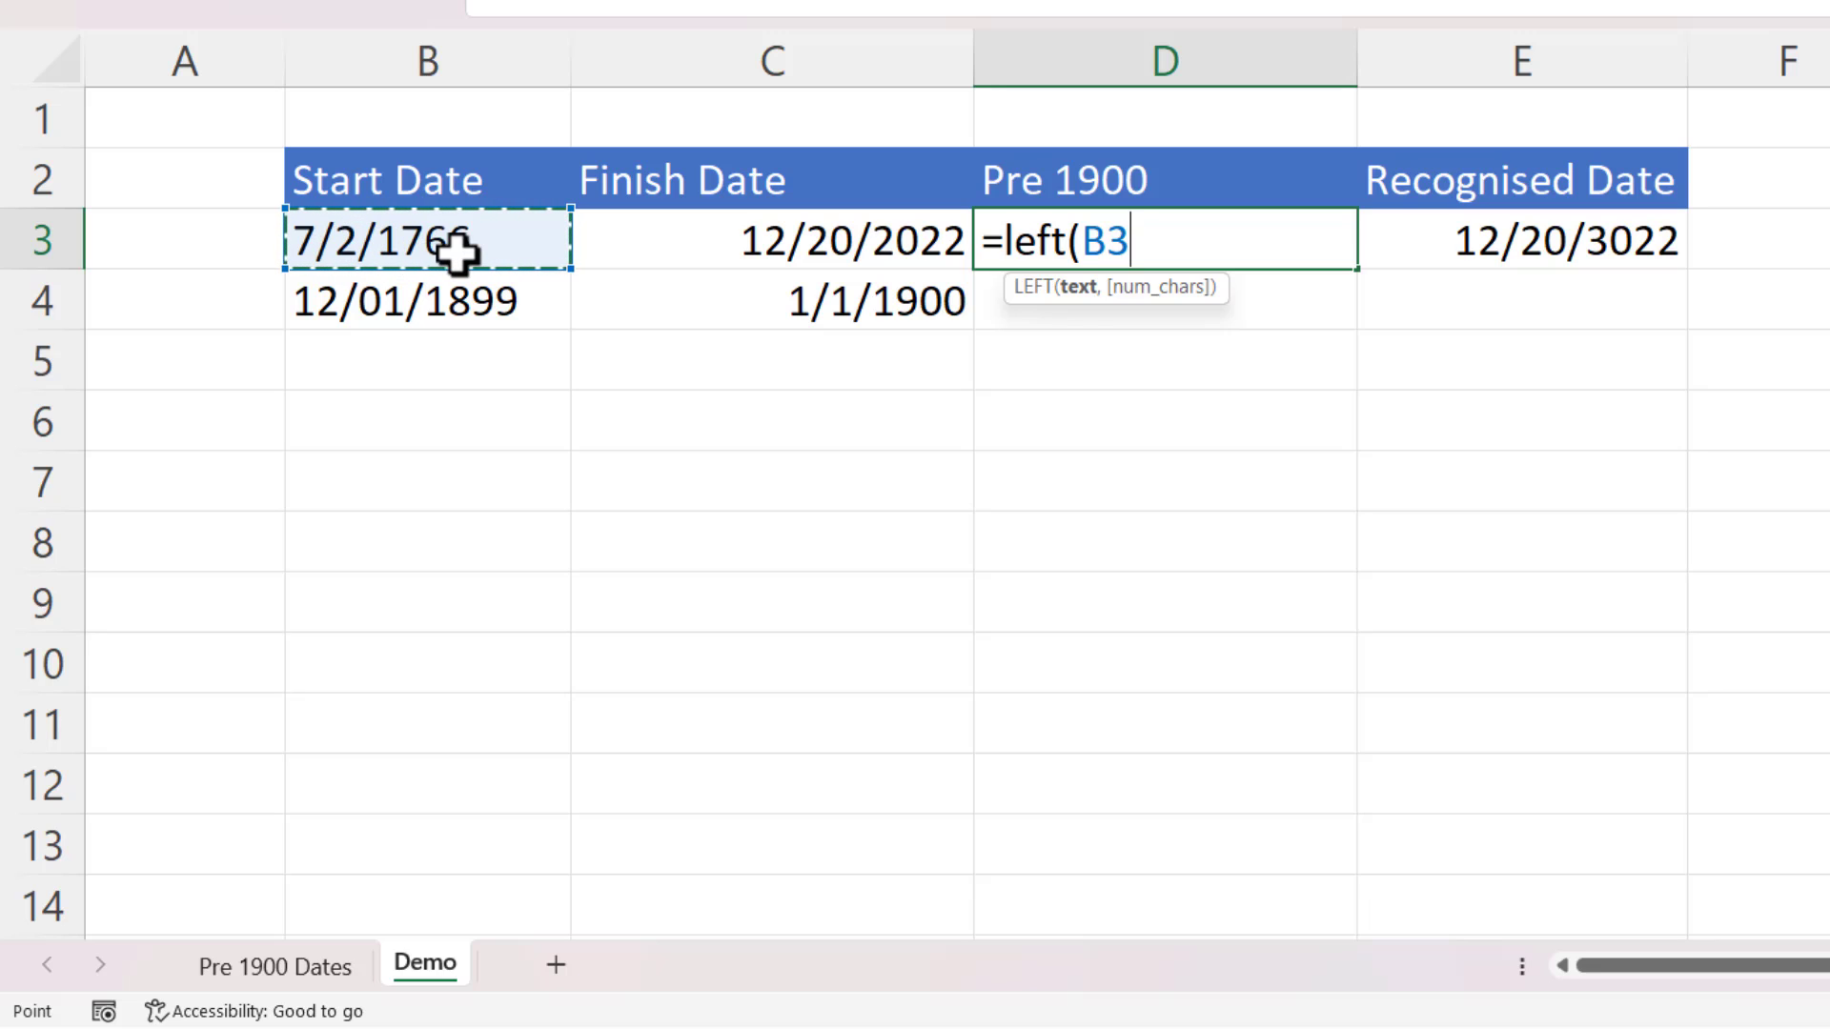
pyautogui.write(',')
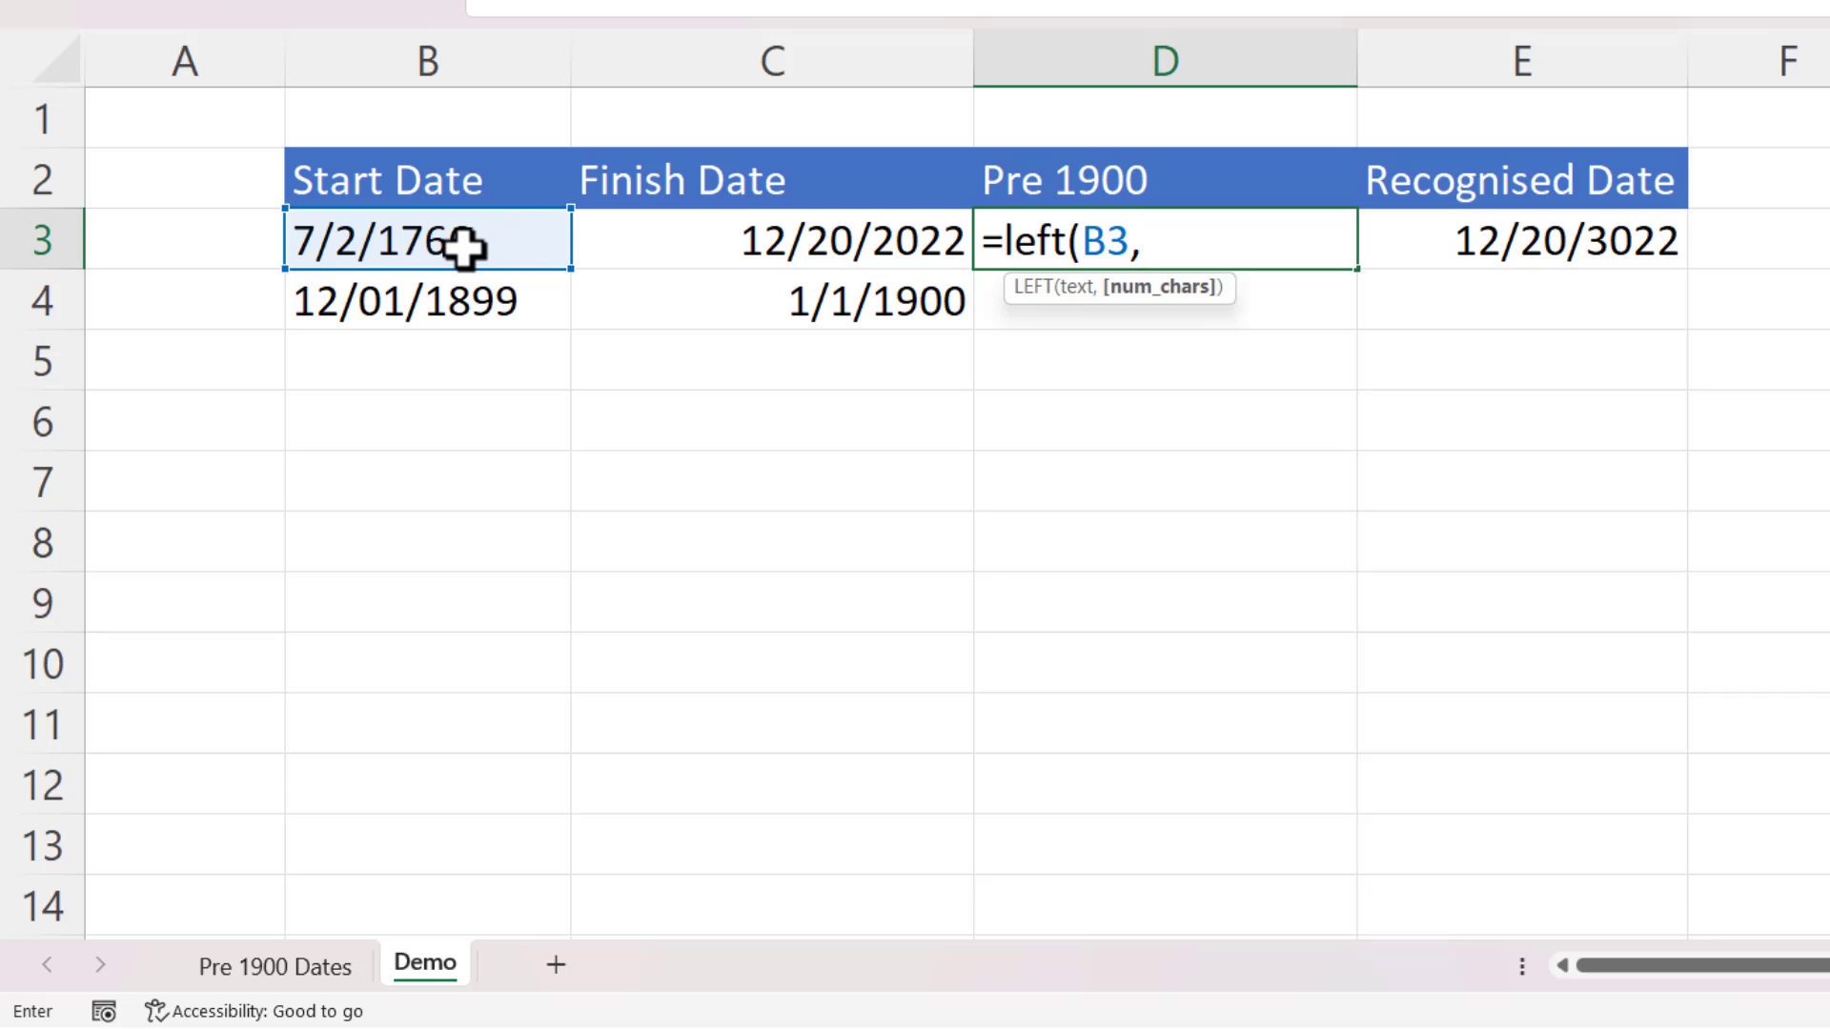
pyautogui.write('len')
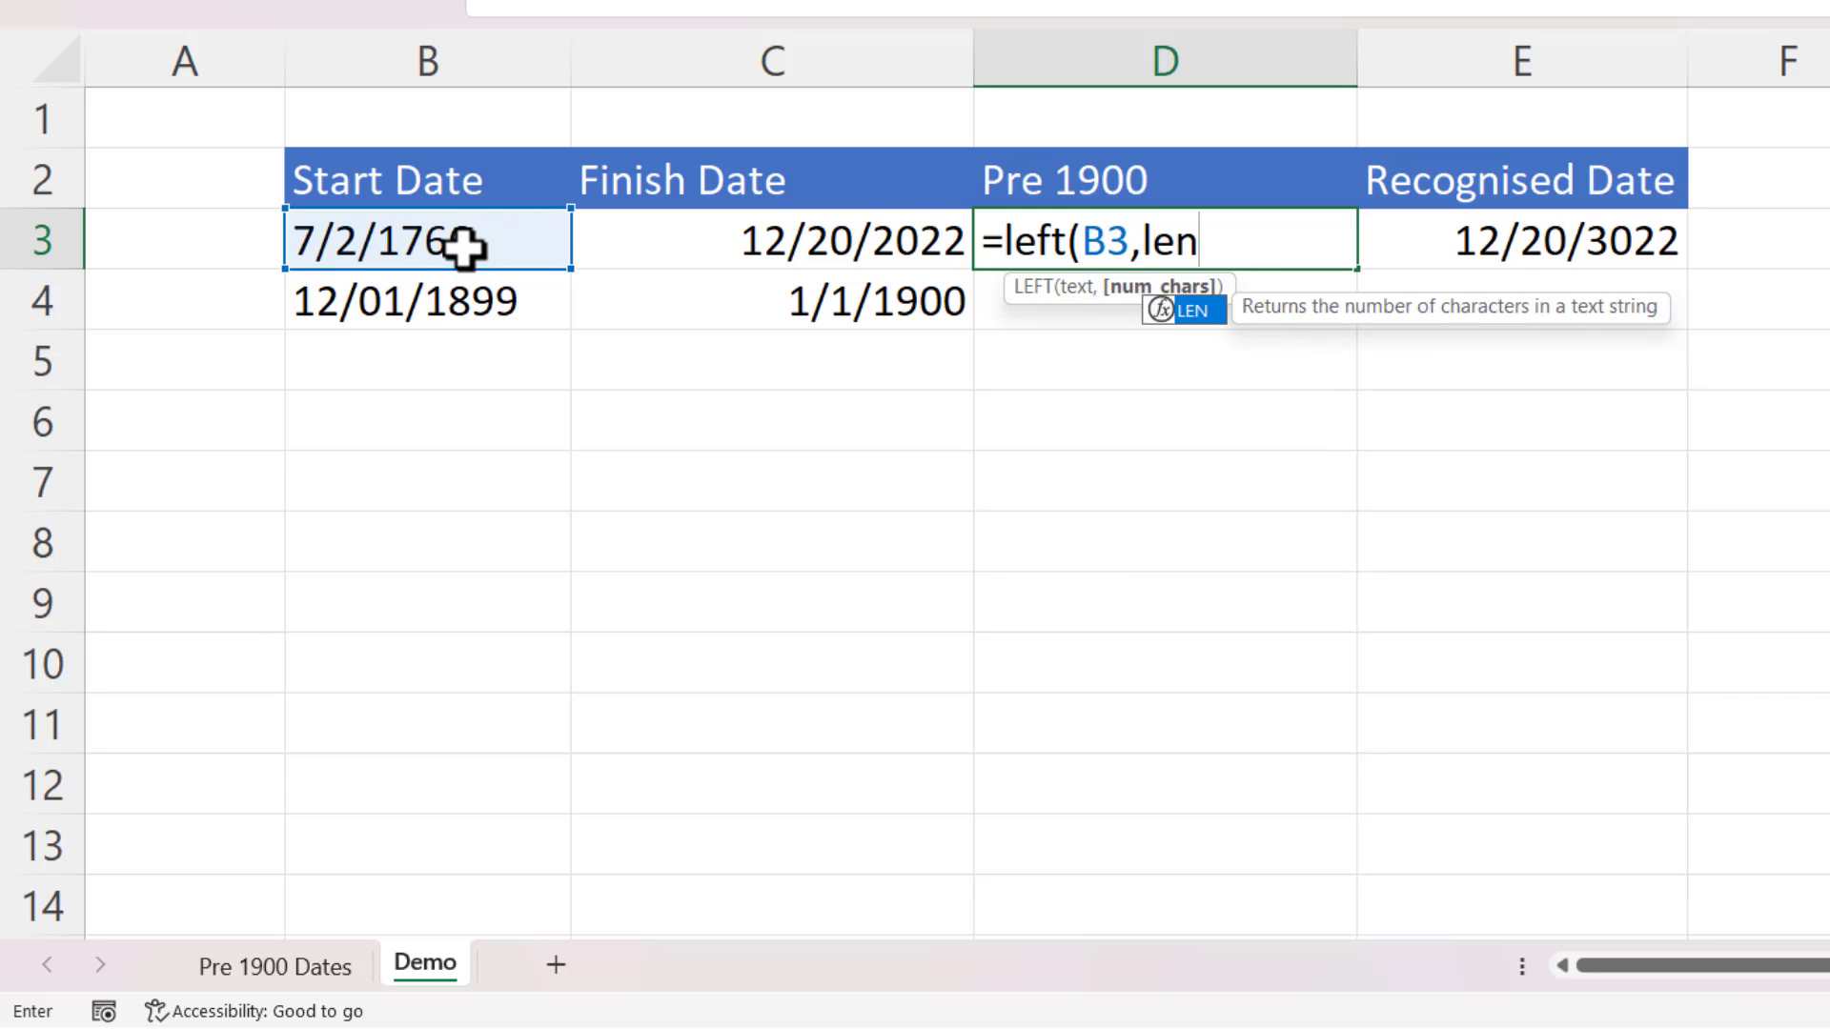
pyautogui.write('(')
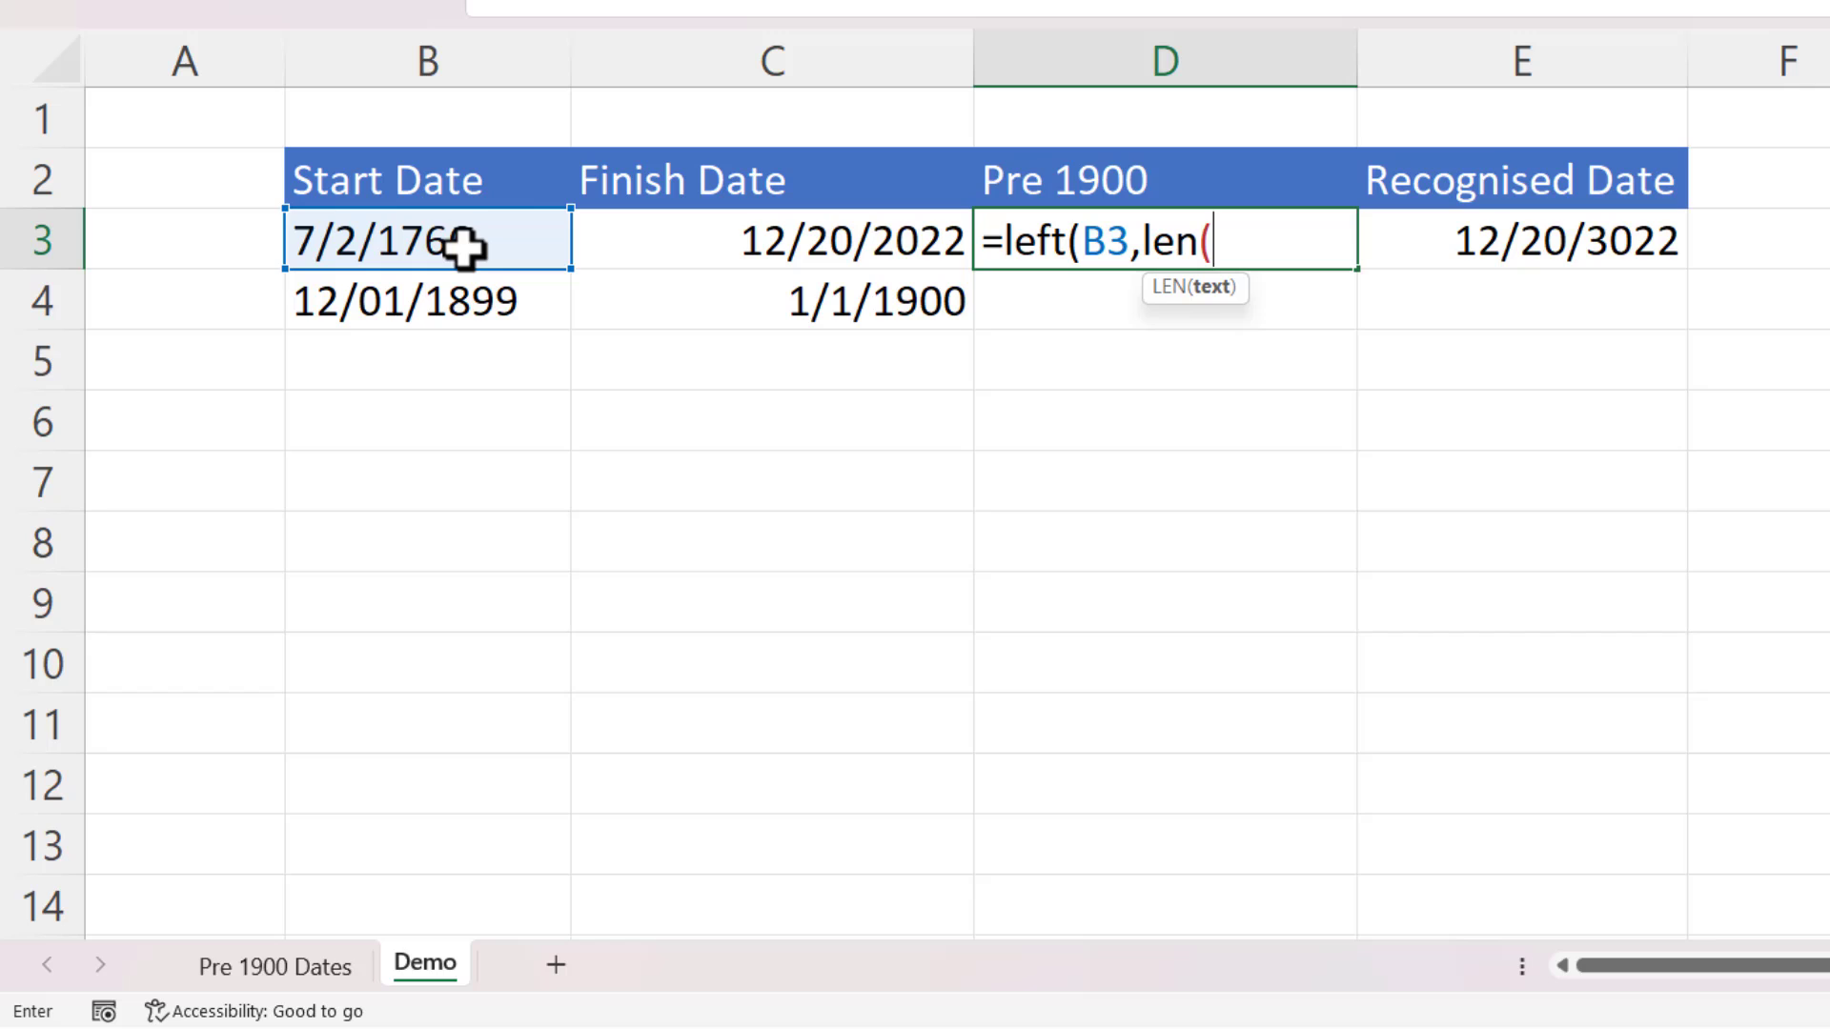
pyautogui.click(463, 247)
pyautogui.write(')')
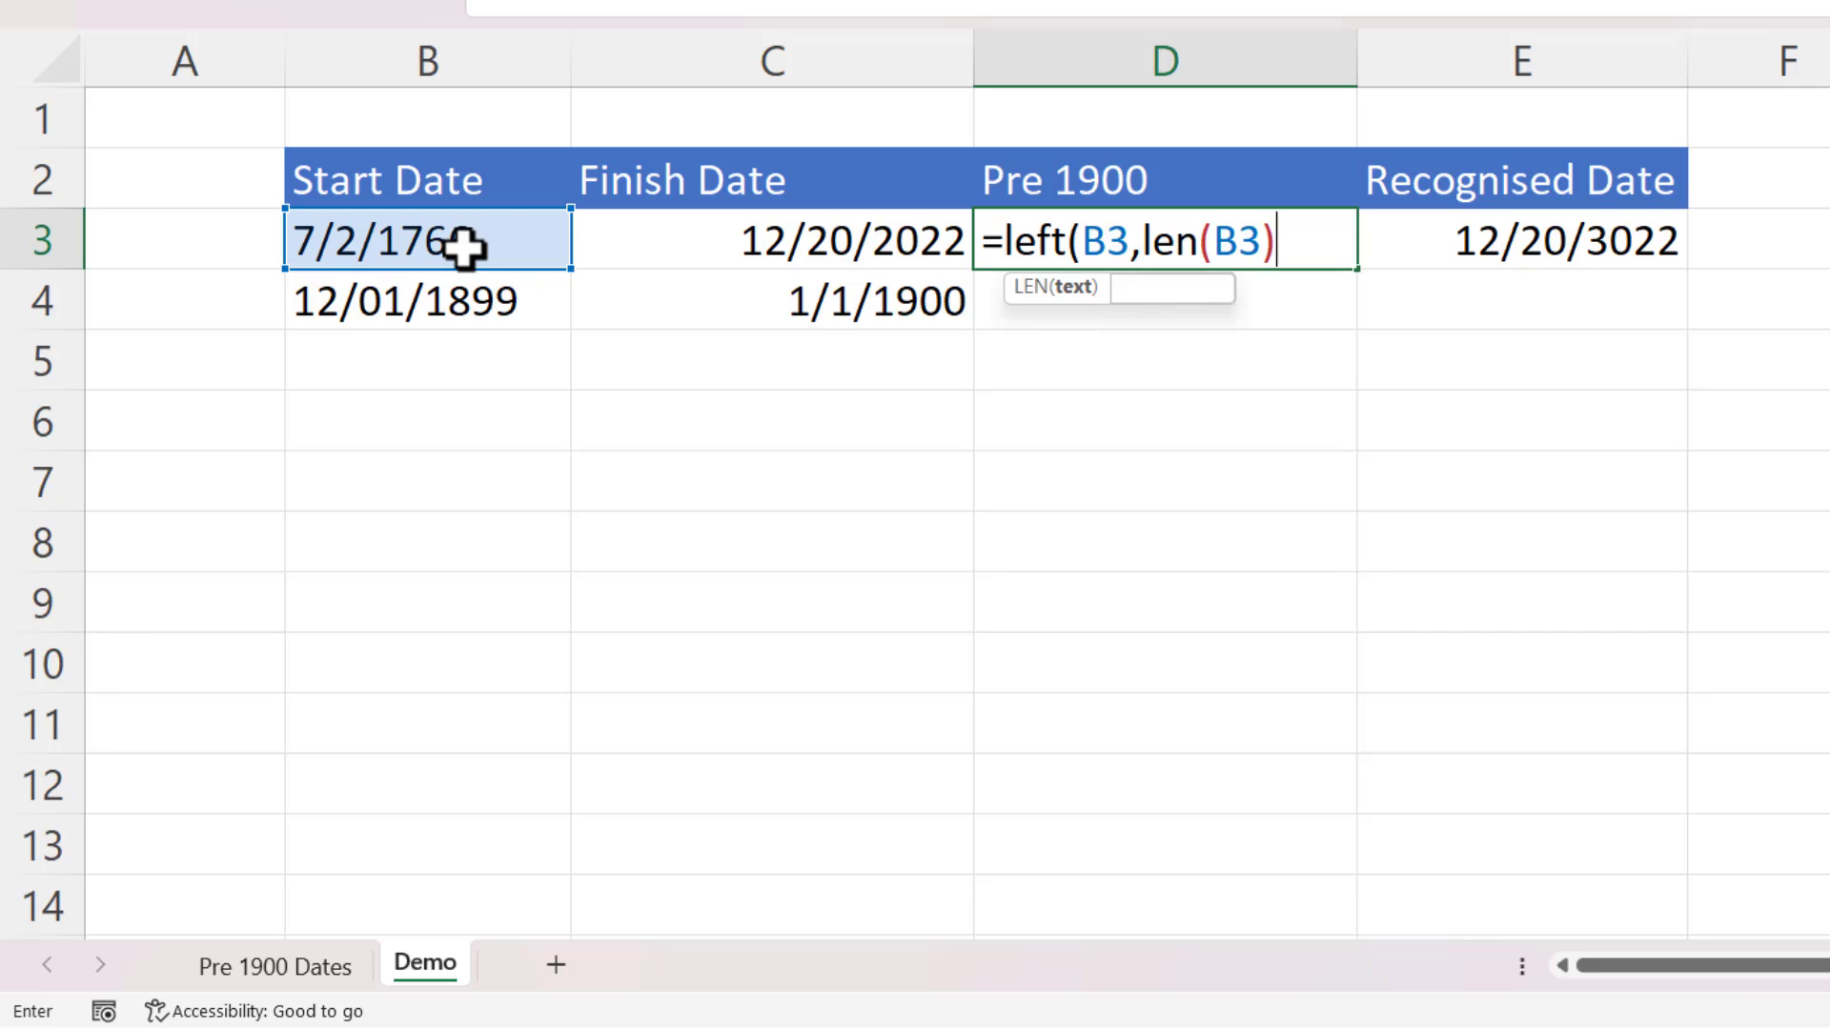
pyautogui.write('-4)')
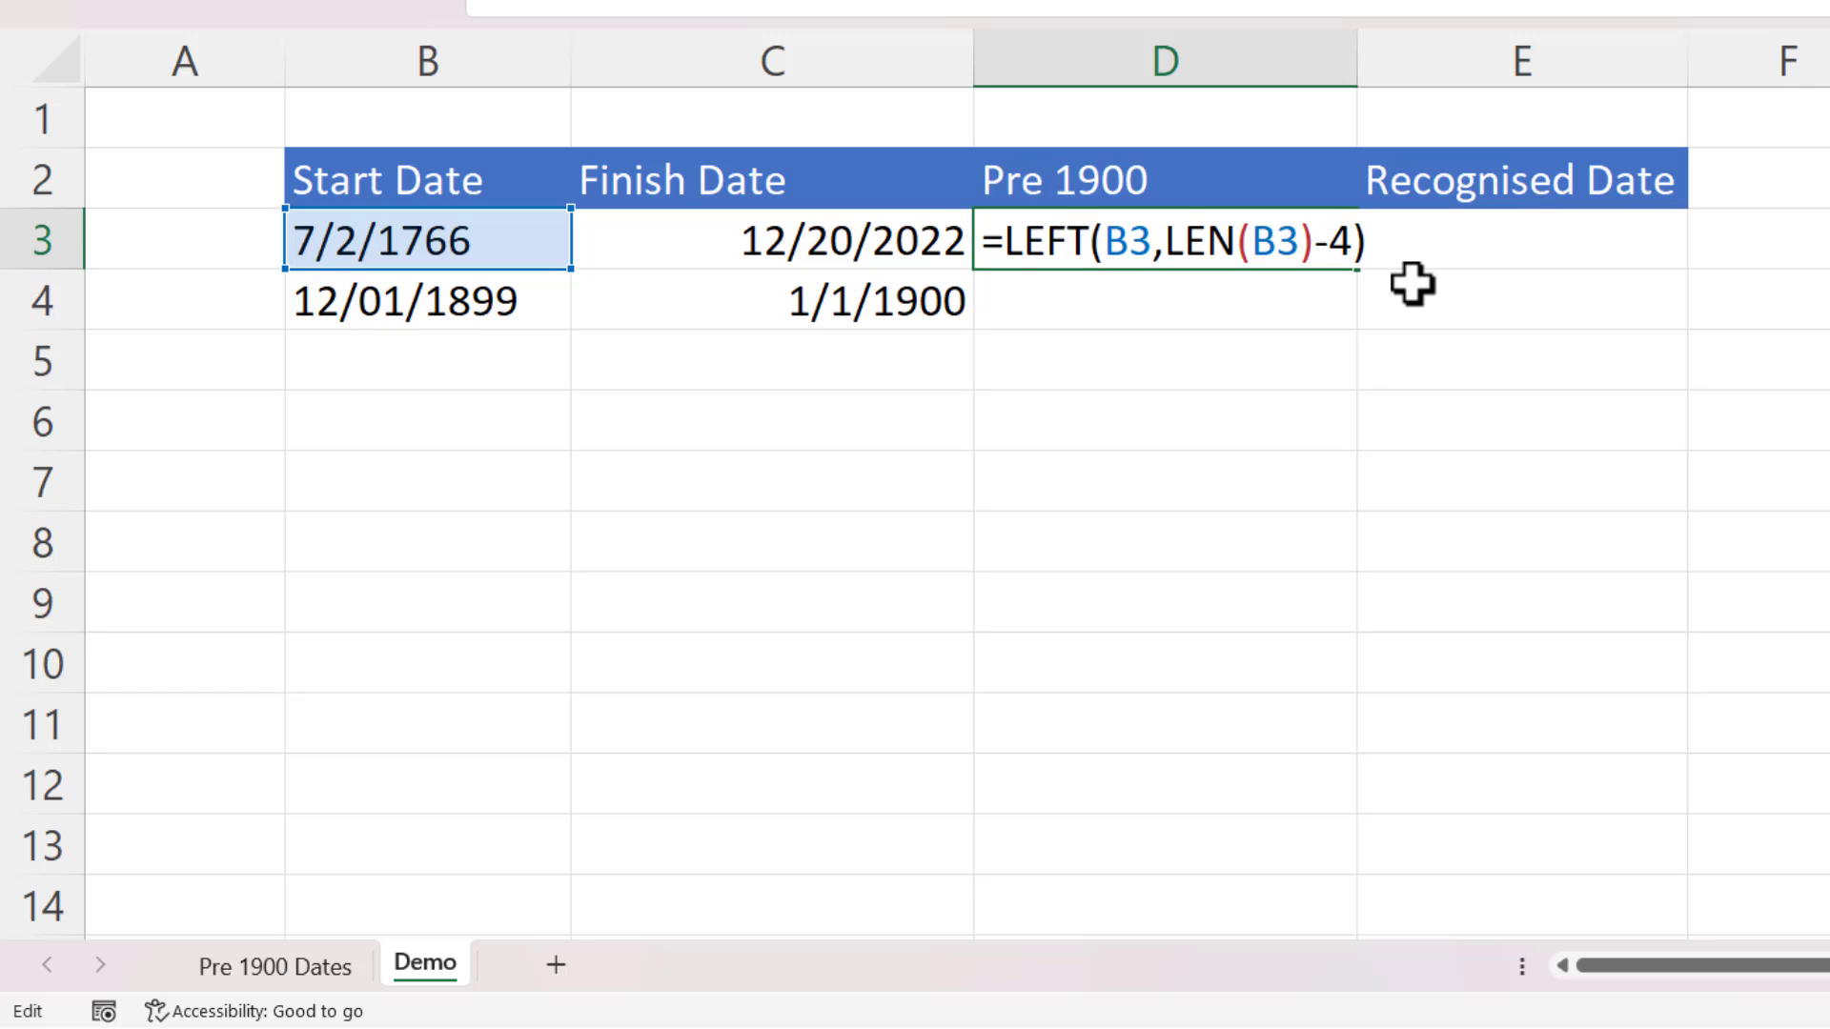
pyautogui.press('Return')
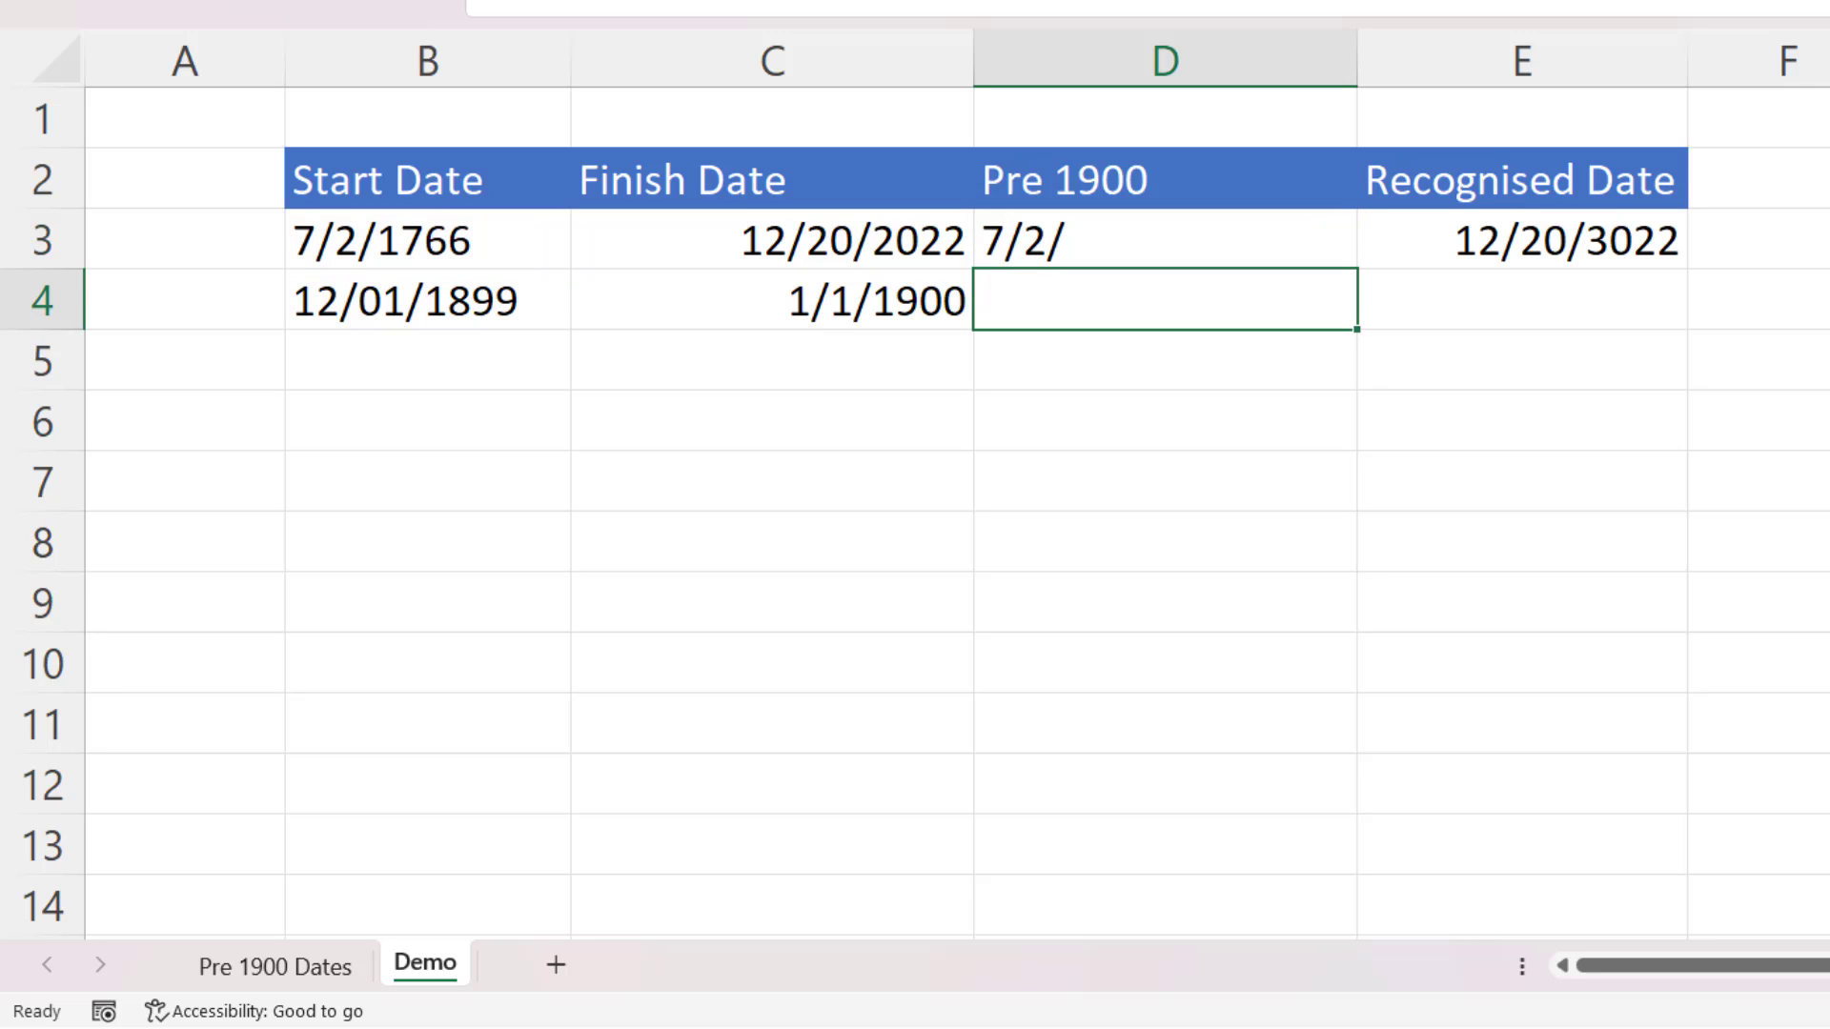
pyautogui.doubleClick(1091, 241)
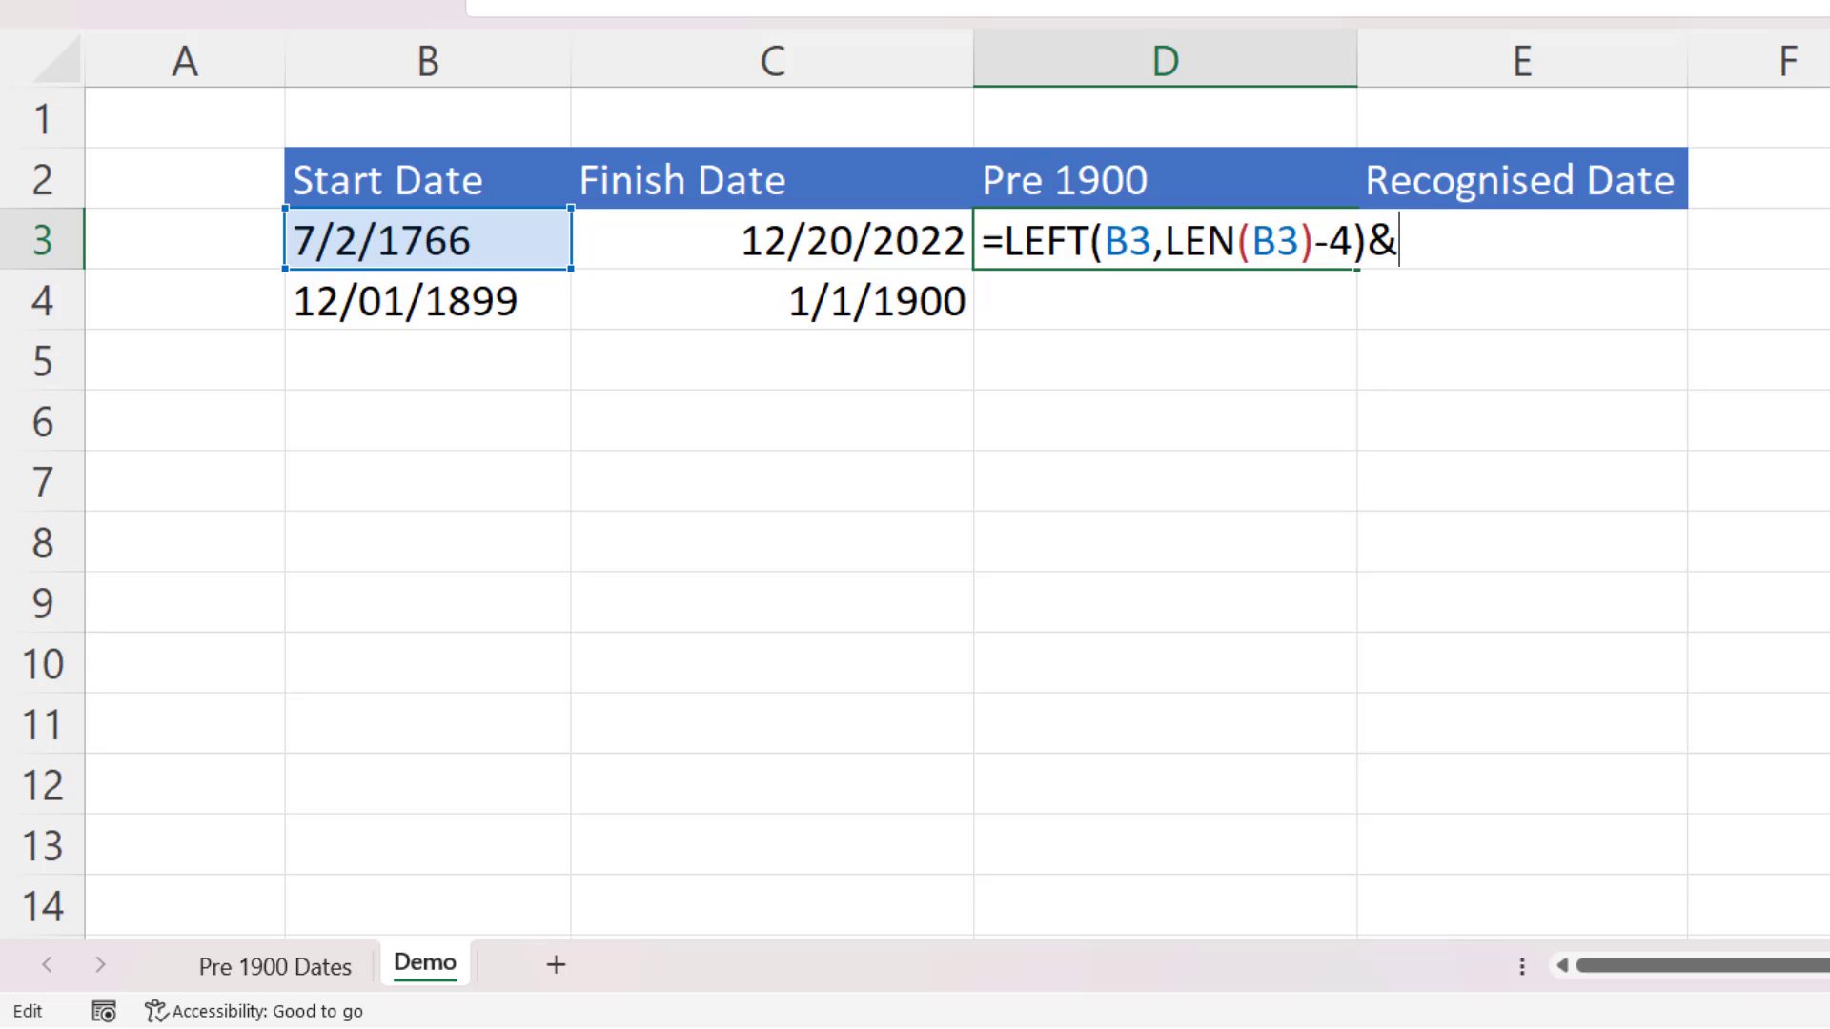
# Append RIGHT(B3,4)+1000 to D3's formula so it displays 7/2/2766.
pyautogui.write('ri')
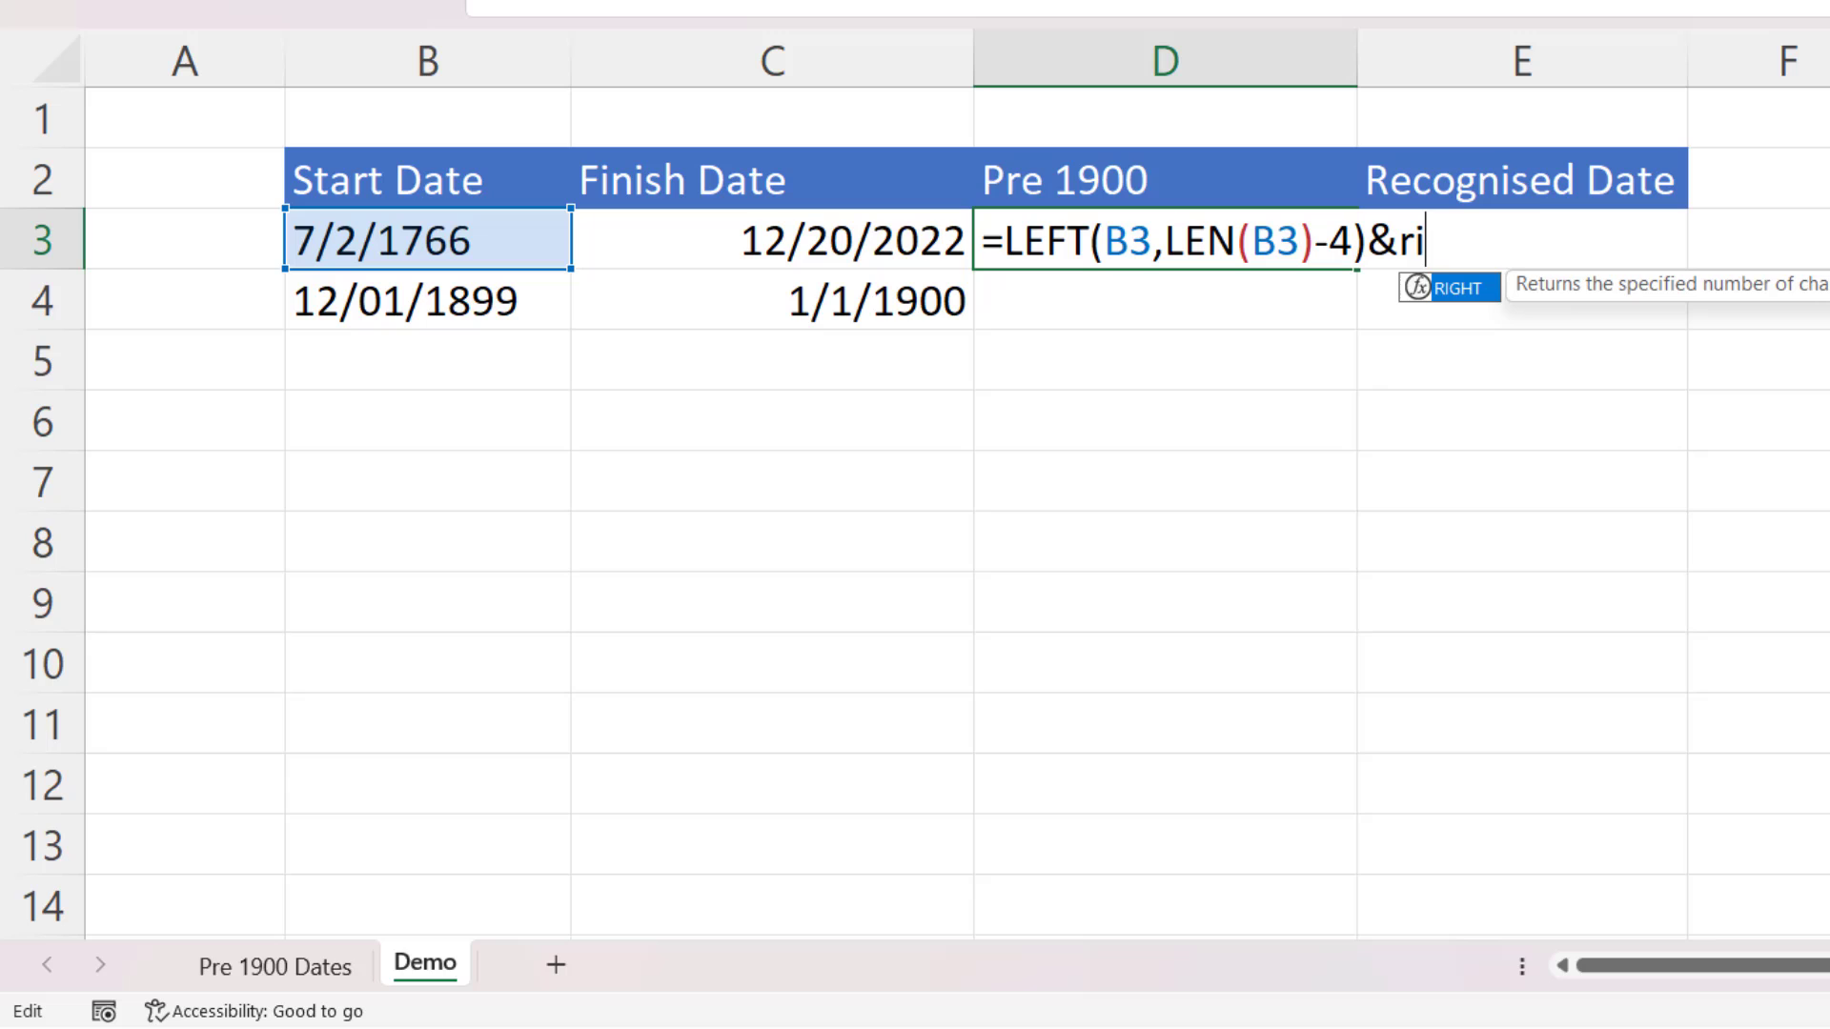
pyautogui.write('ght(')
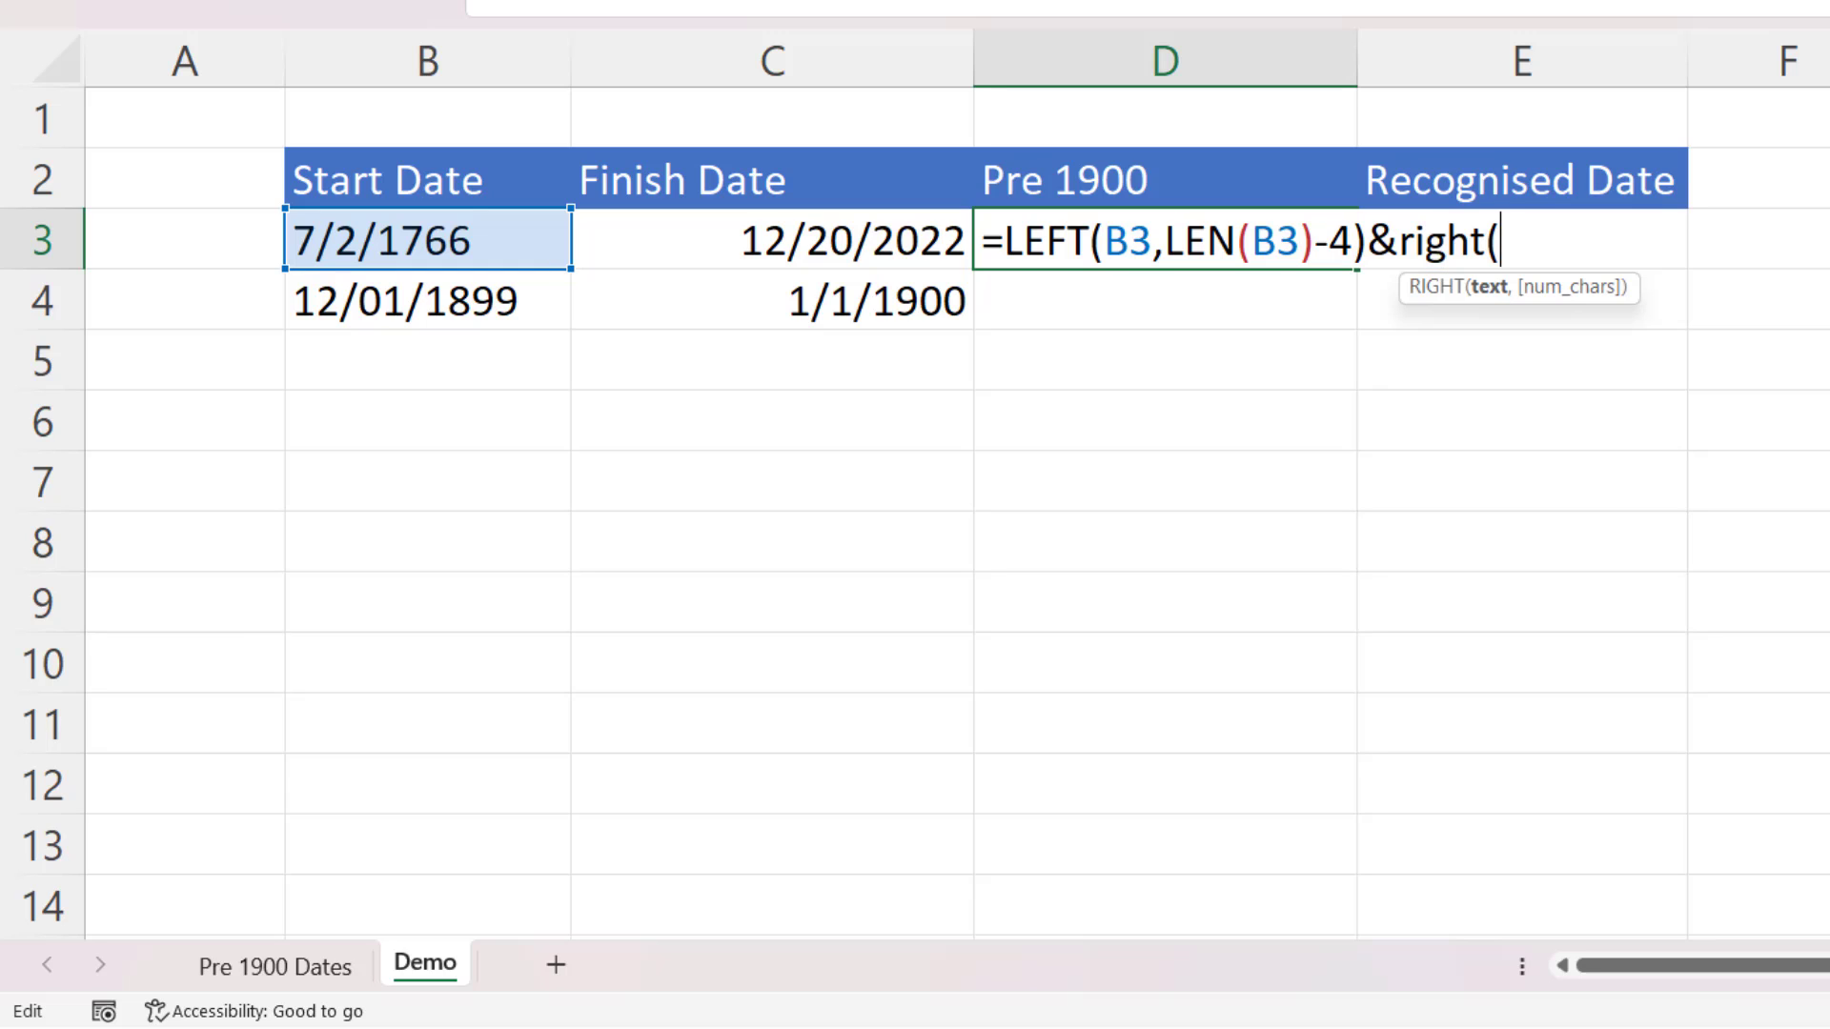
pyautogui.click(431, 232)
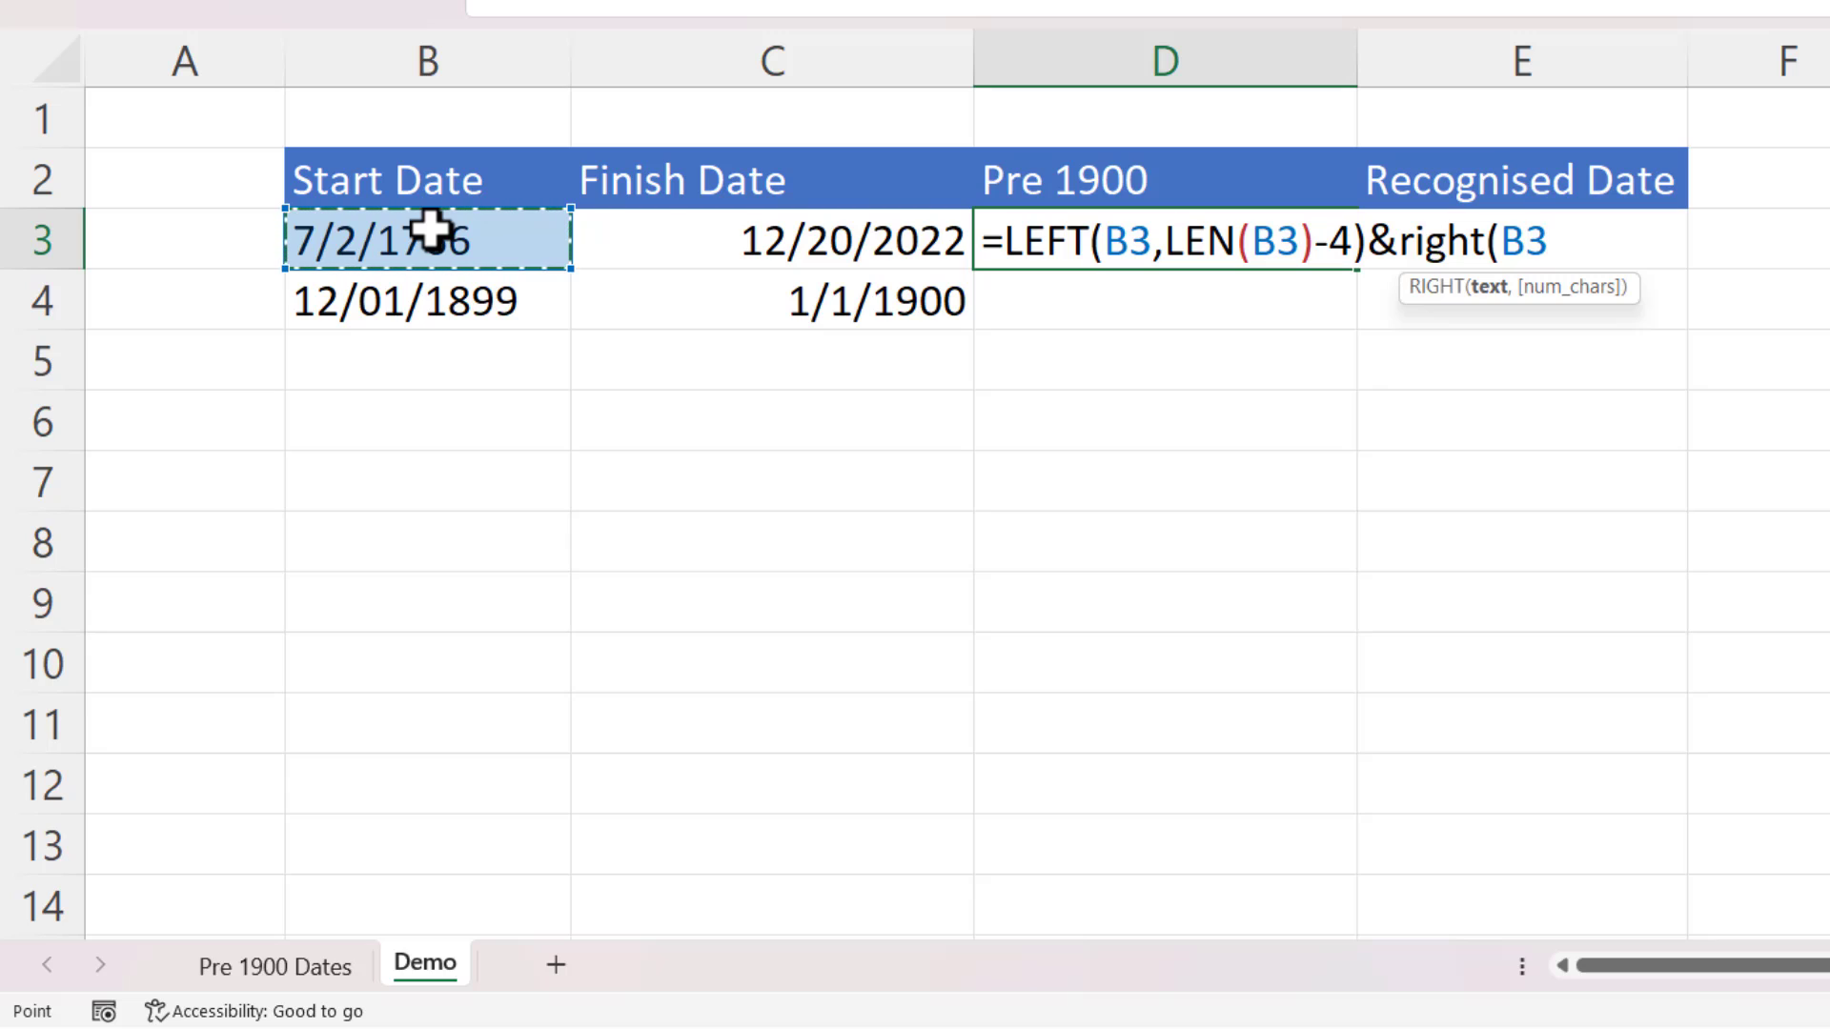
pyautogui.write(',')
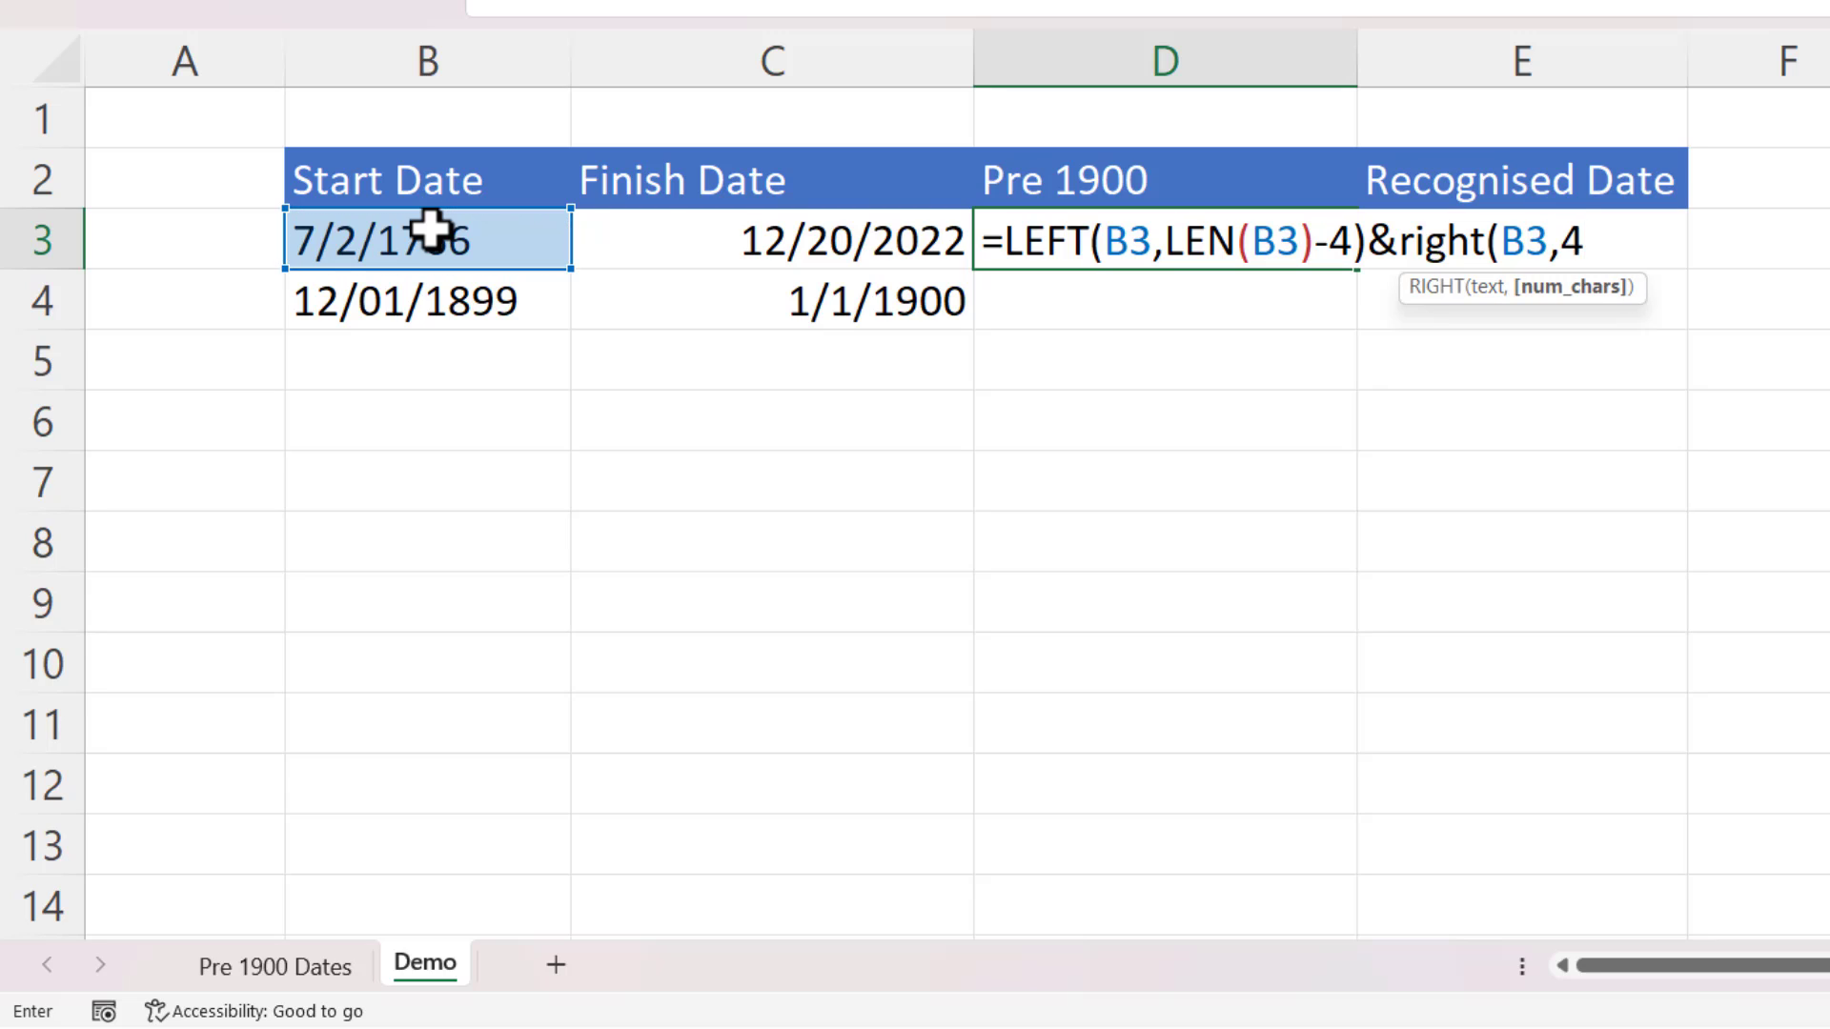
pyautogui.write('4)+1000')
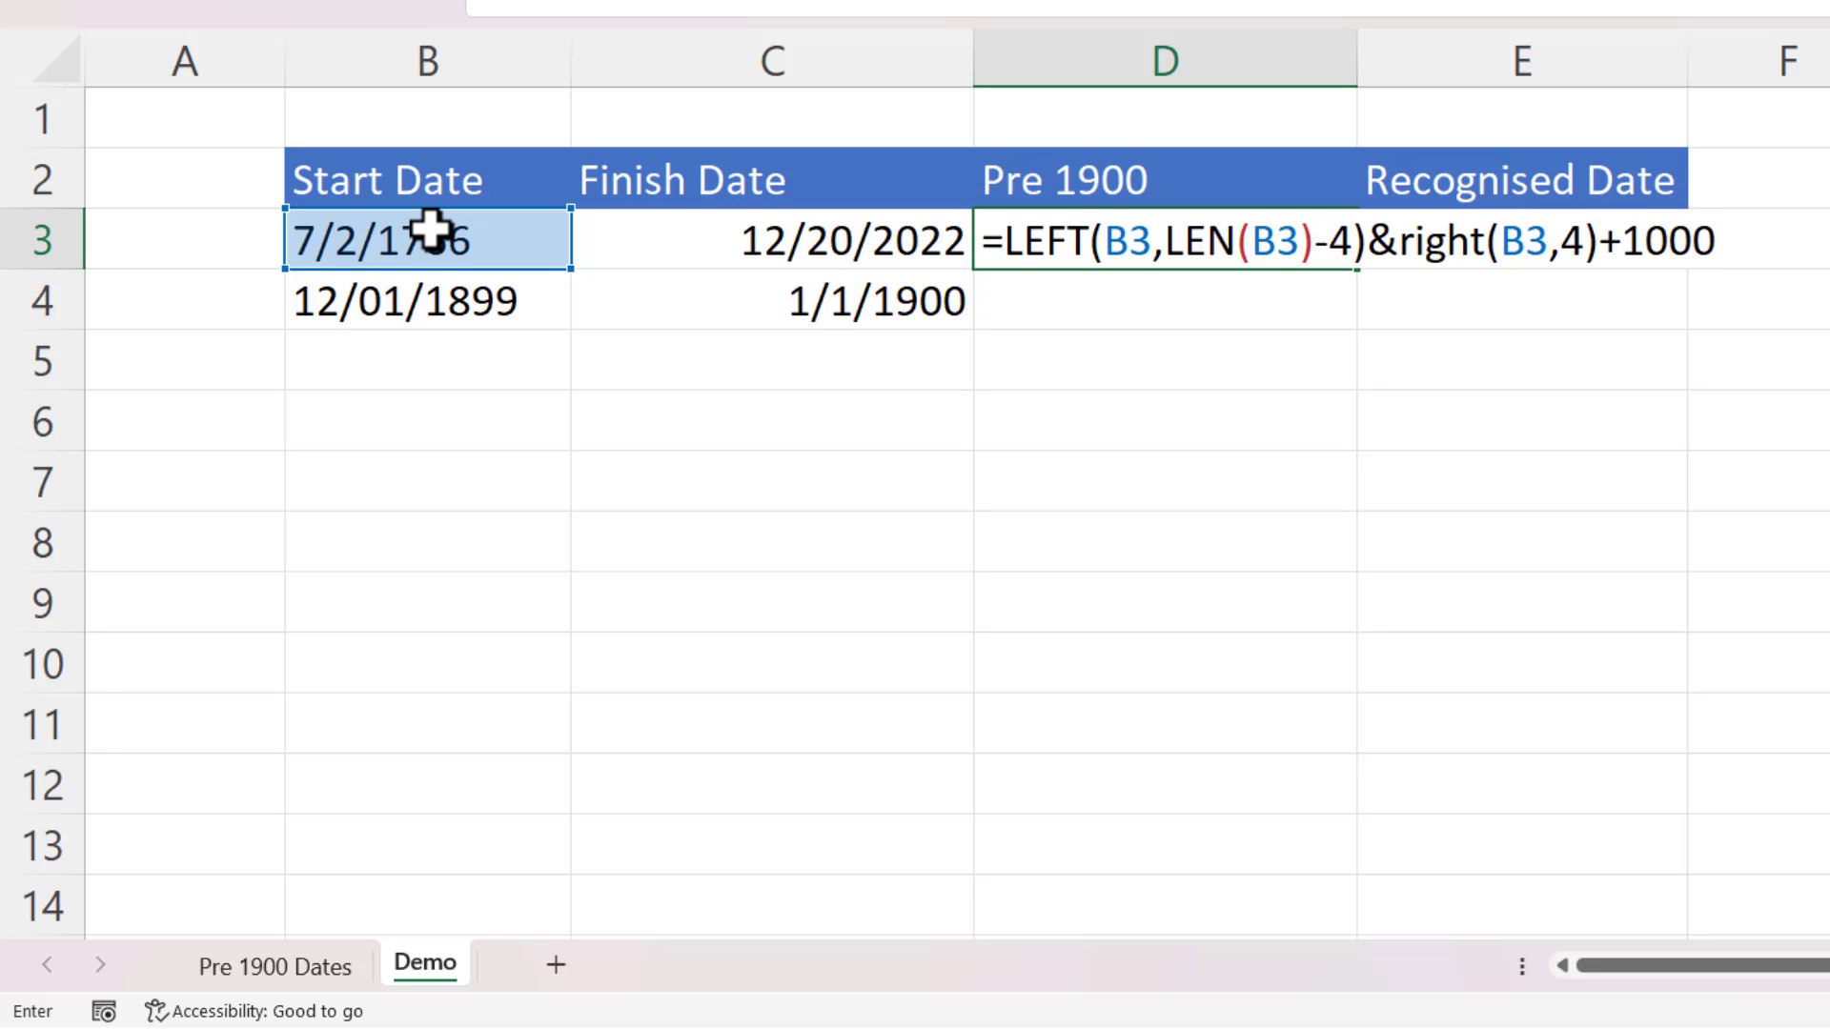
pyautogui.press('Return')
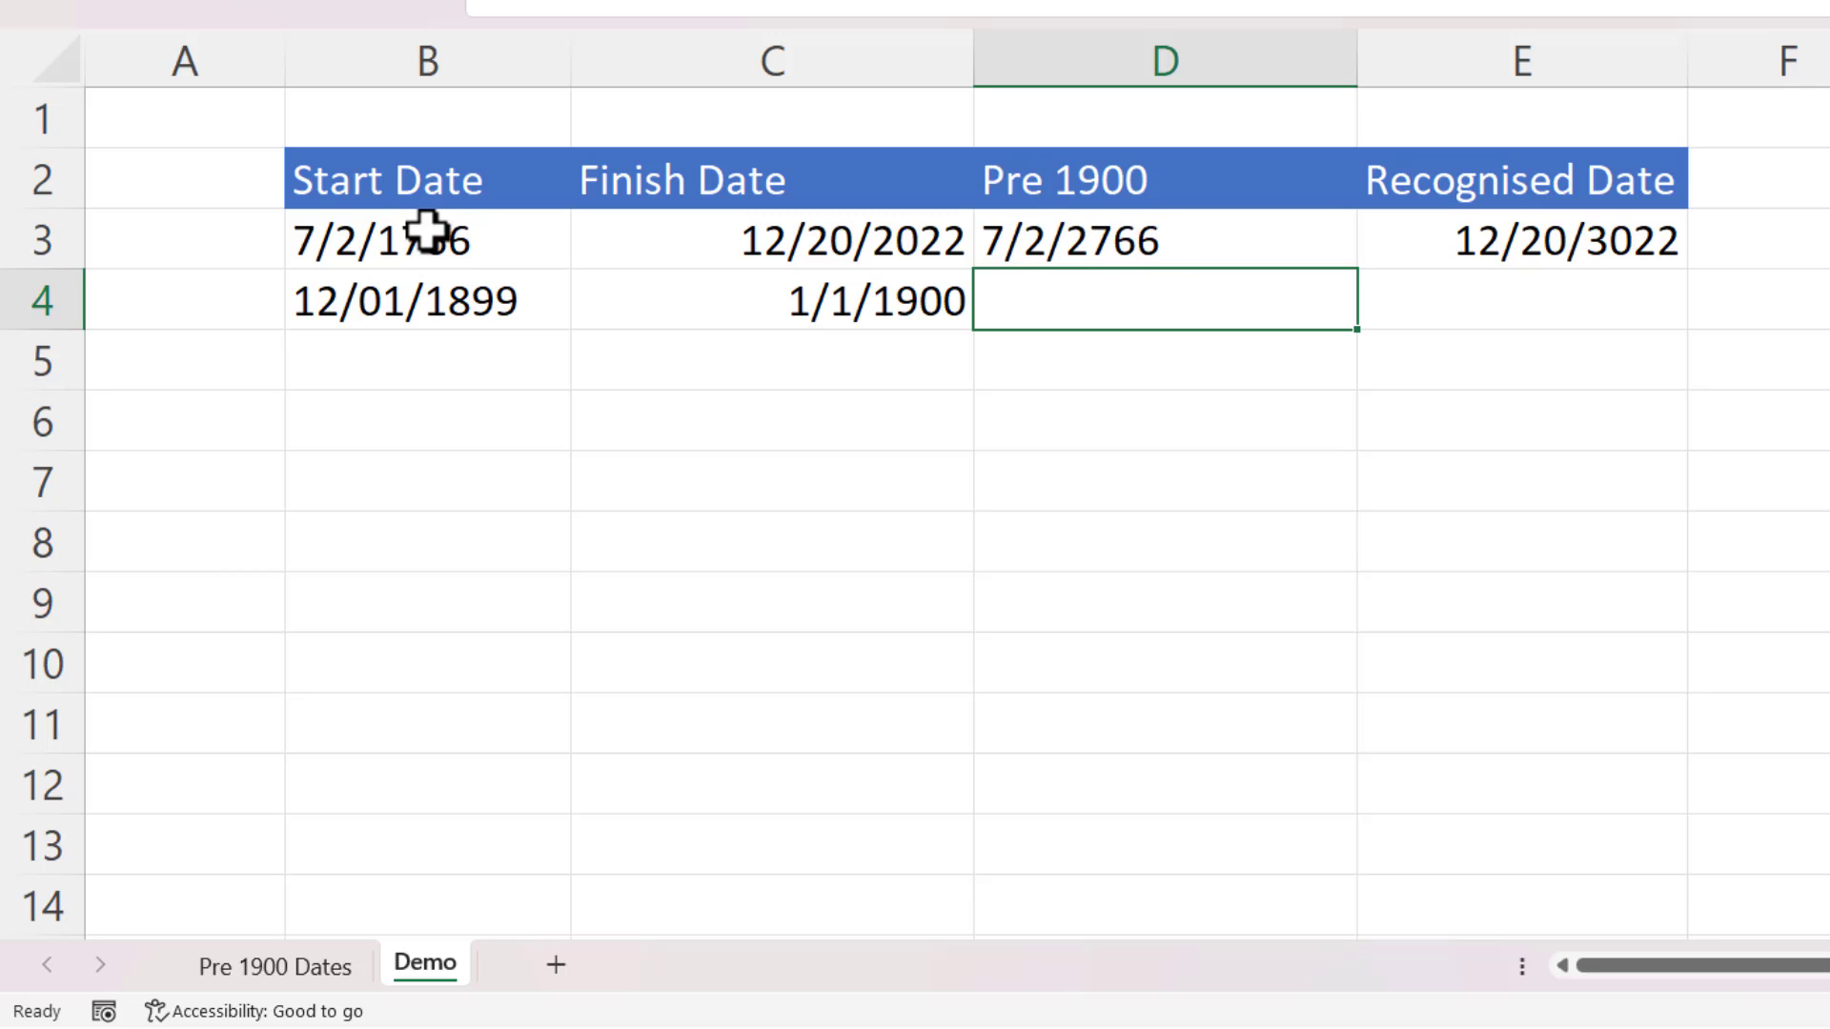
# Insert DATEVALUE( after the equals sign in D3's formula and move to its end.
pyautogui.click(1061, 240)
pyautogui.doubleClick(1058, 242)
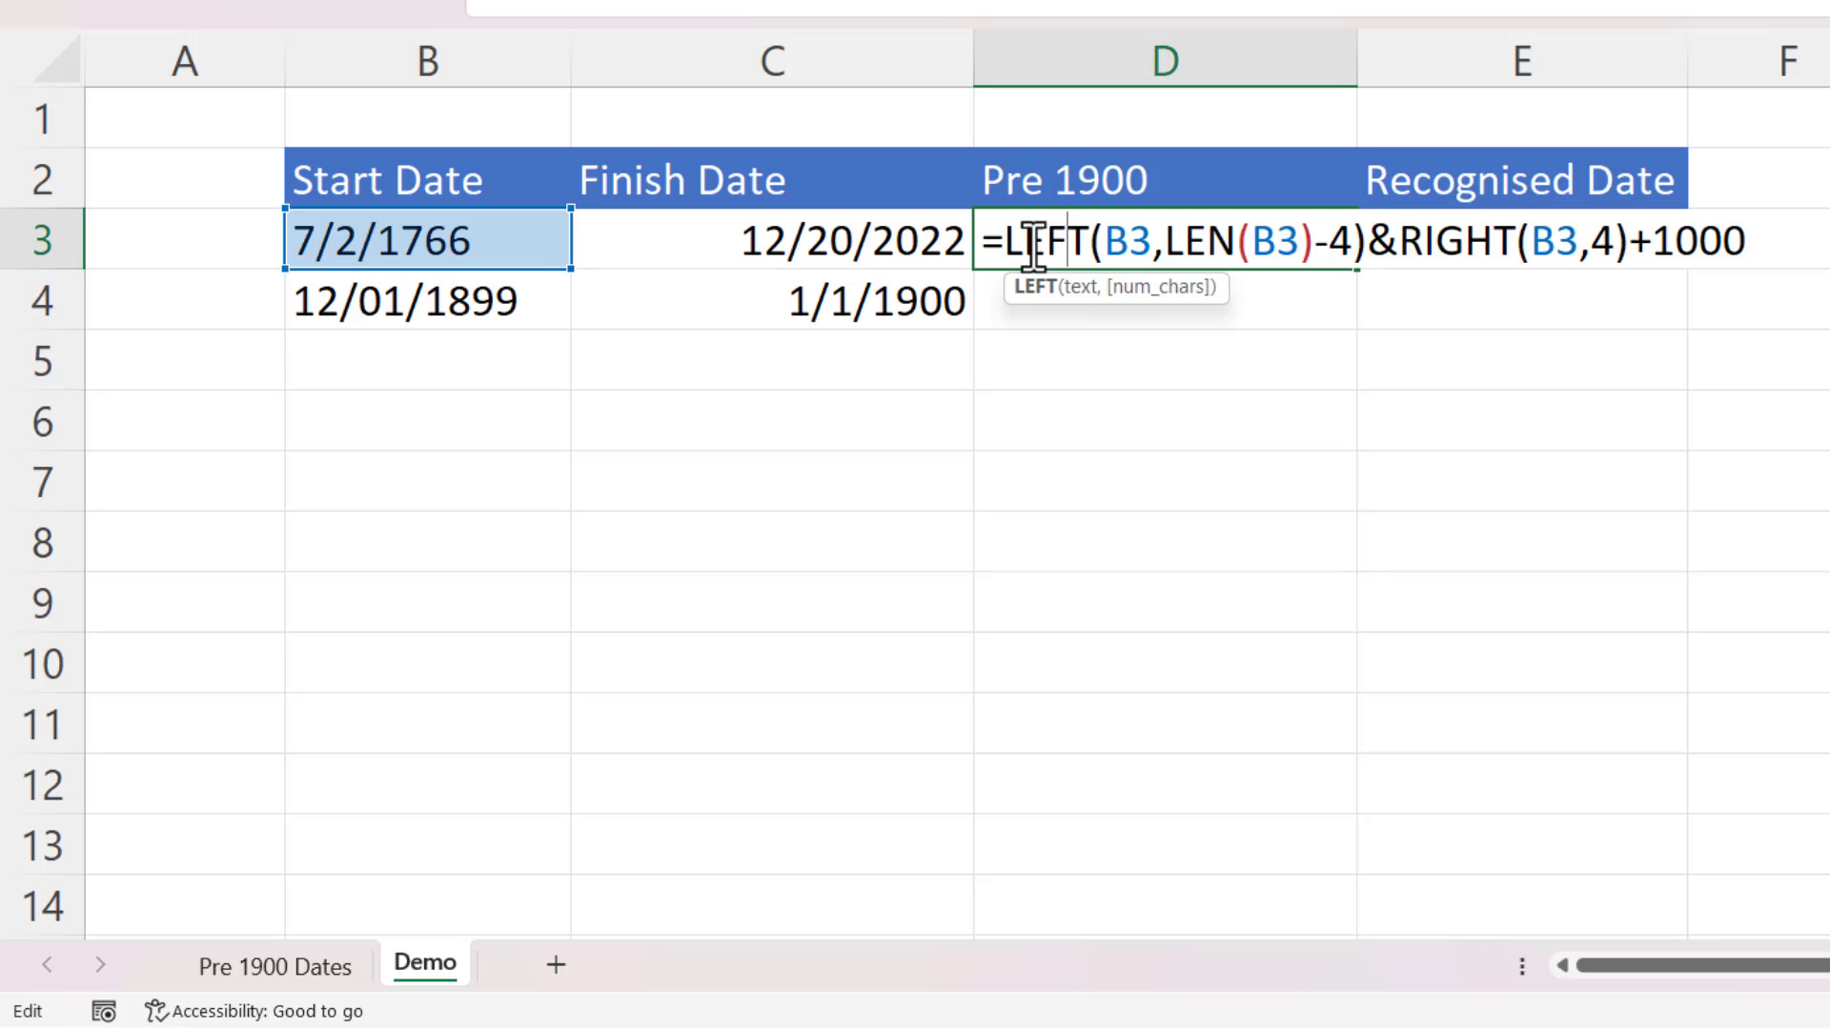
pyautogui.write('DATEV')
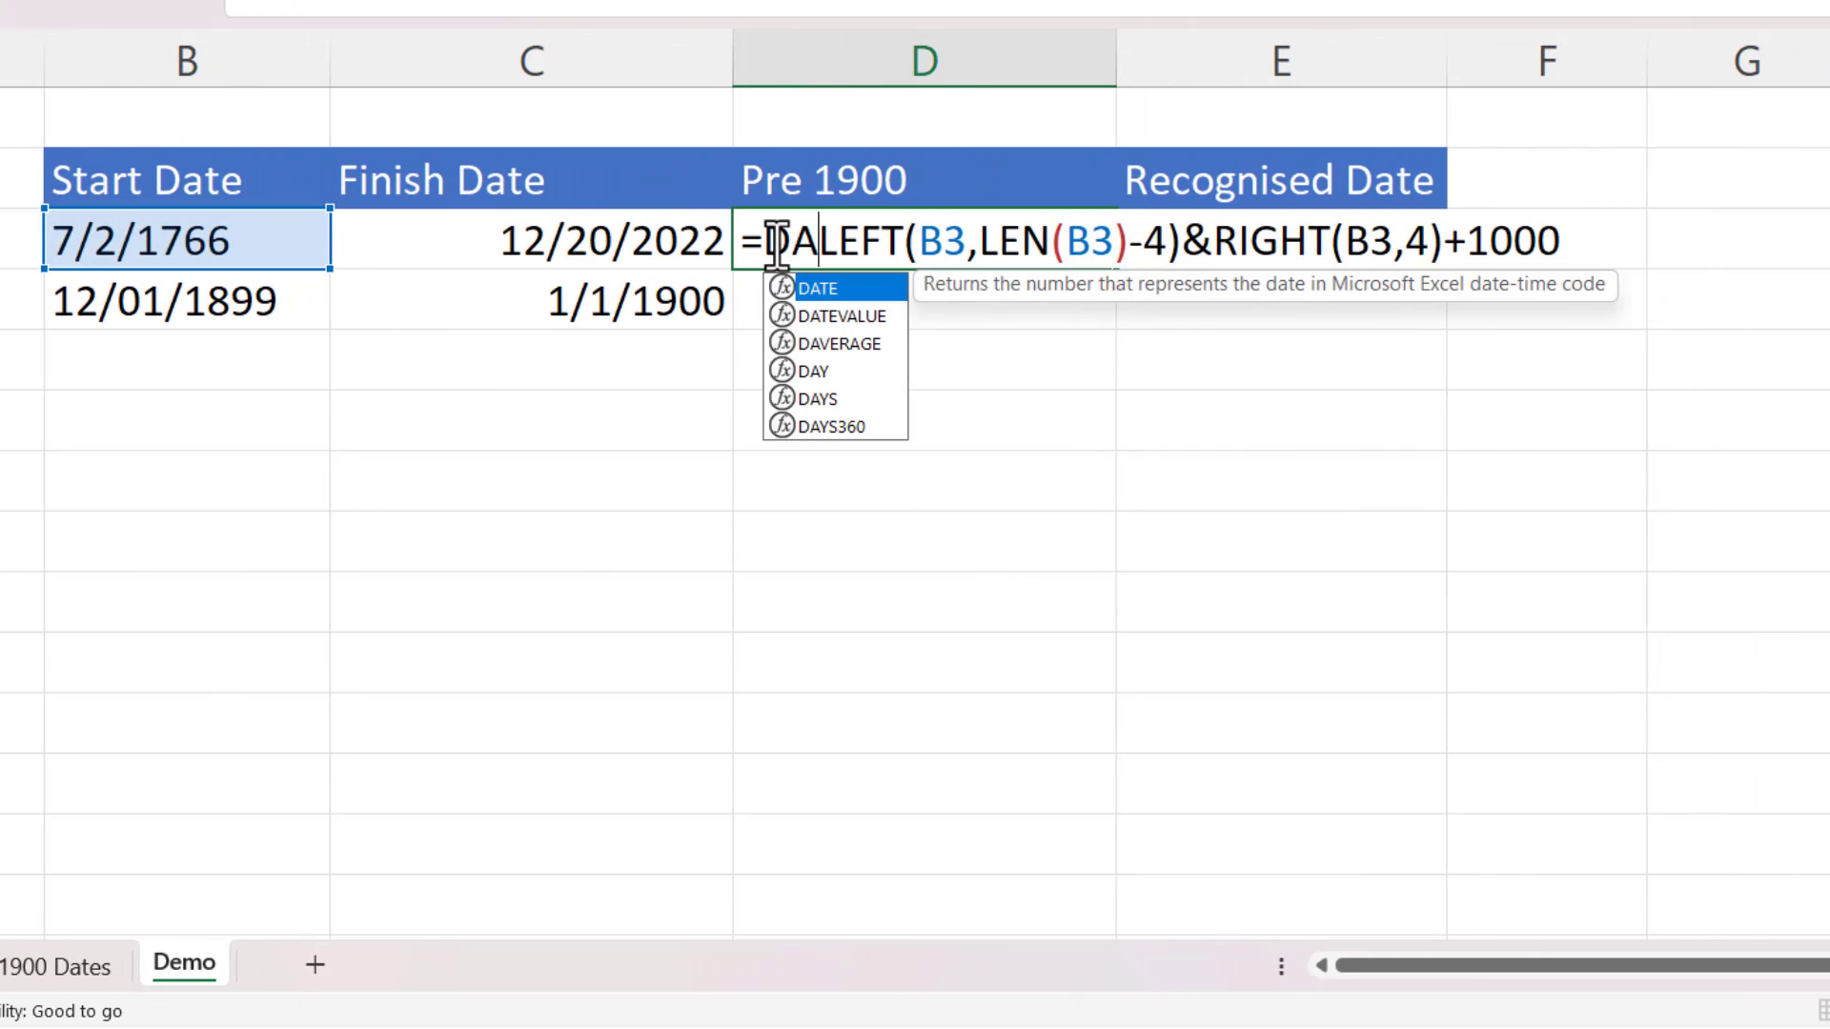
pyautogui.write('ALUE')
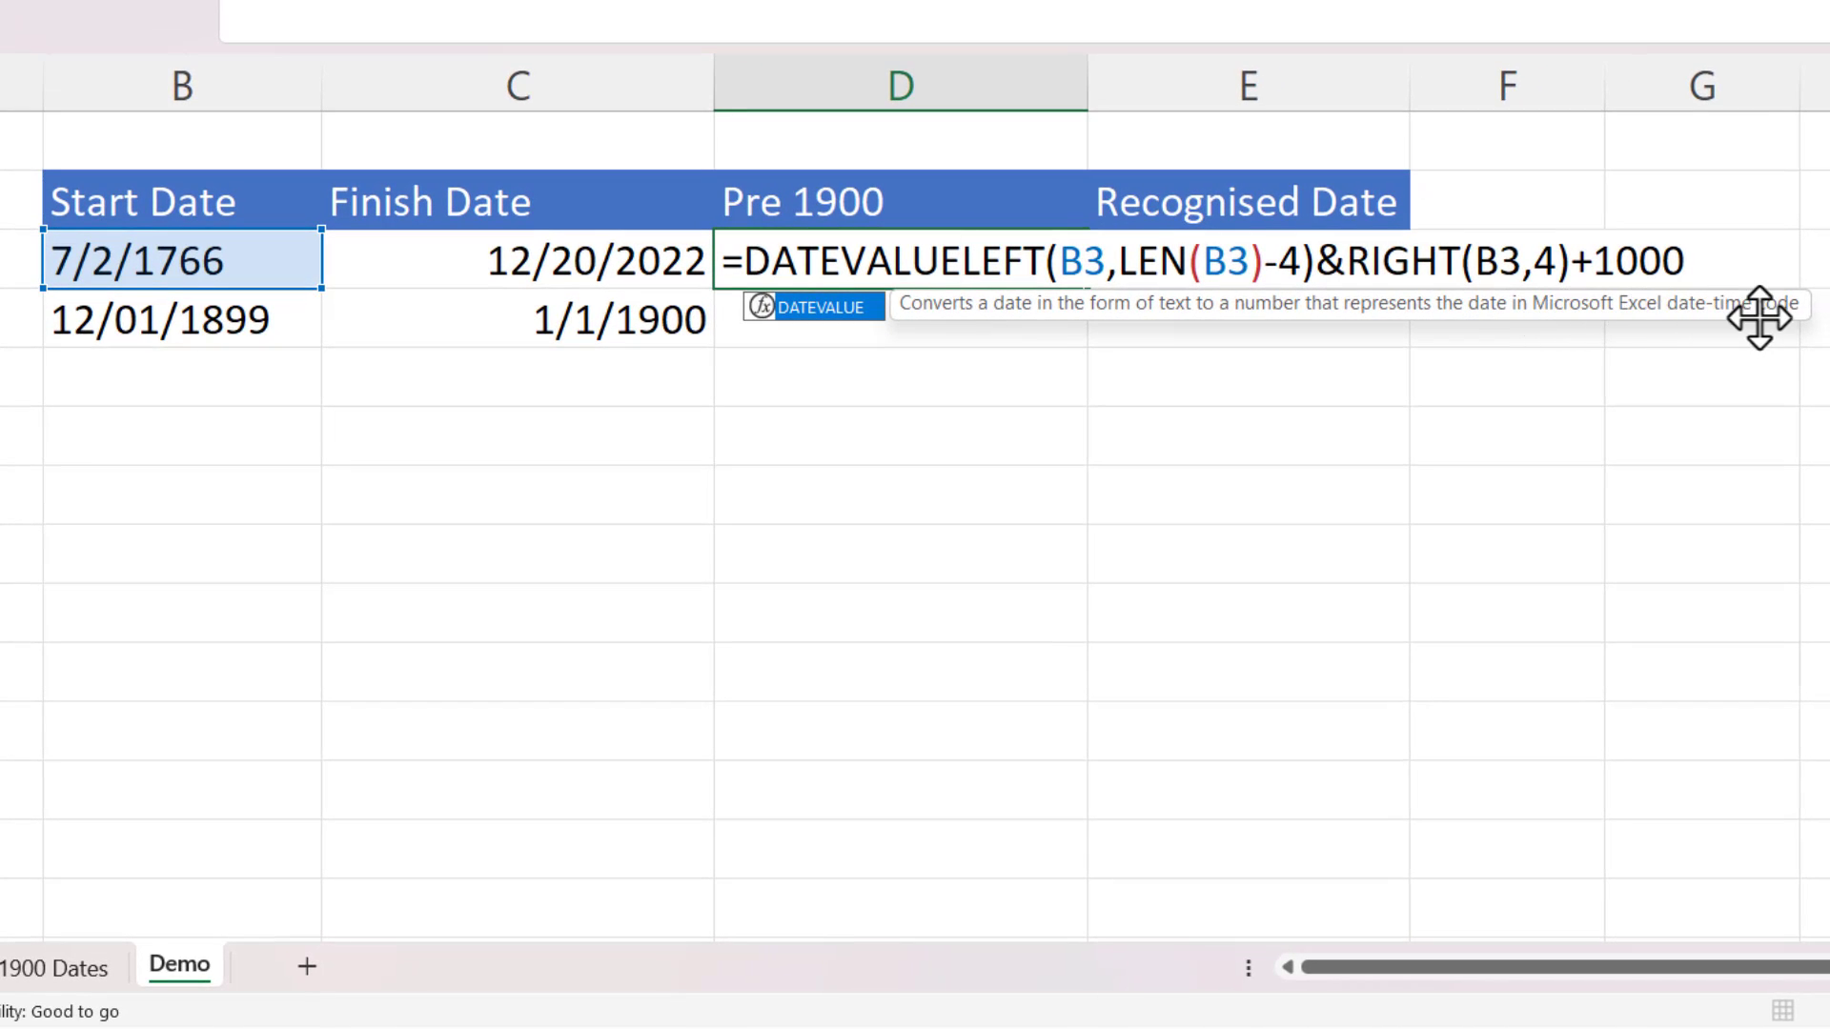
pyautogui.write('(')
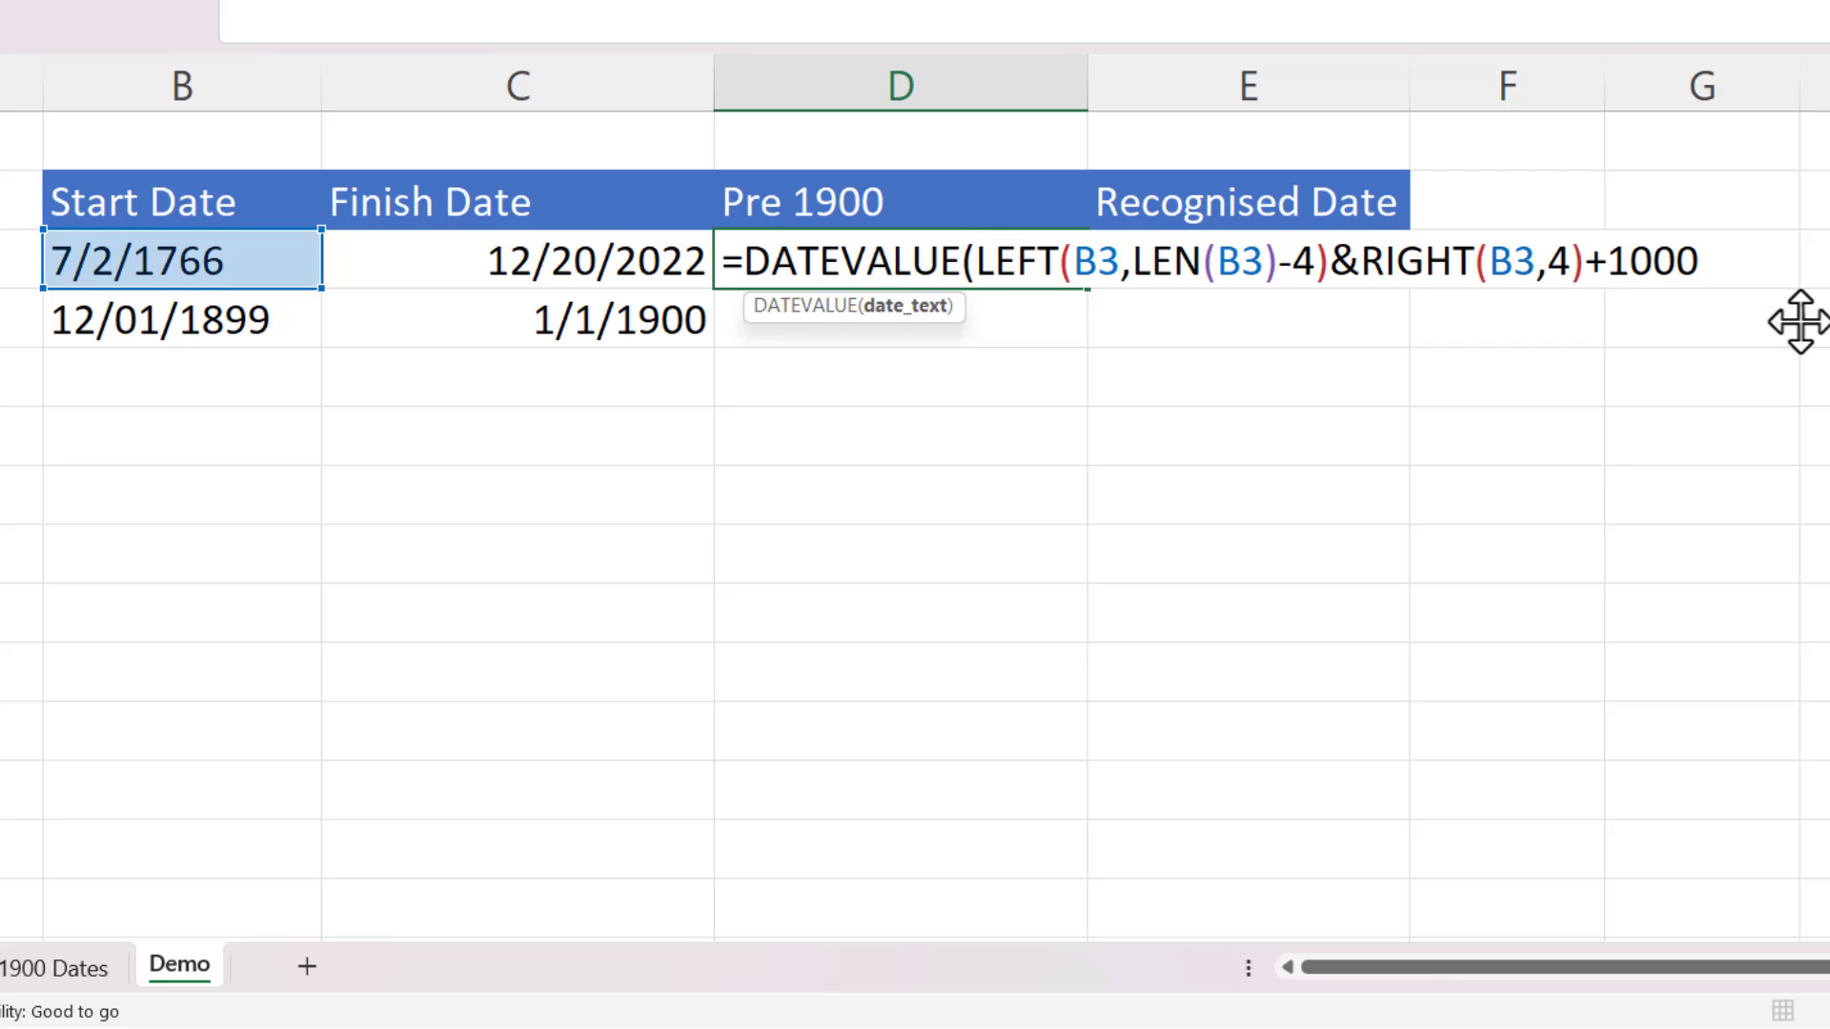
pyautogui.click(1729, 263)
# Close the DATEVALUE formula, confirm D3 holds serial 316484 under General, then restore Short Date.
pyautogui.write(')')
pyautogui.press('Return')
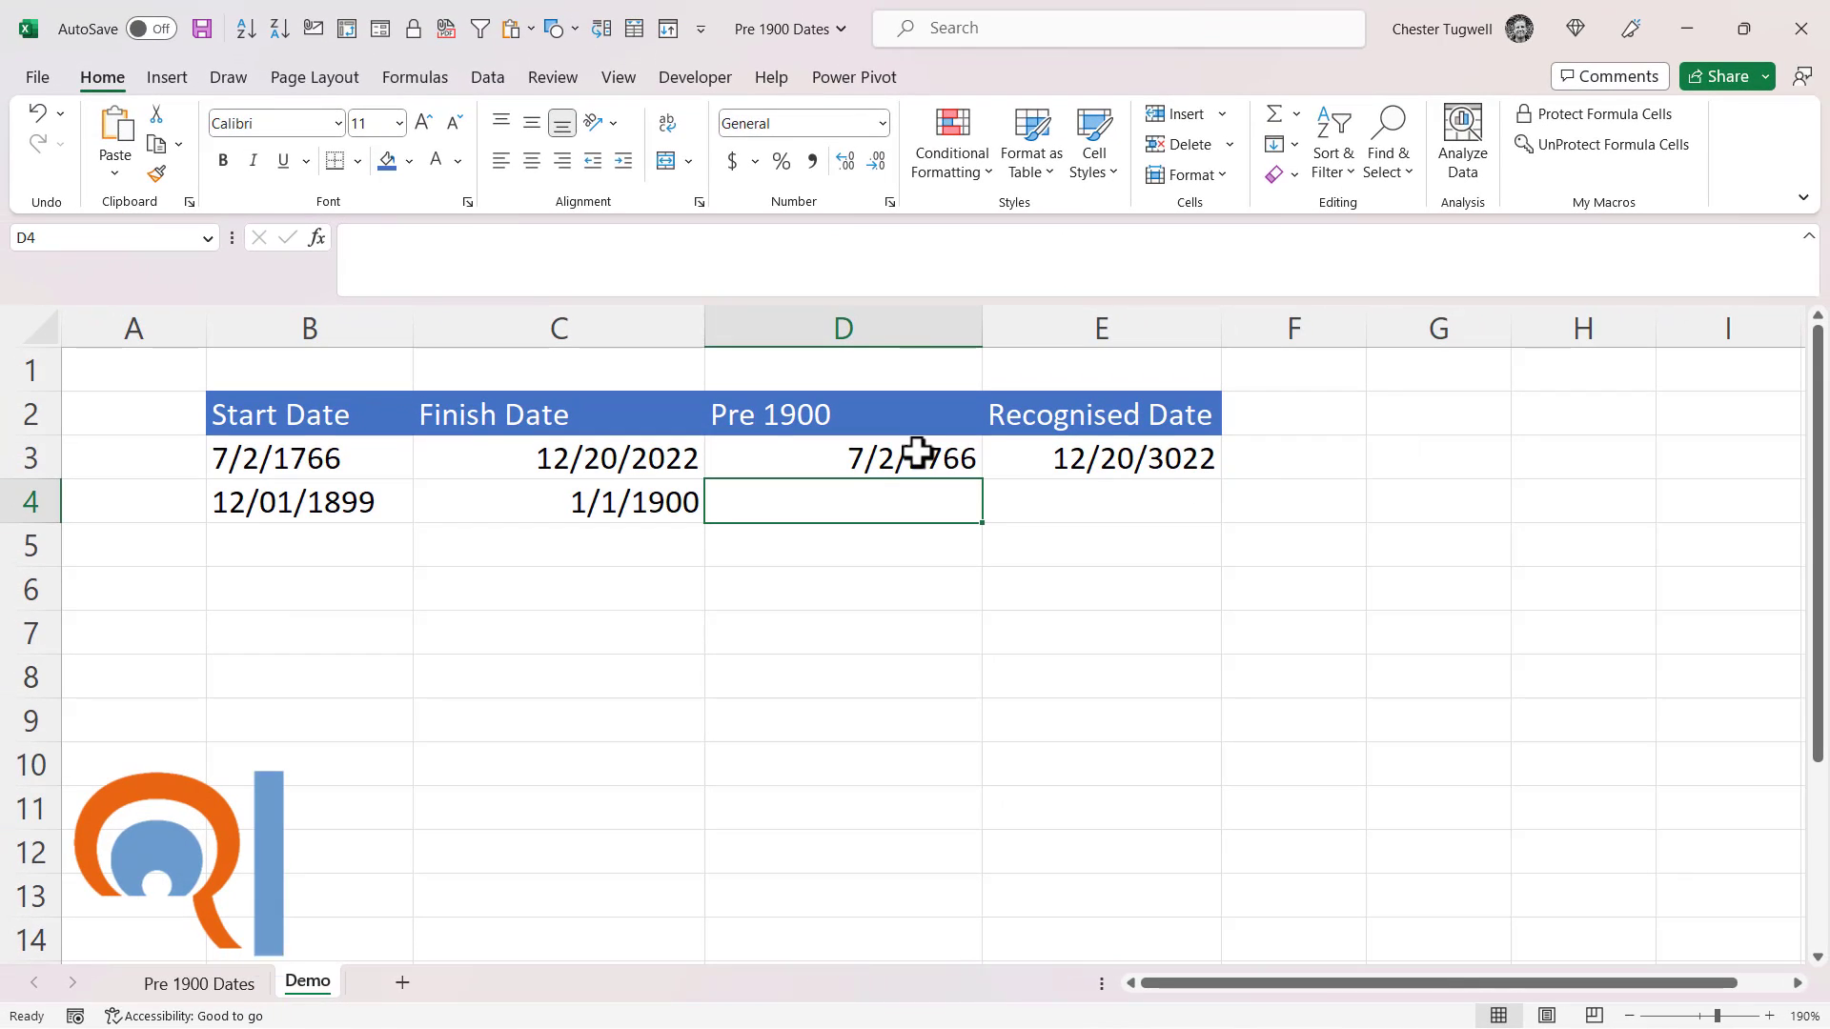
pyautogui.click(915, 454)
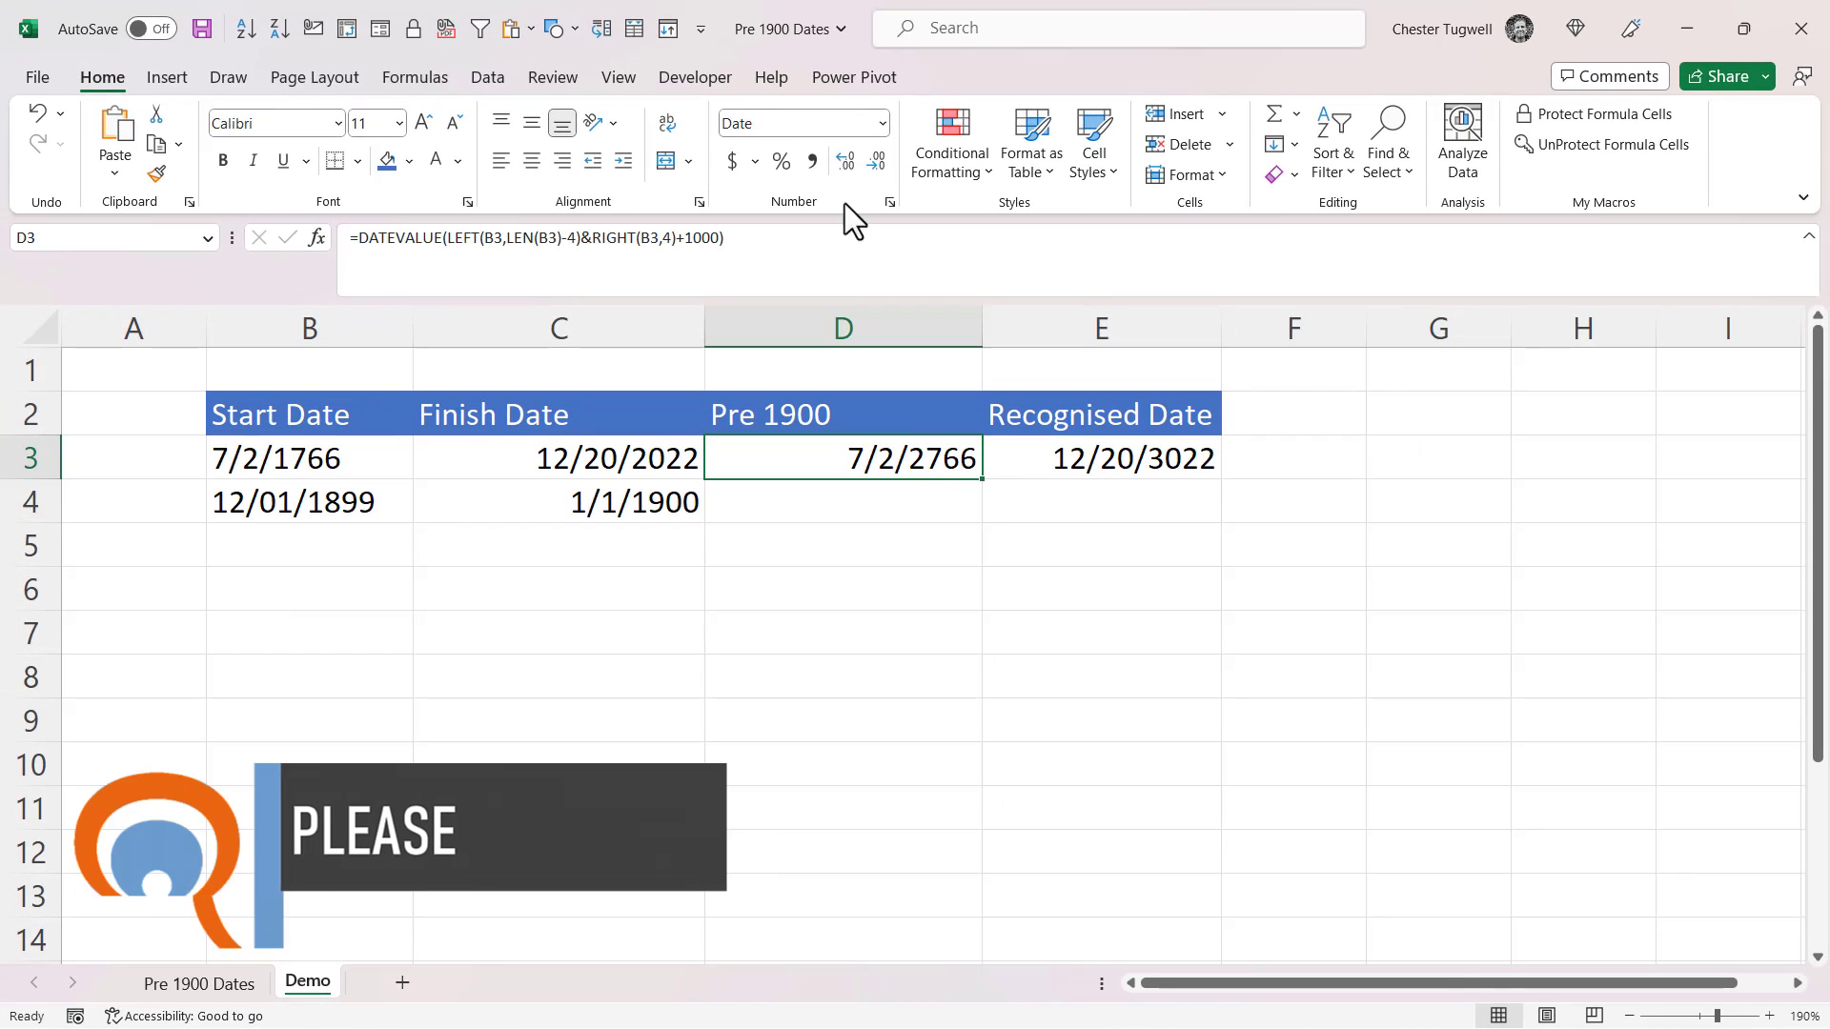
pyautogui.click(884, 124)
pyautogui.click(865, 158)
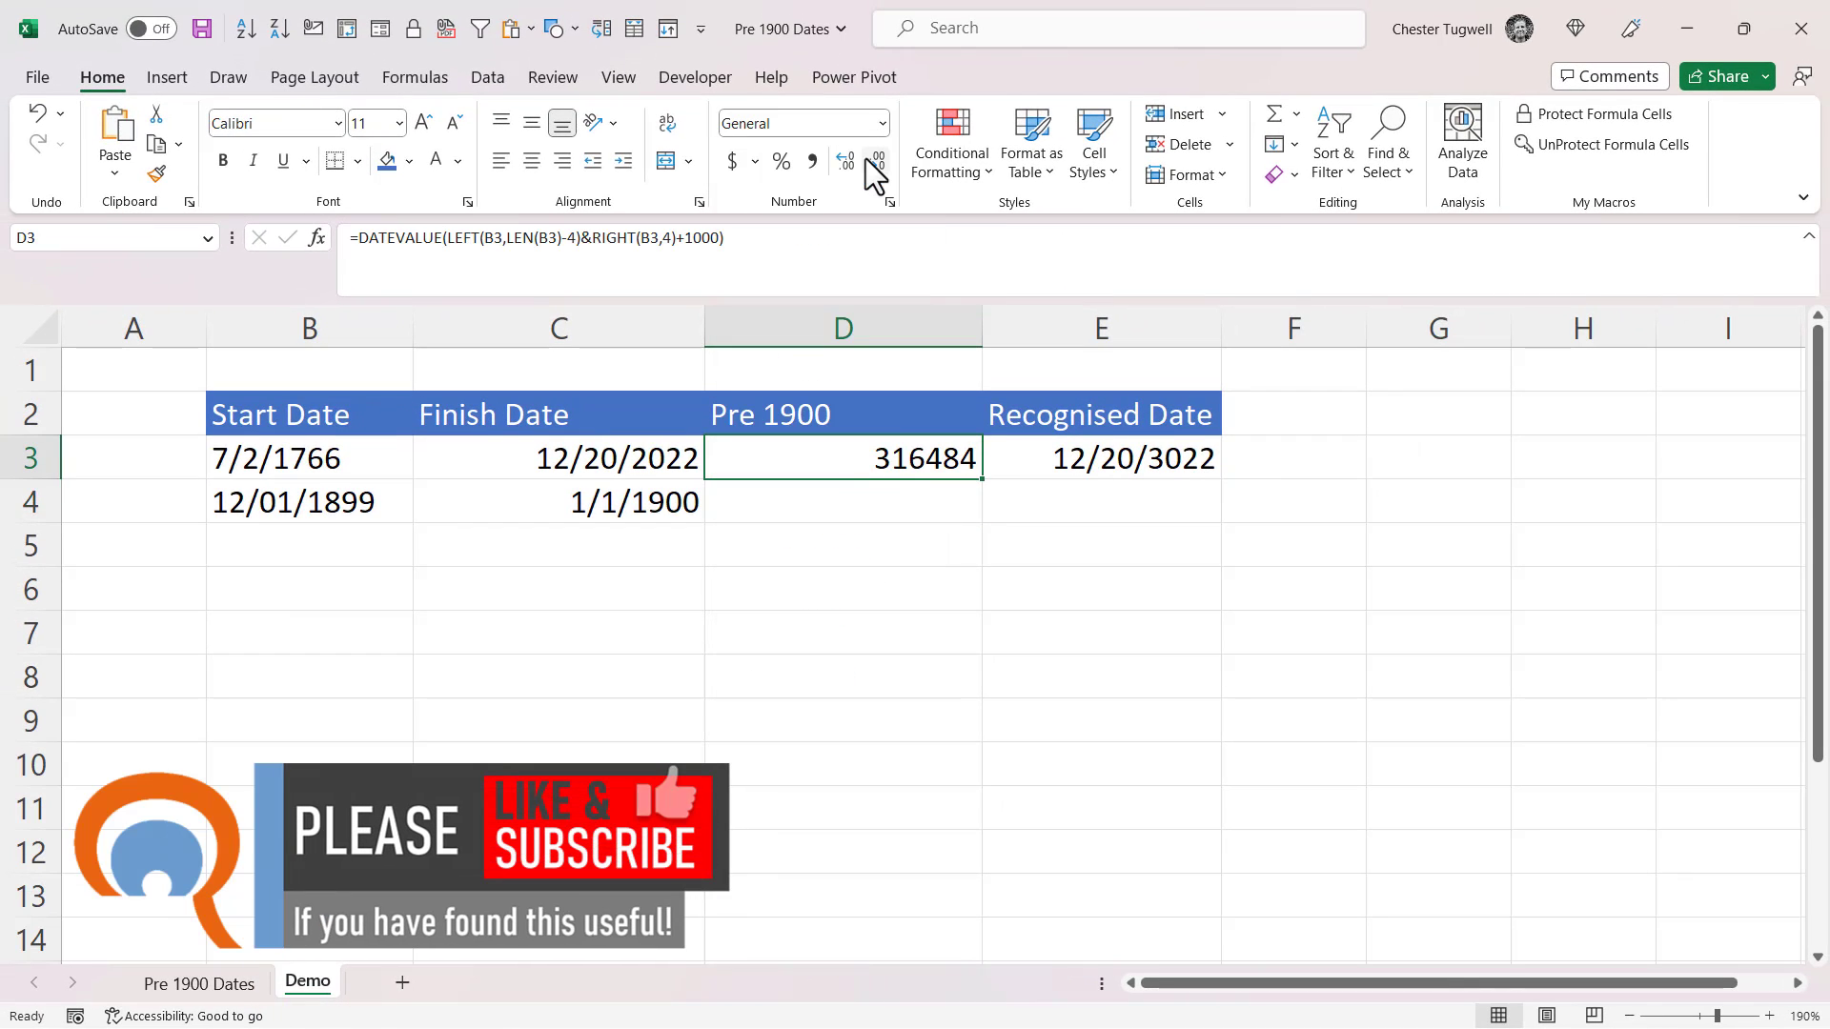
pyautogui.click(883, 124)
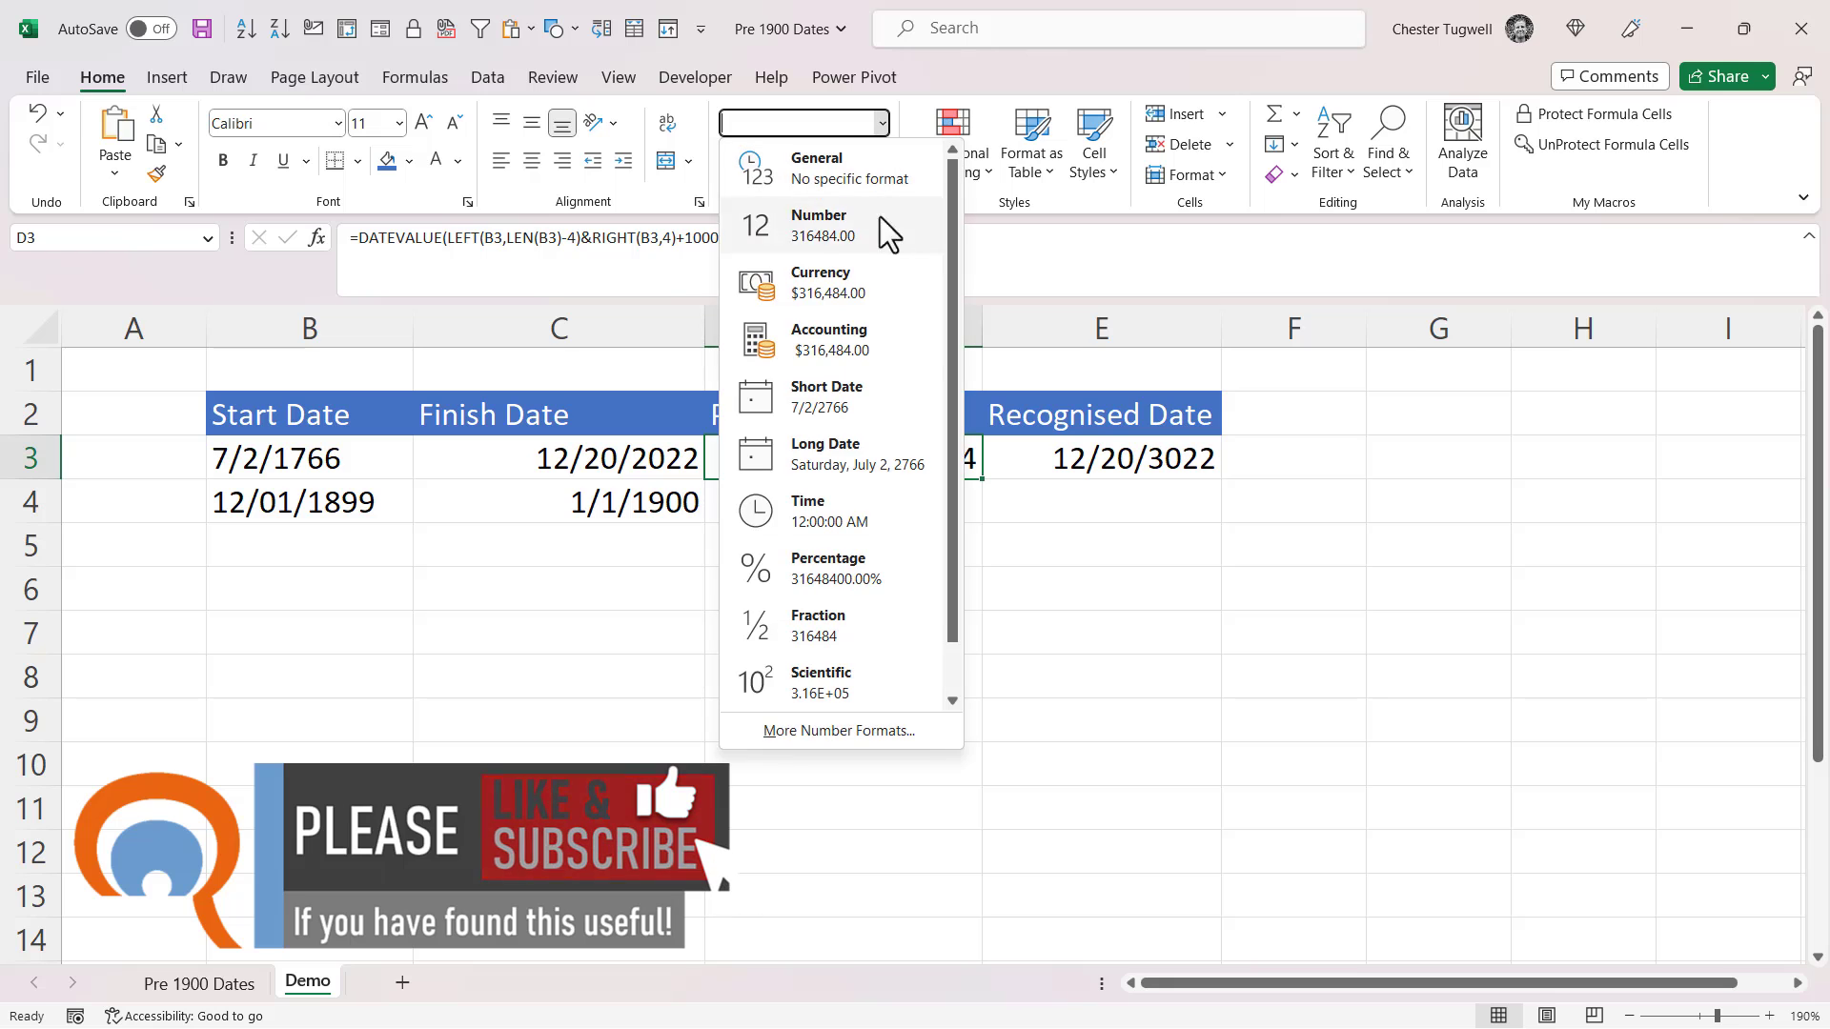
pyautogui.click(847, 404)
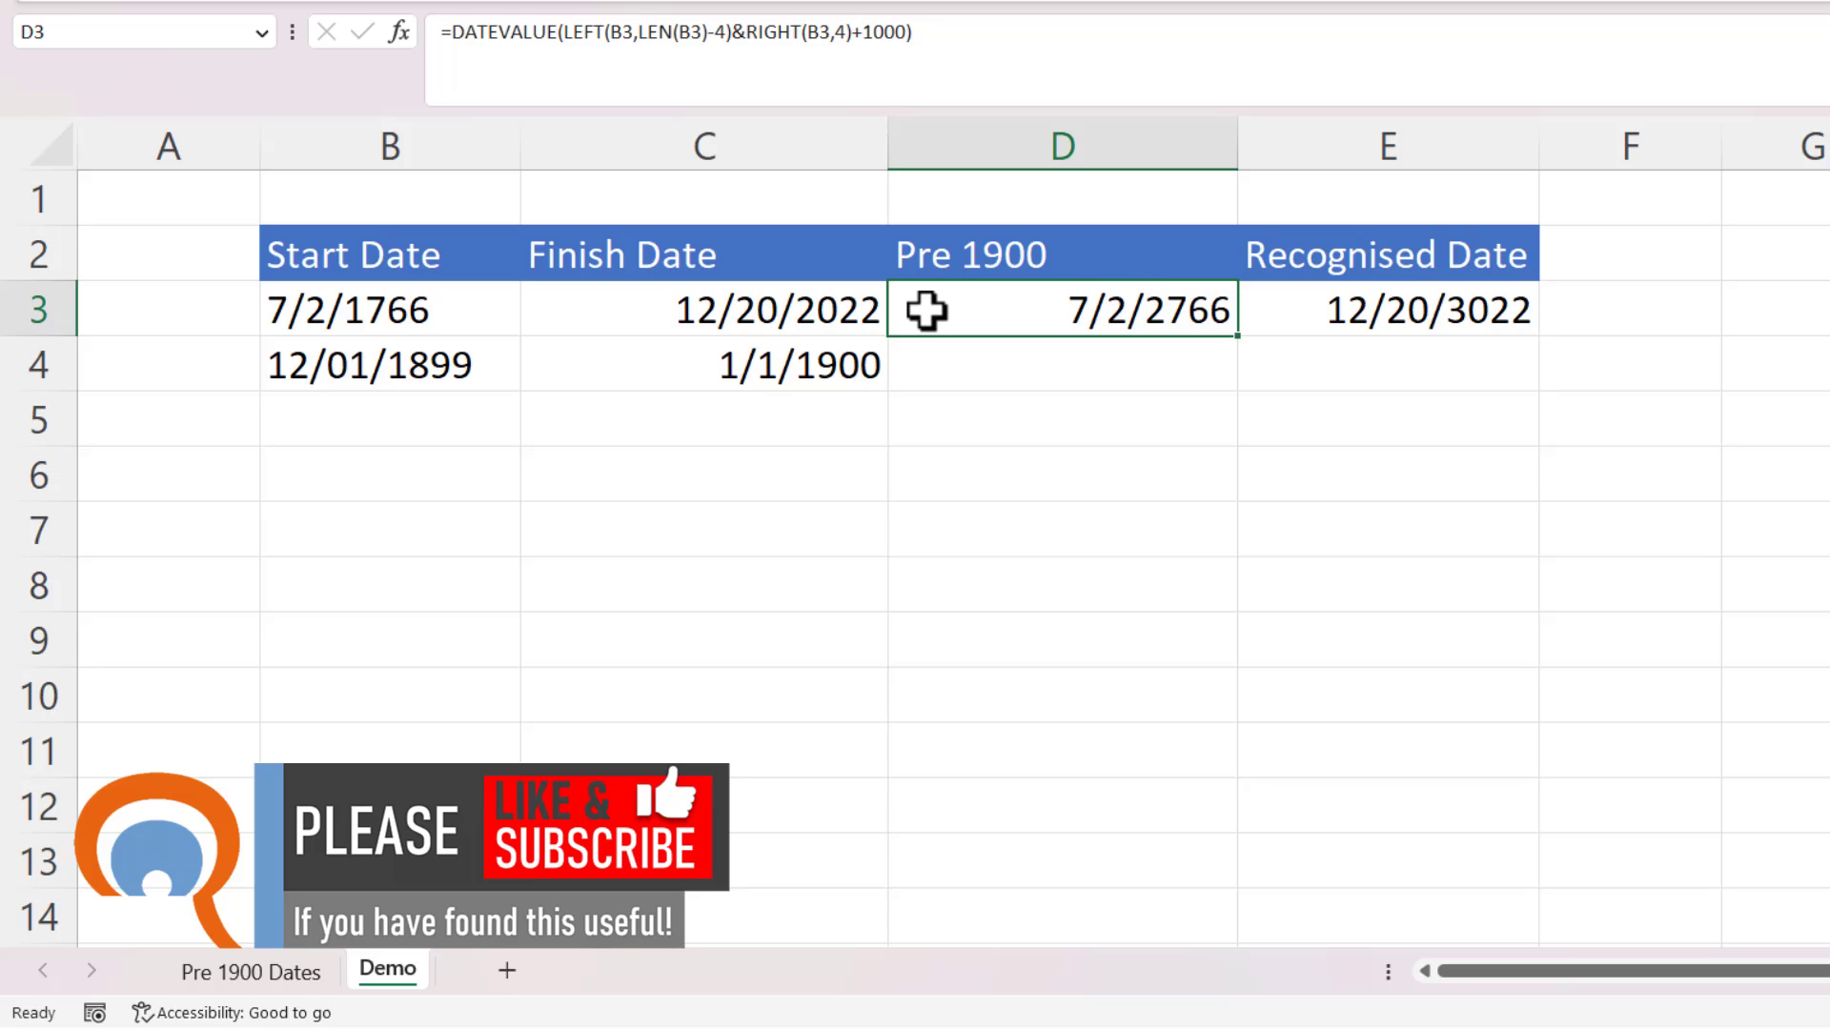
pyautogui.click(1404, 312)
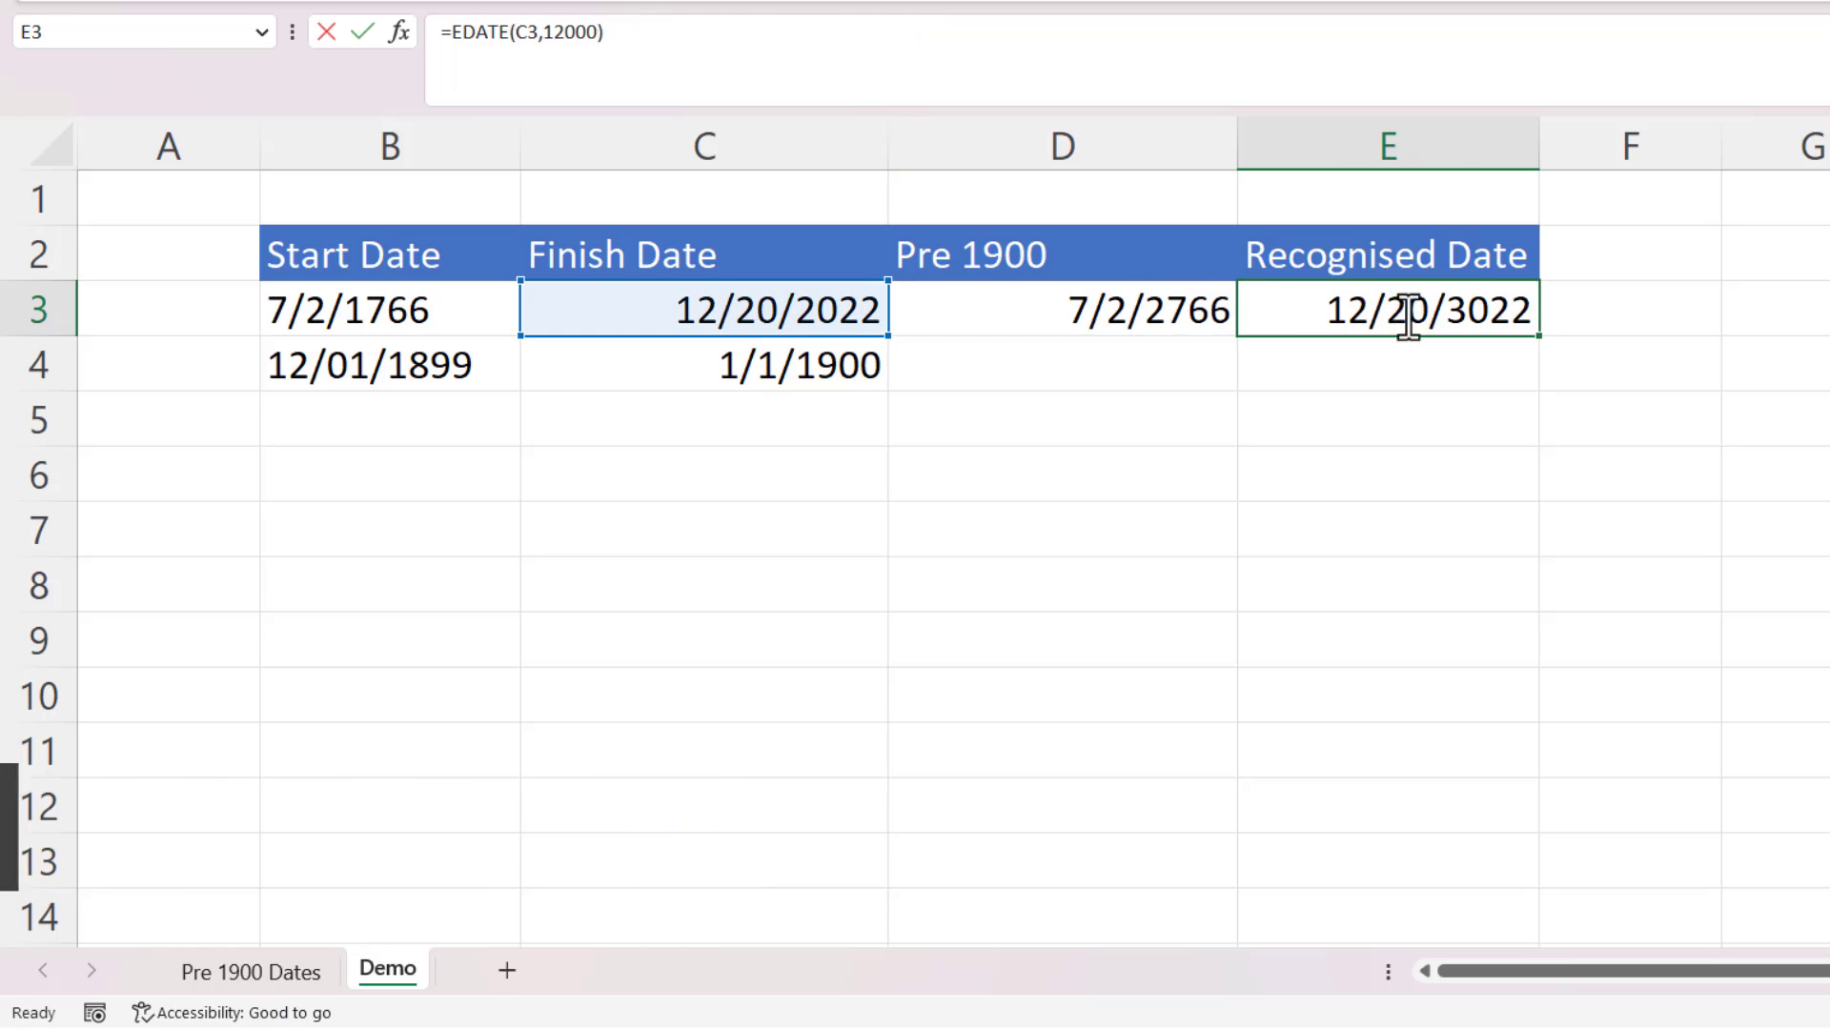
pyautogui.doubleClick(1410, 314)
pyautogui.press('Return')
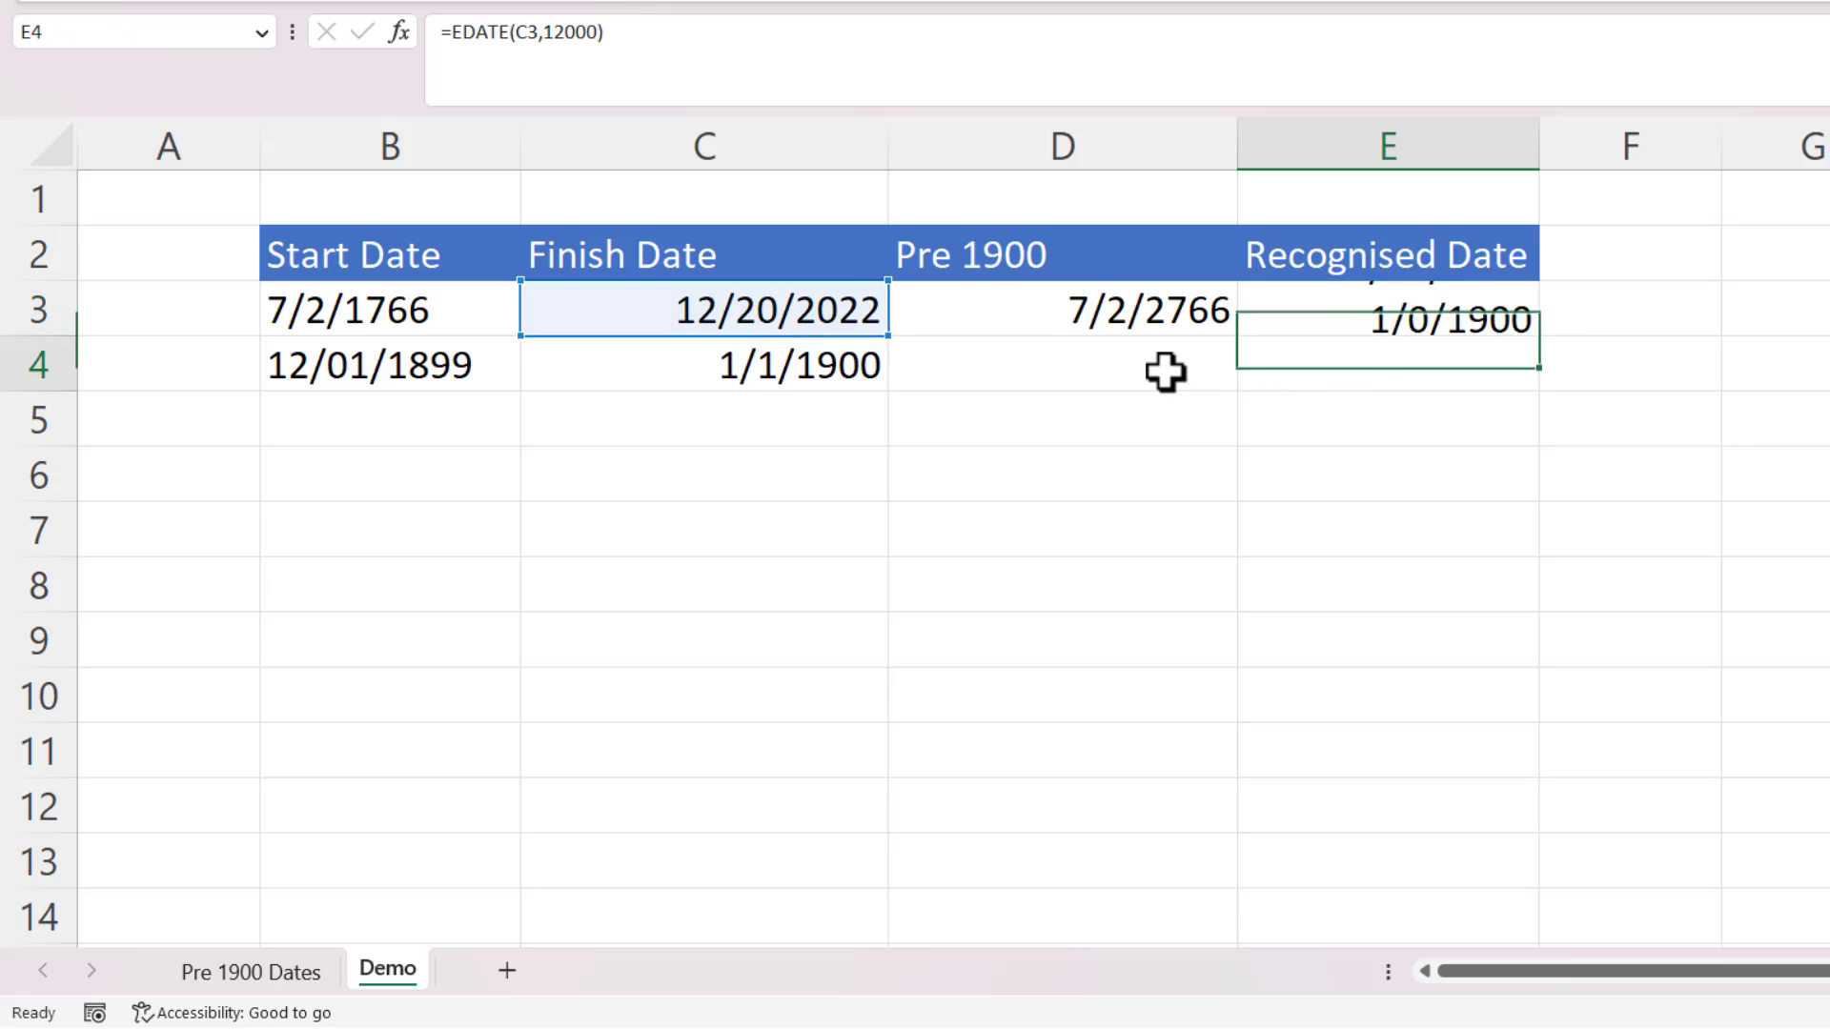
pyautogui.click(1094, 310)
pyautogui.doubleClick(1095, 310)
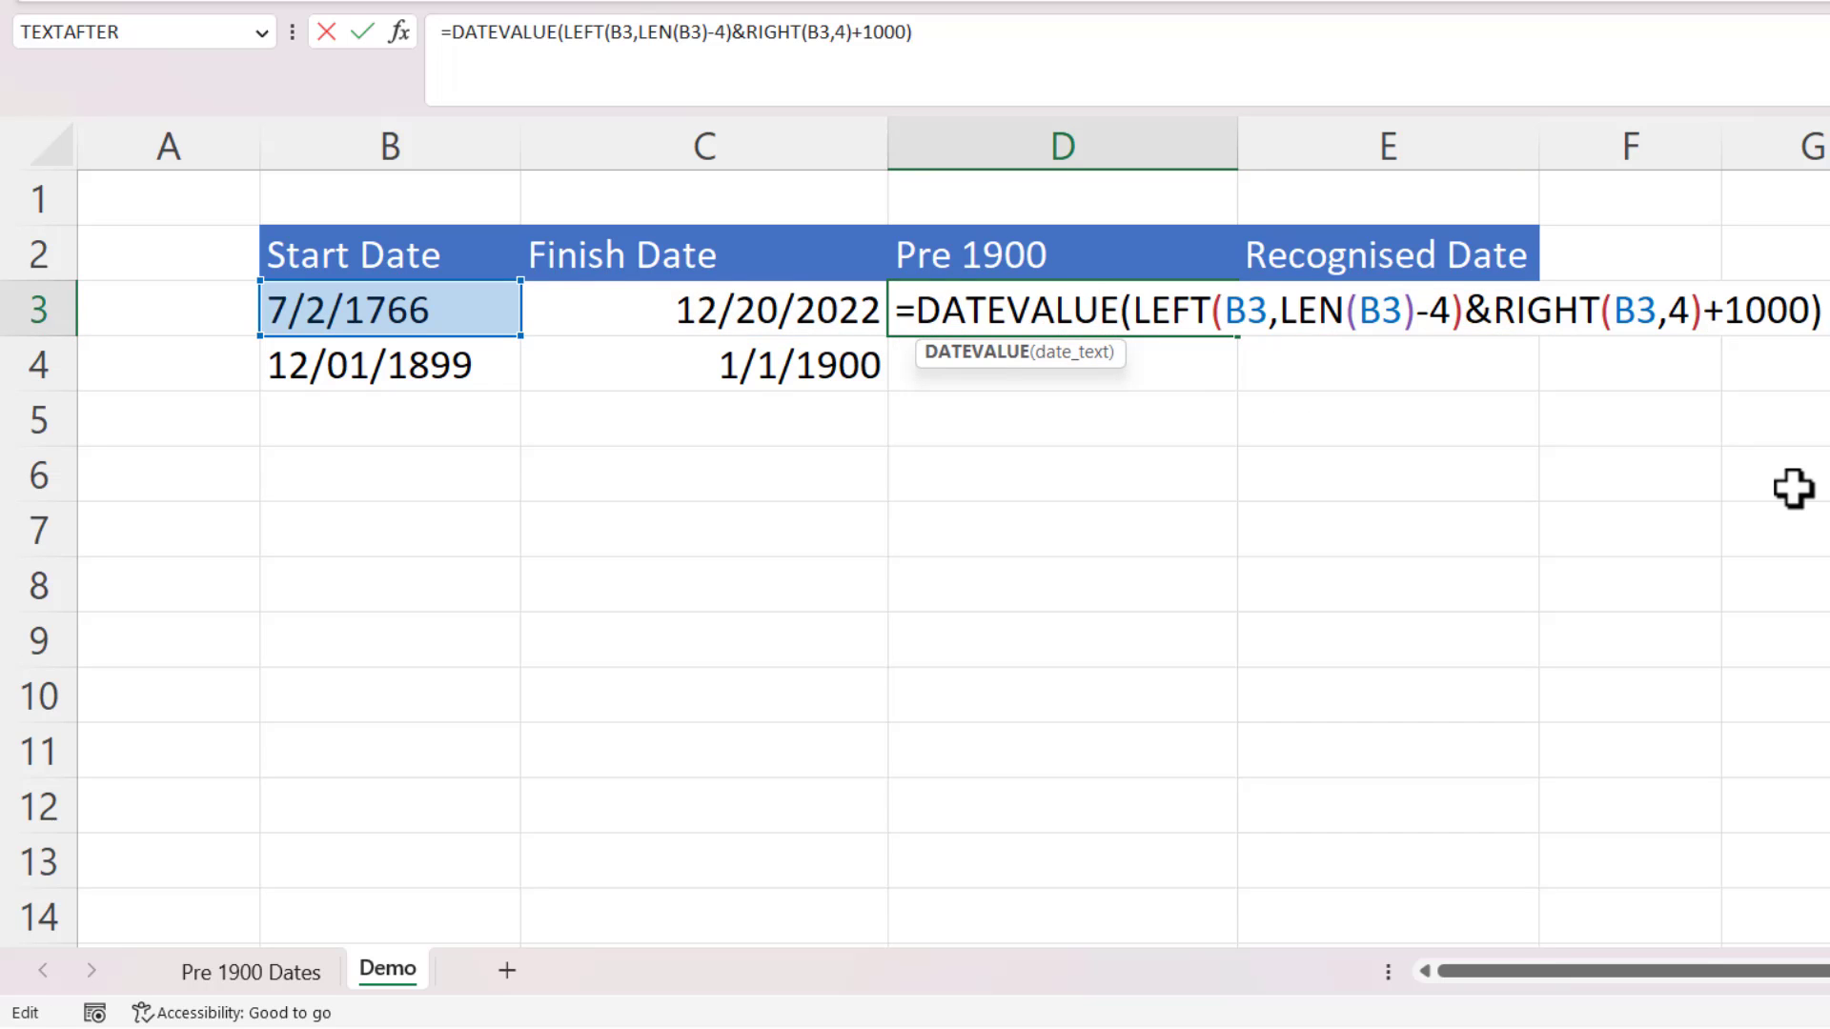
pyautogui.press('Return')
# Enter =E3-D3 in F3 to get 93673 days, then reopen D3's formula.
pyautogui.click(1634, 298)
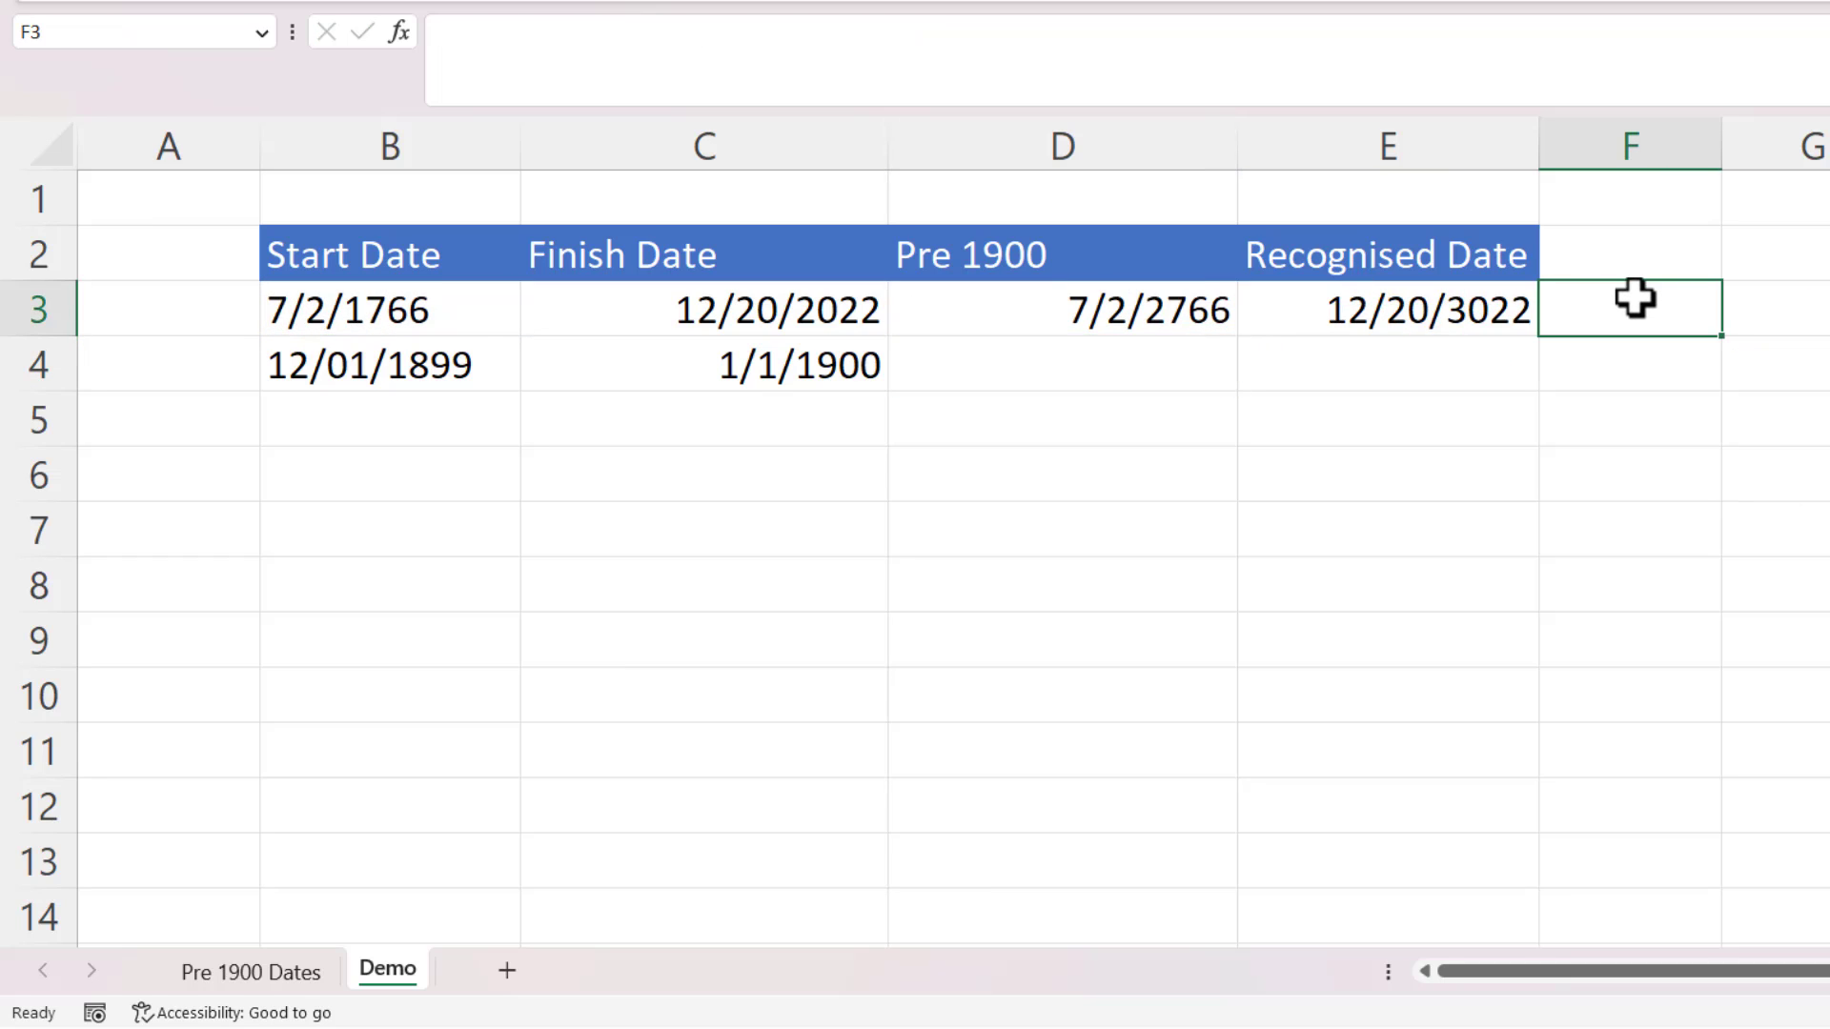
pyautogui.write('=')
pyautogui.click(1396, 314)
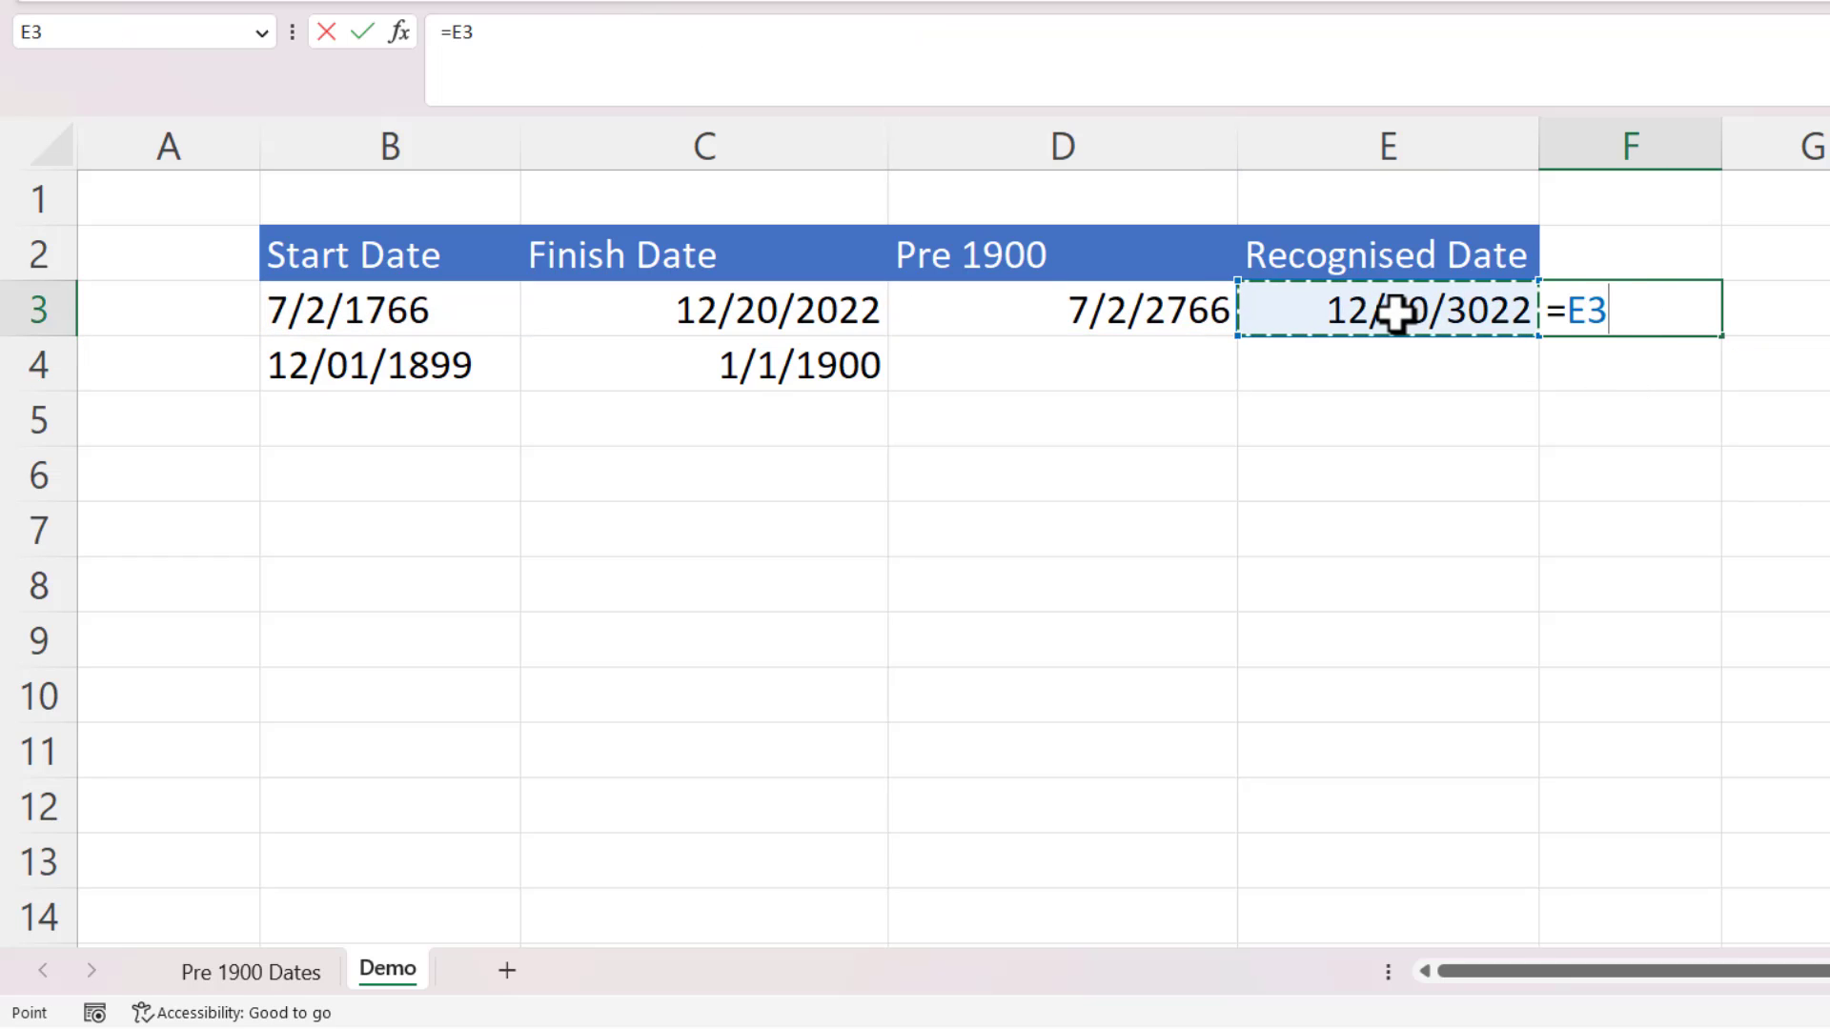
pyautogui.write('-')
pyautogui.click(1180, 314)
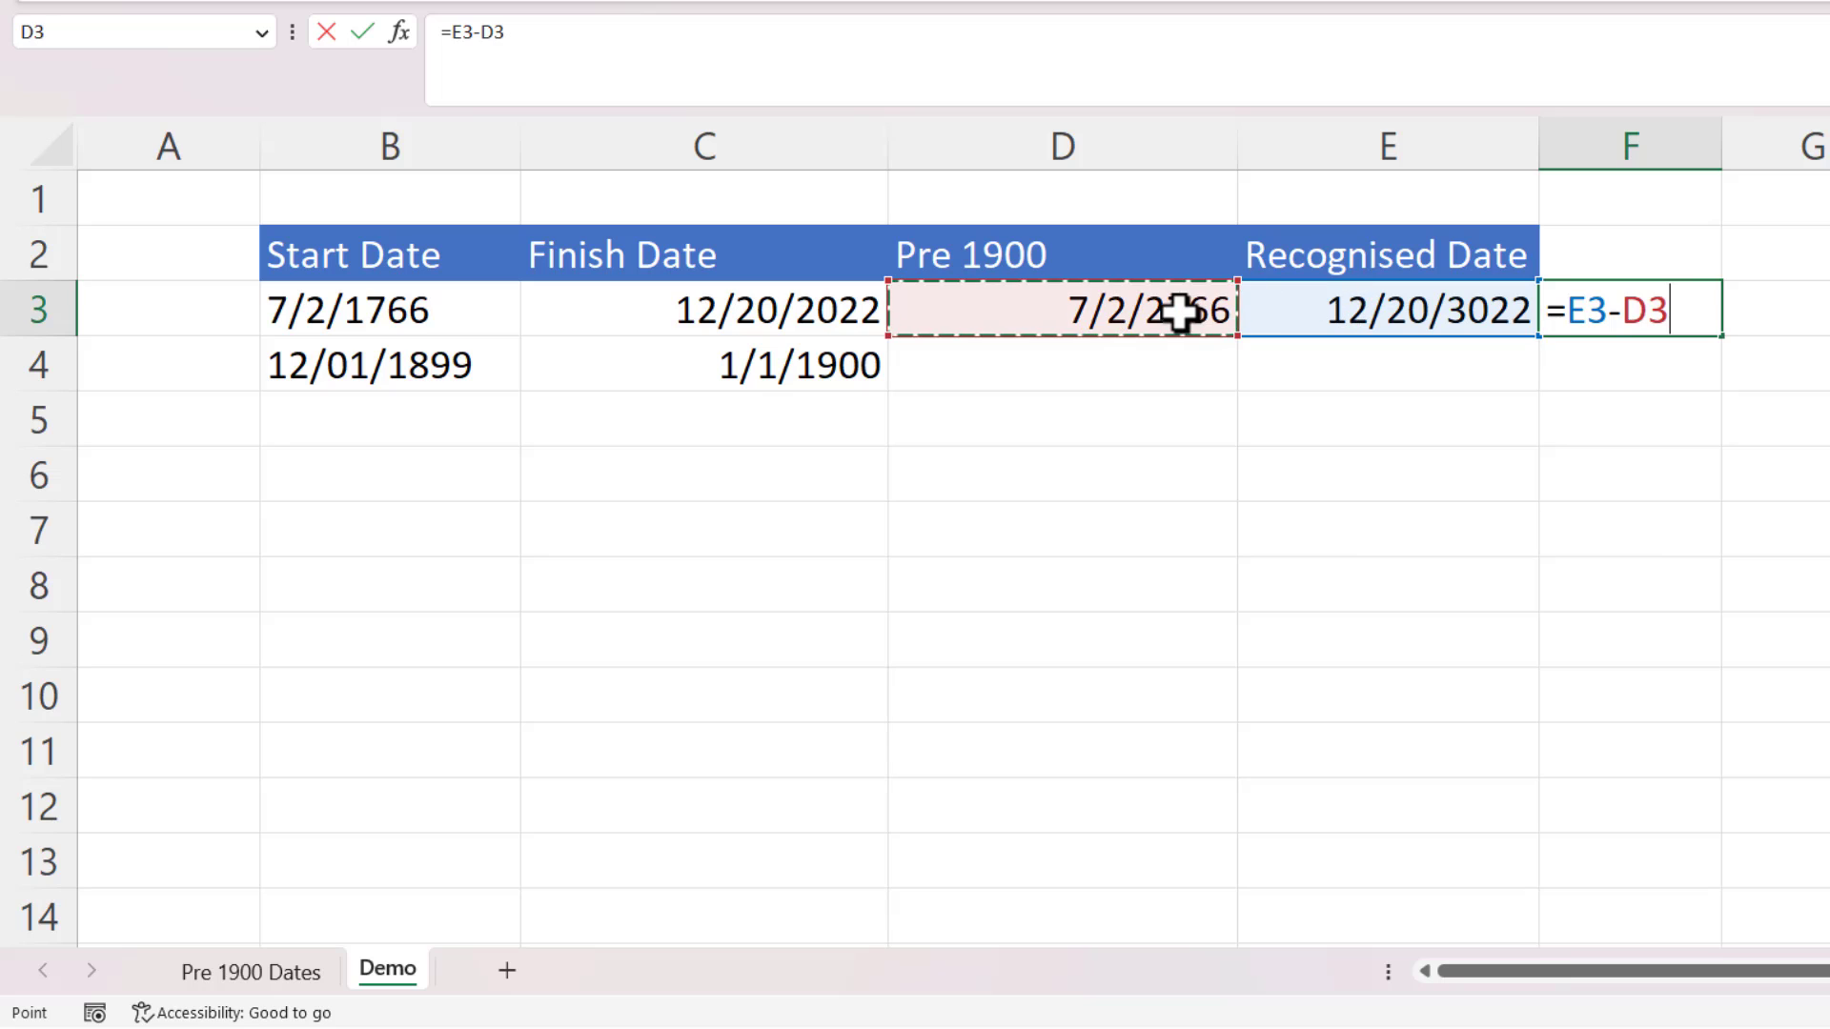
pyautogui.press('Return')
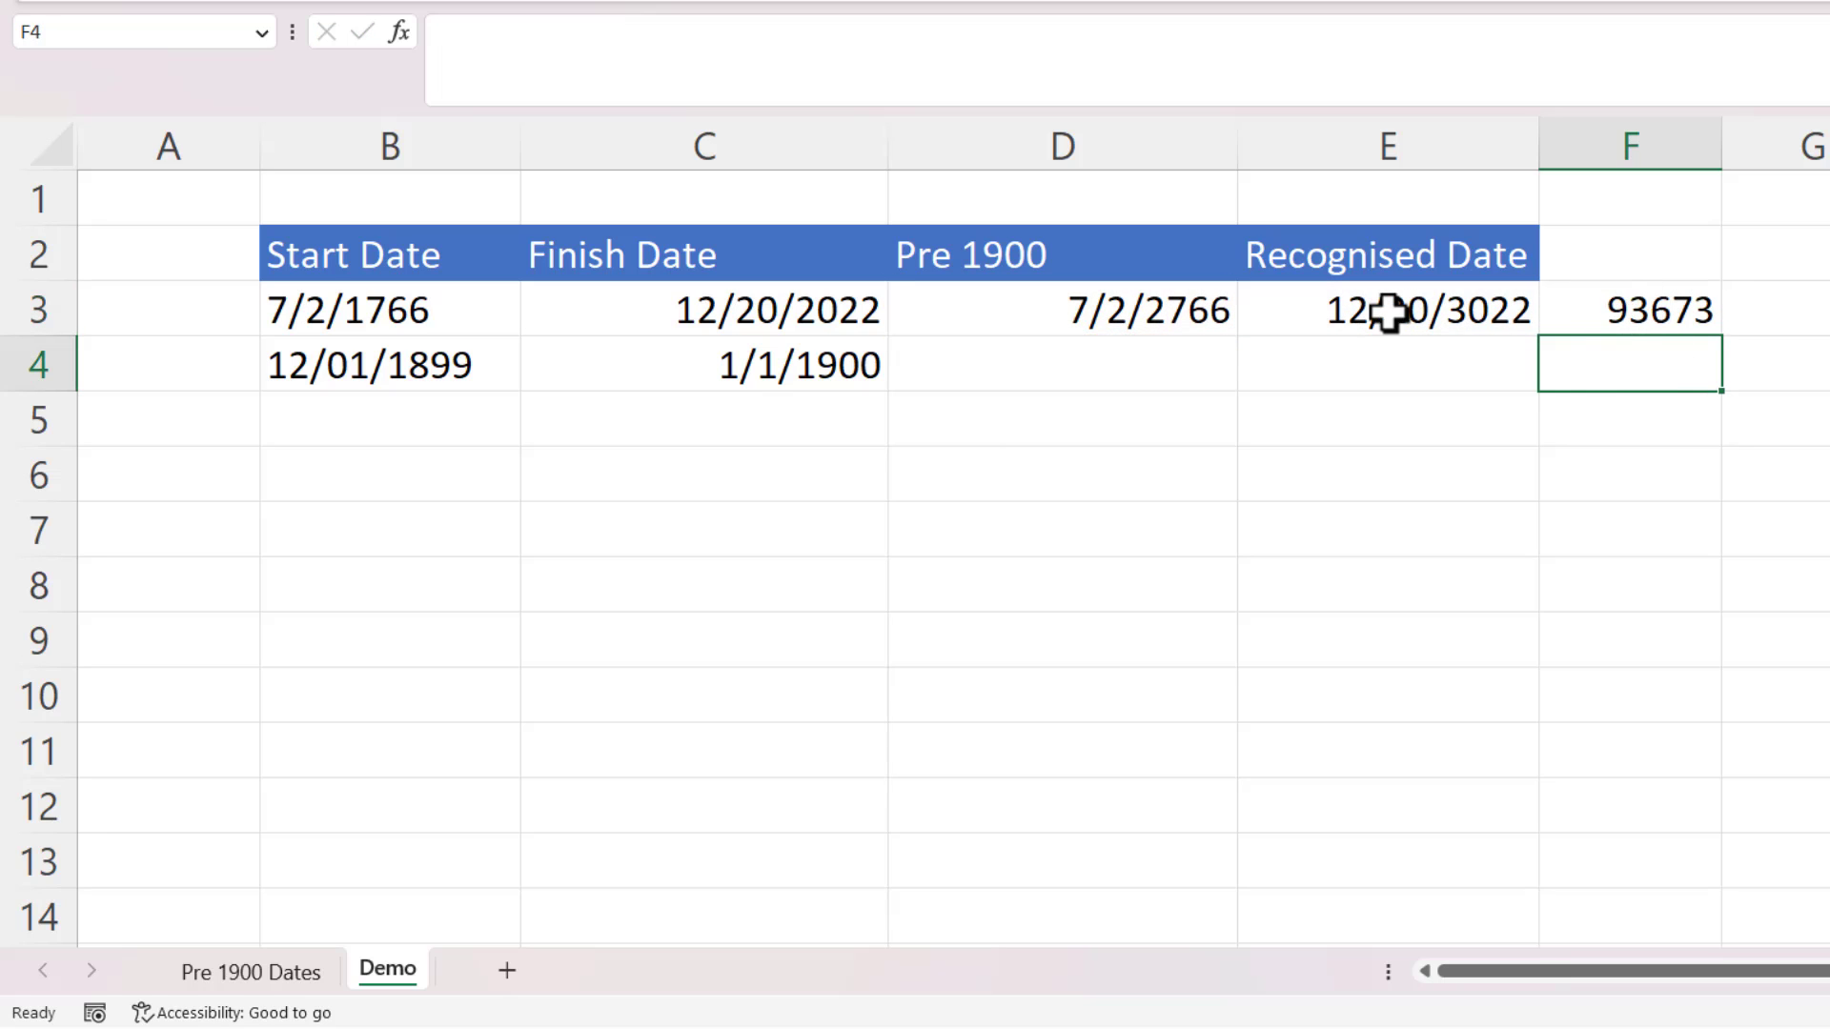
pyautogui.press('Down')
pyautogui.press('Down')
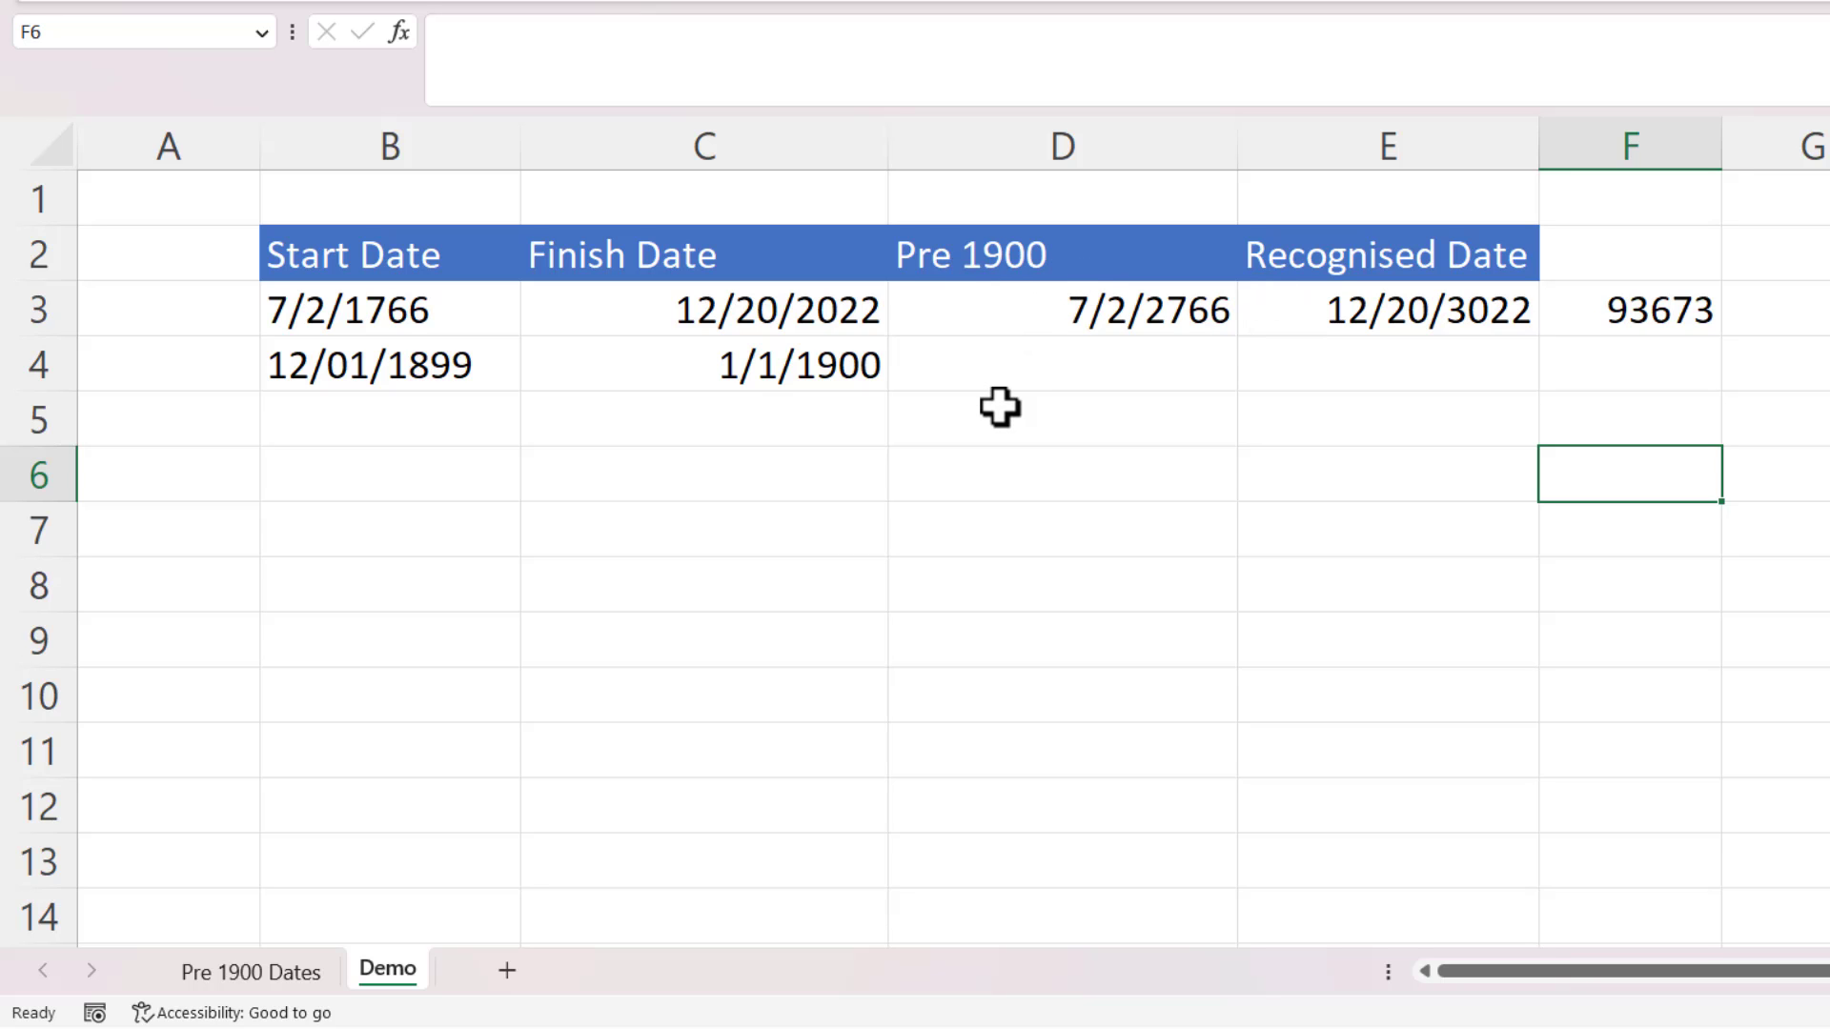
pyautogui.doubleClick(1051, 307)
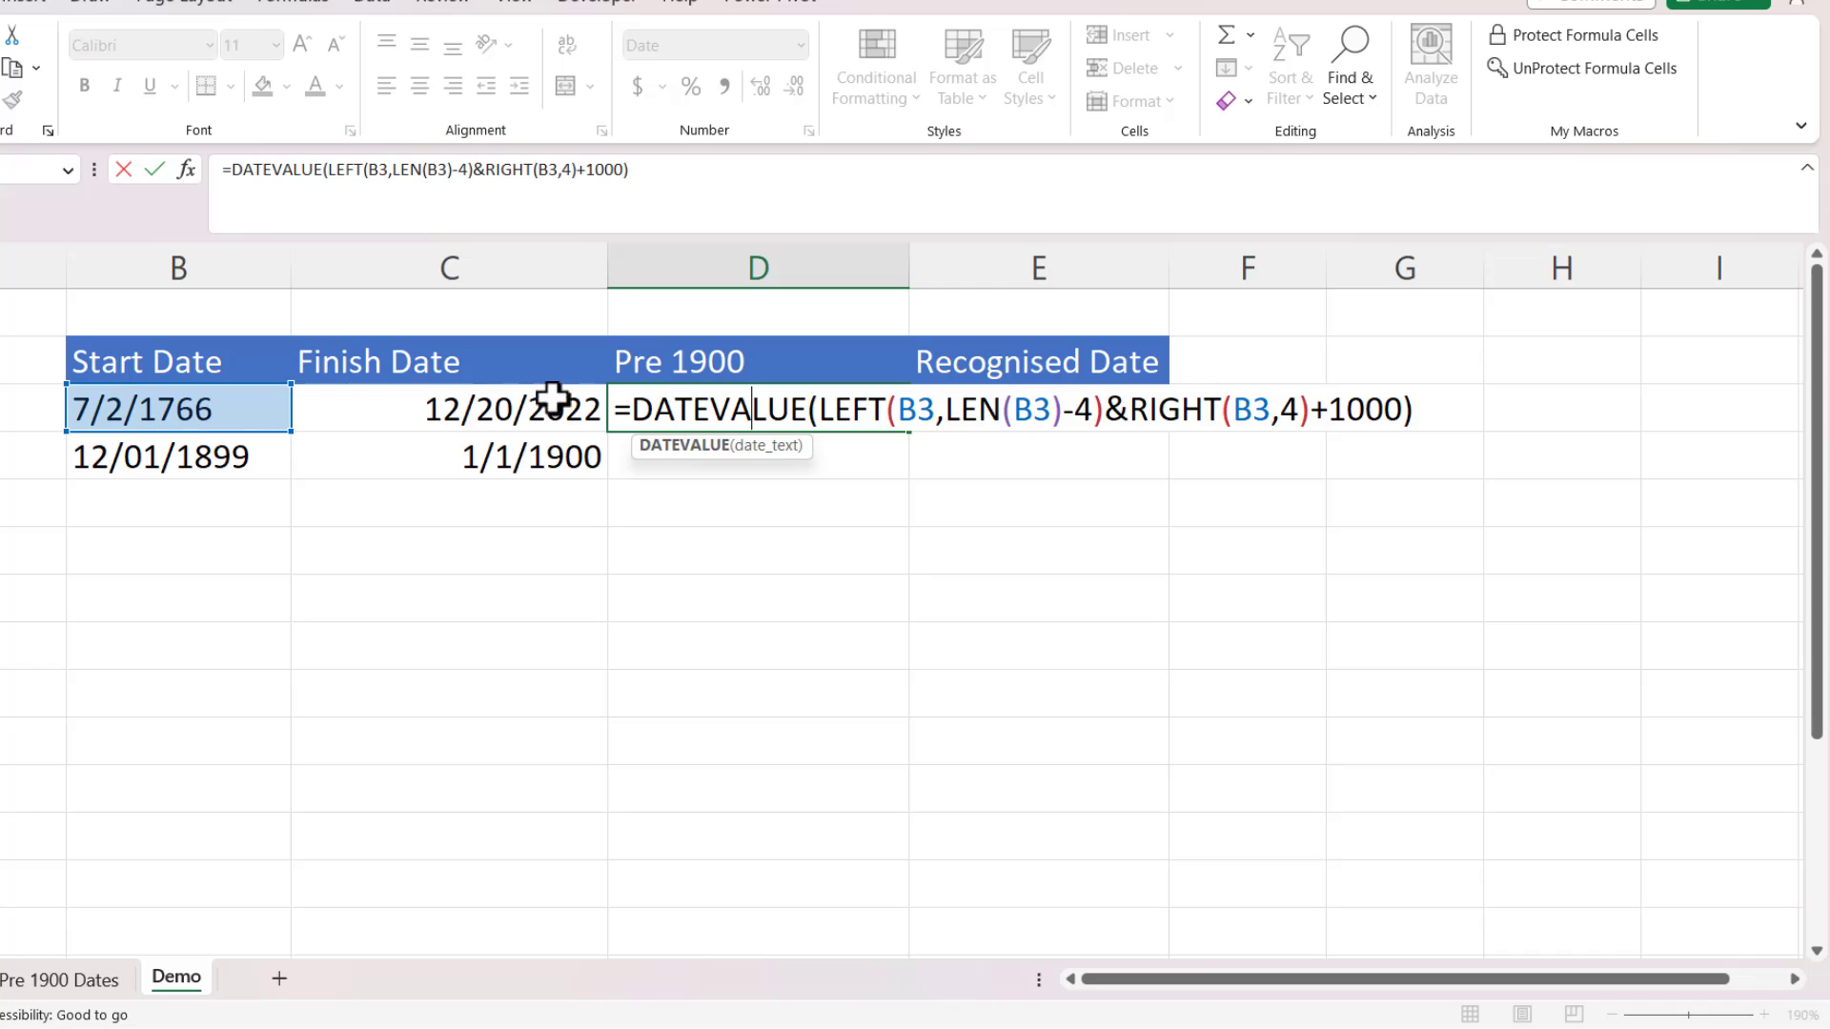
# Prefix D3's formula with IFERROR(EDATE(B3,12000), keeping DATEVALUE as the fallback, and review its arguments.
pyautogui.click(639, 400)
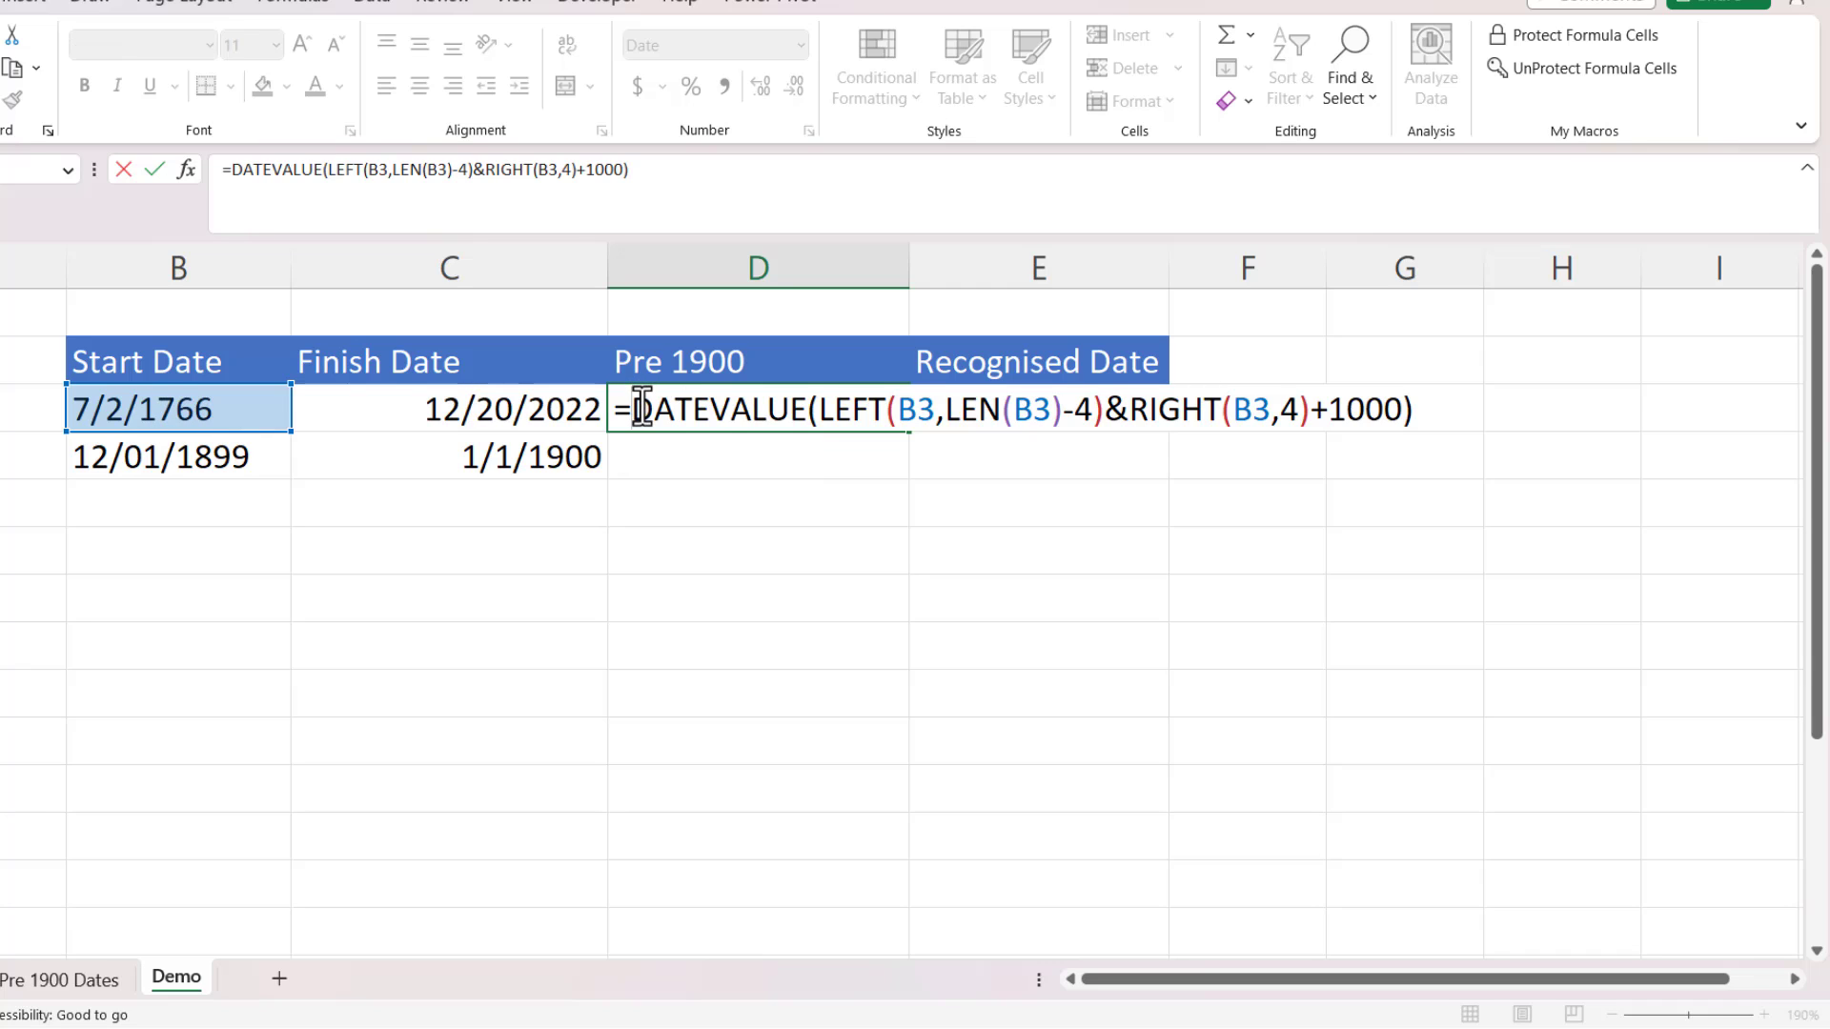
pyautogui.write('IFERR')
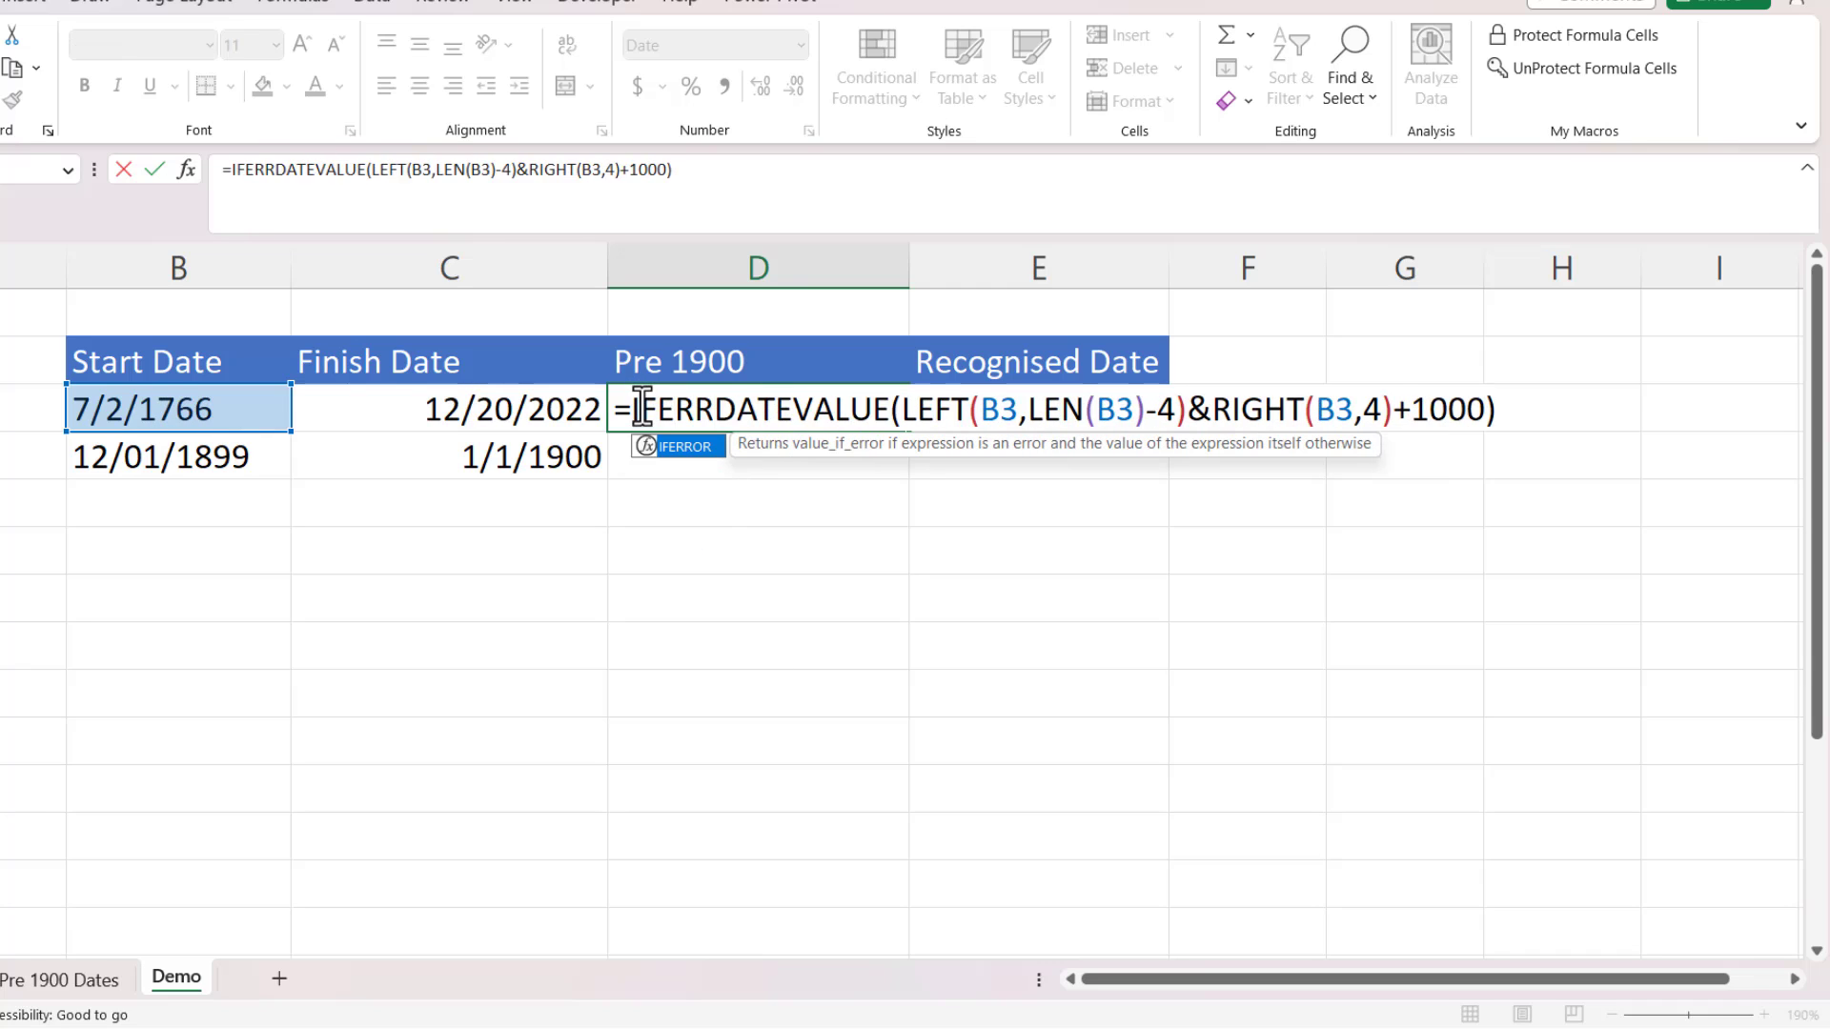
pyautogui.write('OR(')
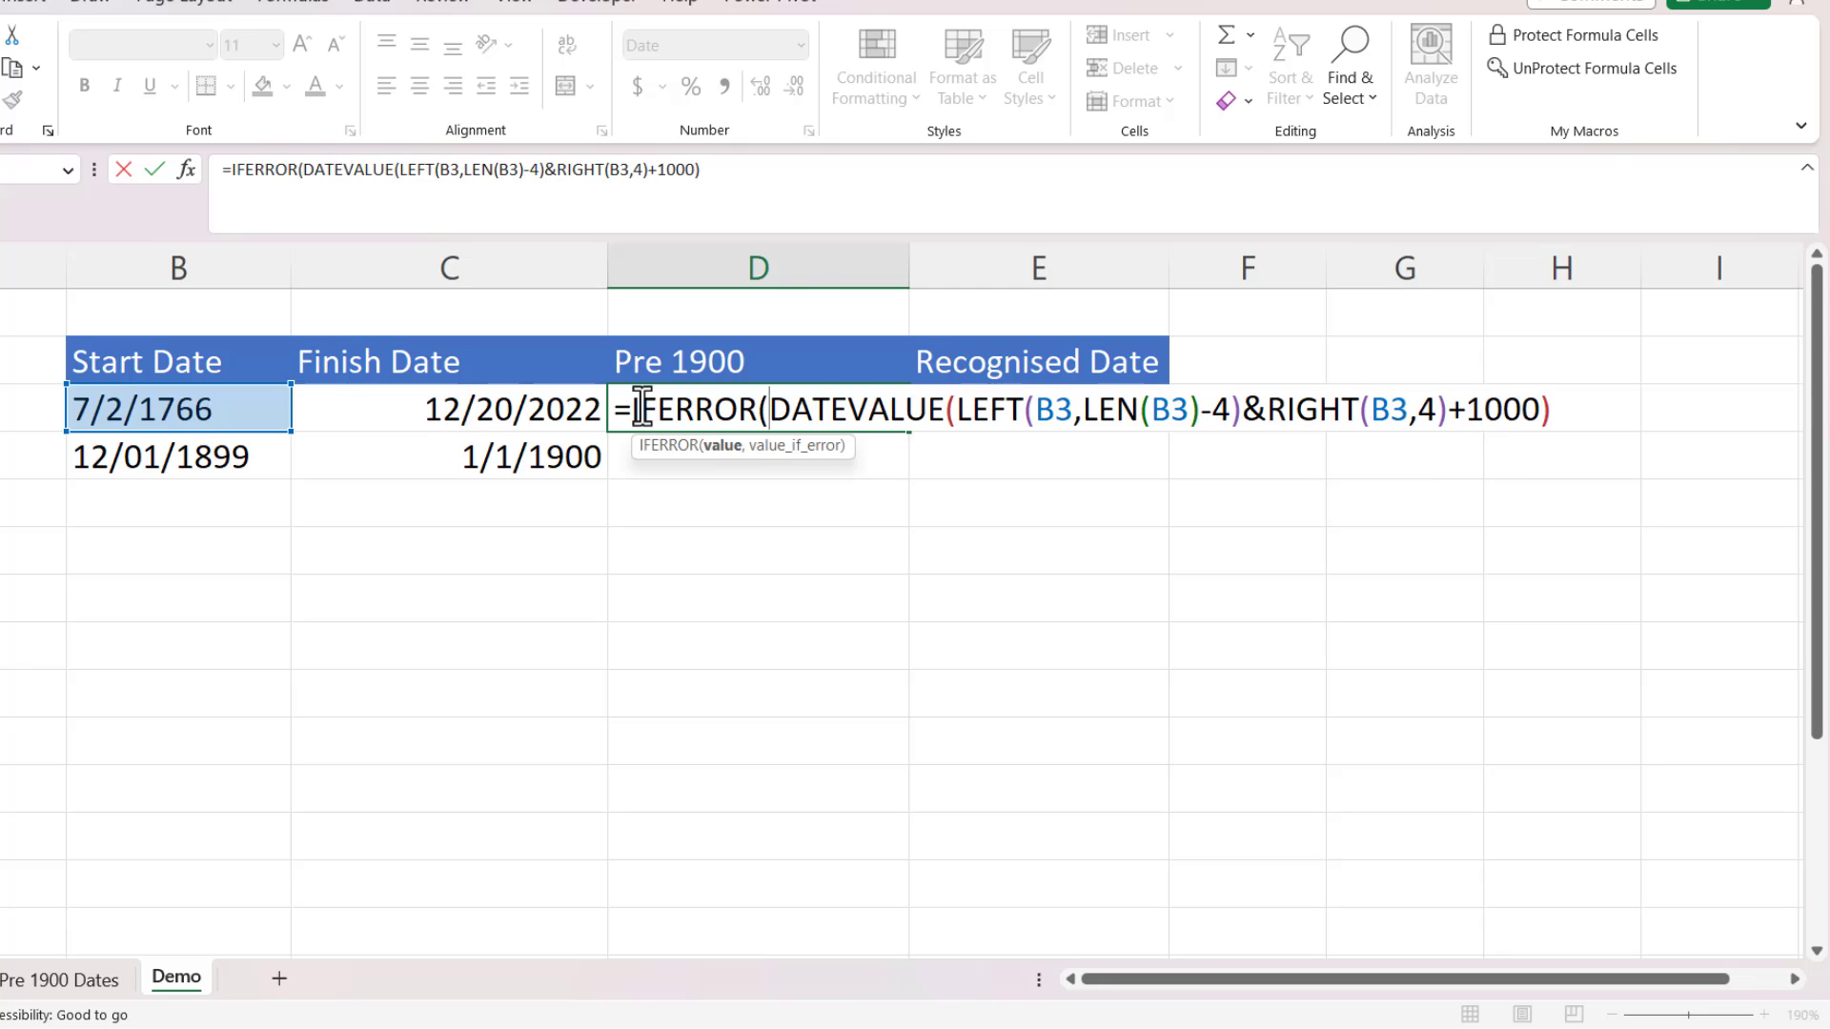
pyautogui.write('edat')
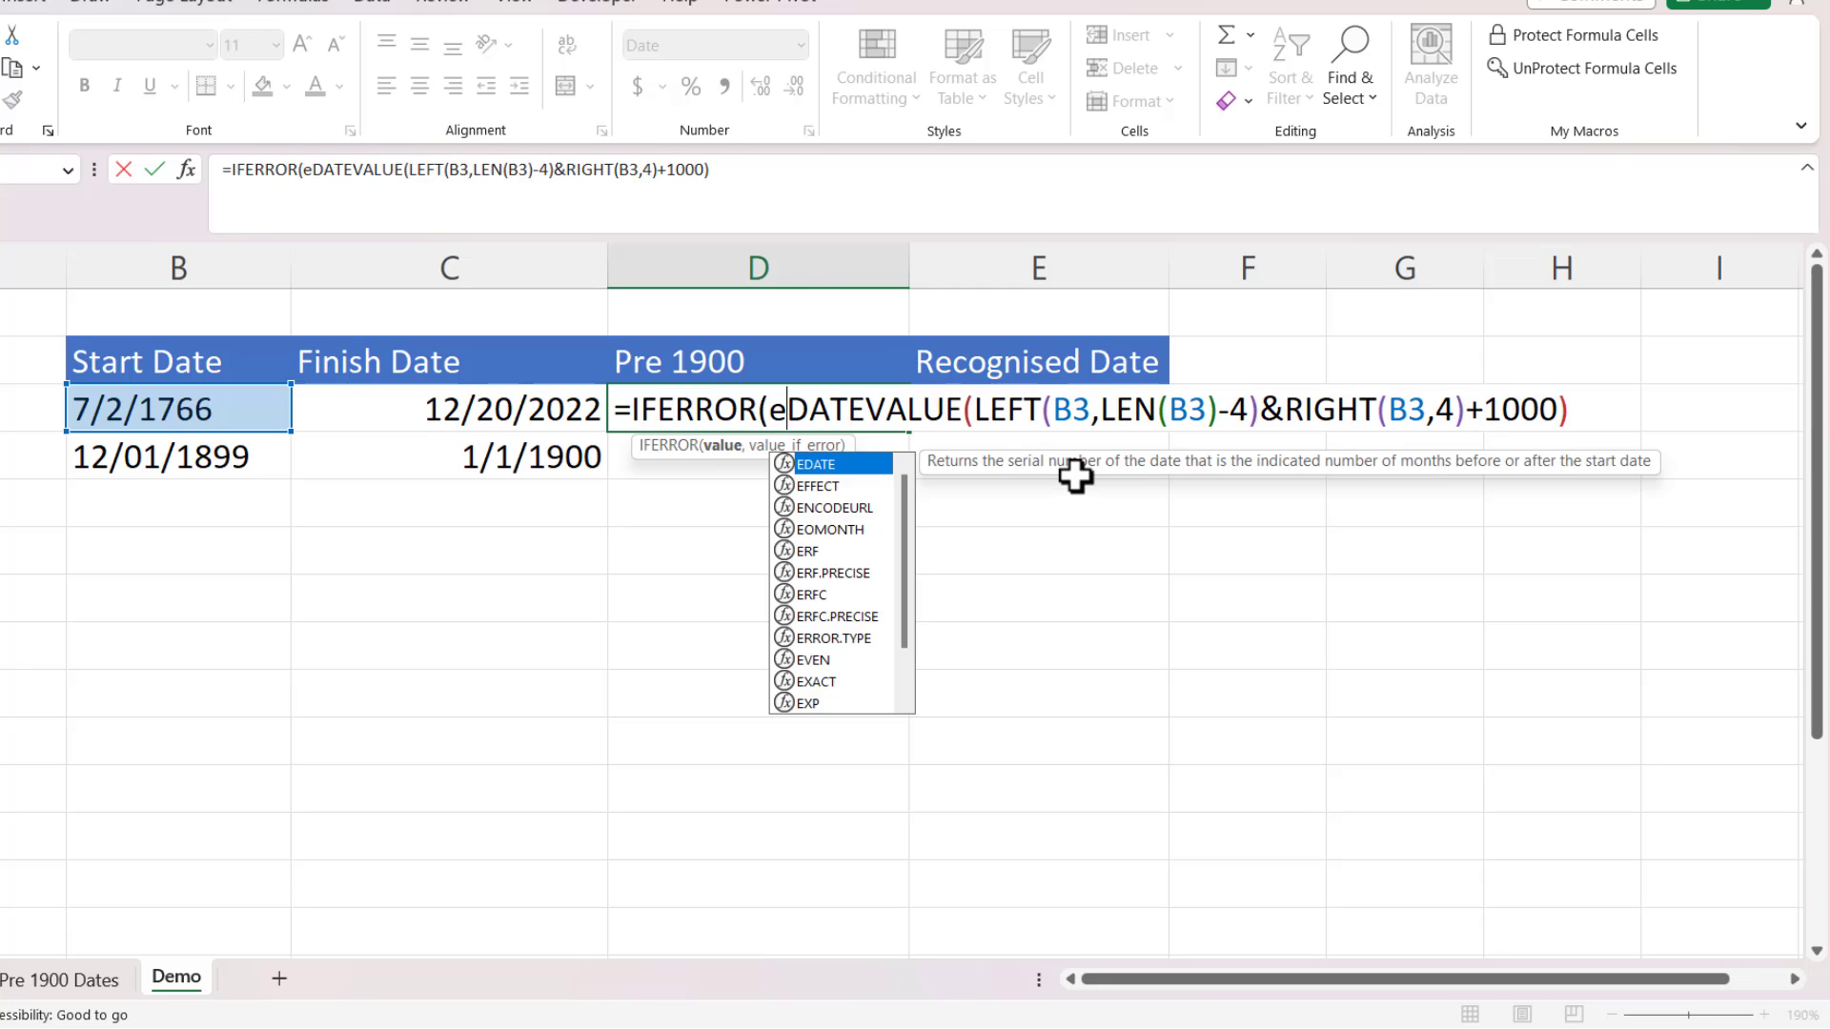
pyautogui.write('e(')
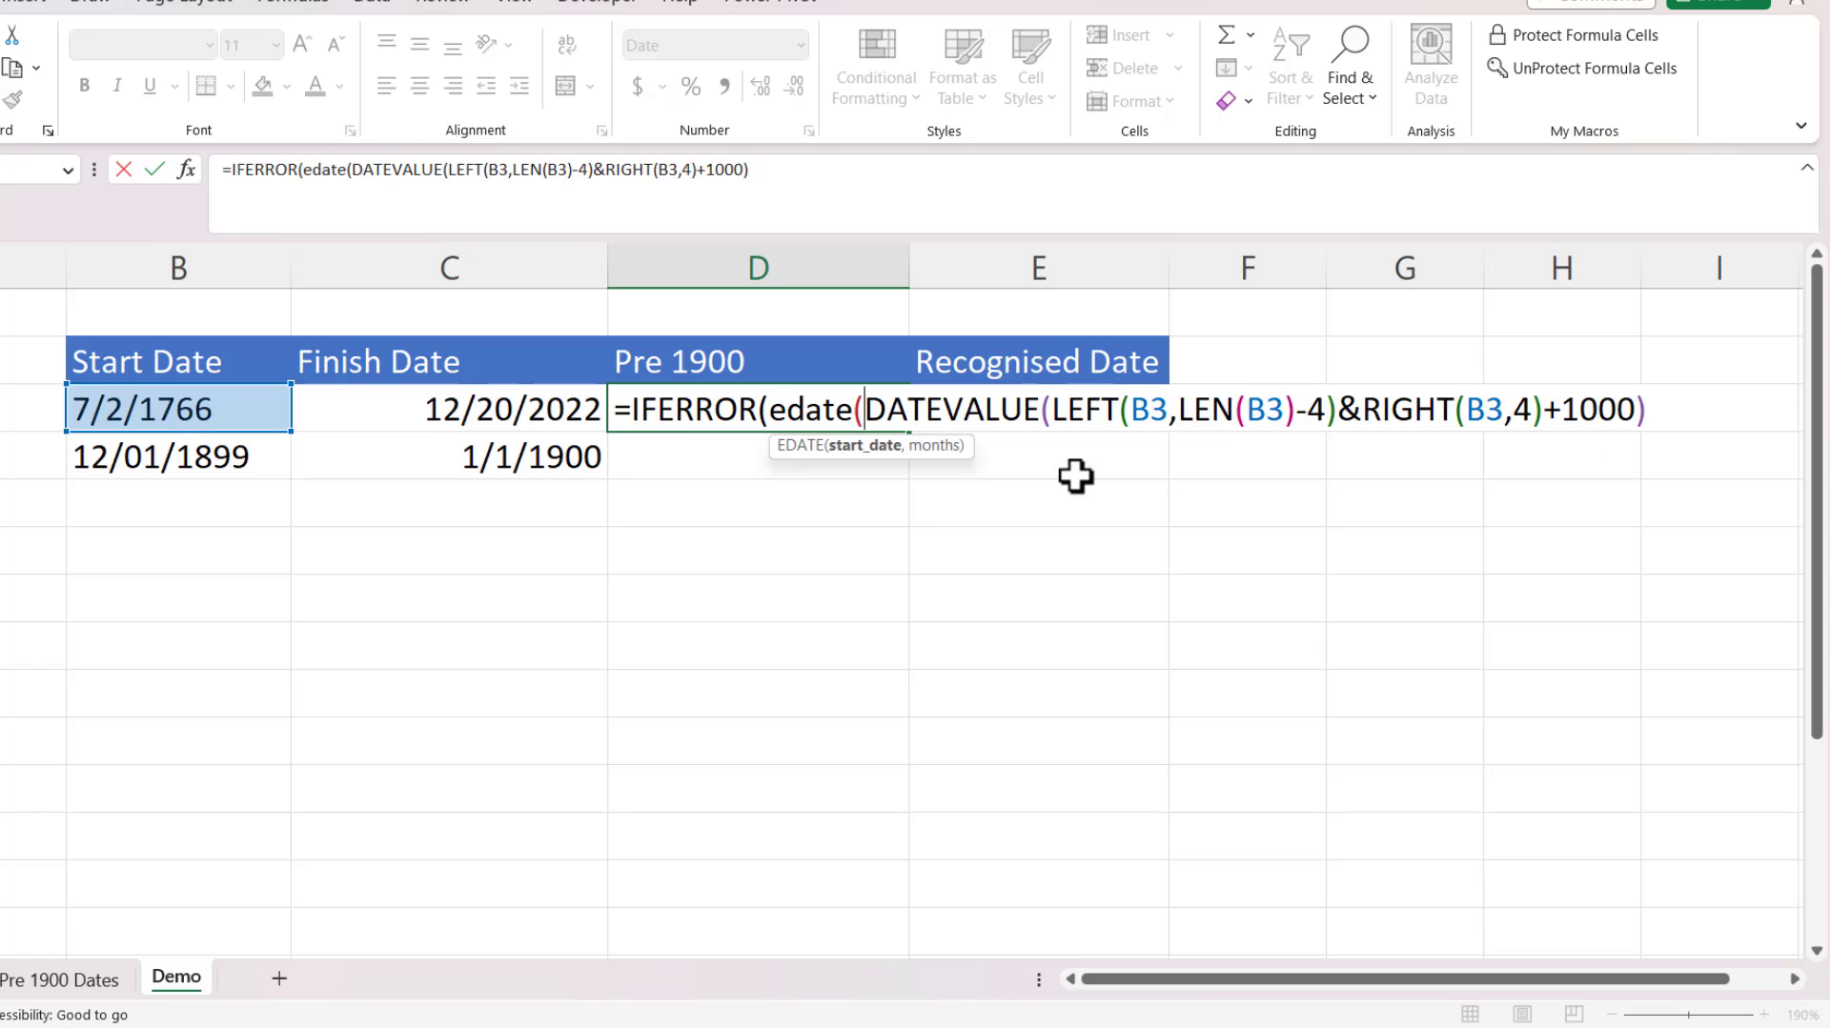
pyautogui.click(222, 410)
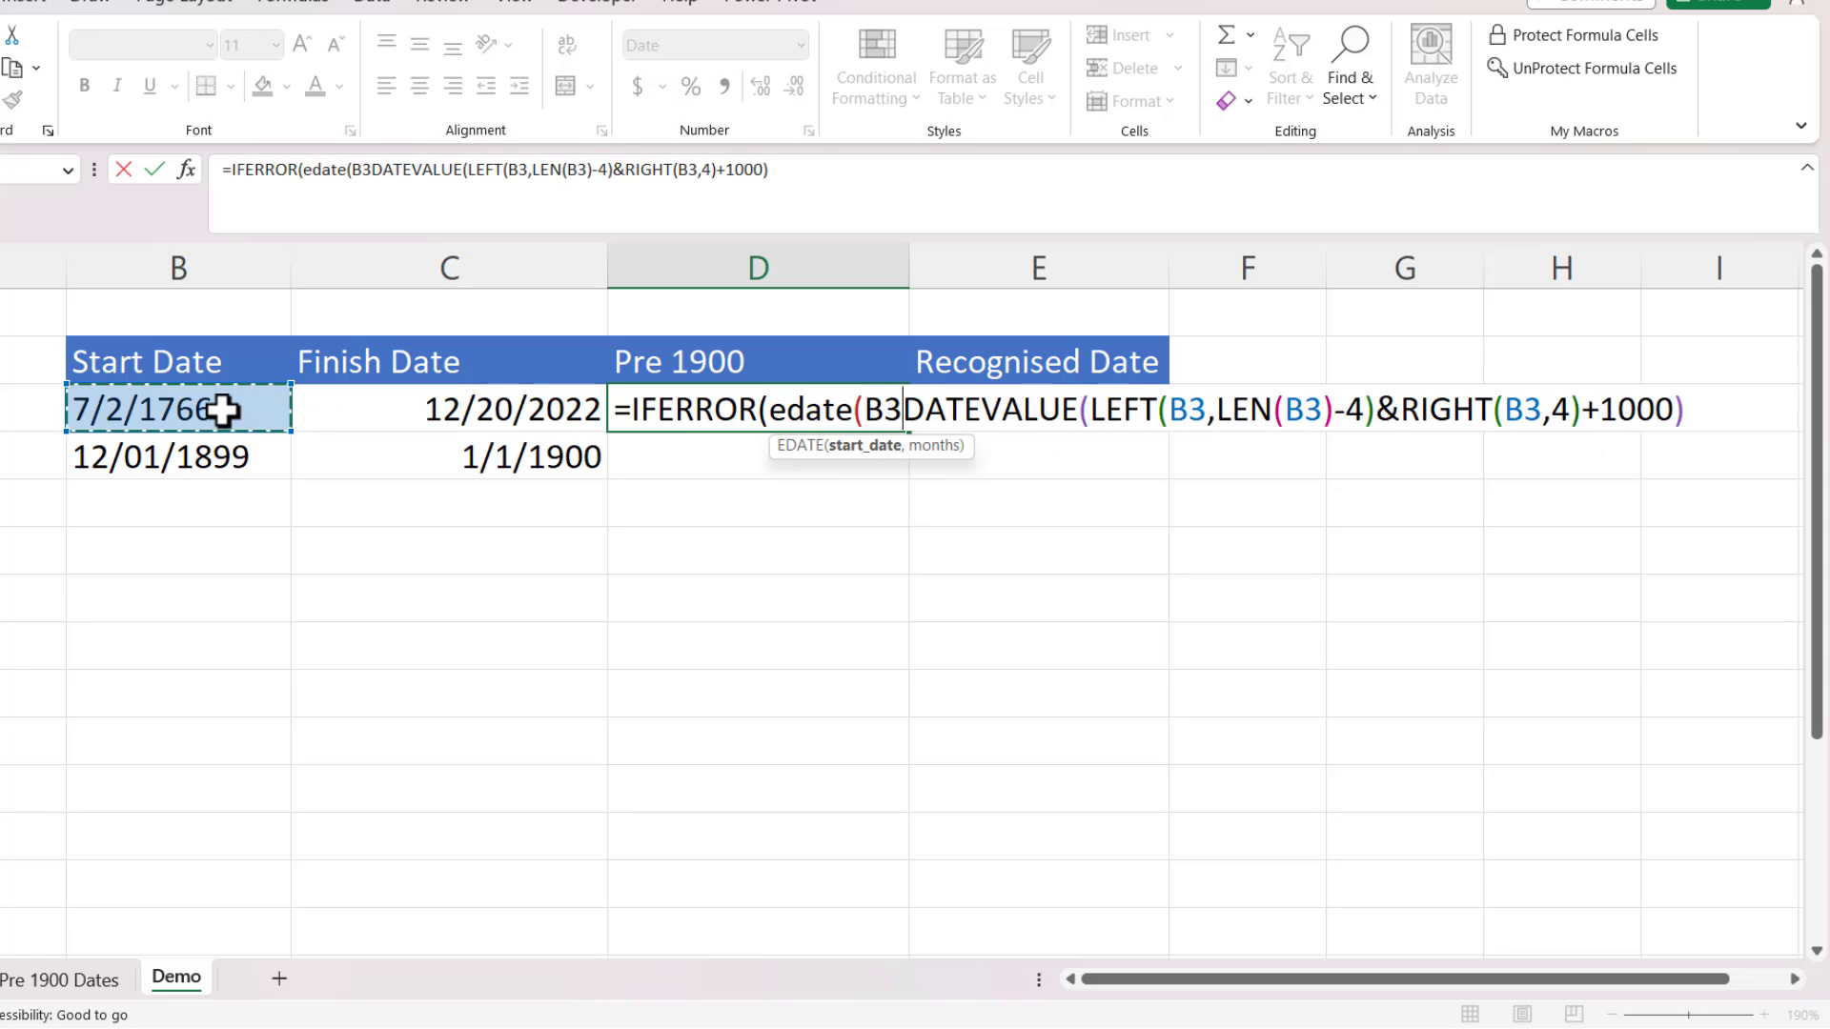
pyautogui.write(',12000')
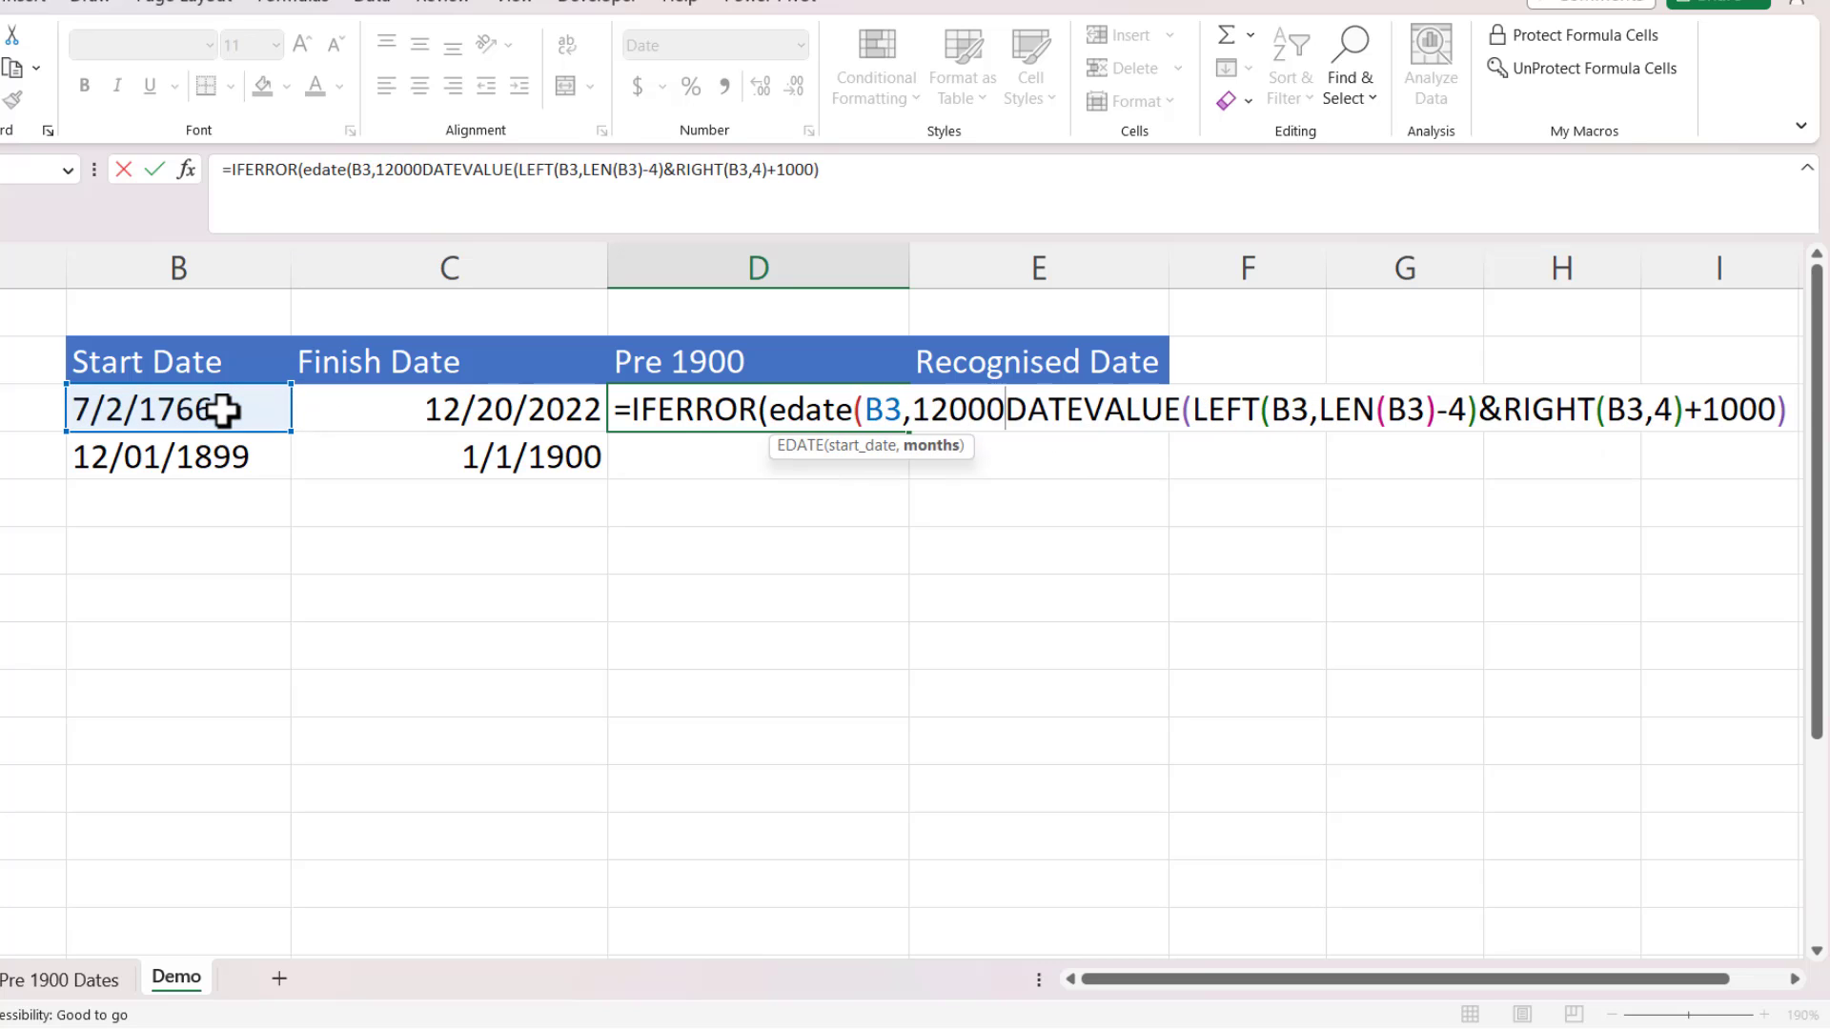
pyautogui.write('),')
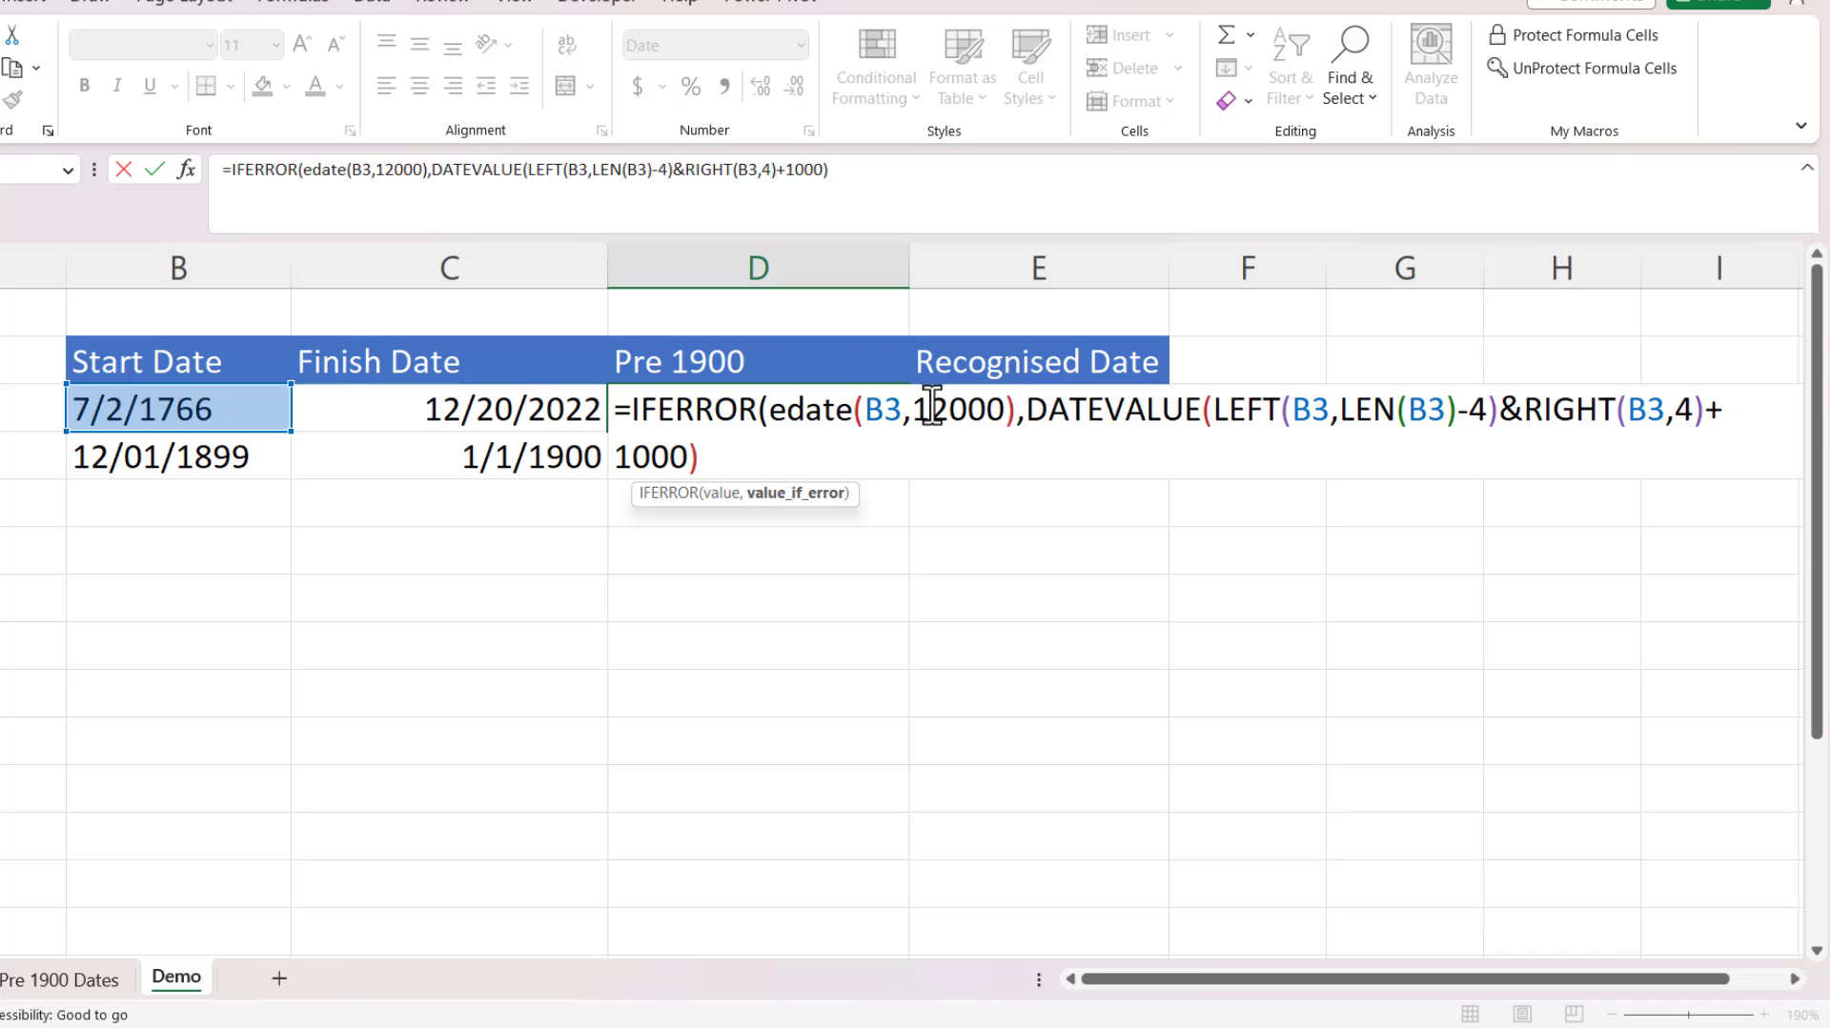
pyautogui.click(881, 412)
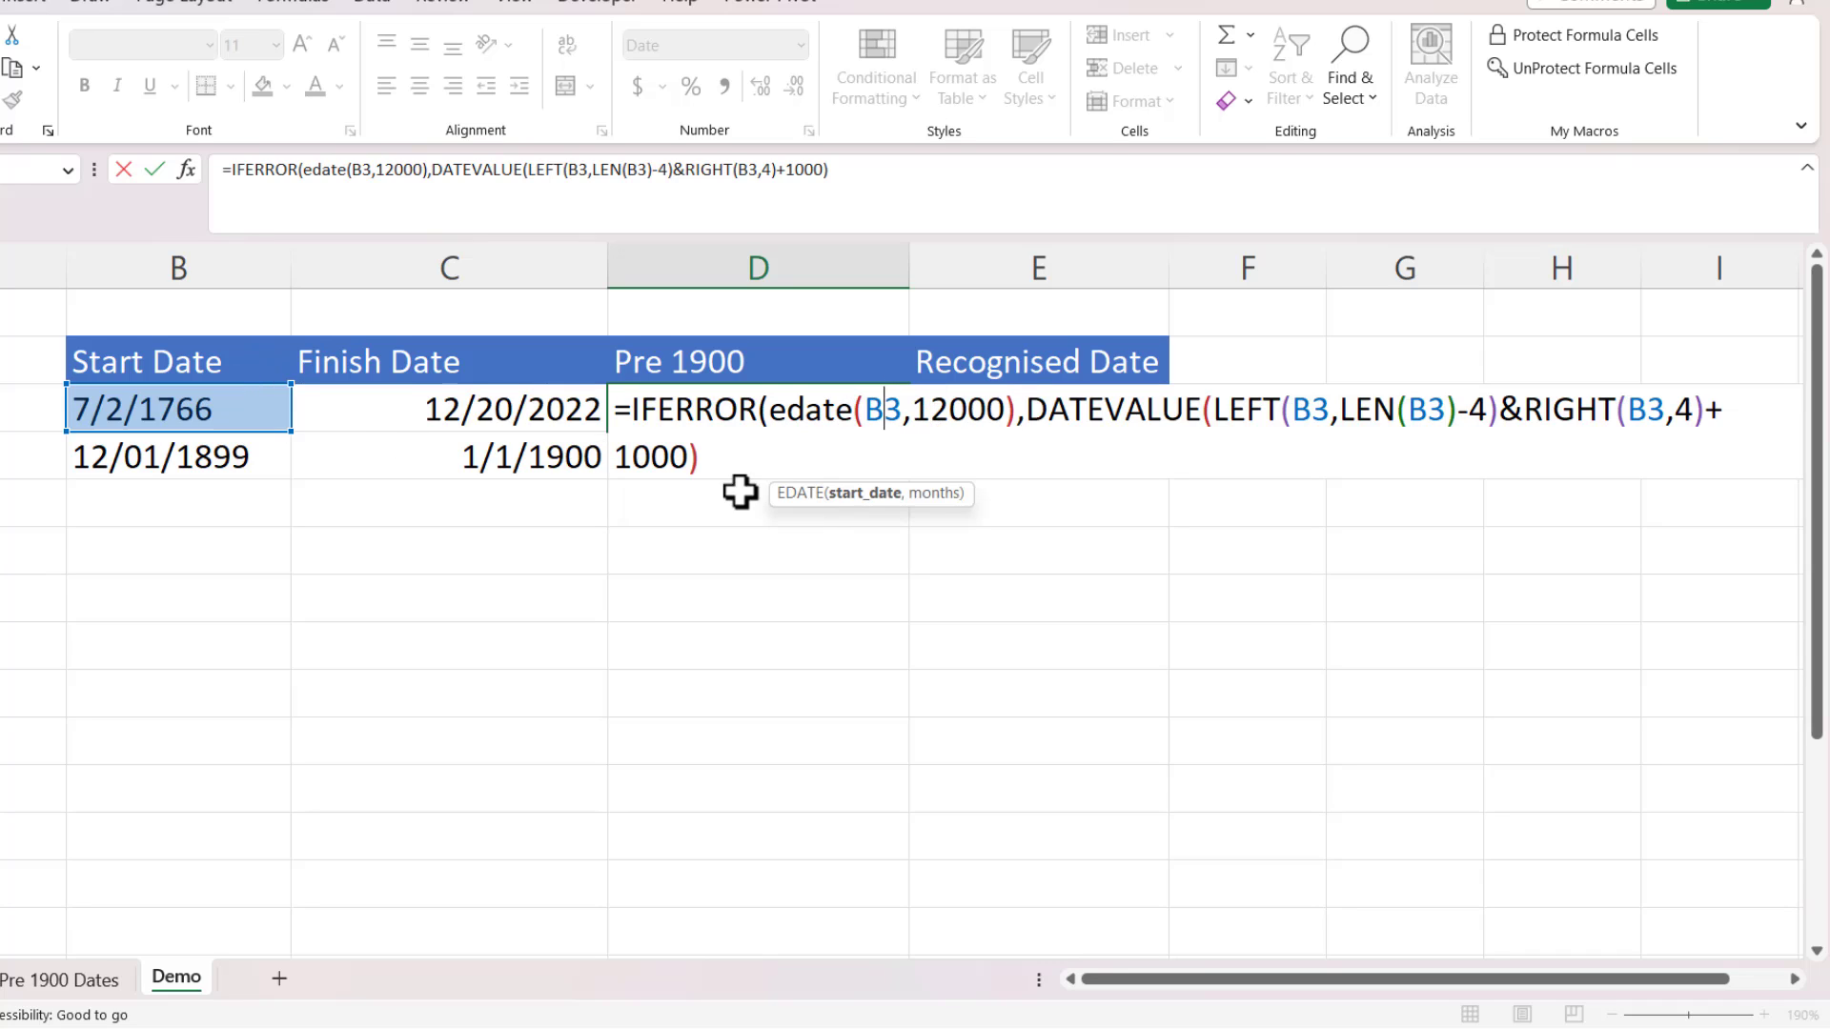
pyautogui.click(695, 410)
pyautogui.click(800, 493)
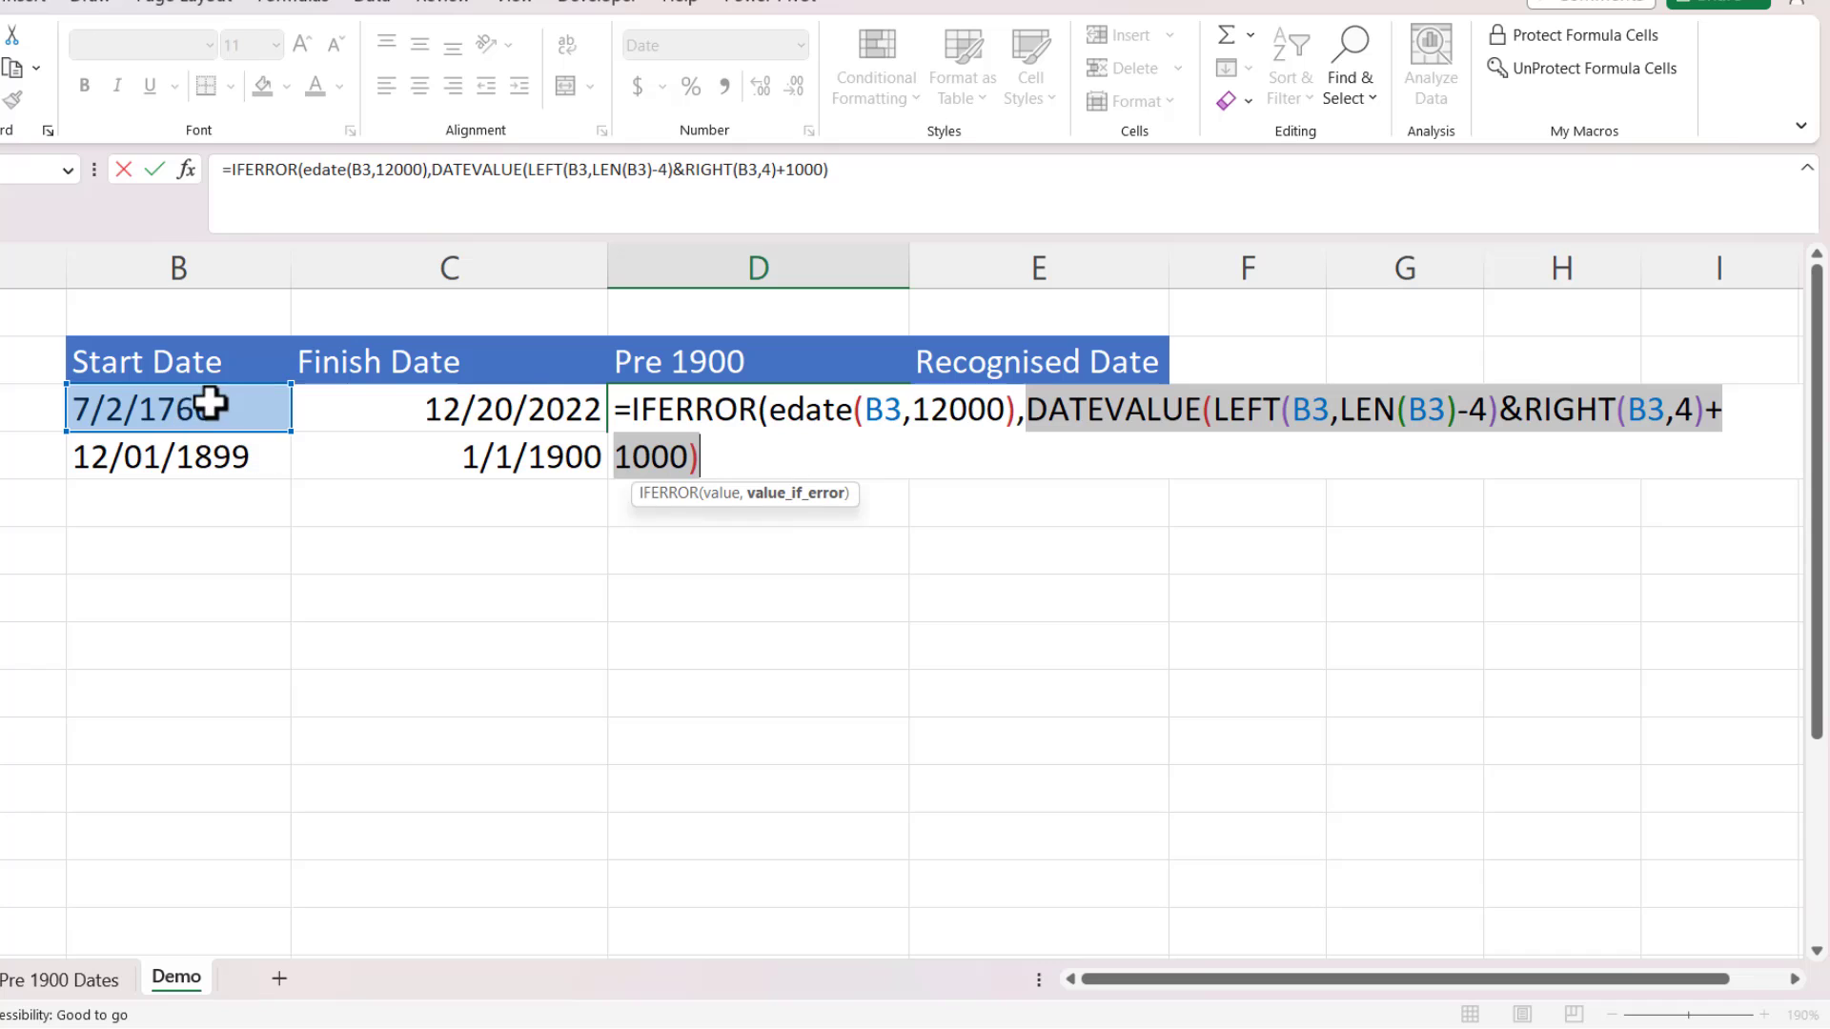
pyautogui.click(739, 459)
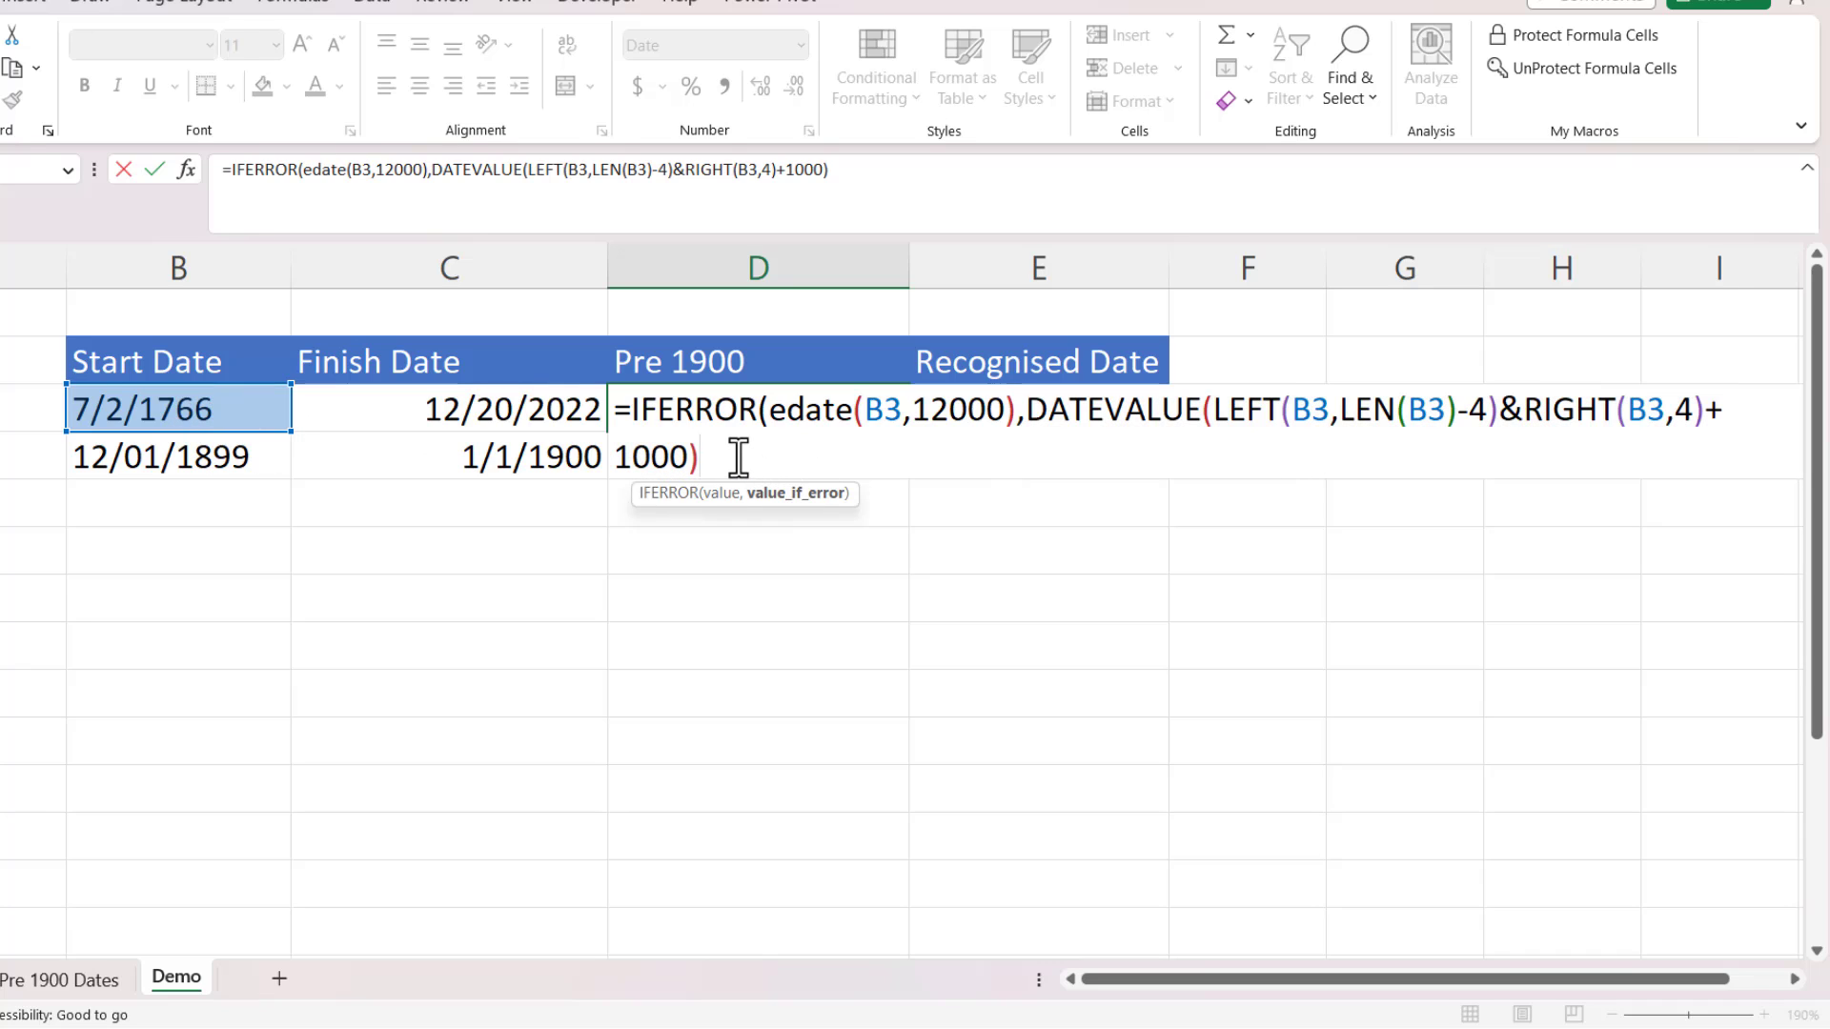
# Commit the IFERROR formula, then paste a second copy of it in front followed by a minus sign.
pyautogui.press('Return')
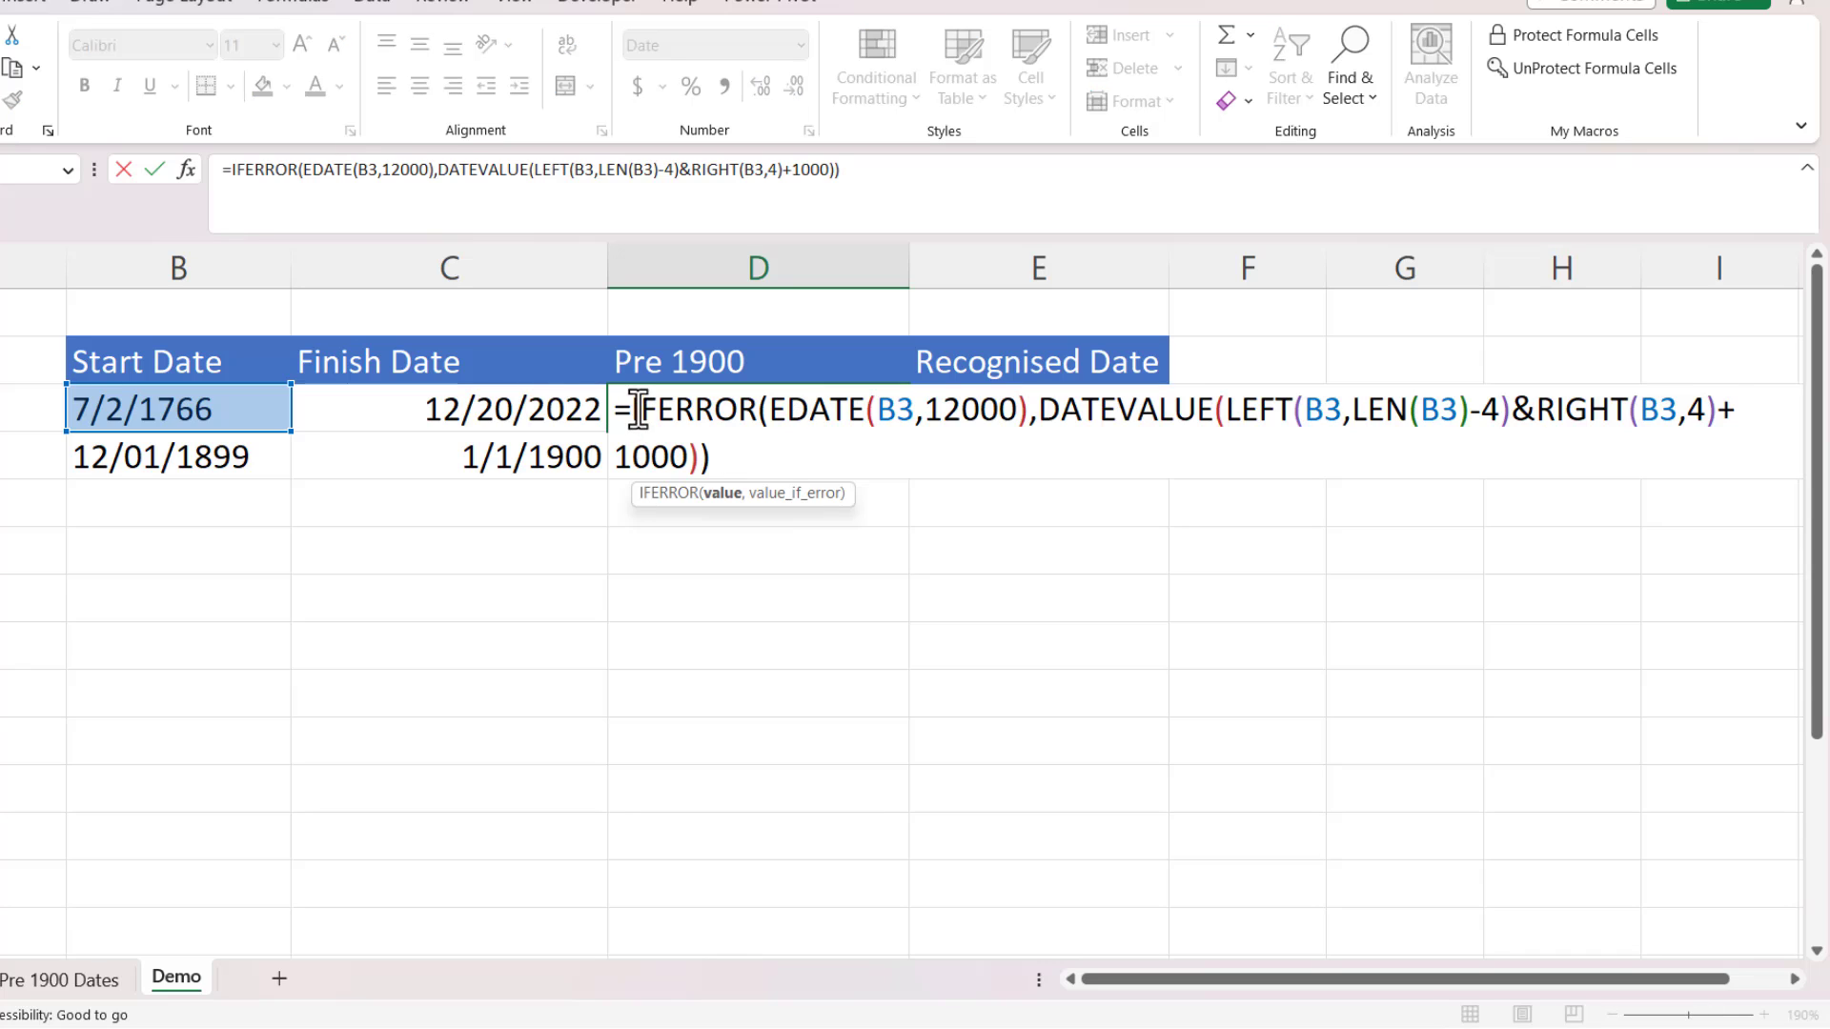
pyautogui.moveTo(639, 411); pyautogui.dragTo(747, 463)
pyautogui.hotkey('ctrl', 'c')
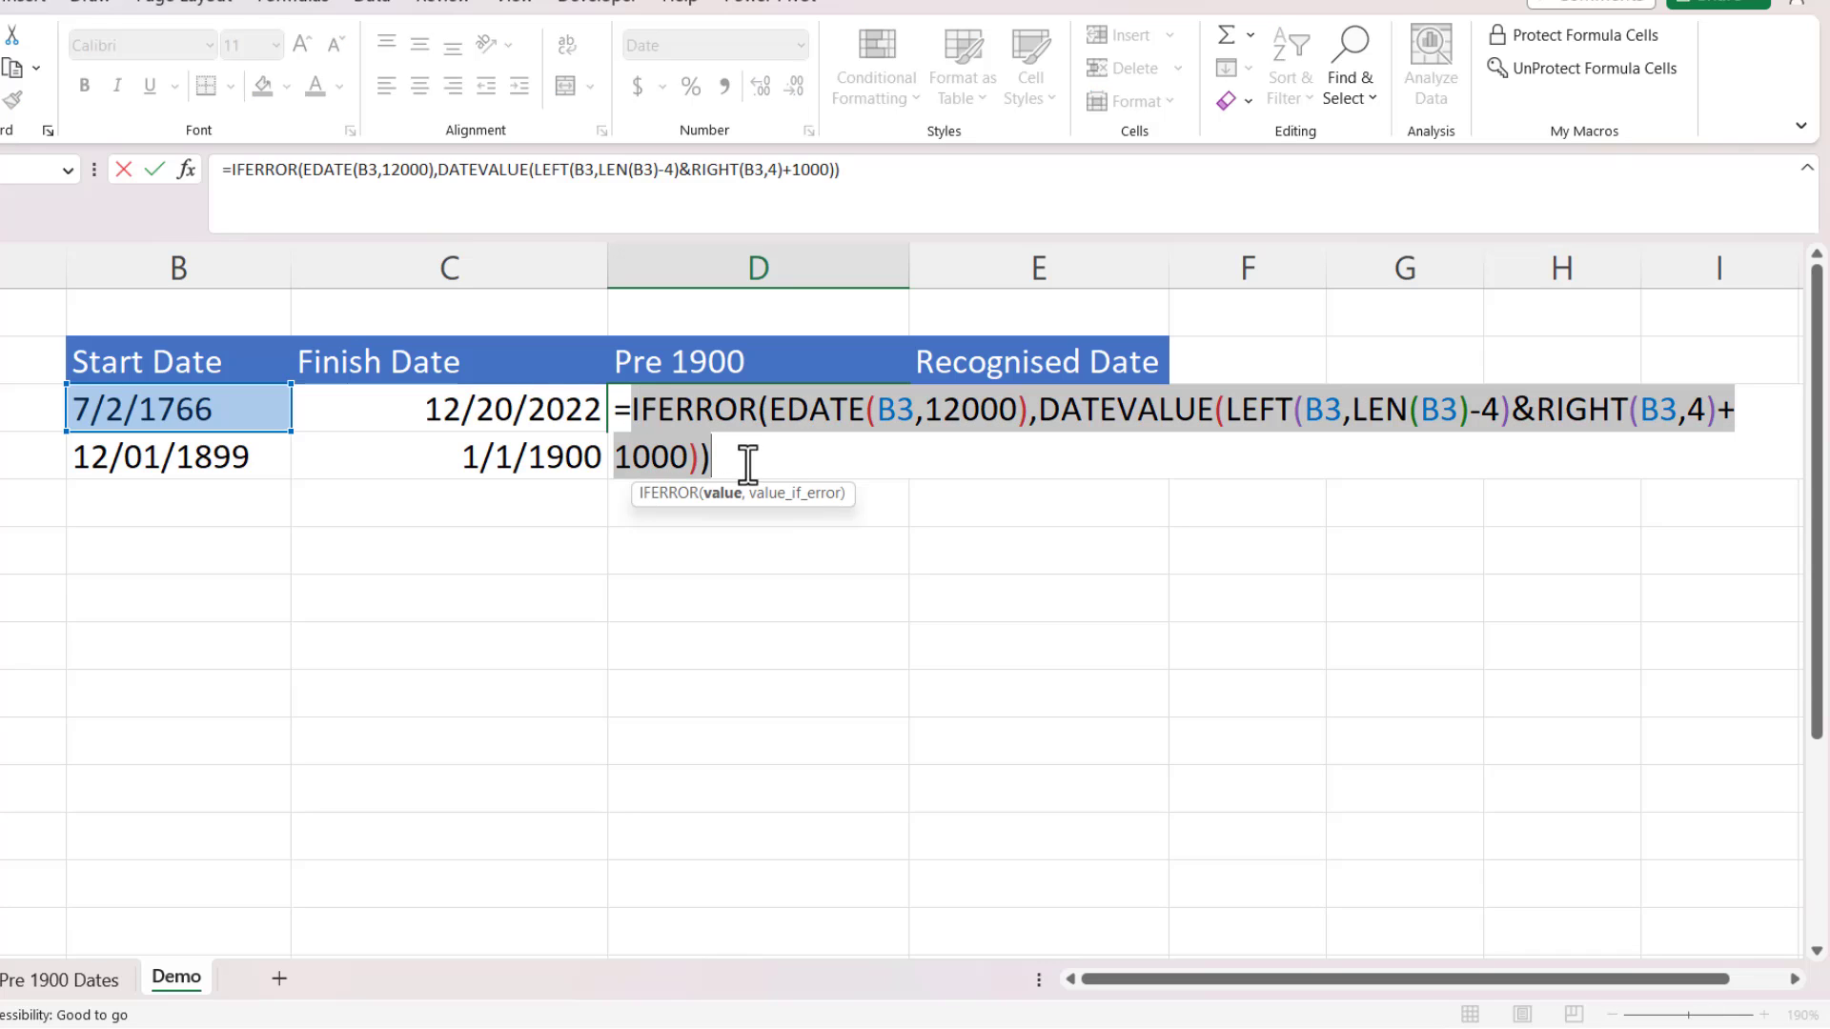
pyautogui.click(635, 411)
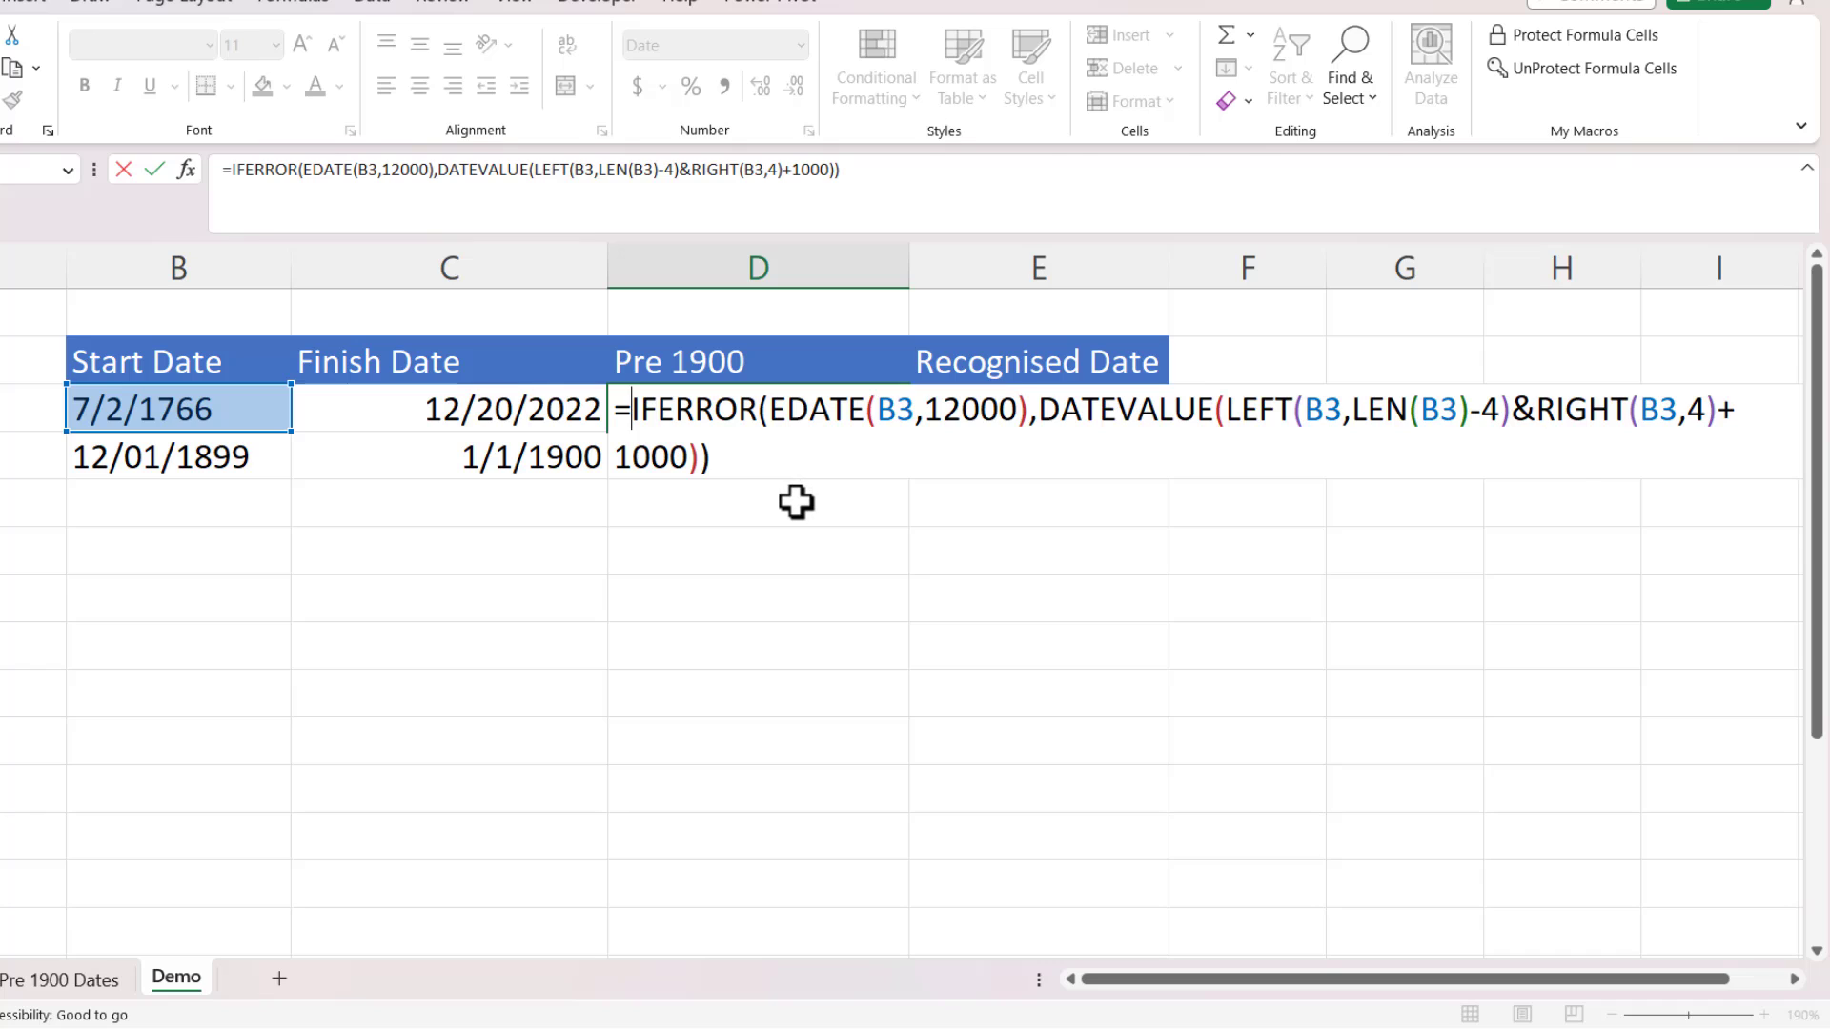
pyautogui.hotkey('ctrl', 'v')
pyautogui.write('-')
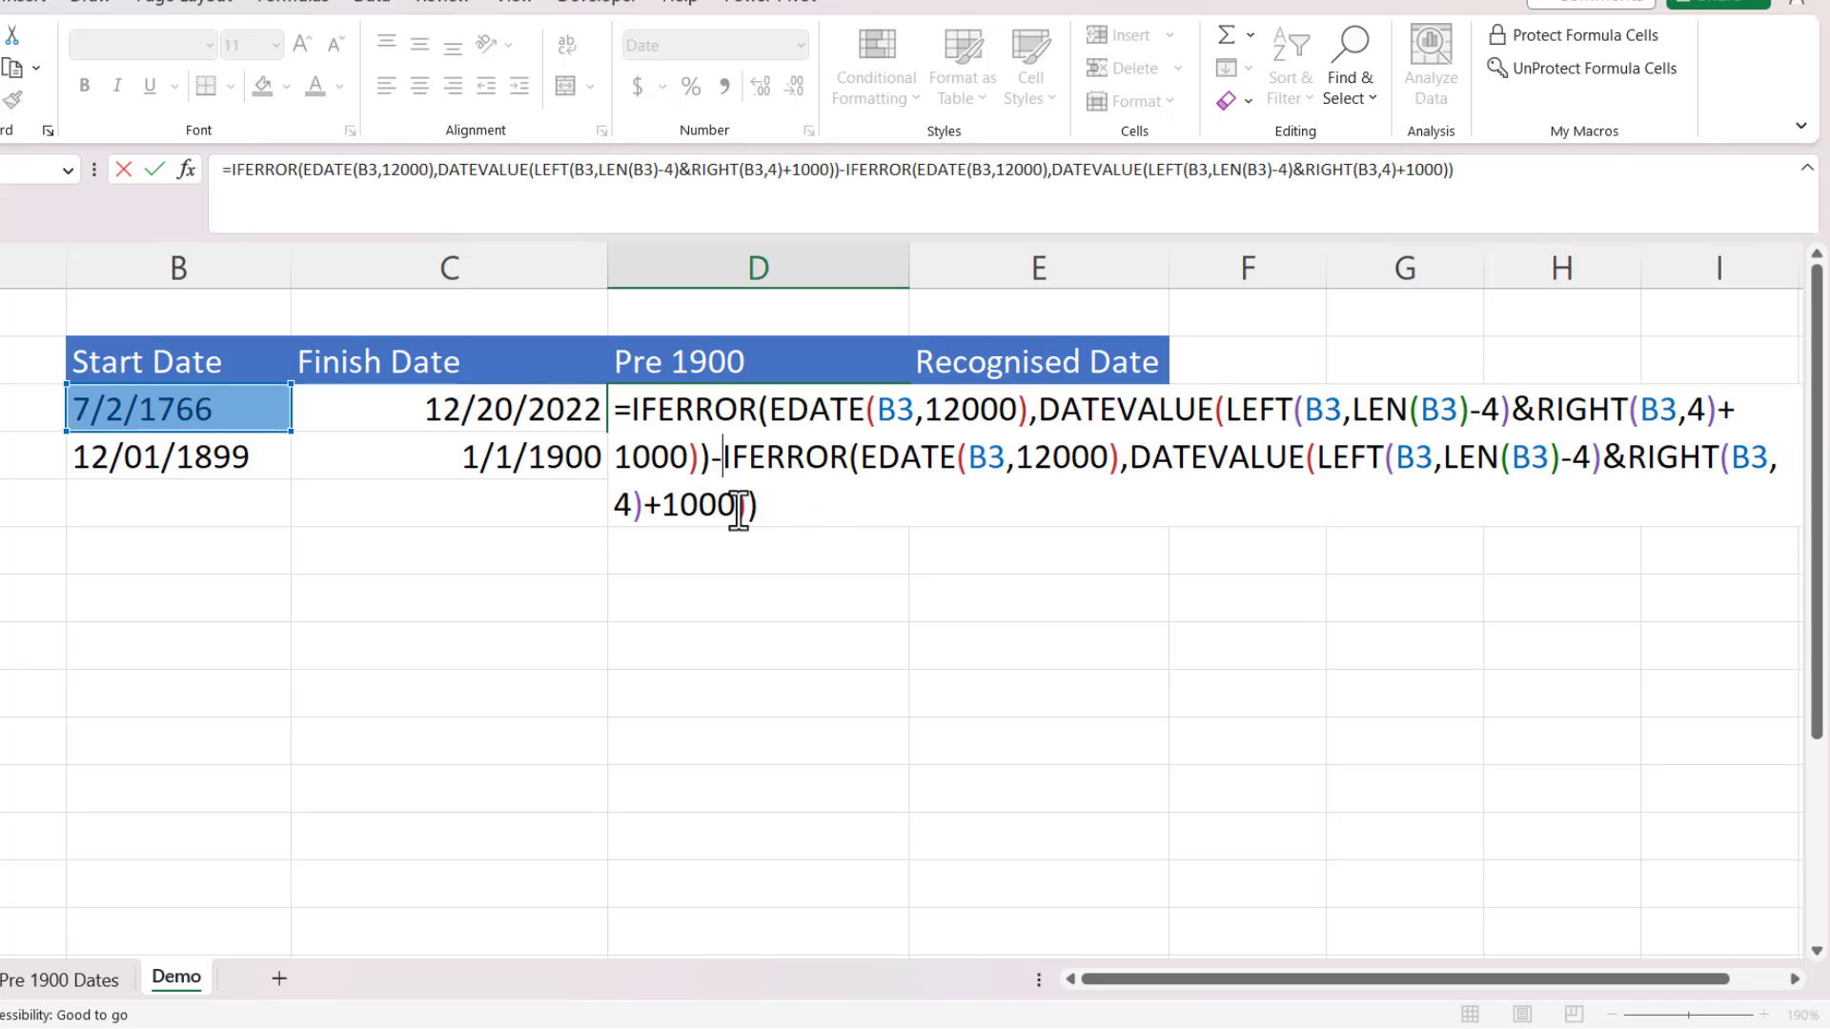
# Switch the first copy's EDATE, LEFT, LEN and RIGHT references from B3 to C3, showing 6/18/2156.
pyautogui.click(897, 412)
pyautogui.press('BackSpace')
pyautogui.write('C')
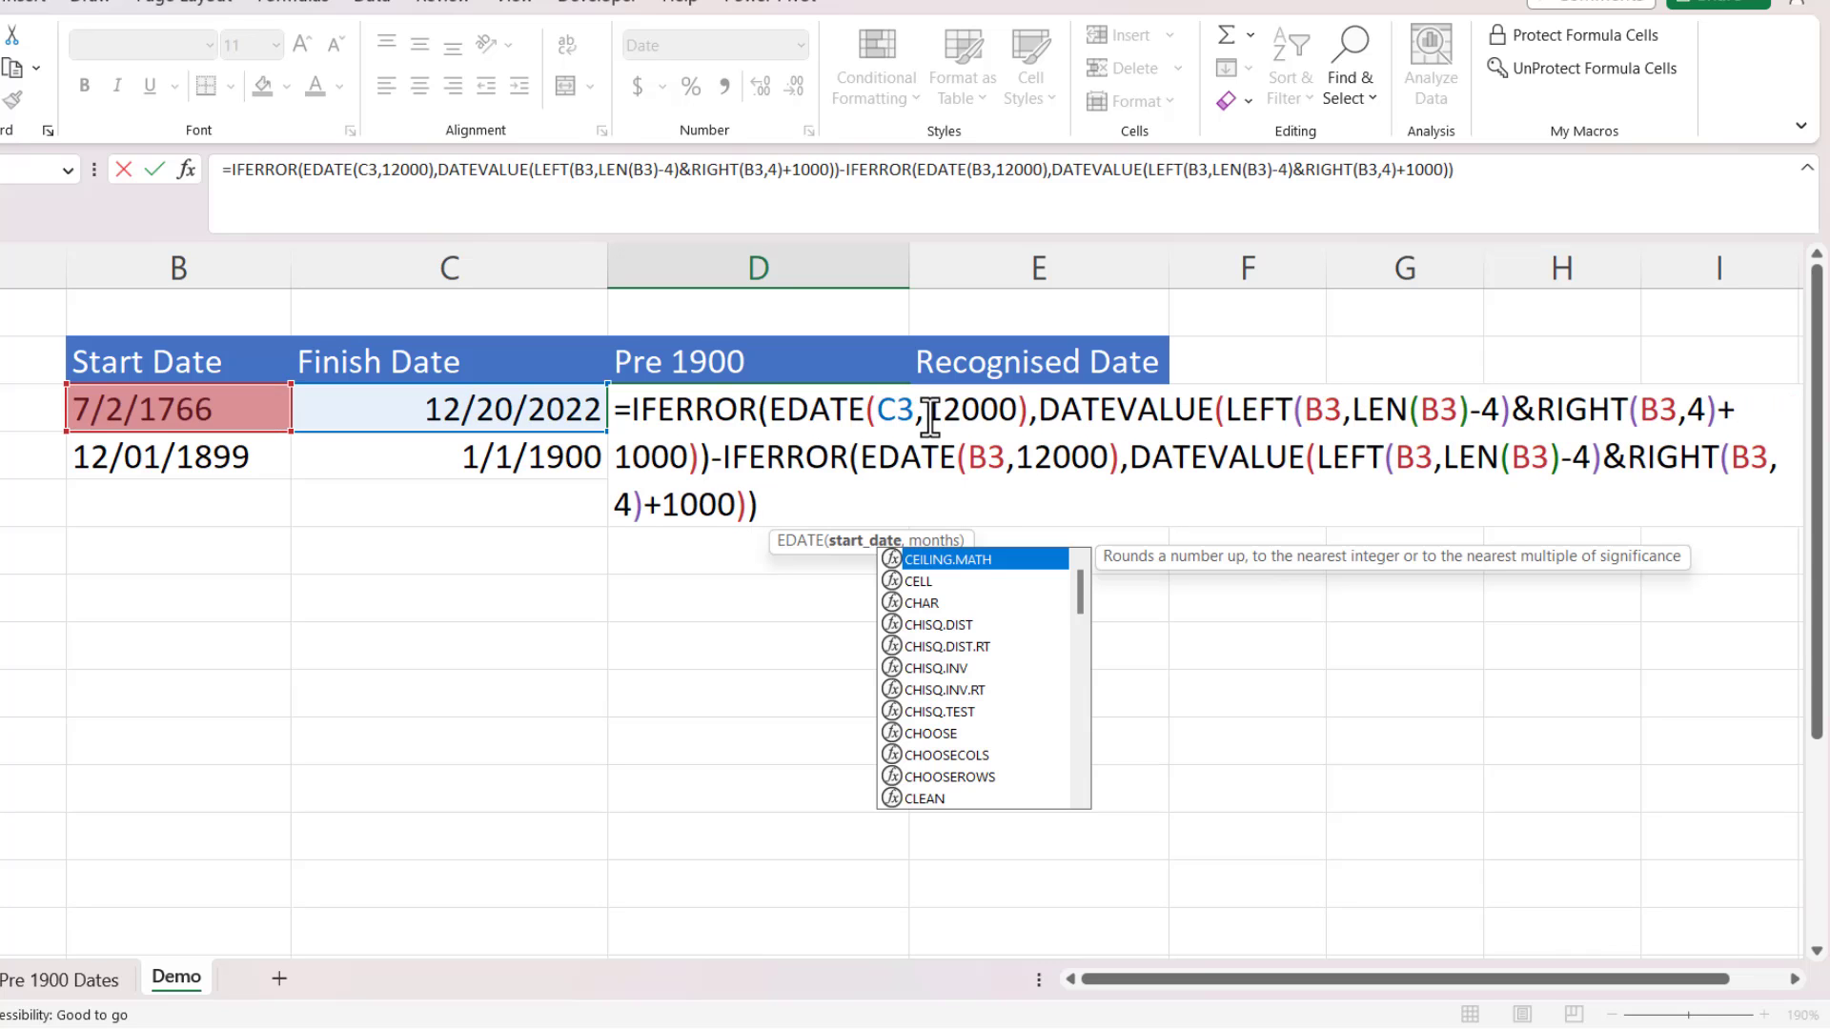
pyautogui.click(1329, 415)
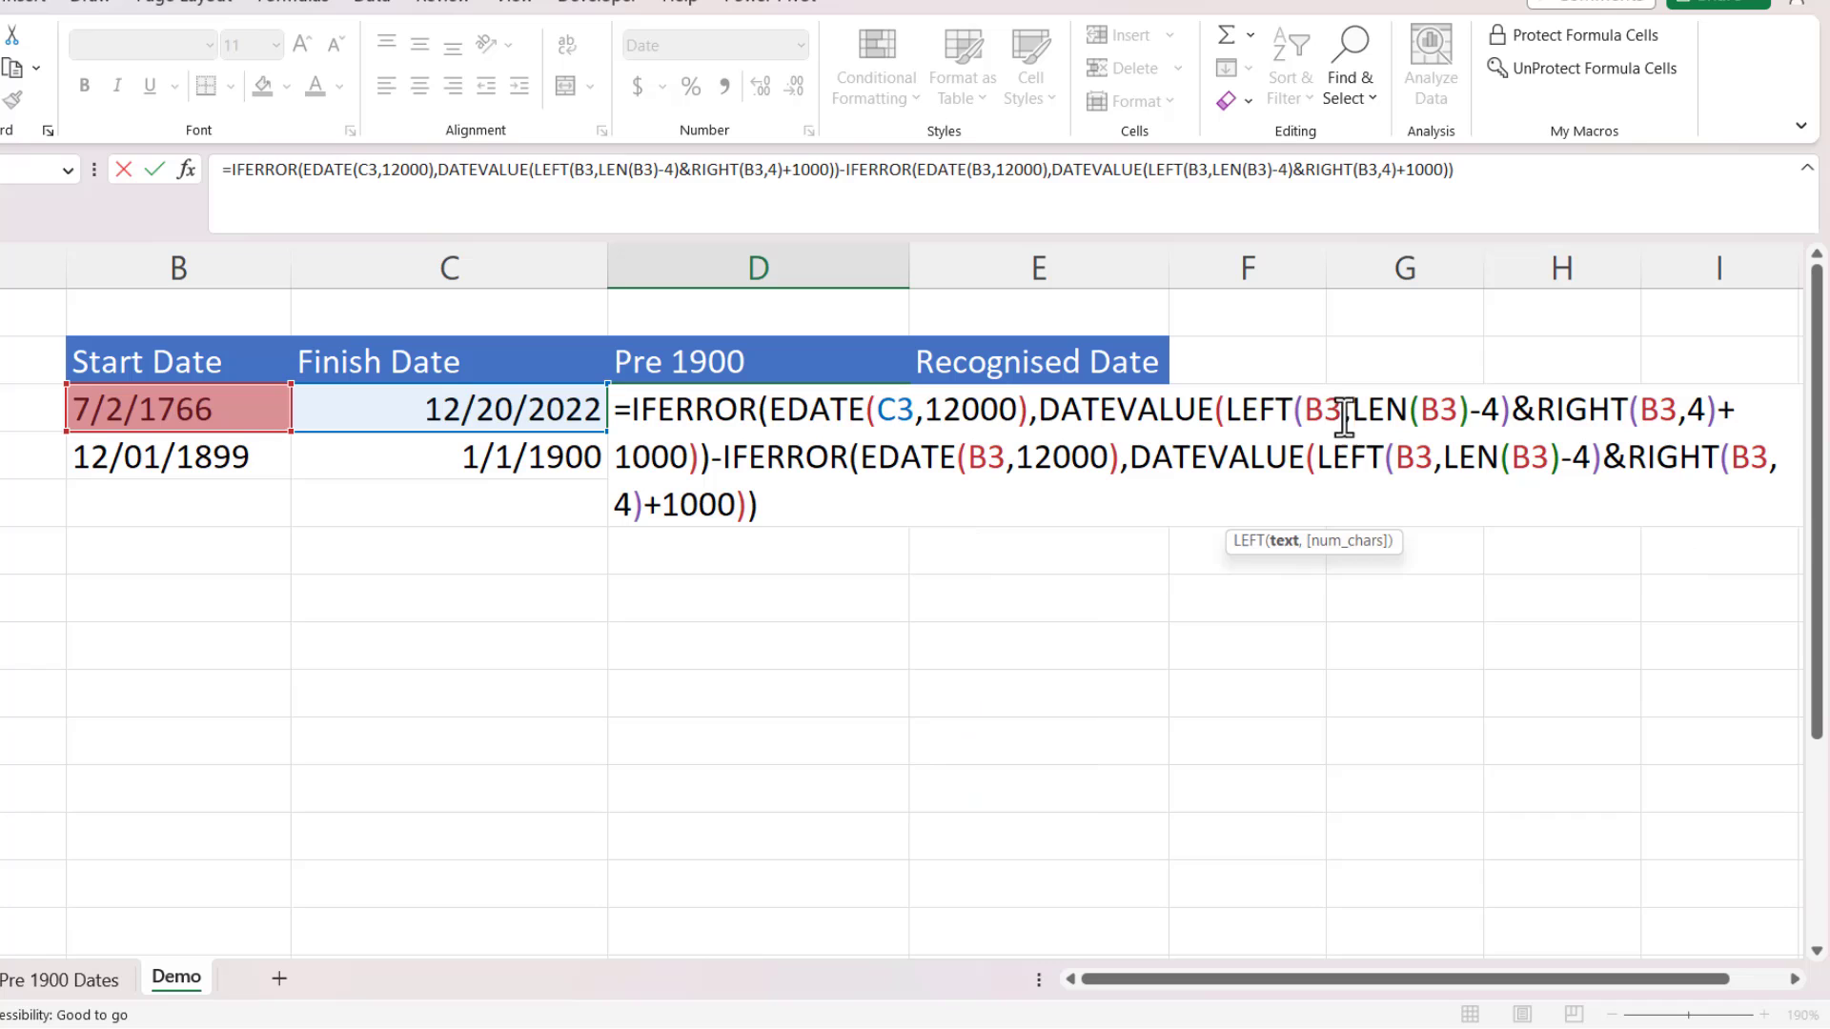
pyautogui.press('BackSpace')
pyautogui.write('C')
pyautogui.click(1441, 412)
pyautogui.press('BackSpace')
pyautogui.write('C')
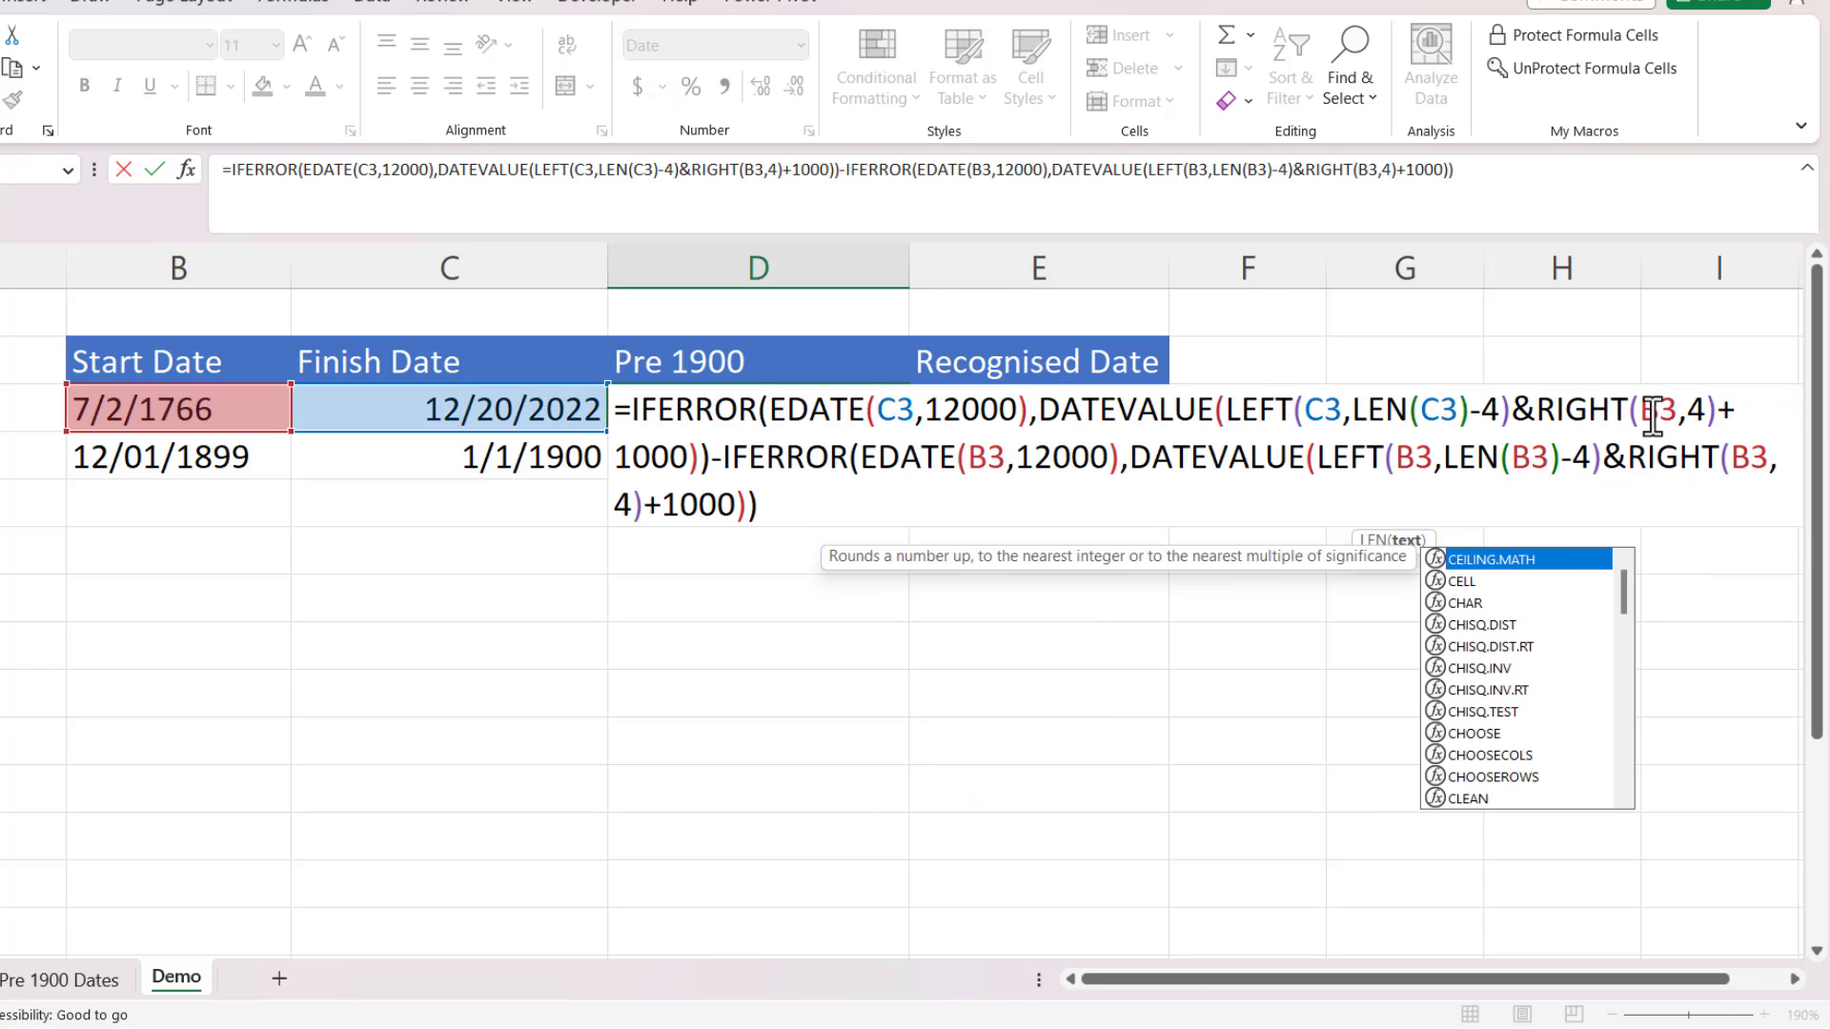
pyautogui.click(1660, 412)
pyautogui.press('BackSpace')
pyautogui.write('C')
pyautogui.click(776, 506)
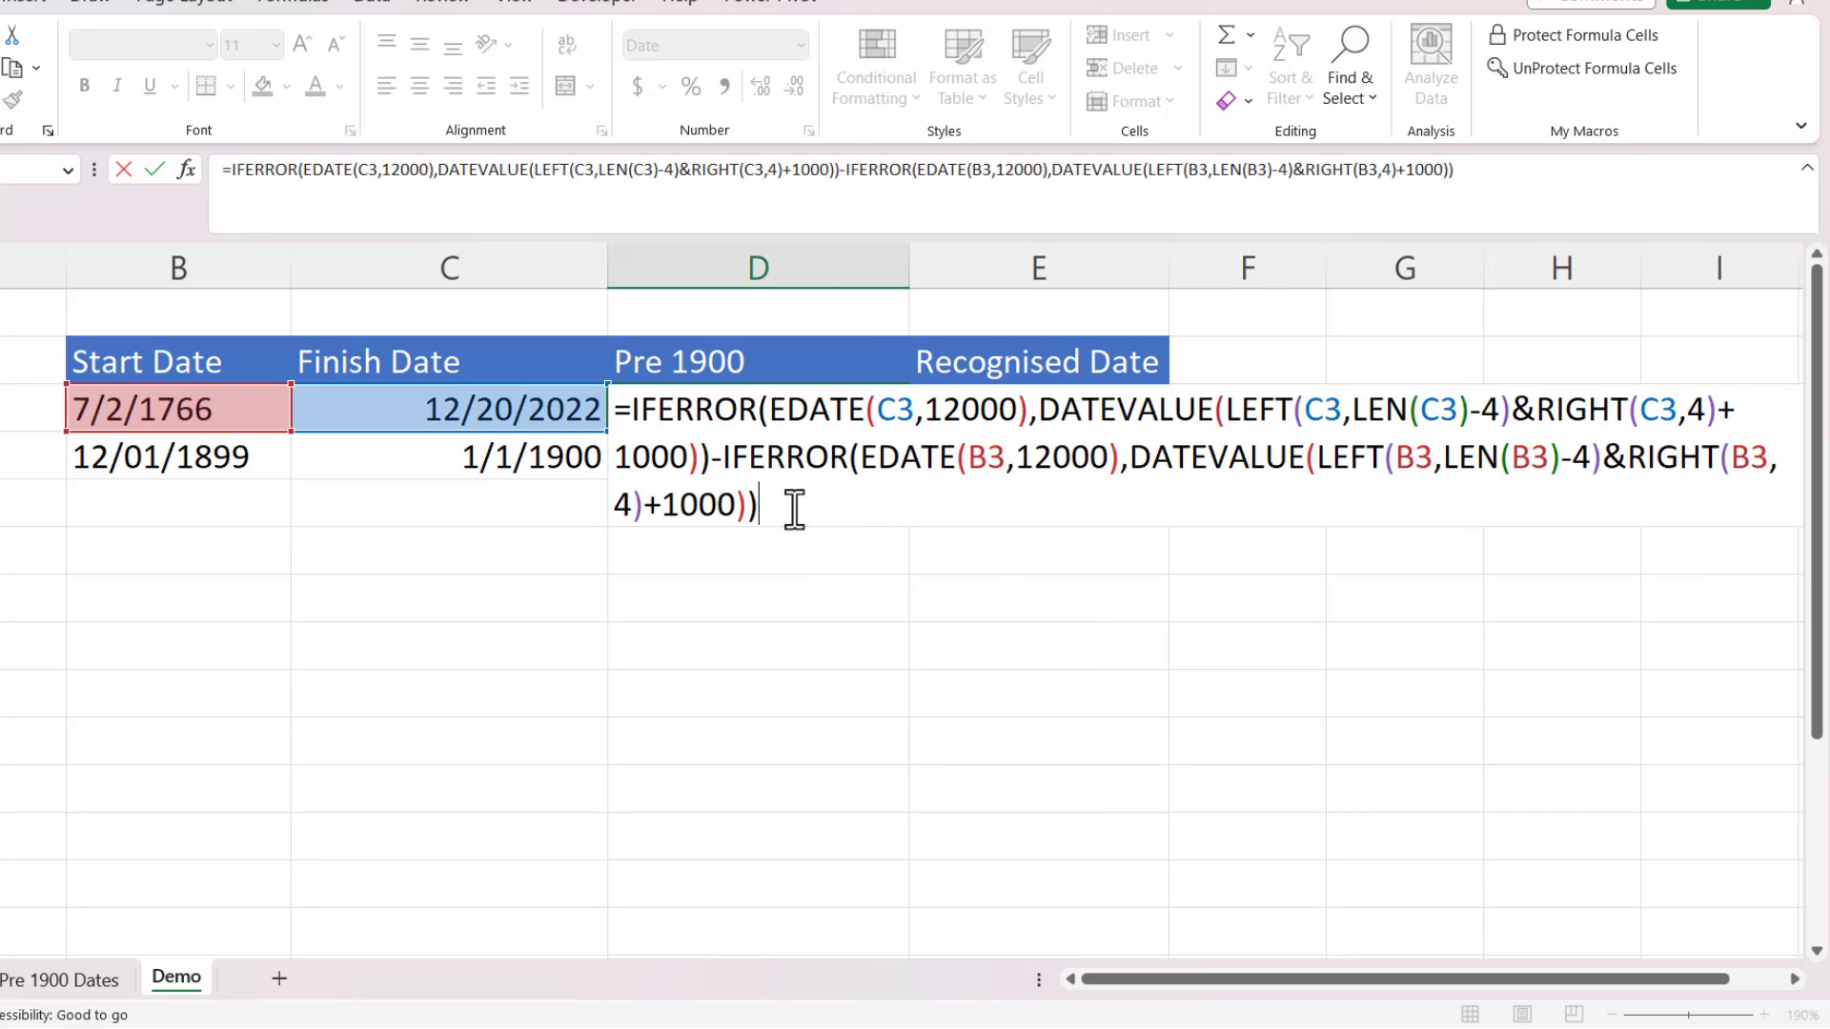
pyautogui.press('Return')
# Format D3 as General so it shows 93673 days, then check its formula unchanged.
pyautogui.click(819, 419)
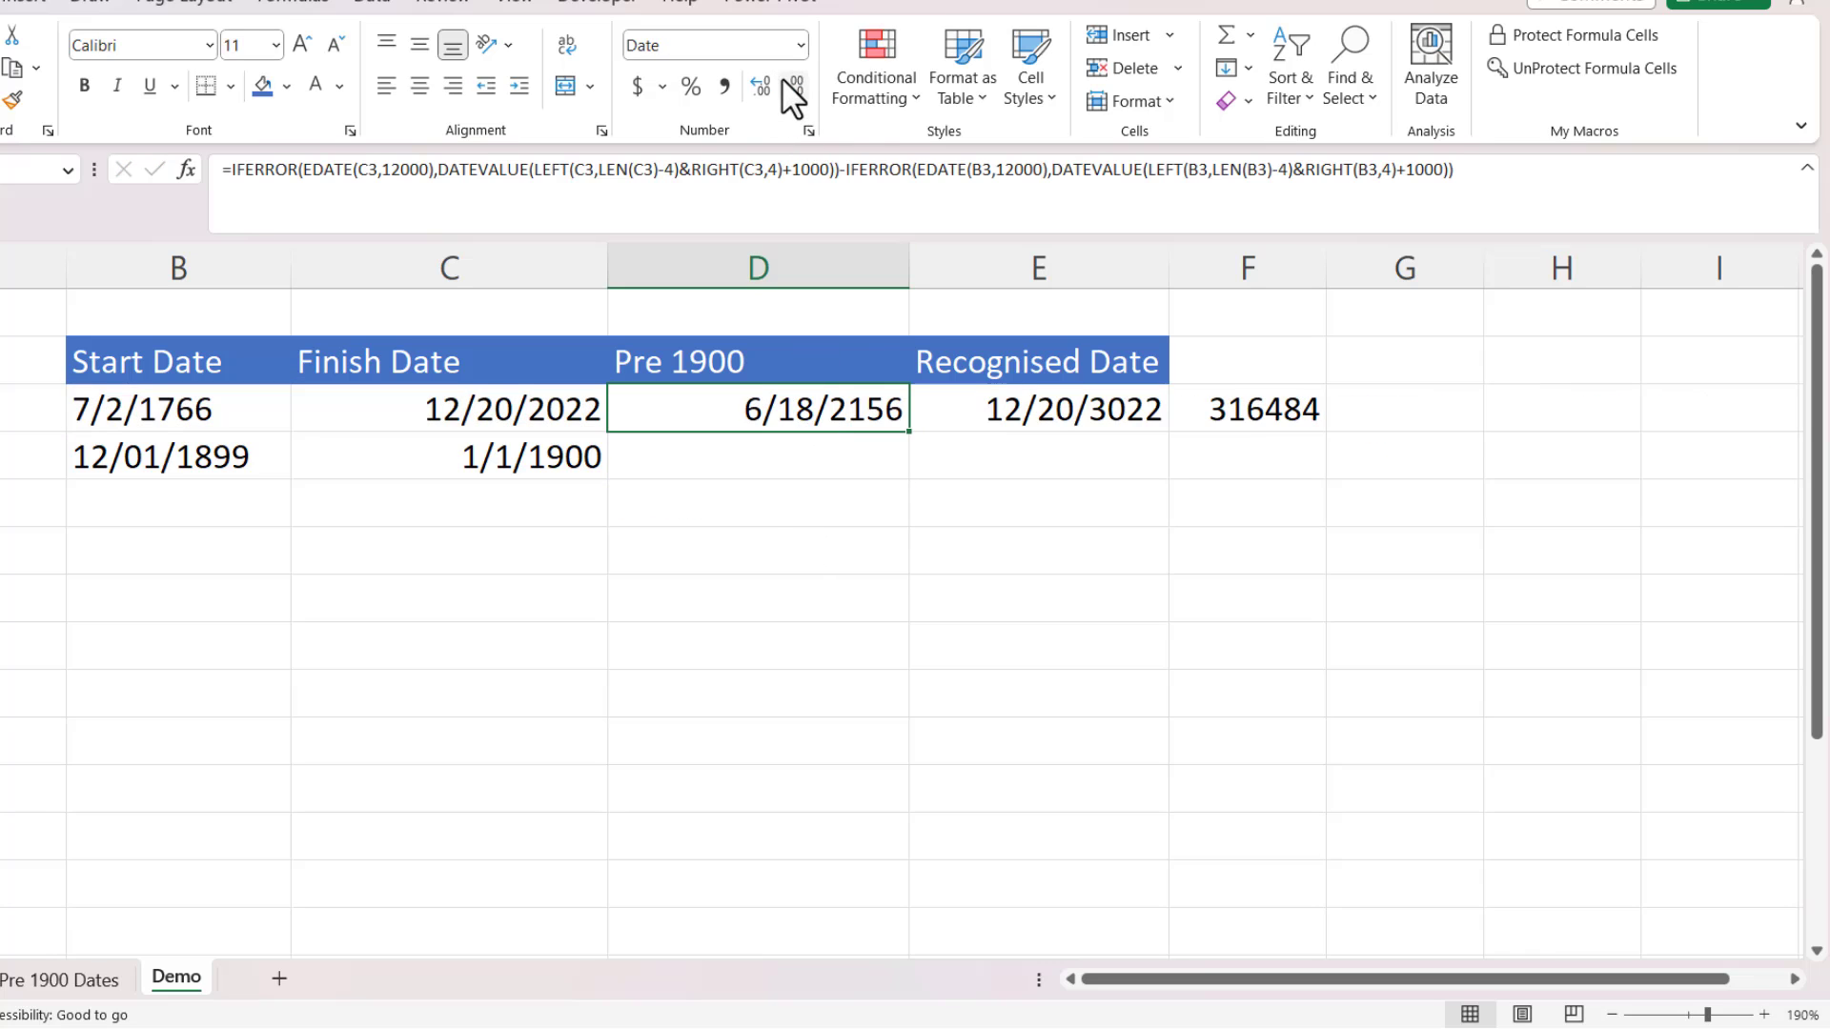
pyautogui.click(798, 45)
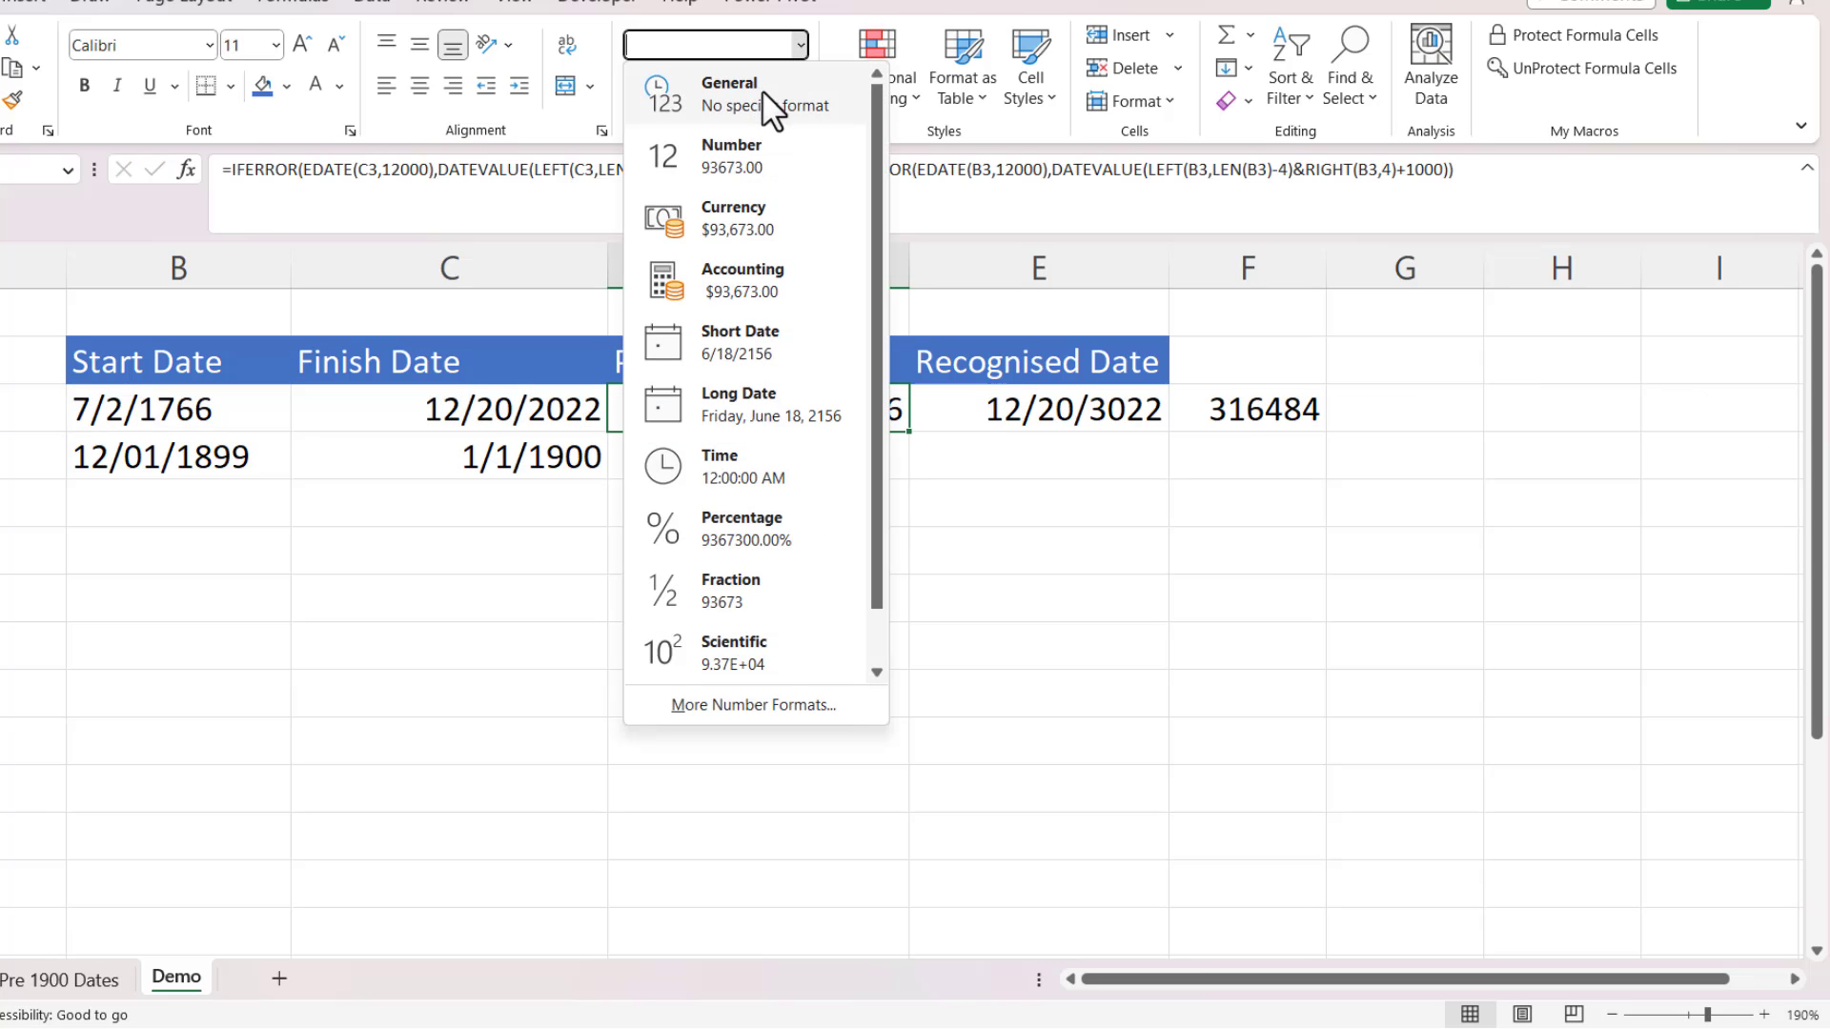
pyautogui.click(762, 103)
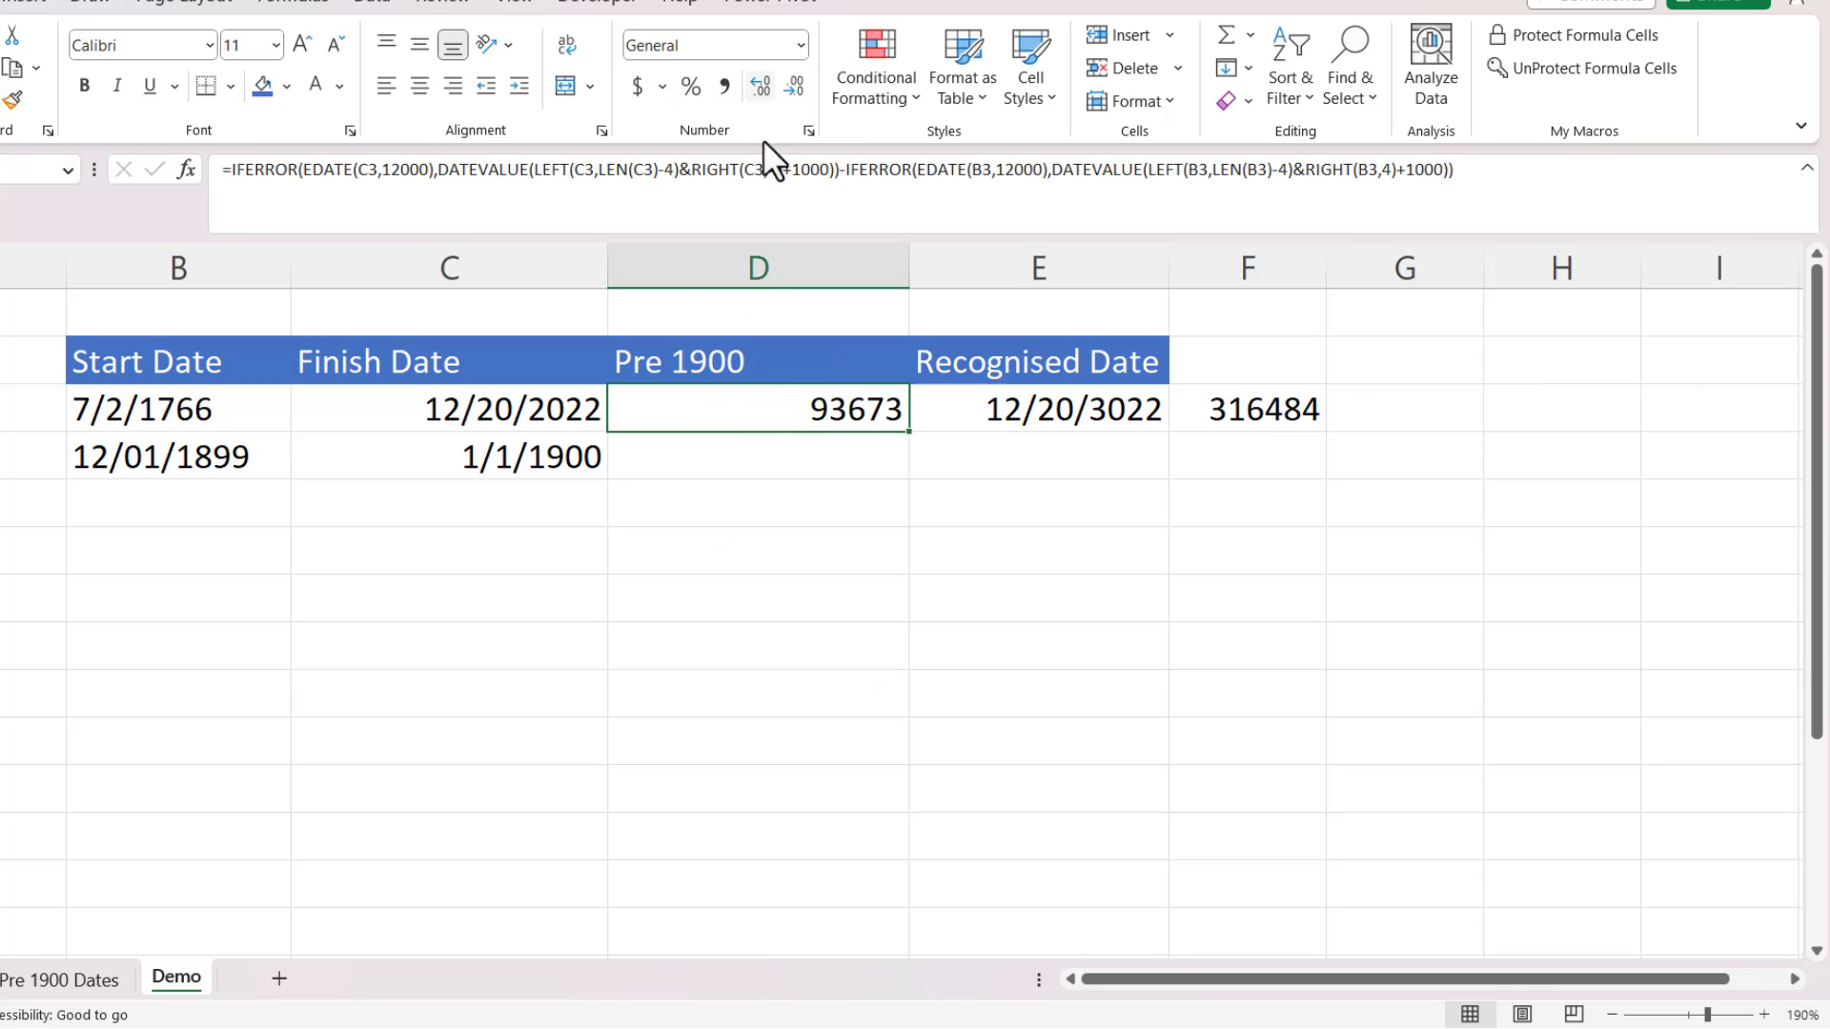
pyautogui.doubleClick(860, 412)
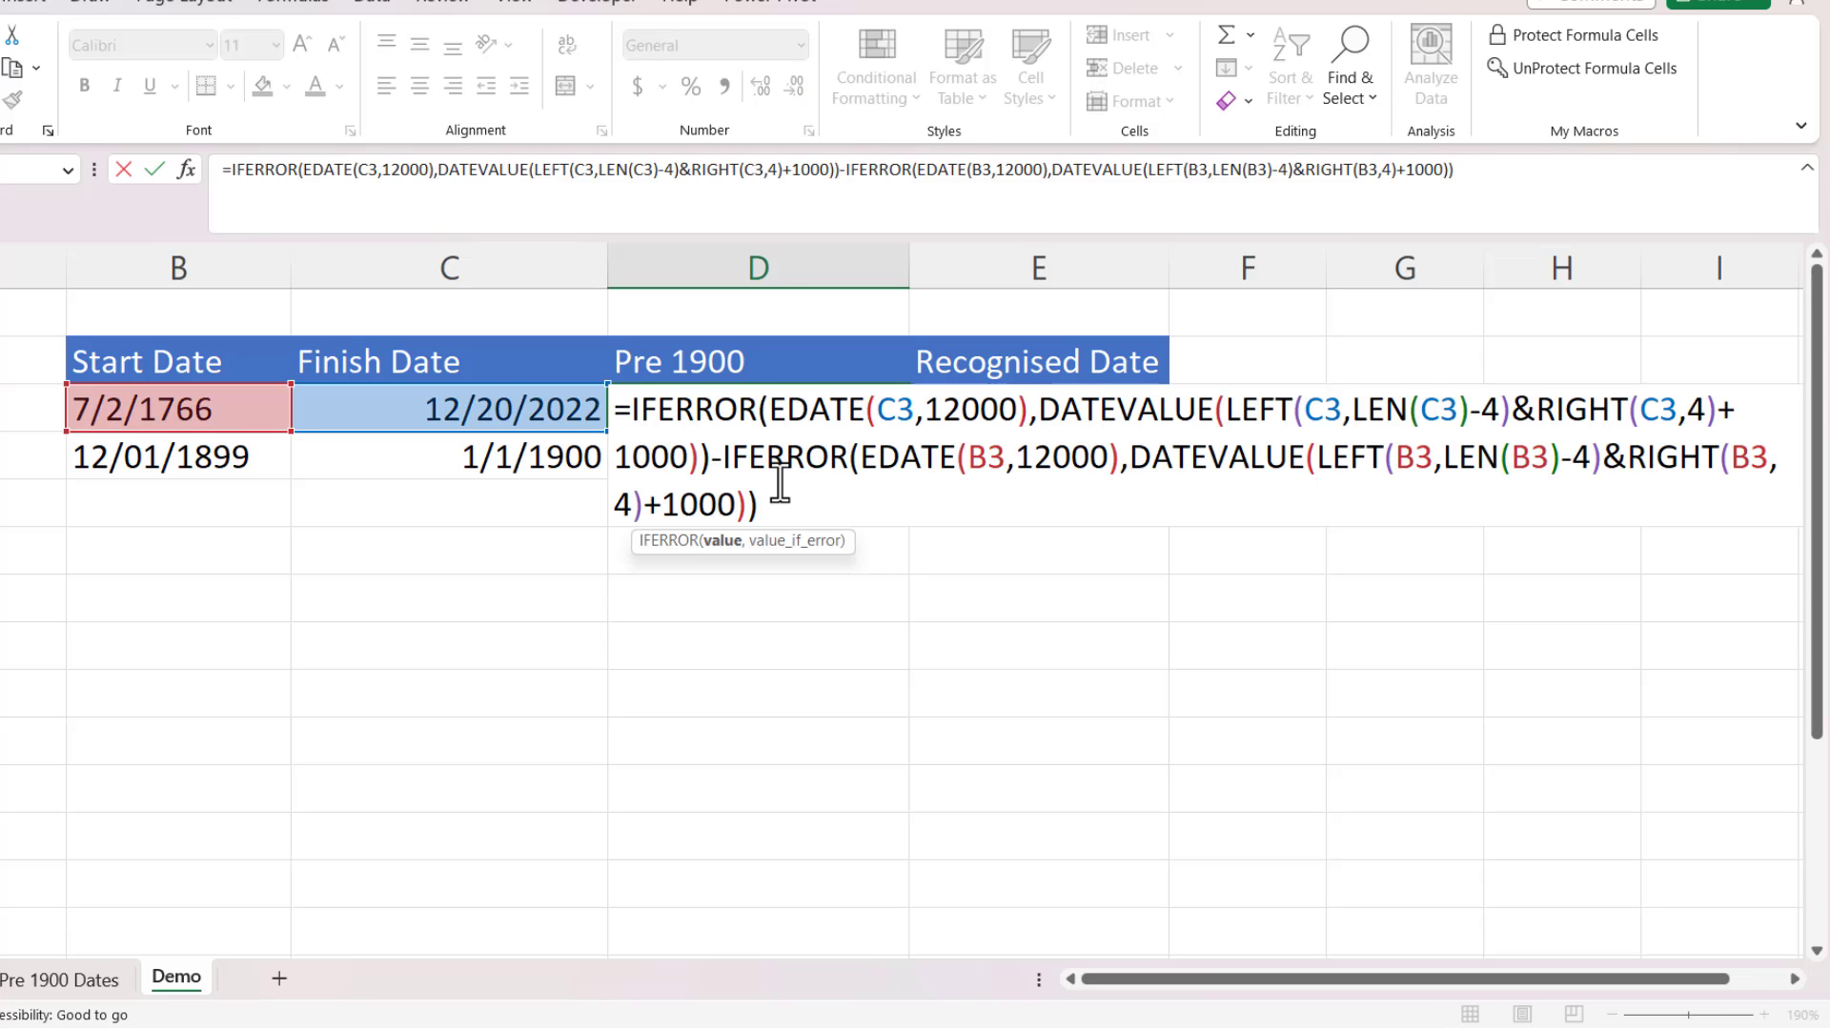
pyautogui.press('Return')
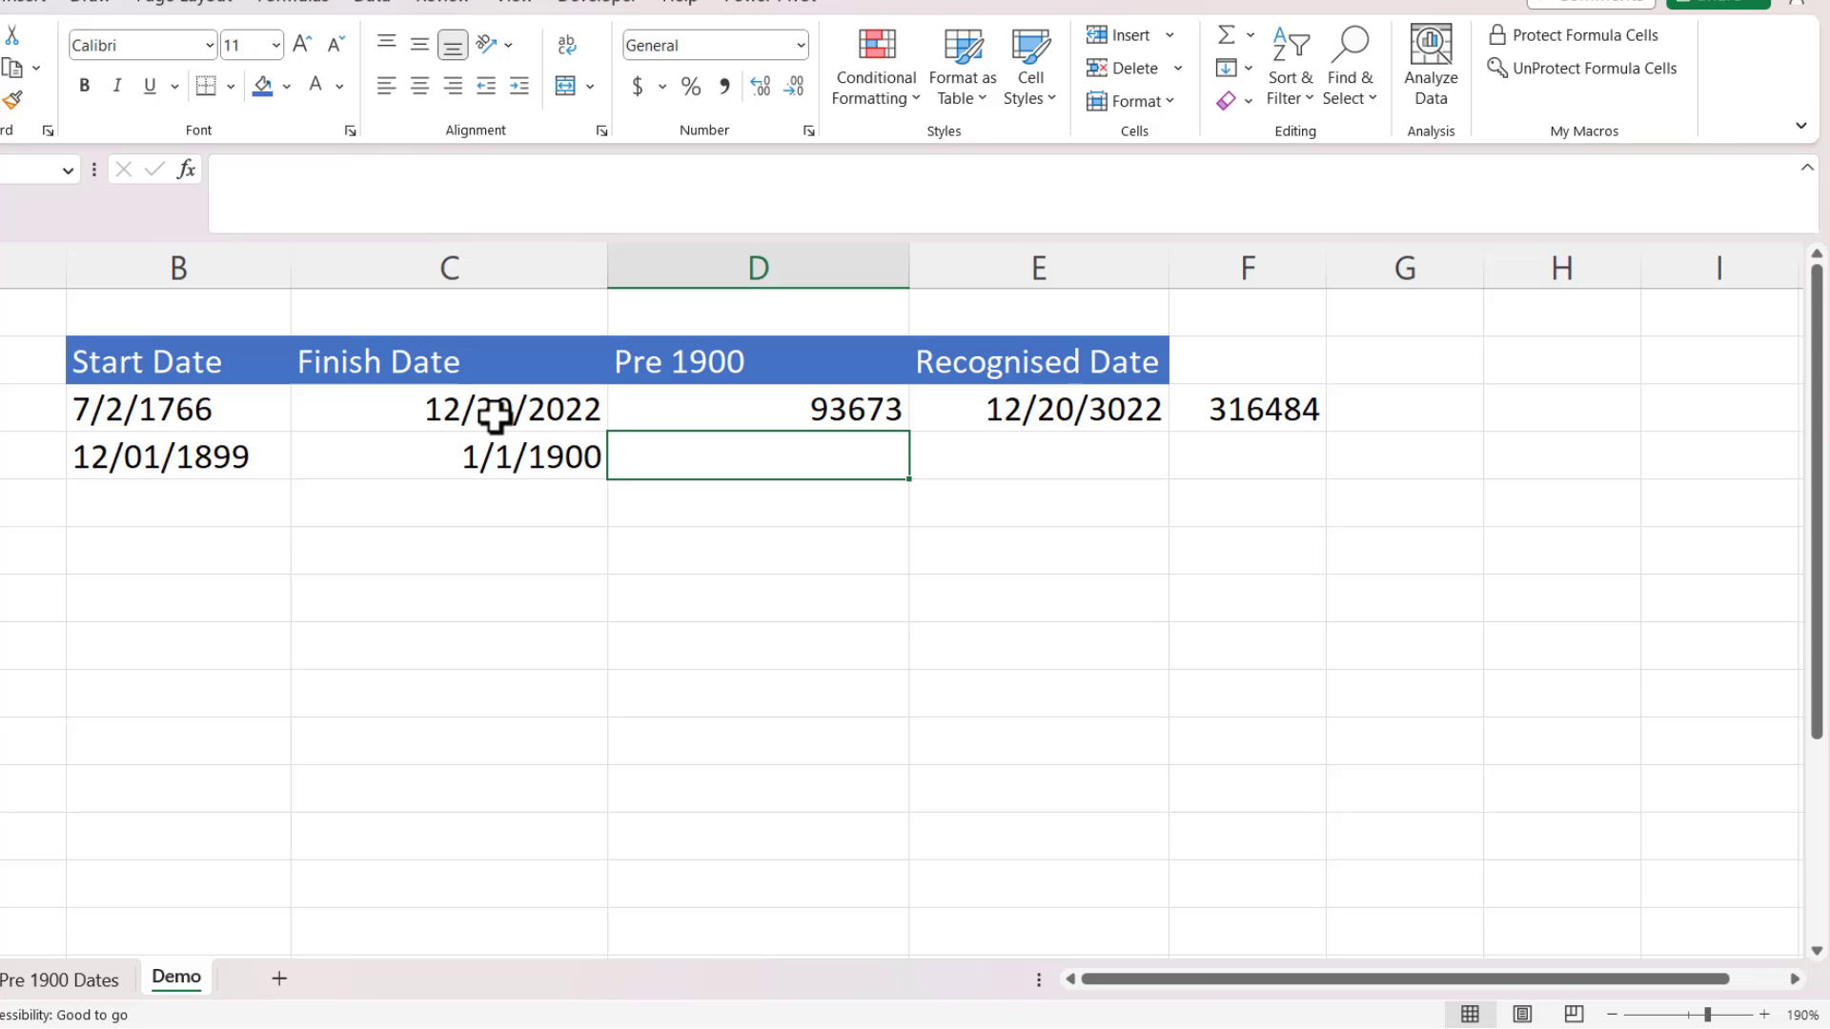
# Change the finish date in C3 to 12/31/1899, making D3 show 48760.
pyautogui.click(495, 412)
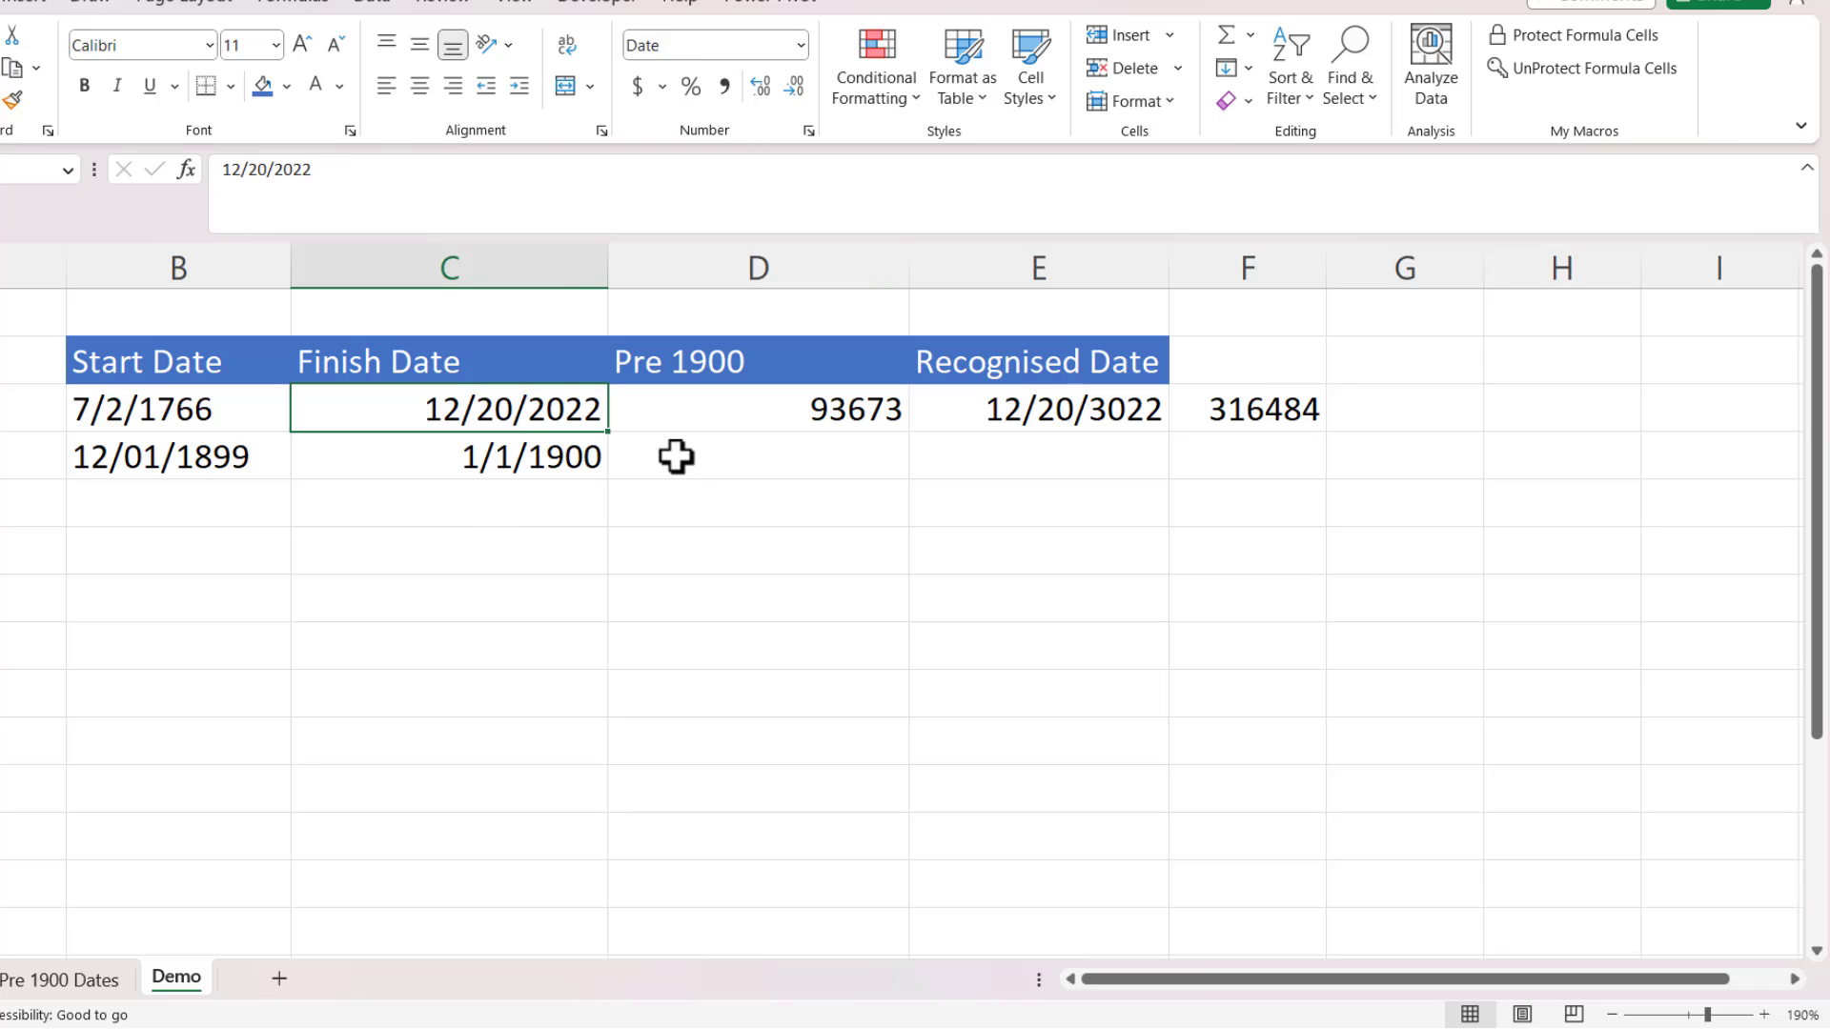
pyautogui.doubleClick(523, 412)
pyautogui.moveTo(475, 413); pyautogui.dragTo(211, 404)
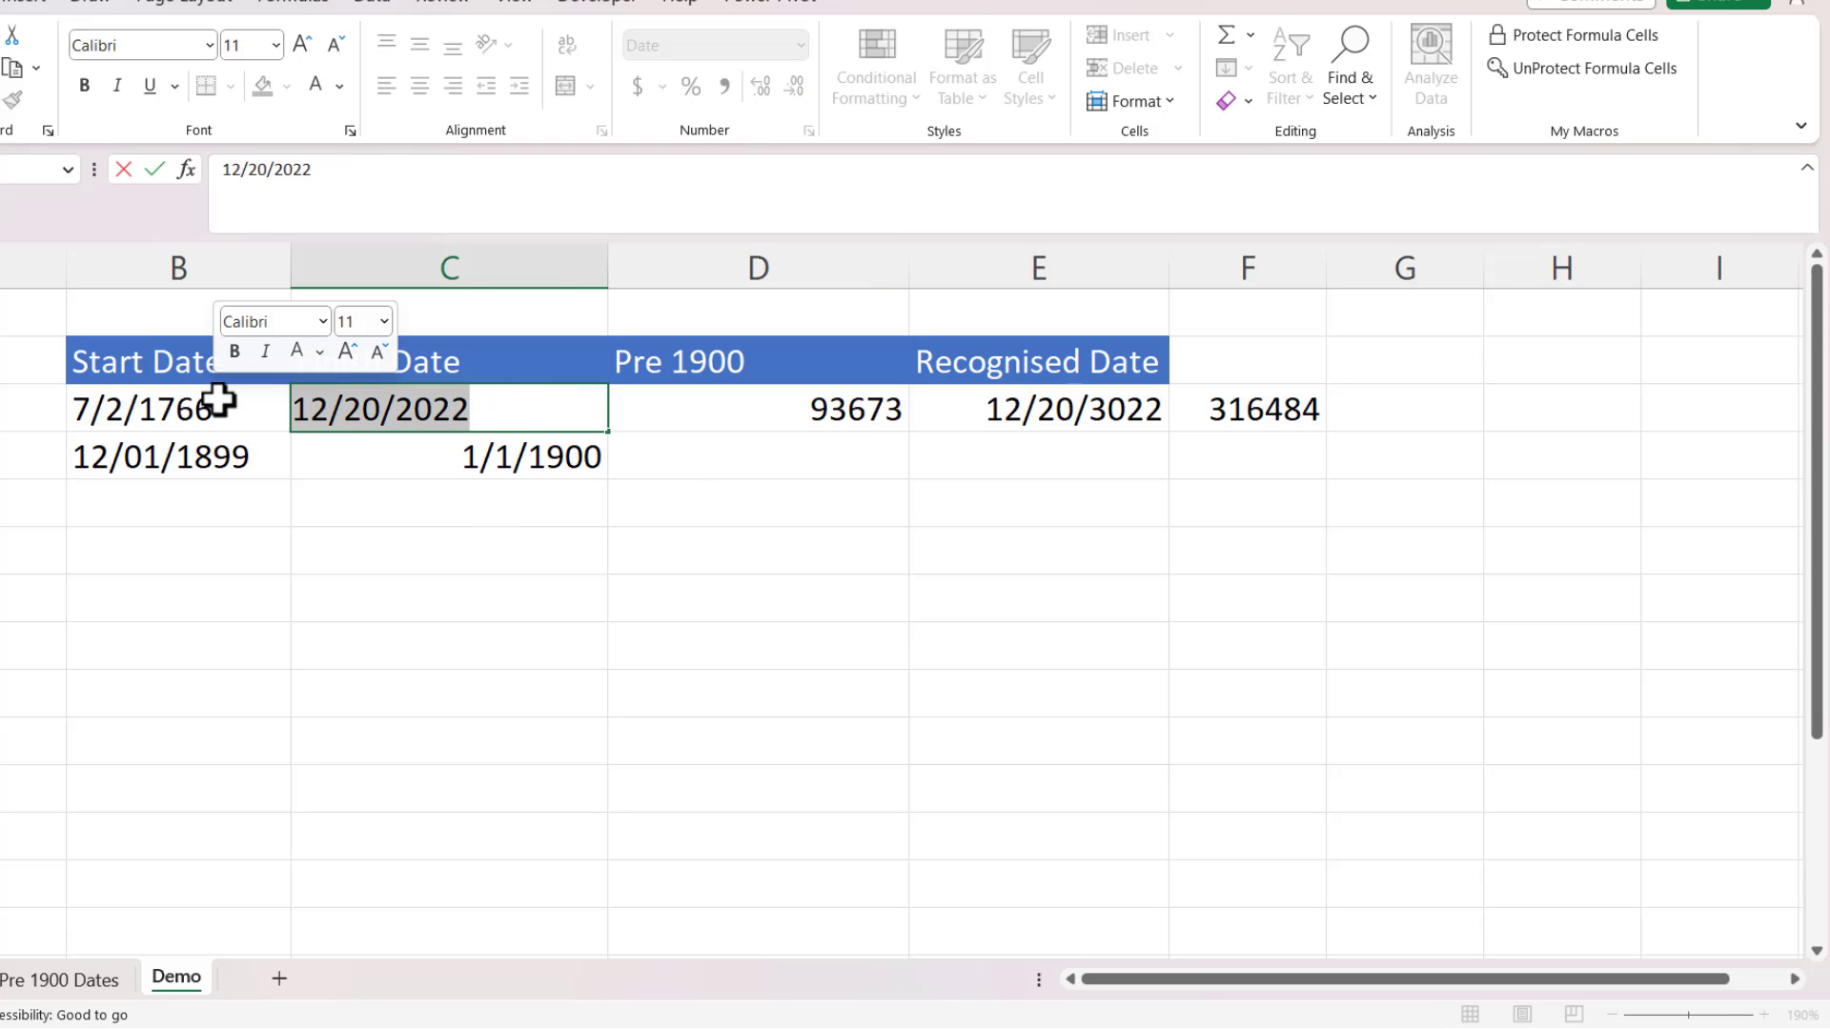
pyautogui.write('12/31/')
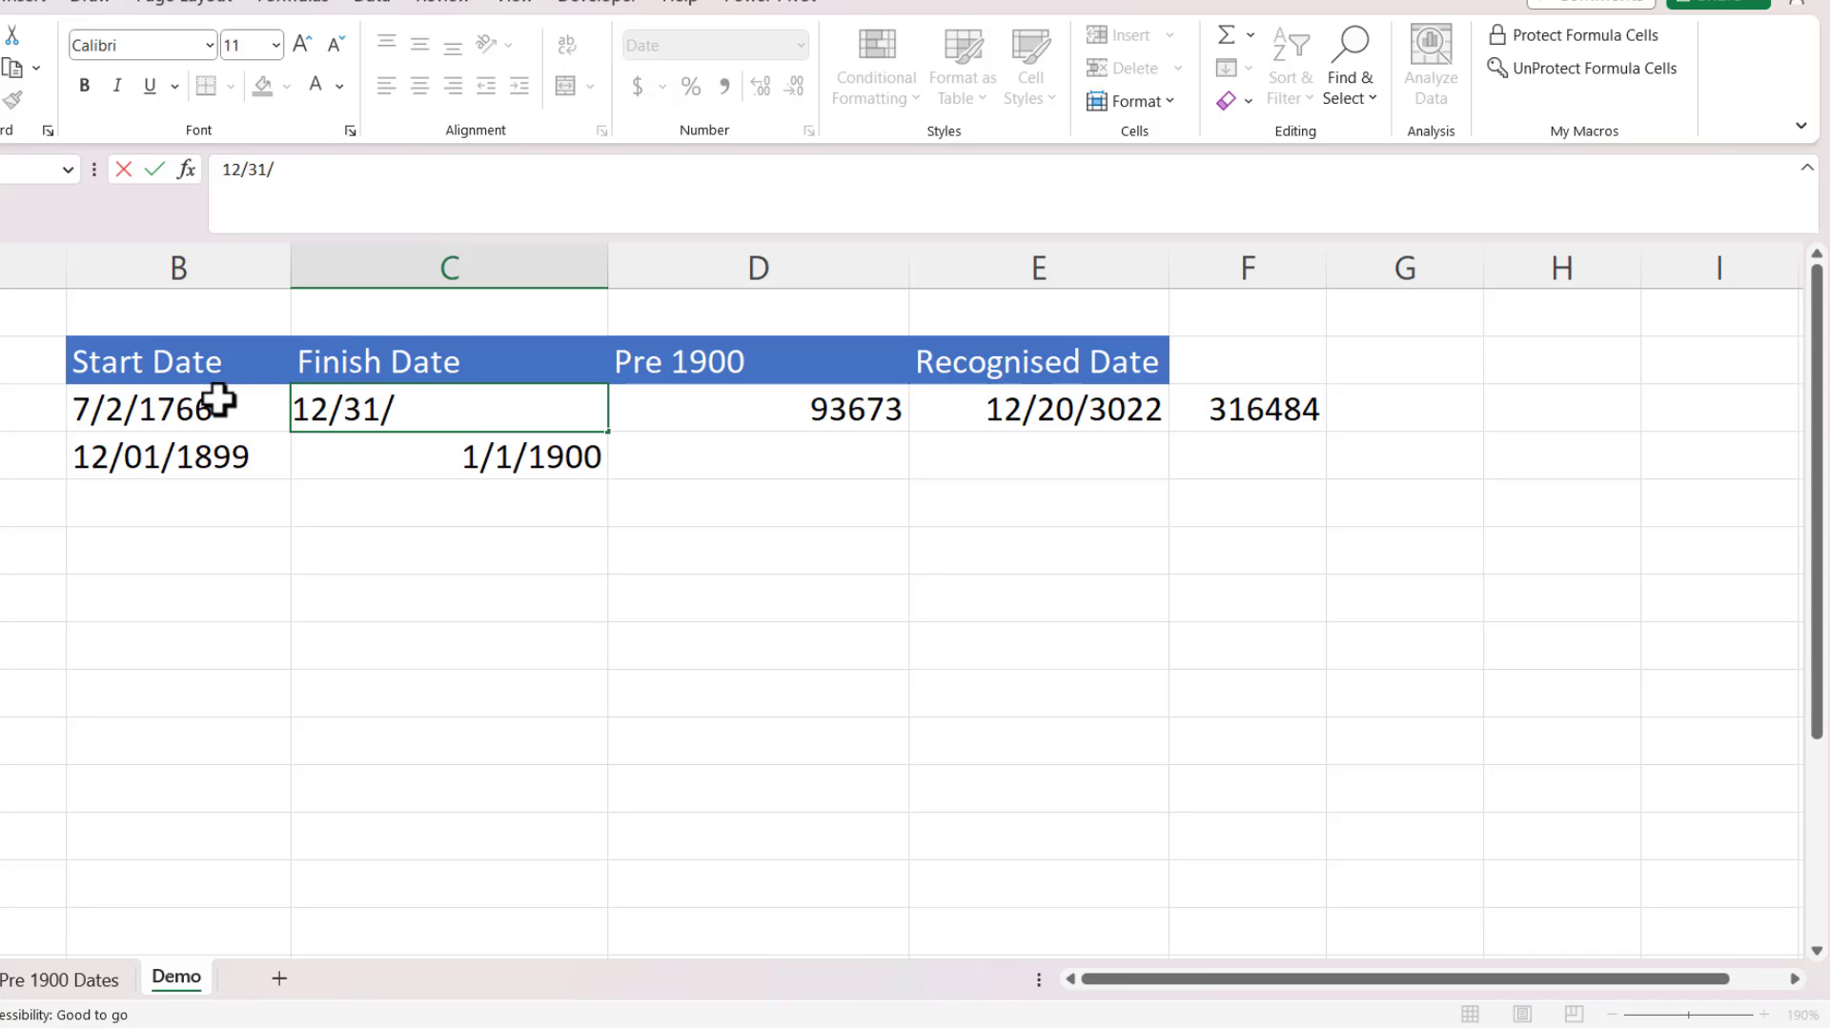
pyautogui.write('1899')
pyautogui.press('Return')
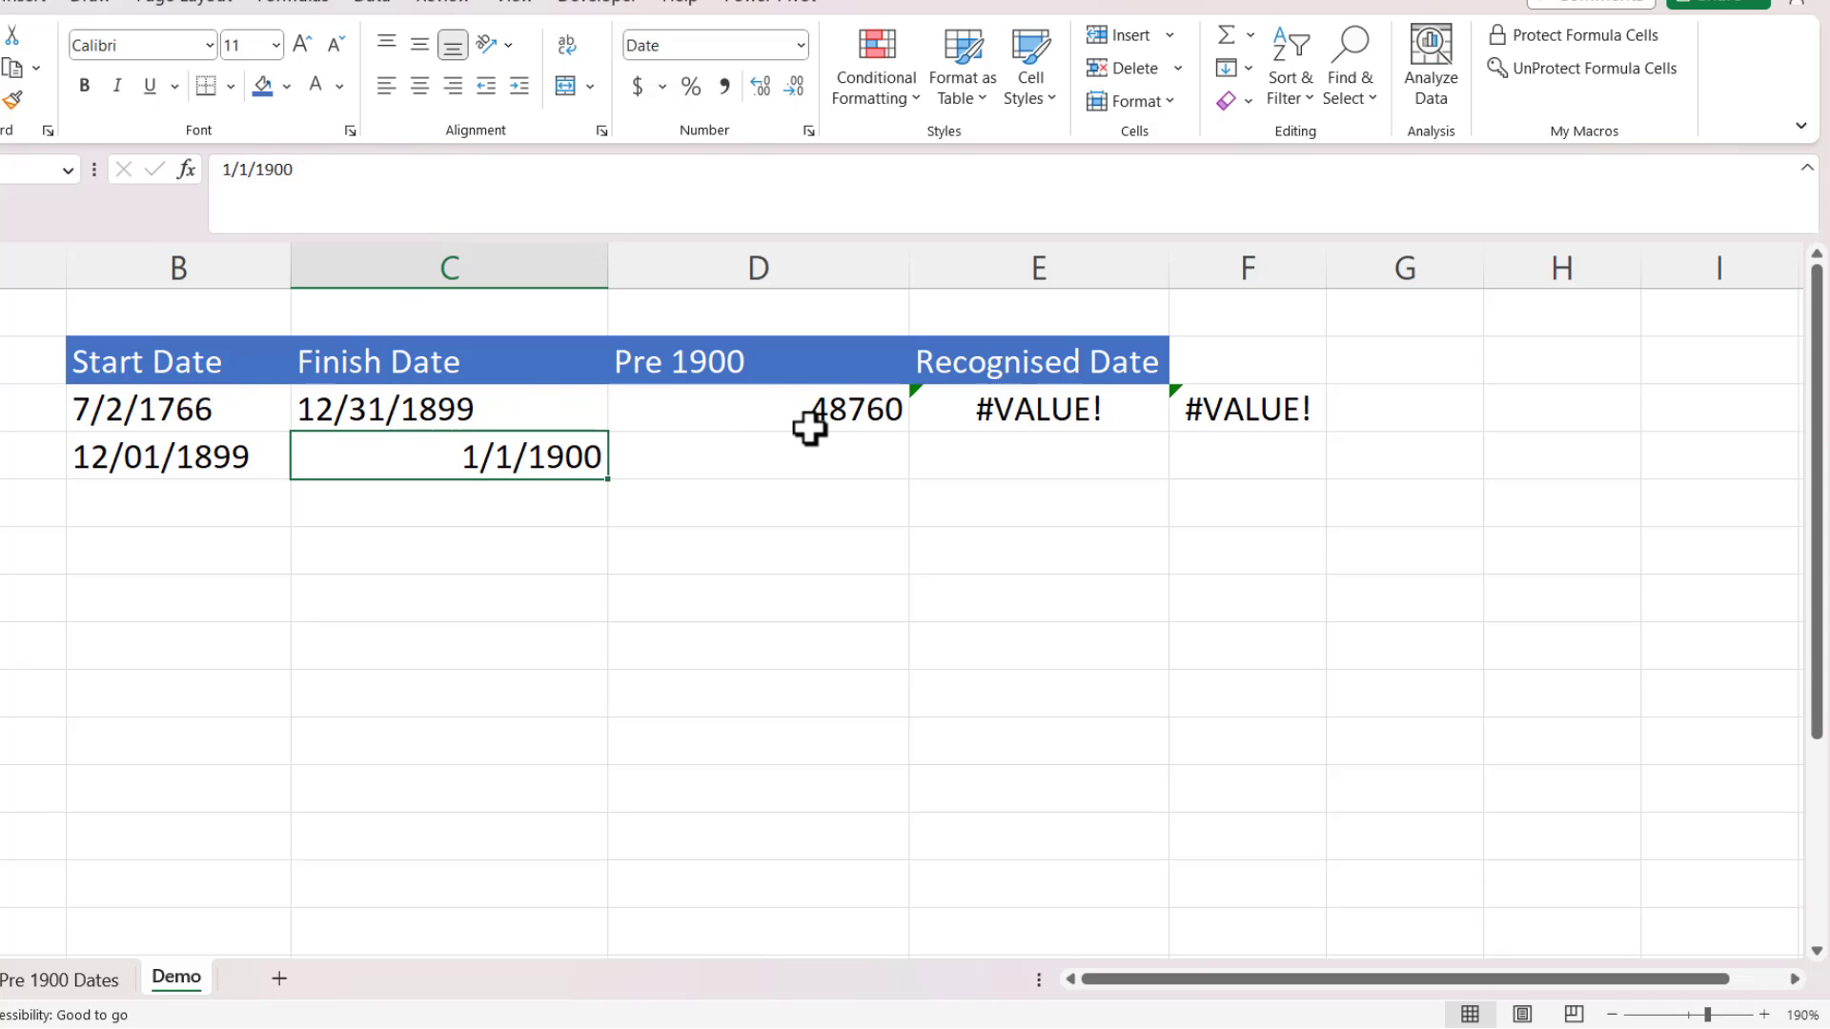
# Test a 12/20/2022 start date and 12/31/2022 finish date, then undo both changes.
pyautogui.click(161, 409)
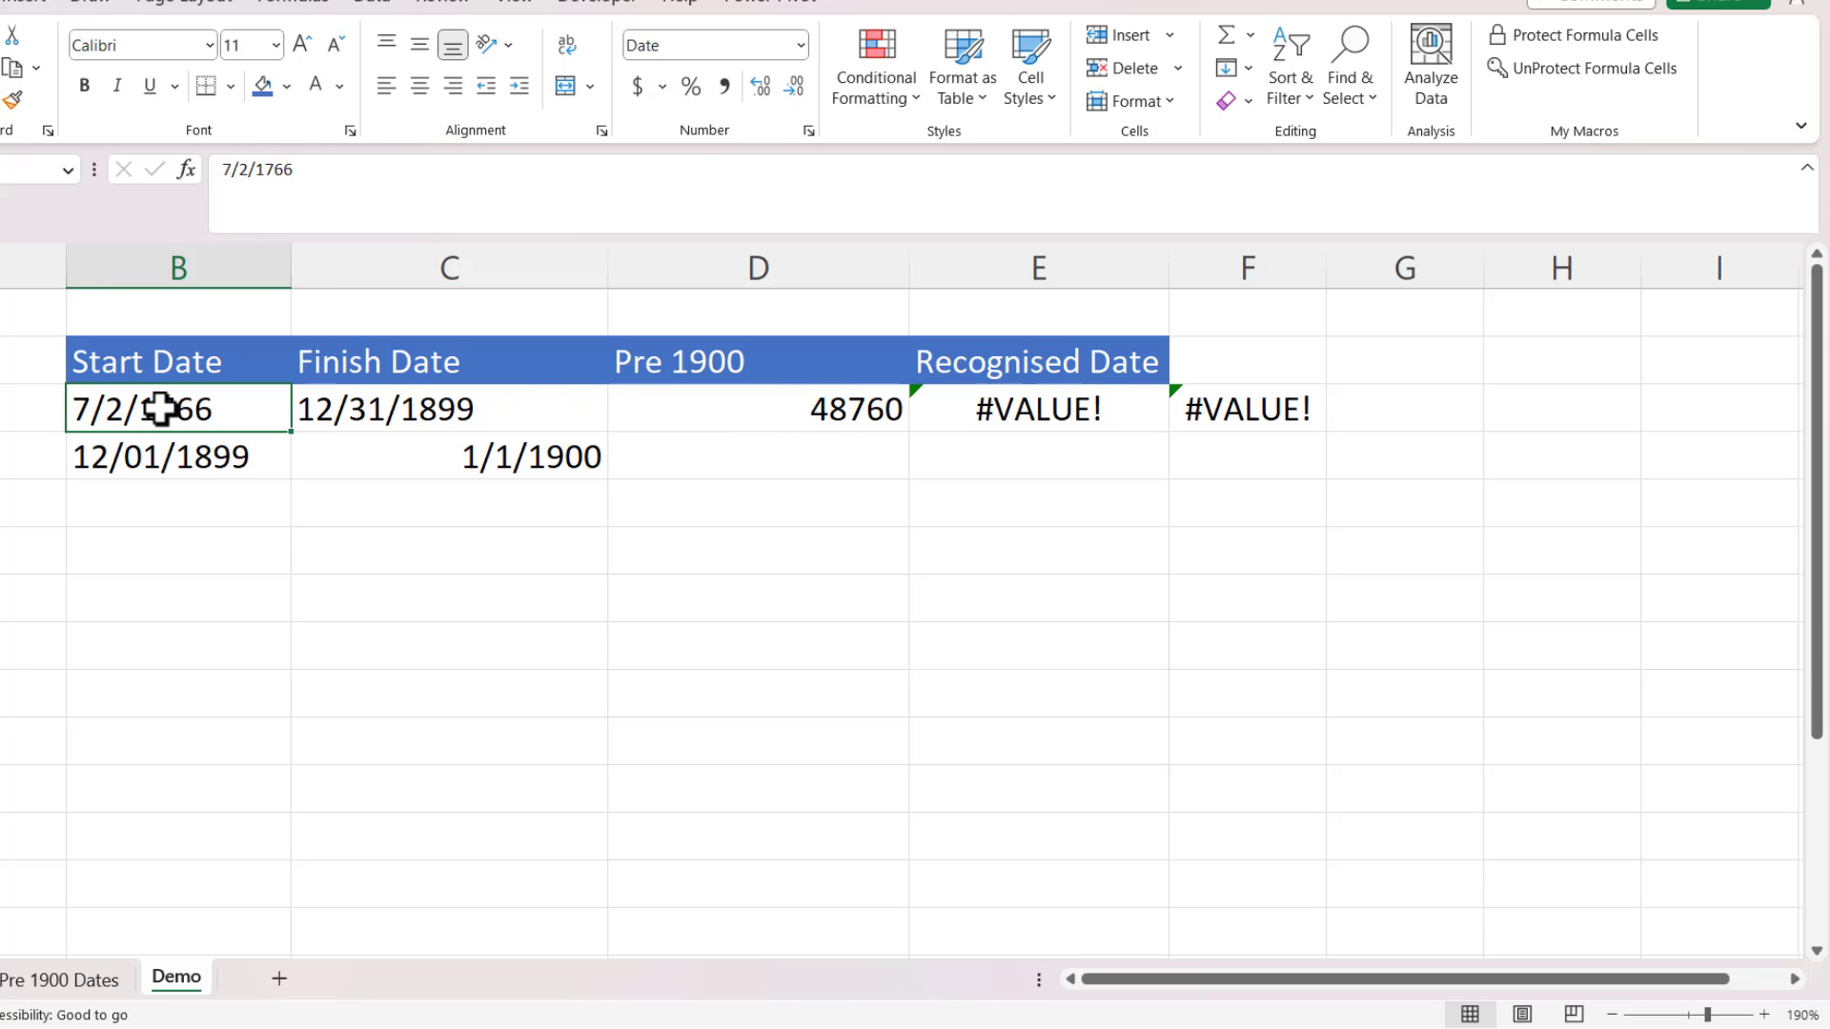
pyautogui.hotkey('ctrl', ';')
pyautogui.press('Return')
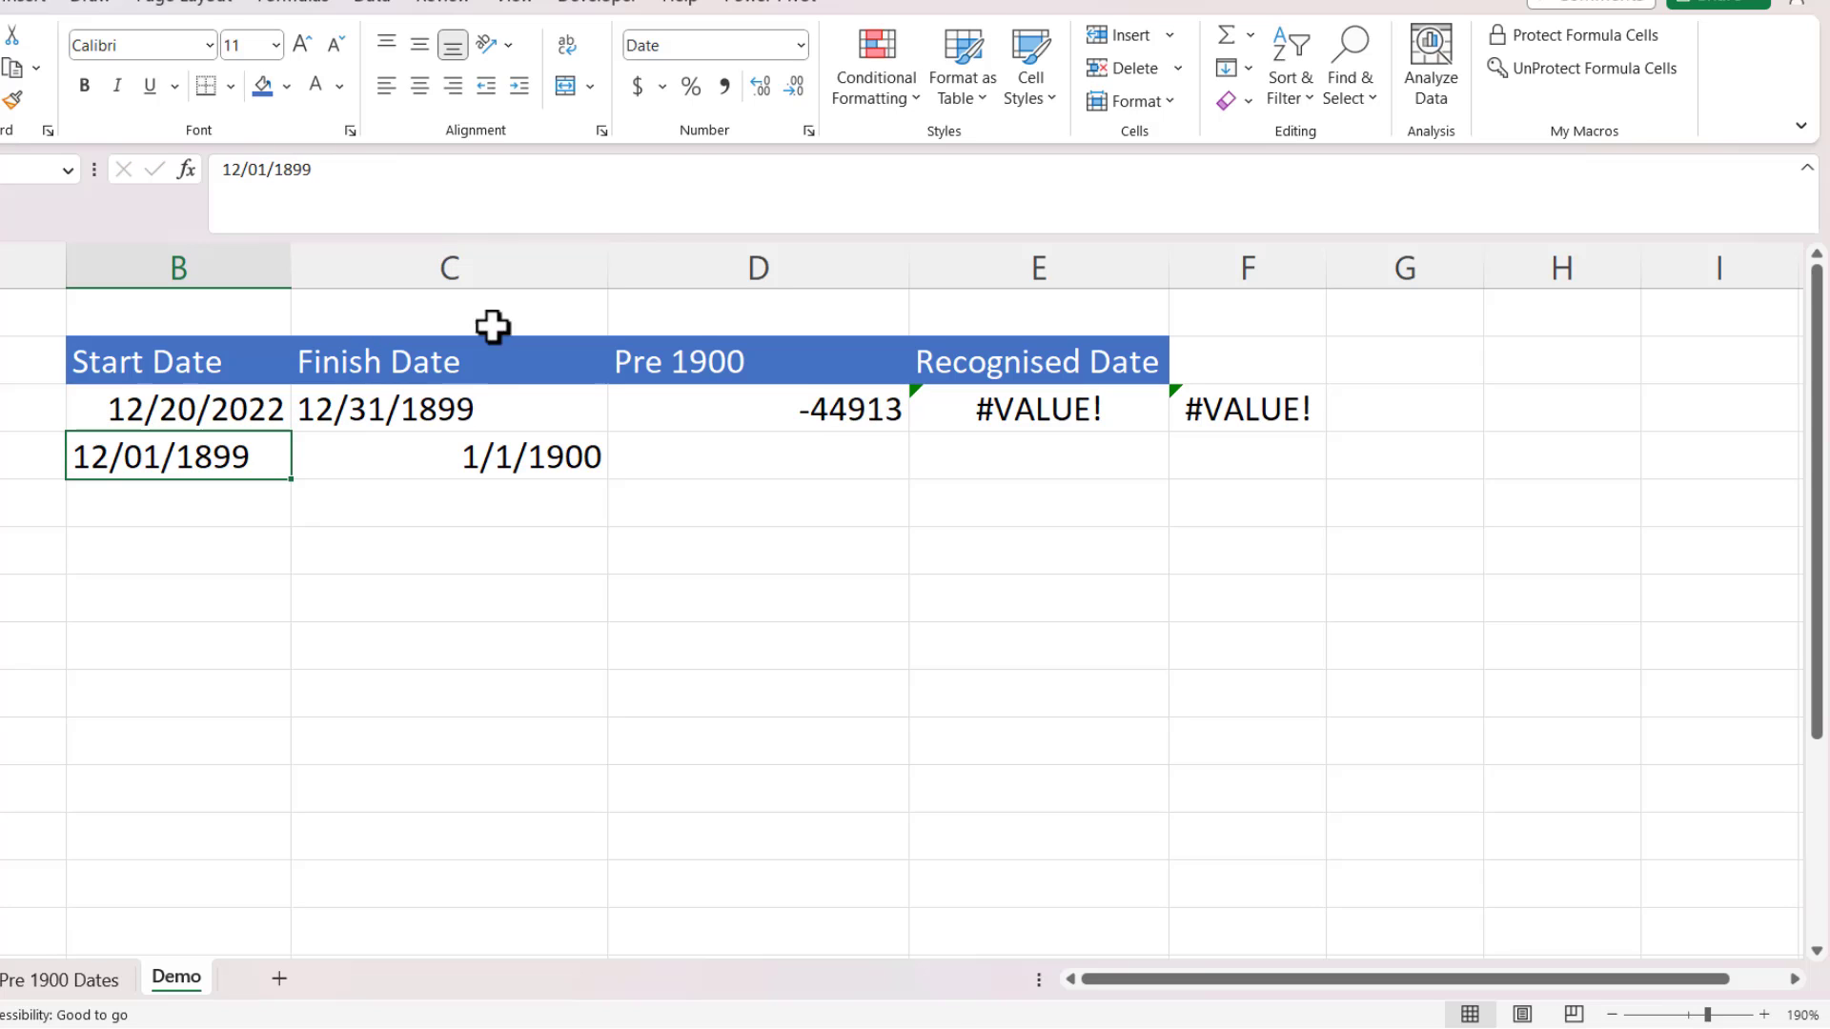
pyautogui.click(479, 400)
pyautogui.doubleClick(479, 400)
pyautogui.press('BackSpace')
pyautogui.press('BackSpace')
pyautogui.press('BackSpace')
pyautogui.press('BackSpace')
pyautogui.press('BackSpace')
pyautogui.press('BackSpace')
pyautogui.press('BackSpace')
pyautogui.press('BackSpace')
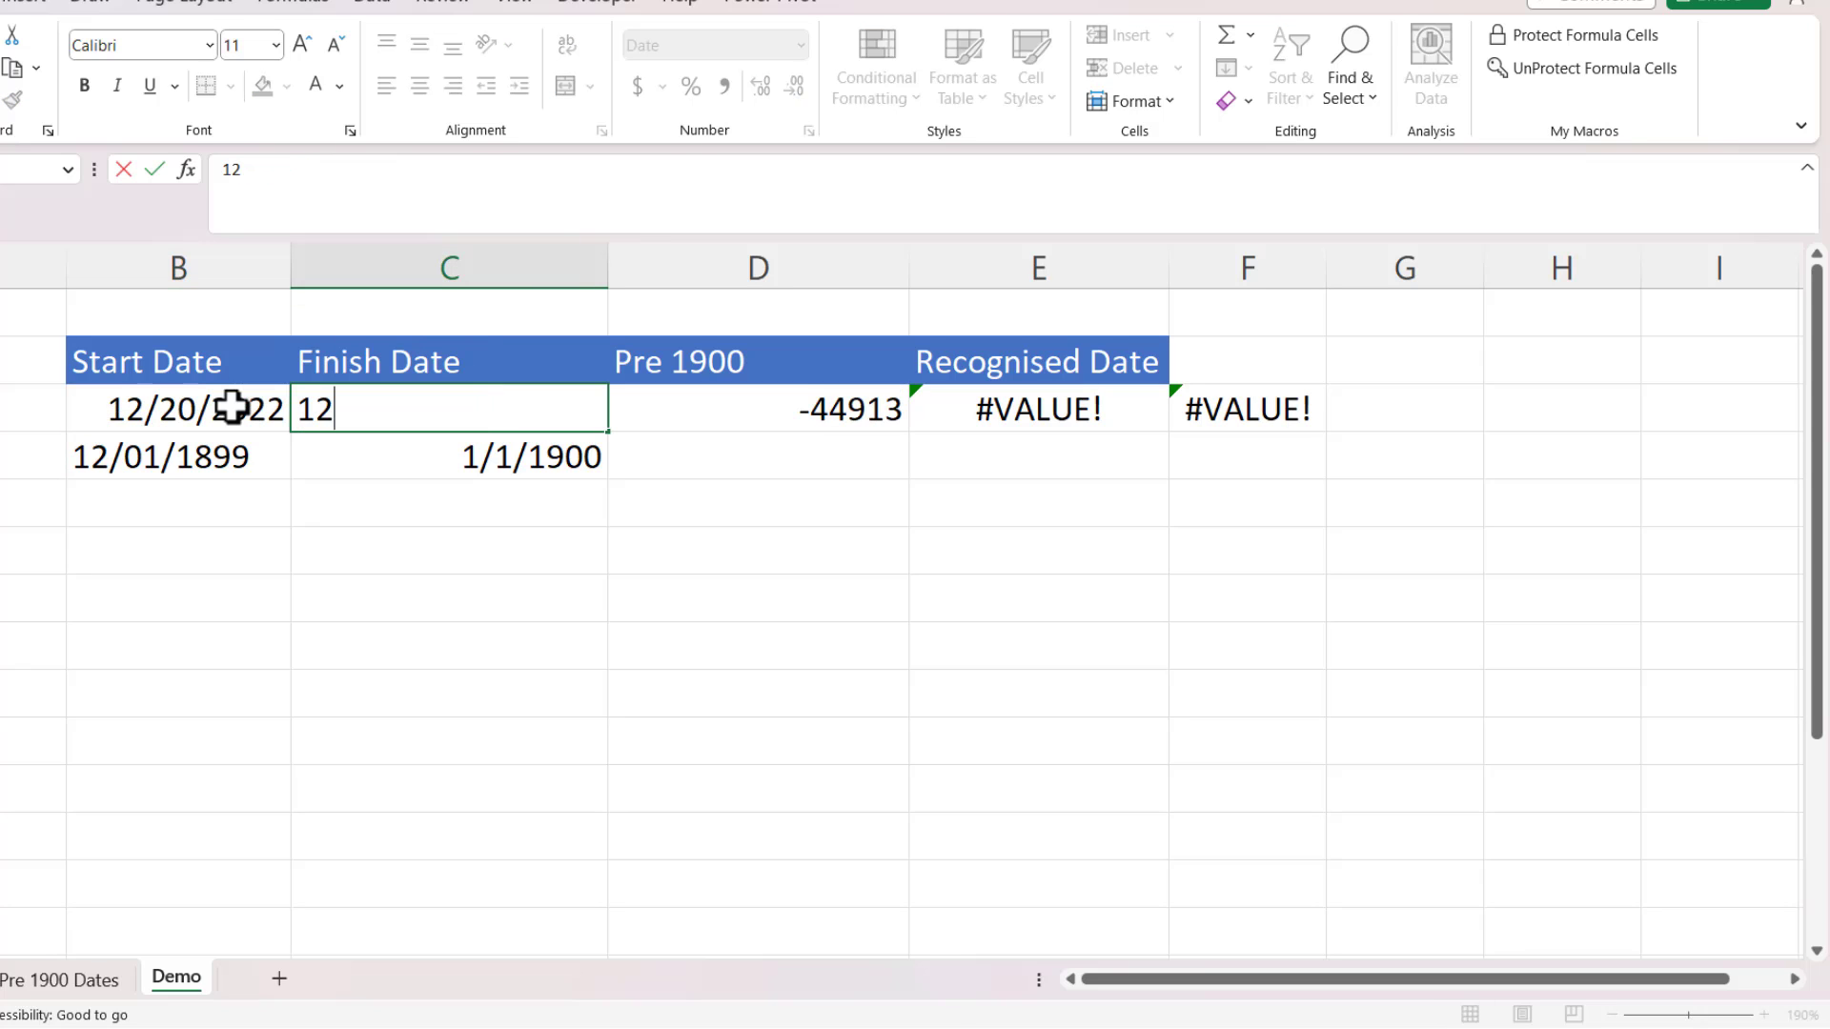
pyautogui.write('/31/2022')
pyautogui.press('Return')
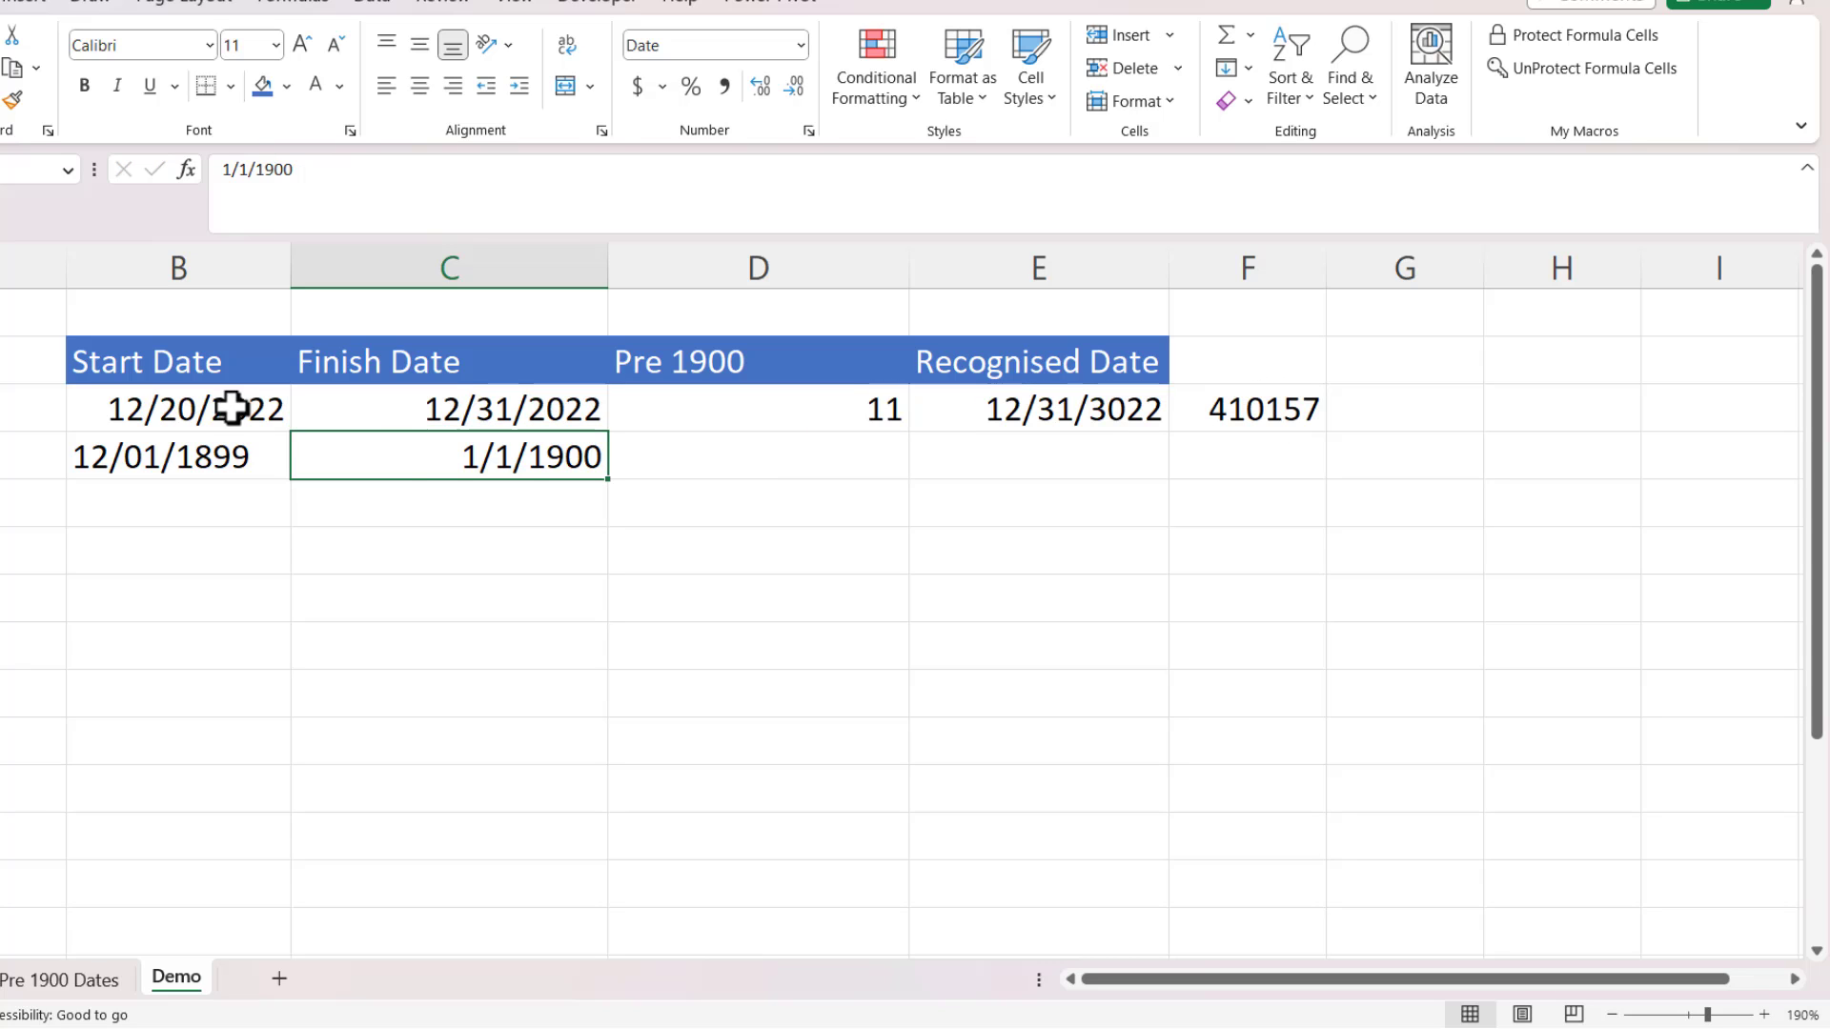
pyautogui.click(770, 425)
pyautogui.hotkey('ctrl', 'z')
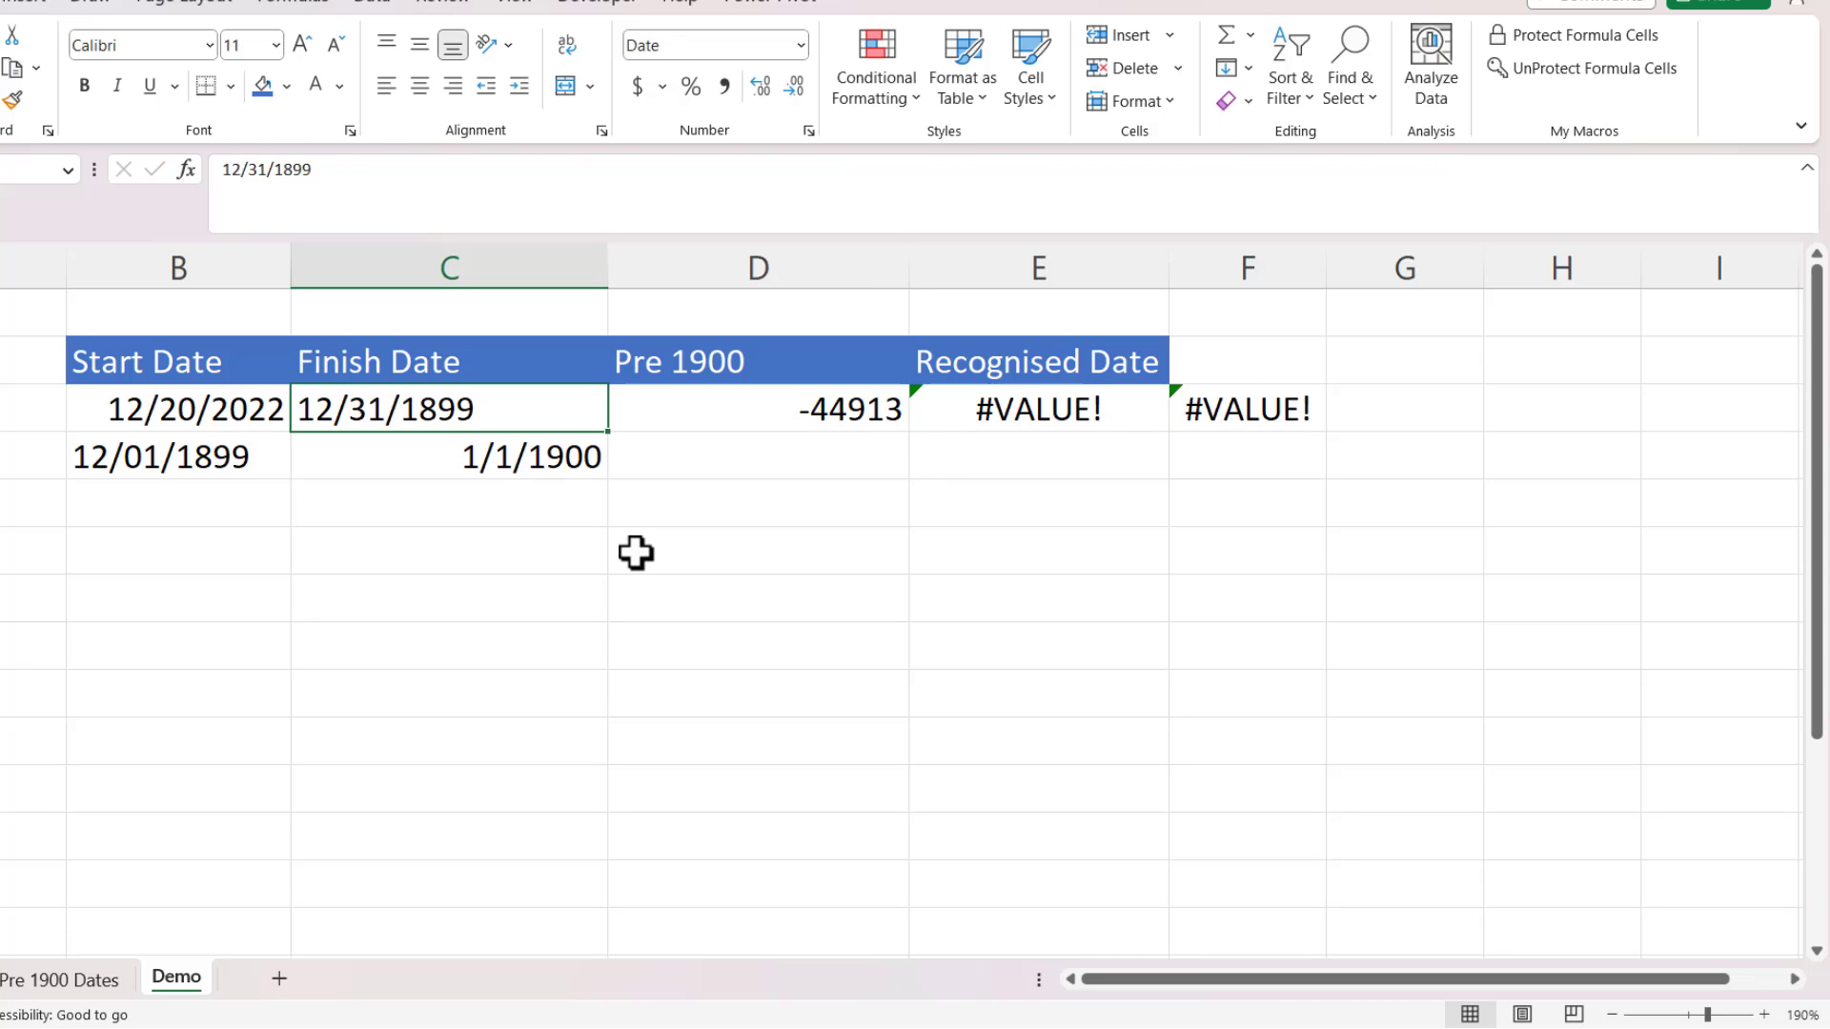
pyautogui.hotkey('ctrl', 'z')
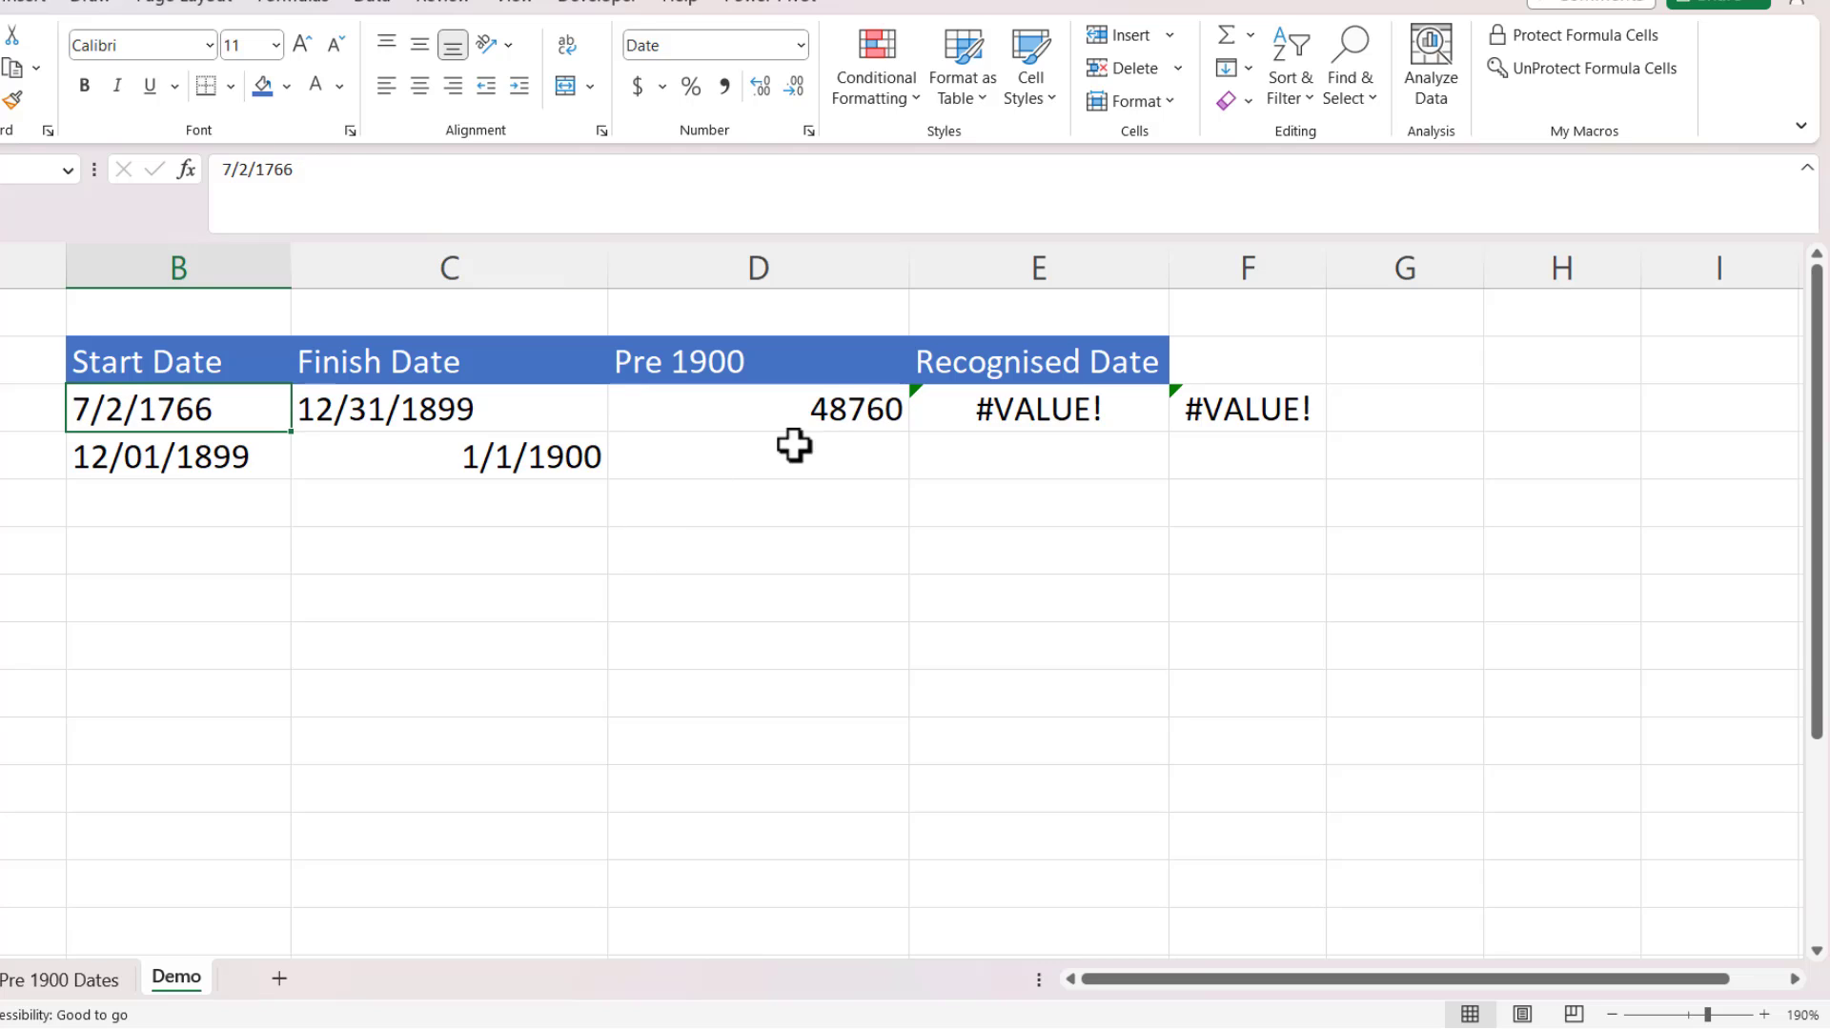
# Fill D3's formula down to D4, which shows 31 days.
pyautogui.click(848, 410)
pyautogui.moveTo(912, 437); pyautogui.dragTo(900, 491)
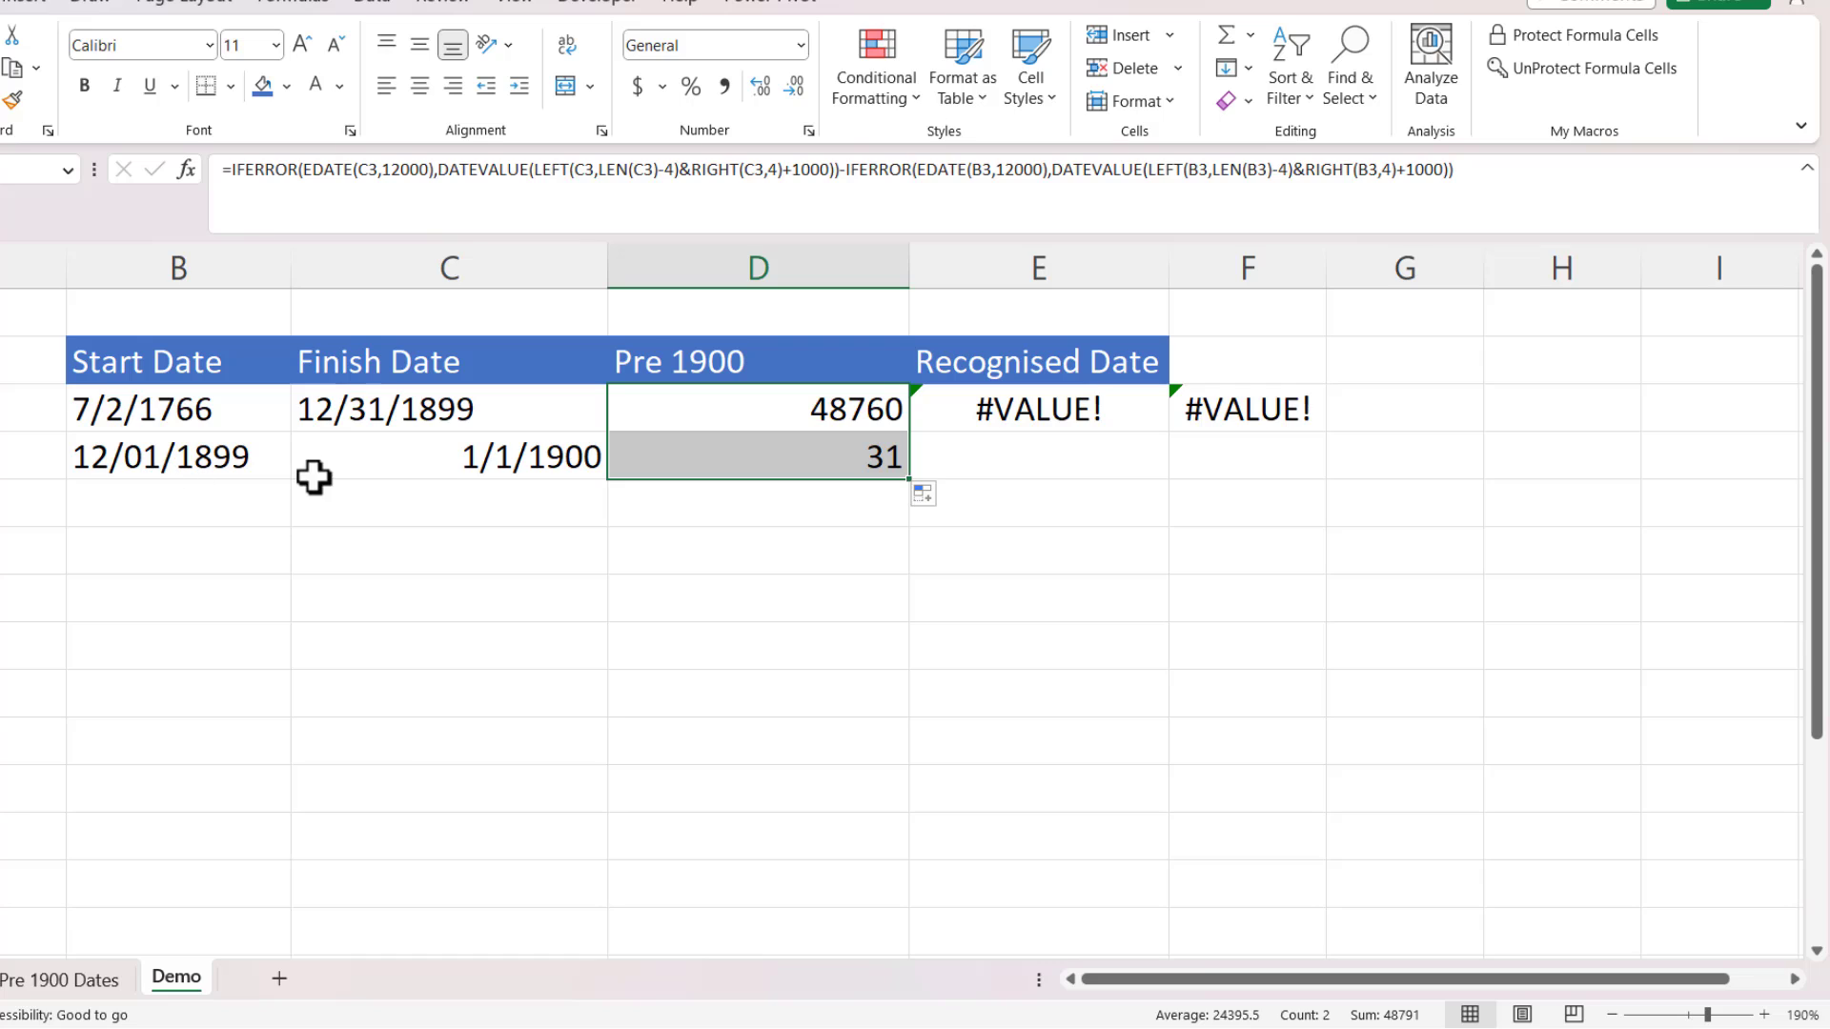
pyautogui.press('Down')
pyautogui.press('Down')
pyautogui.press('Down')
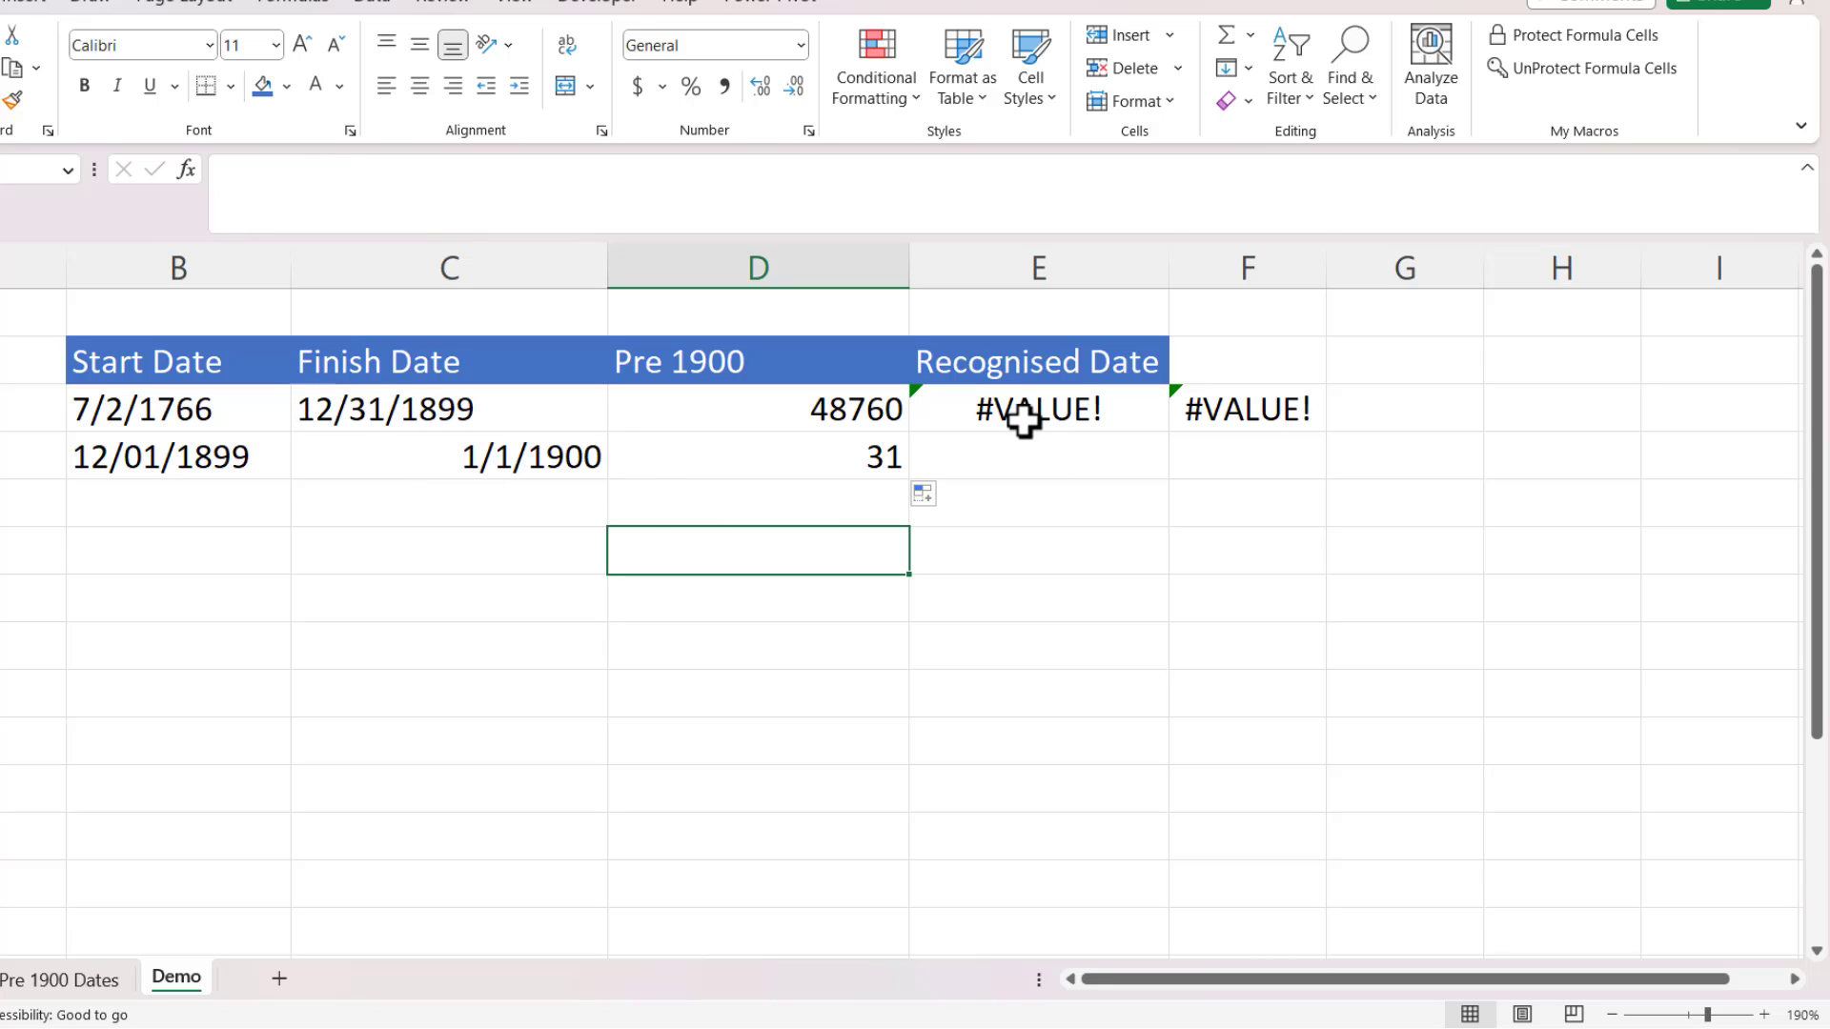
# Clear the #VALUE! errors from E3:F3 and rename the E2 header to Years.
pyautogui.moveTo(1021, 408); pyautogui.dragTo(1278, 404)
pyautogui.press('Delete')
pyautogui.click(1074, 355)
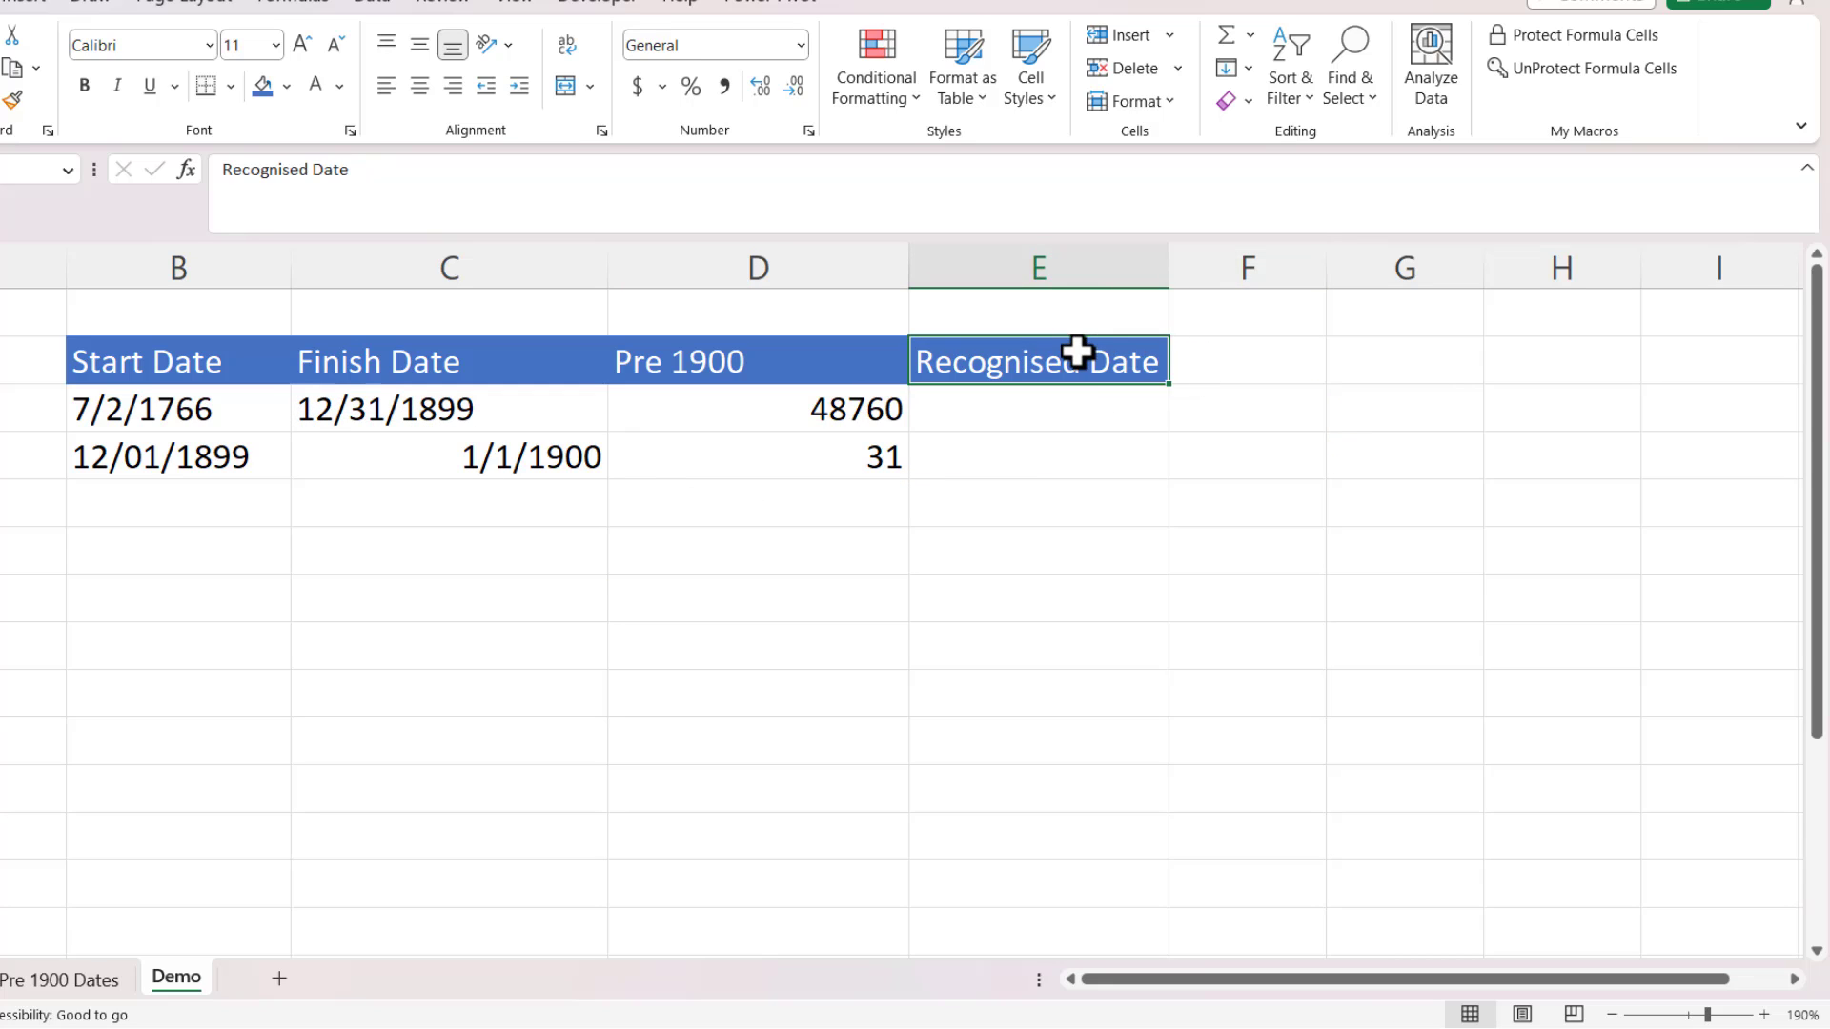
pyautogui.press('Down')
pyautogui.press('Down')
pyautogui.click(1025, 371)
pyautogui.write('Ye')
pyautogui.press('Return')
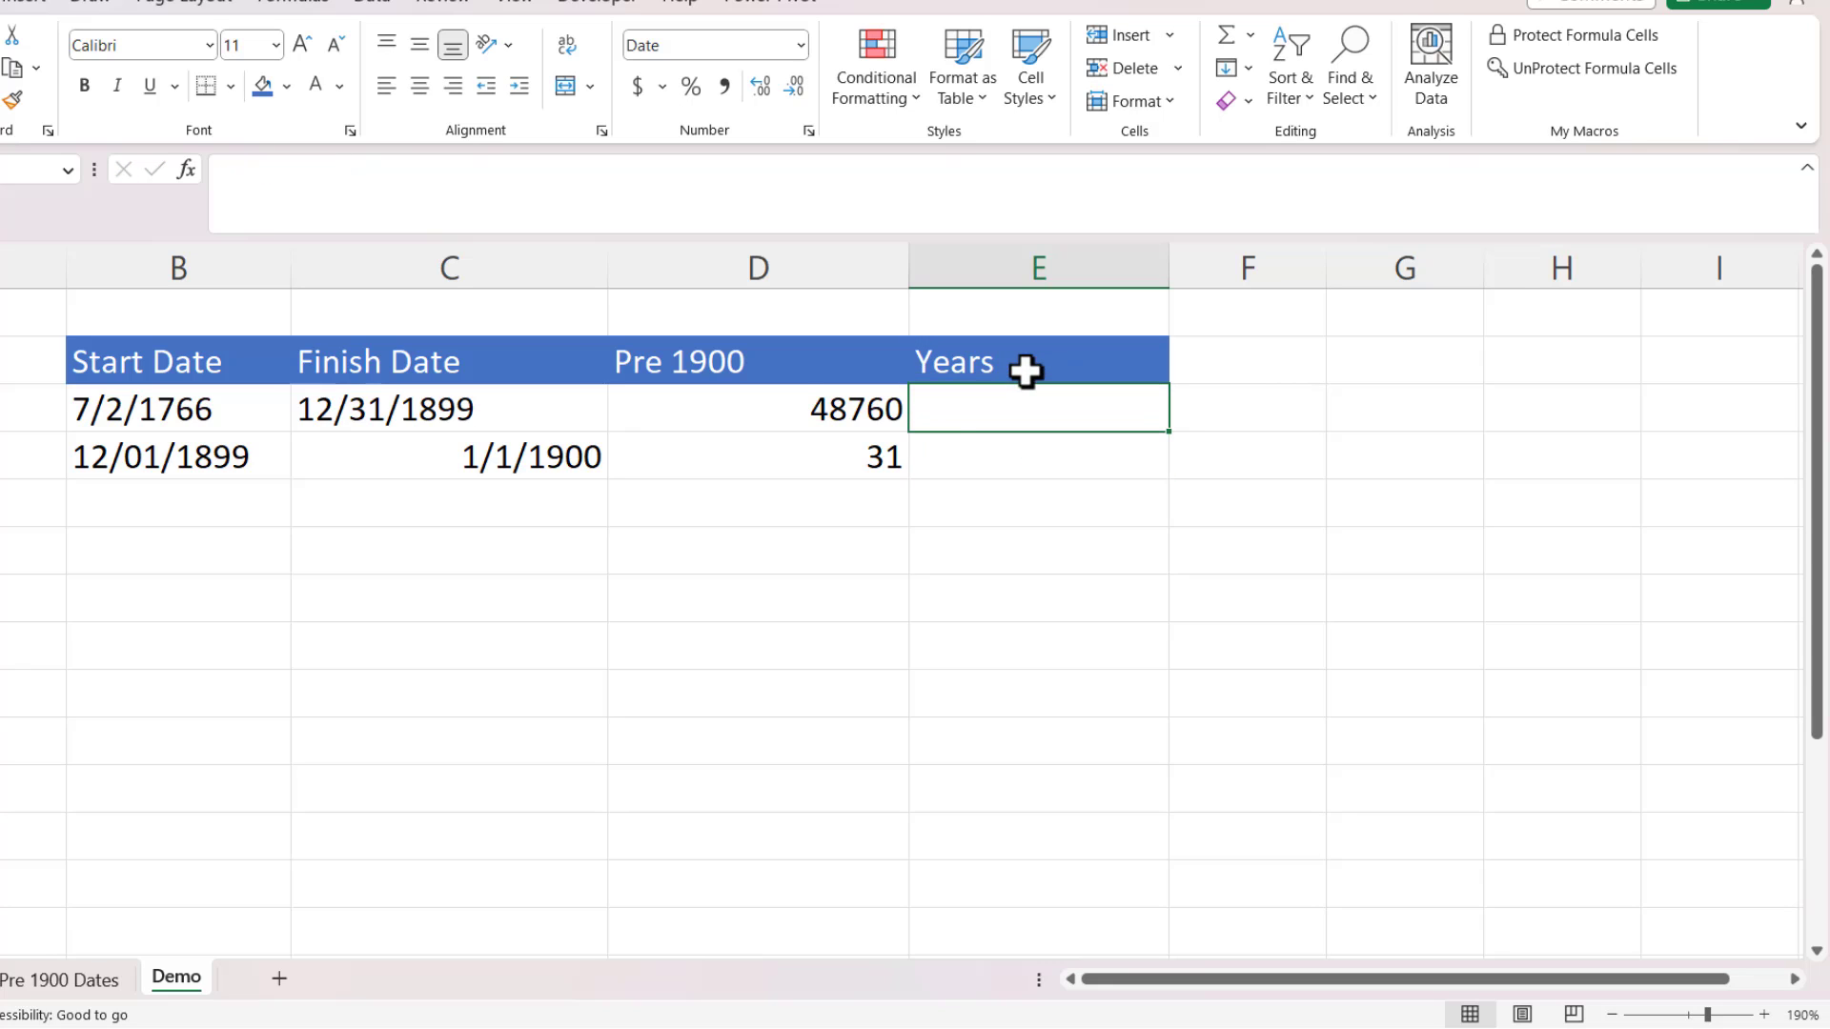
# Copy the first IFERROR term from D3's formula, leaving D3 unchanged.
pyautogui.doubleClick(806, 405)
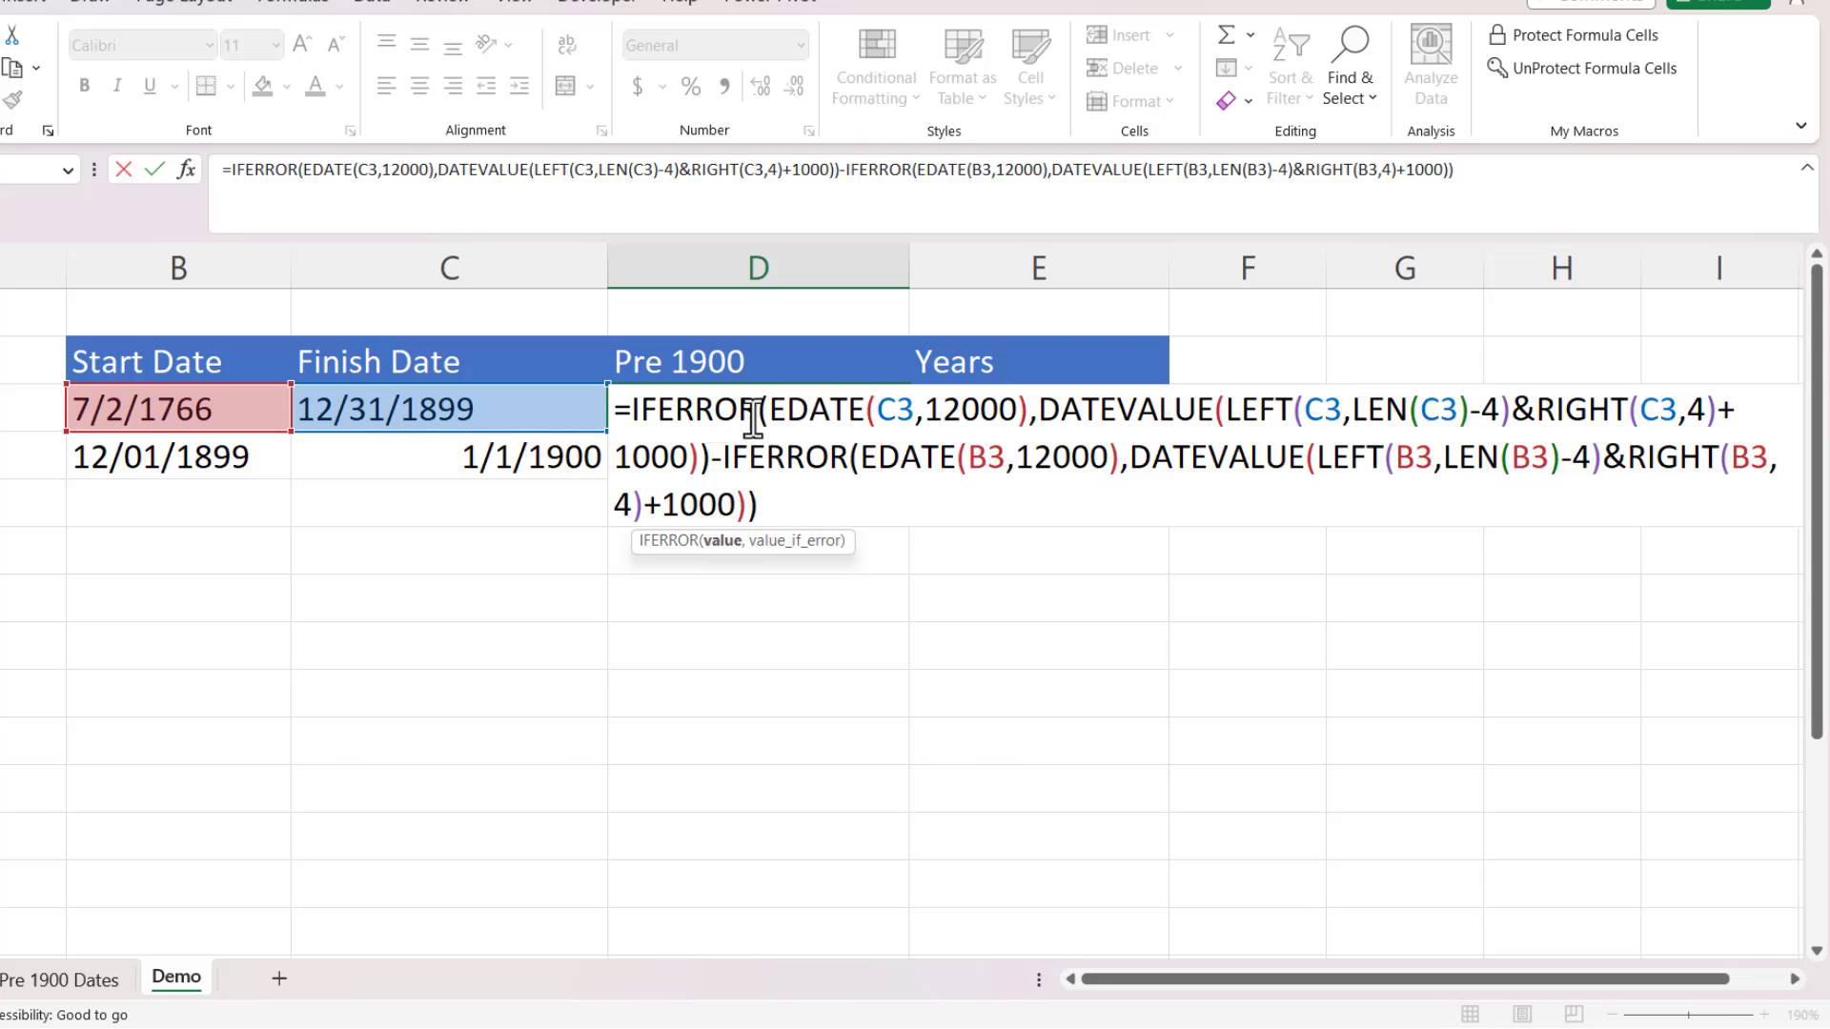
pyautogui.moveTo(629, 410); pyautogui.dragTo(714, 457)
pyautogui.hotkey('ctrl', 'c')
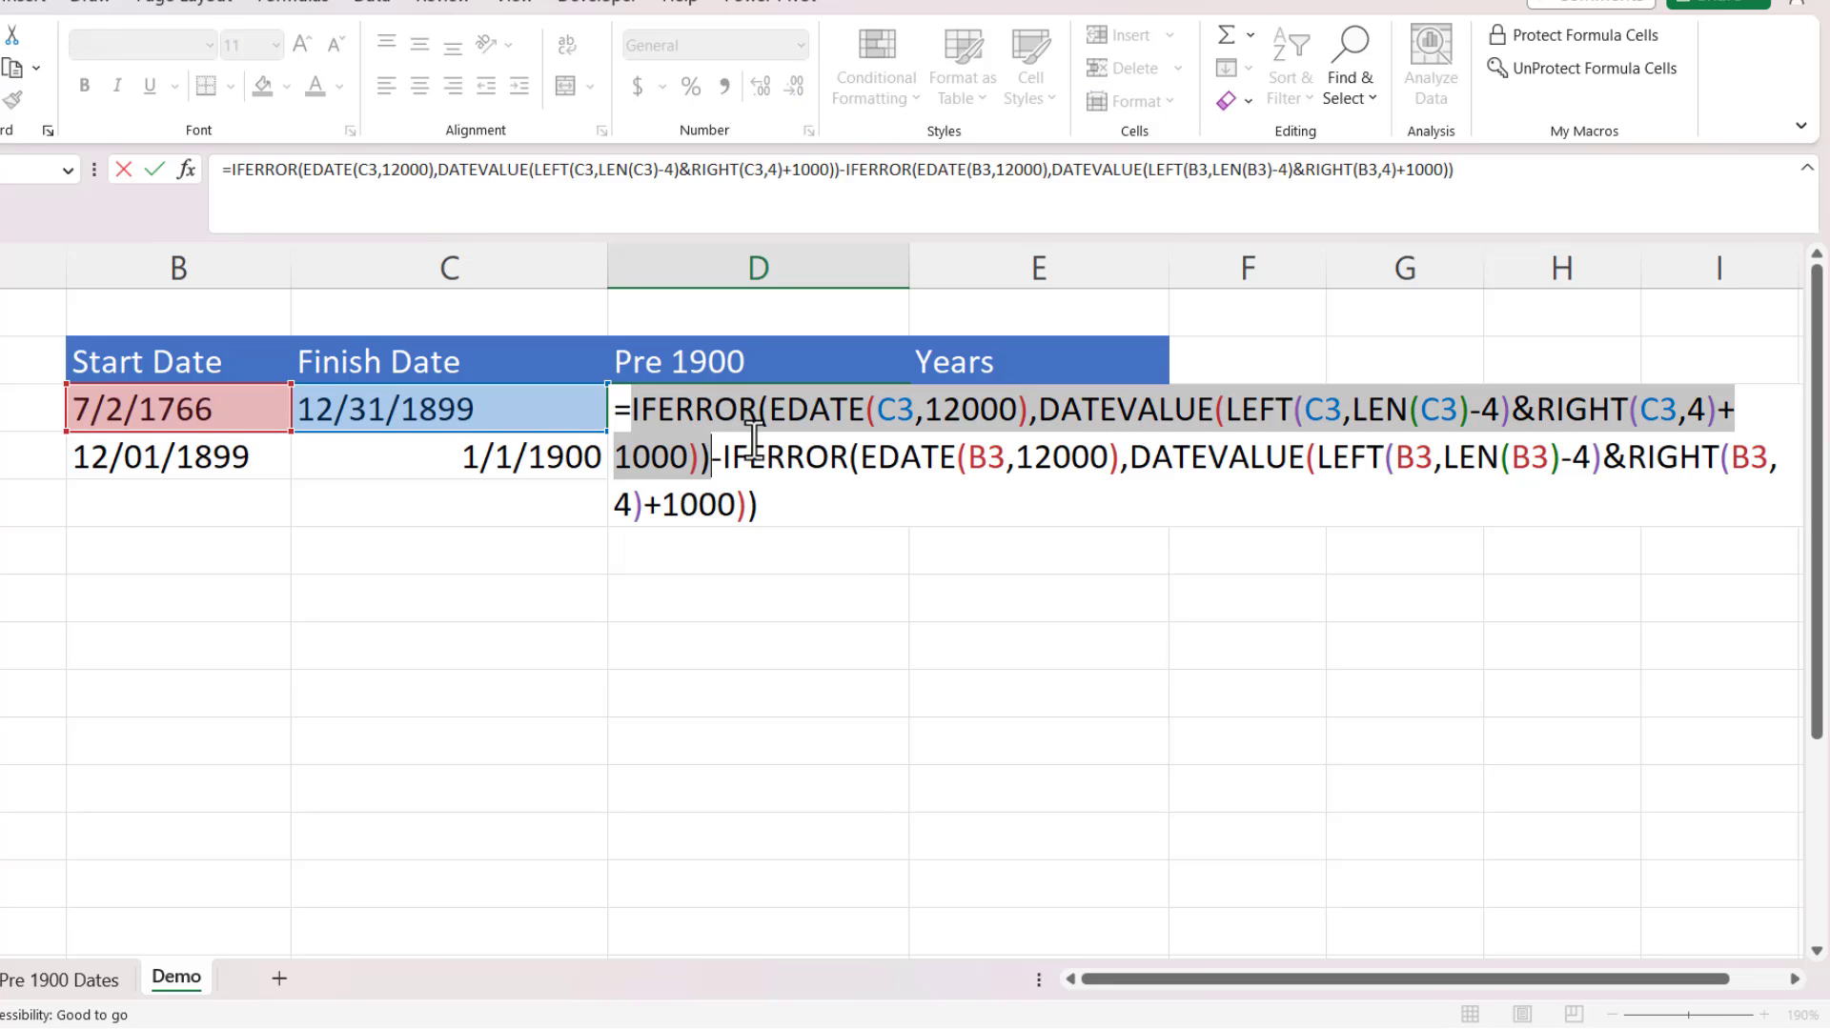
pyautogui.press('Return')
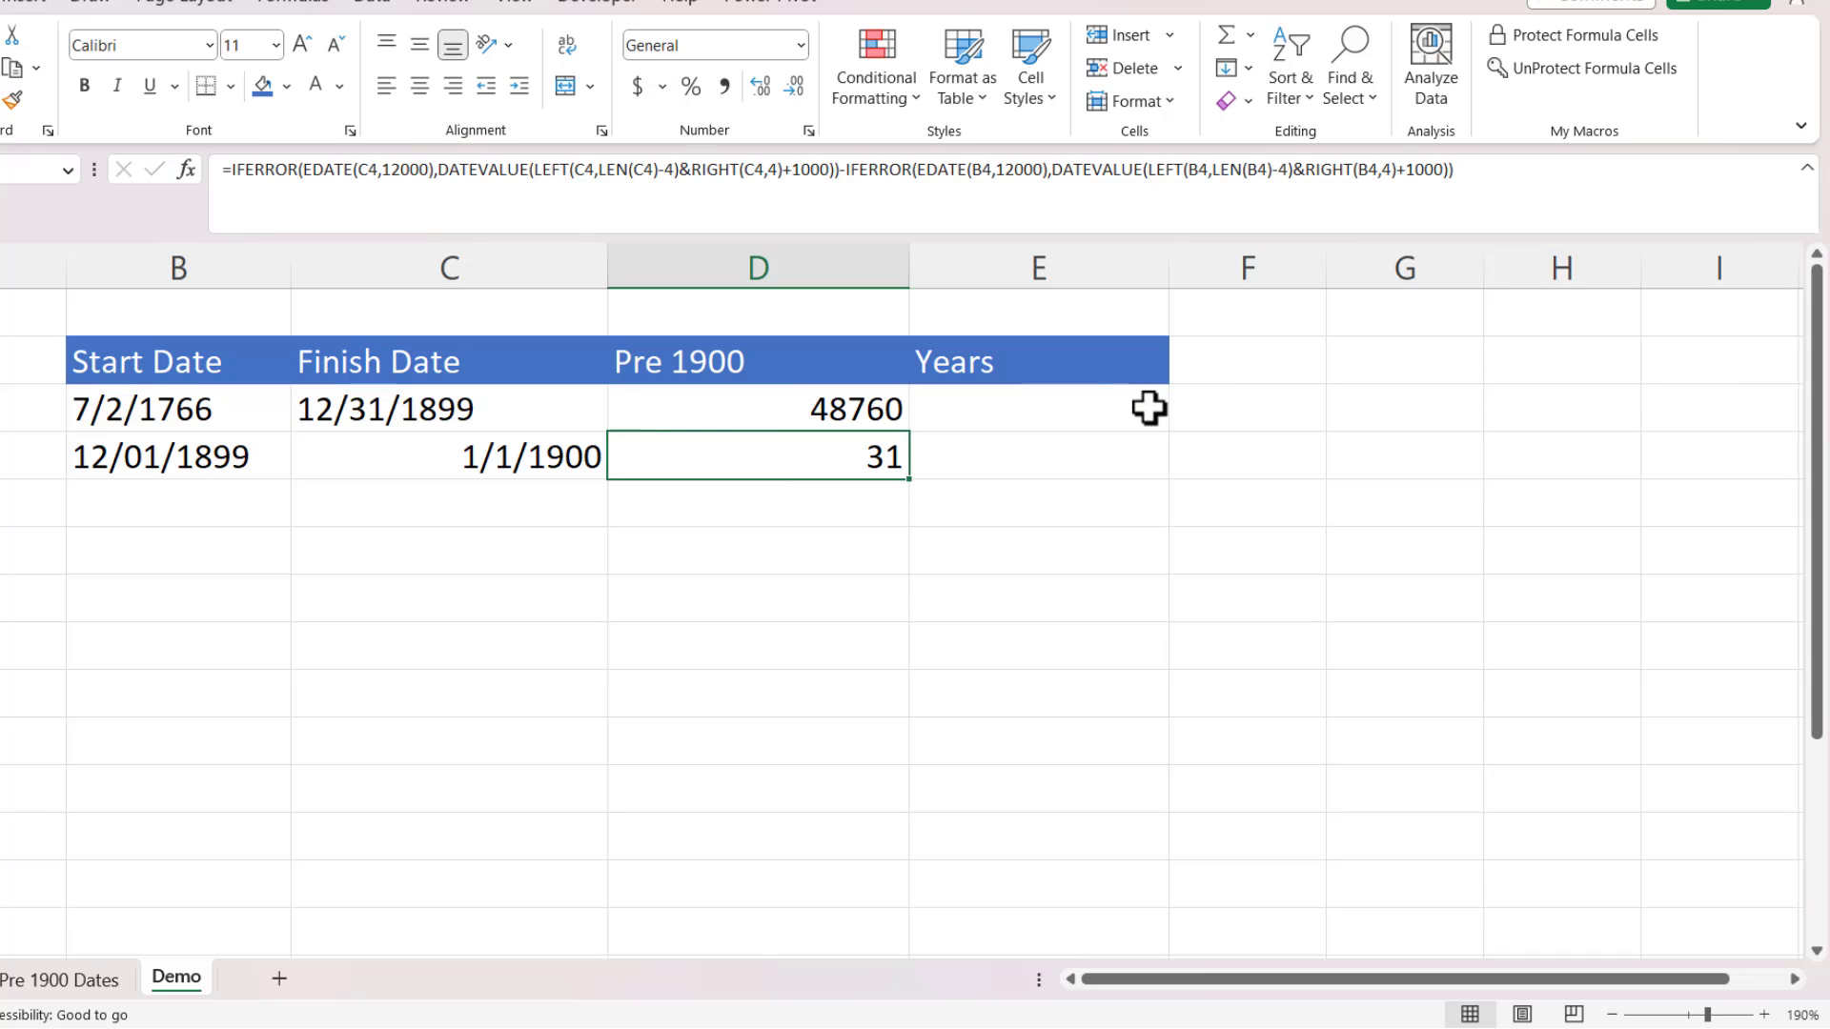
pyautogui.doubleClick(1062, 417)
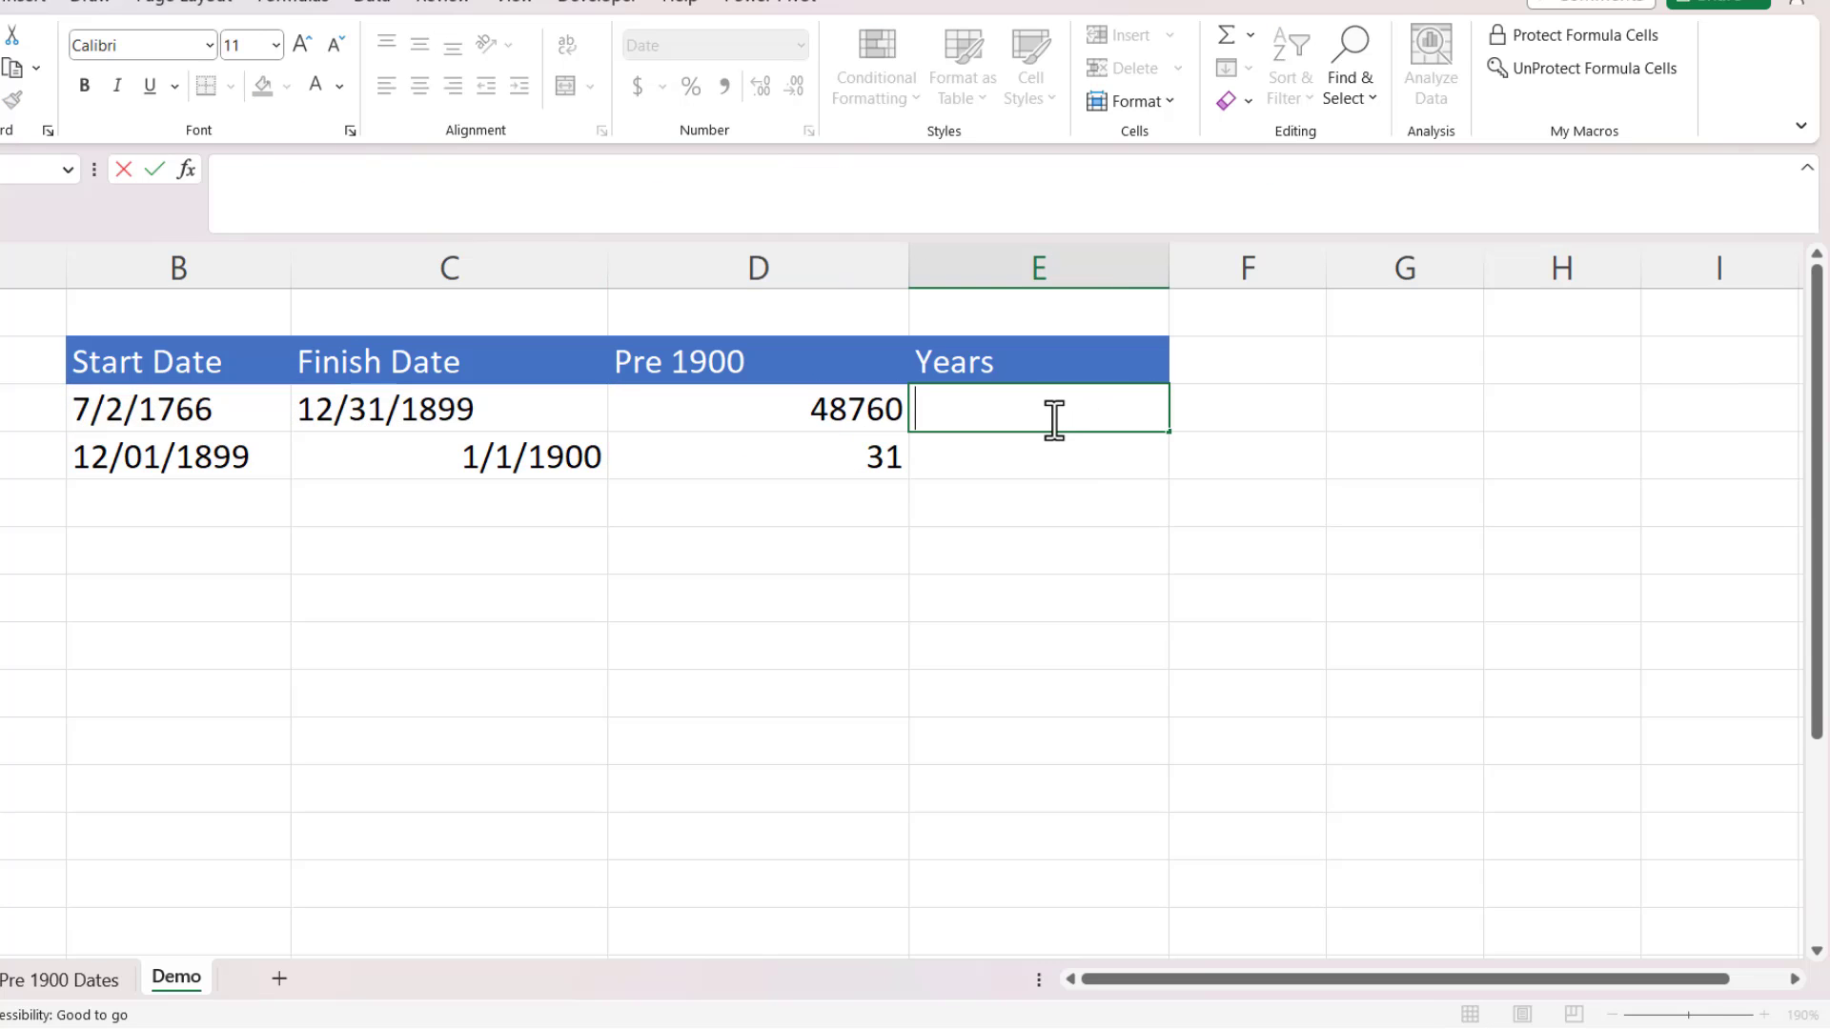
# Start =DATEDIF( in E3 with the pasted IFERROR term, switching its four C3 references to B3.
pyautogui.write('=dated')
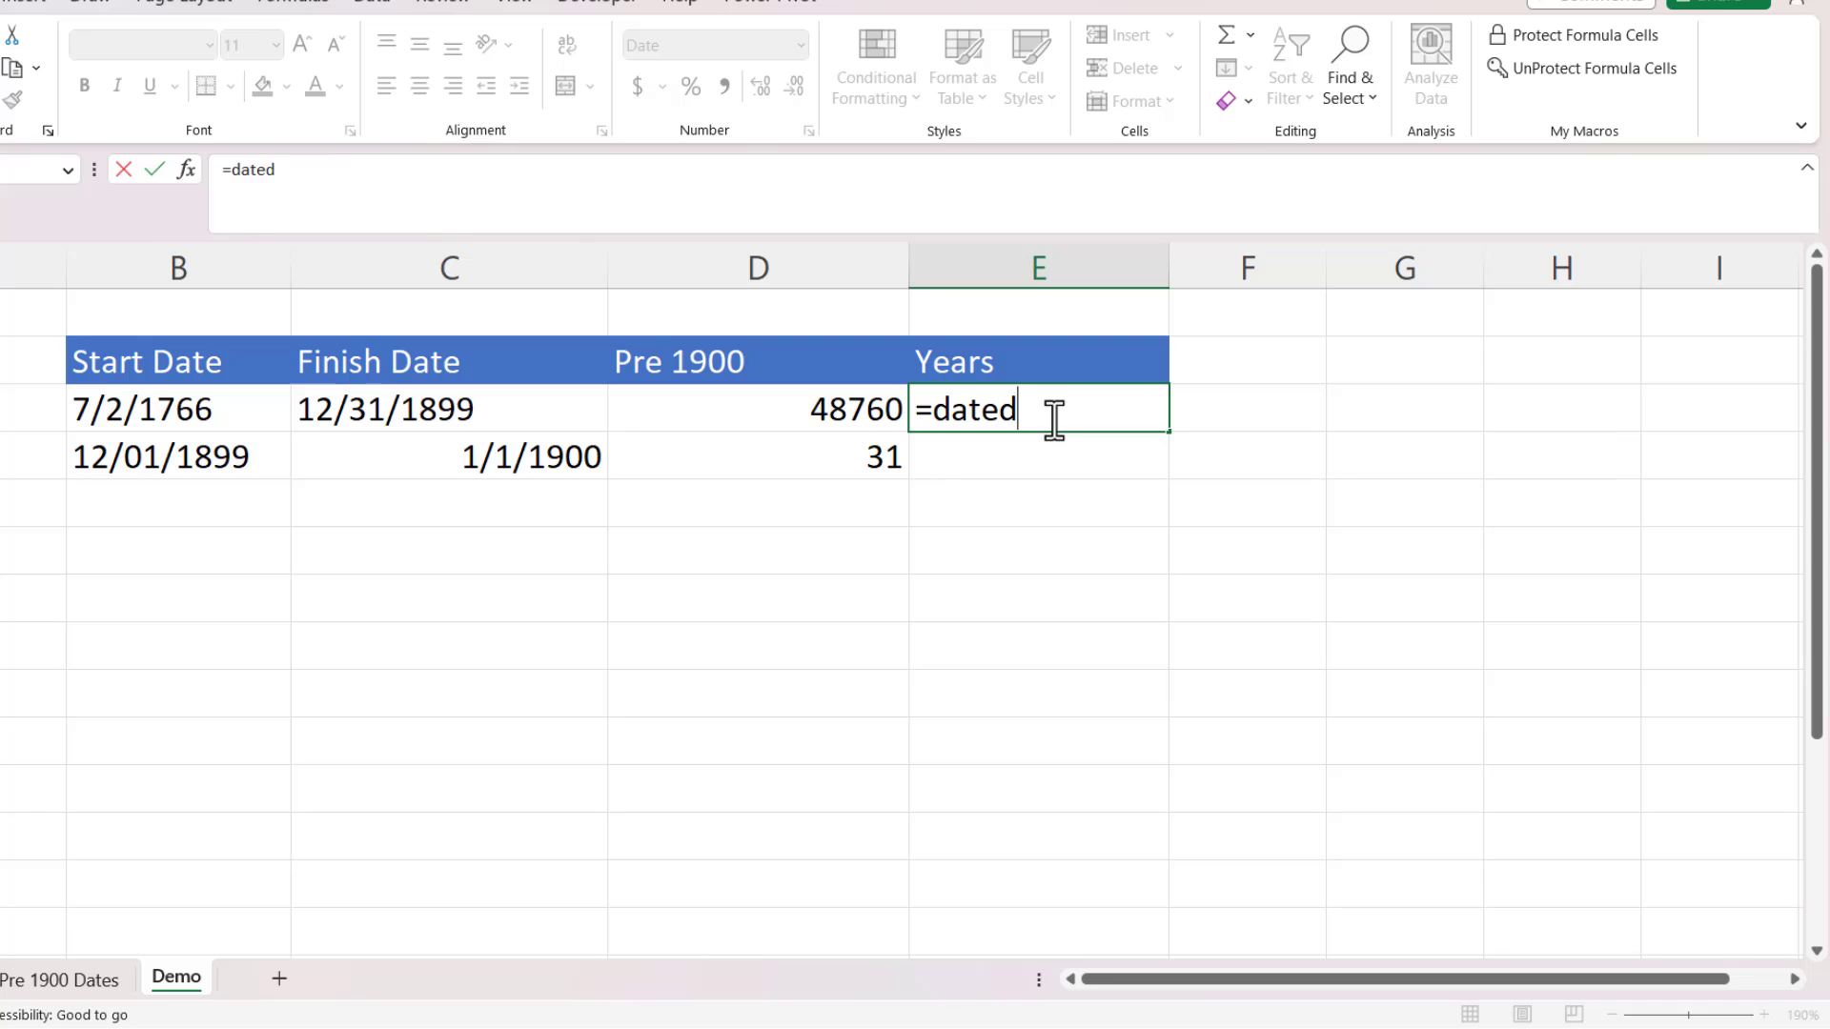
pyautogui.write('if(')
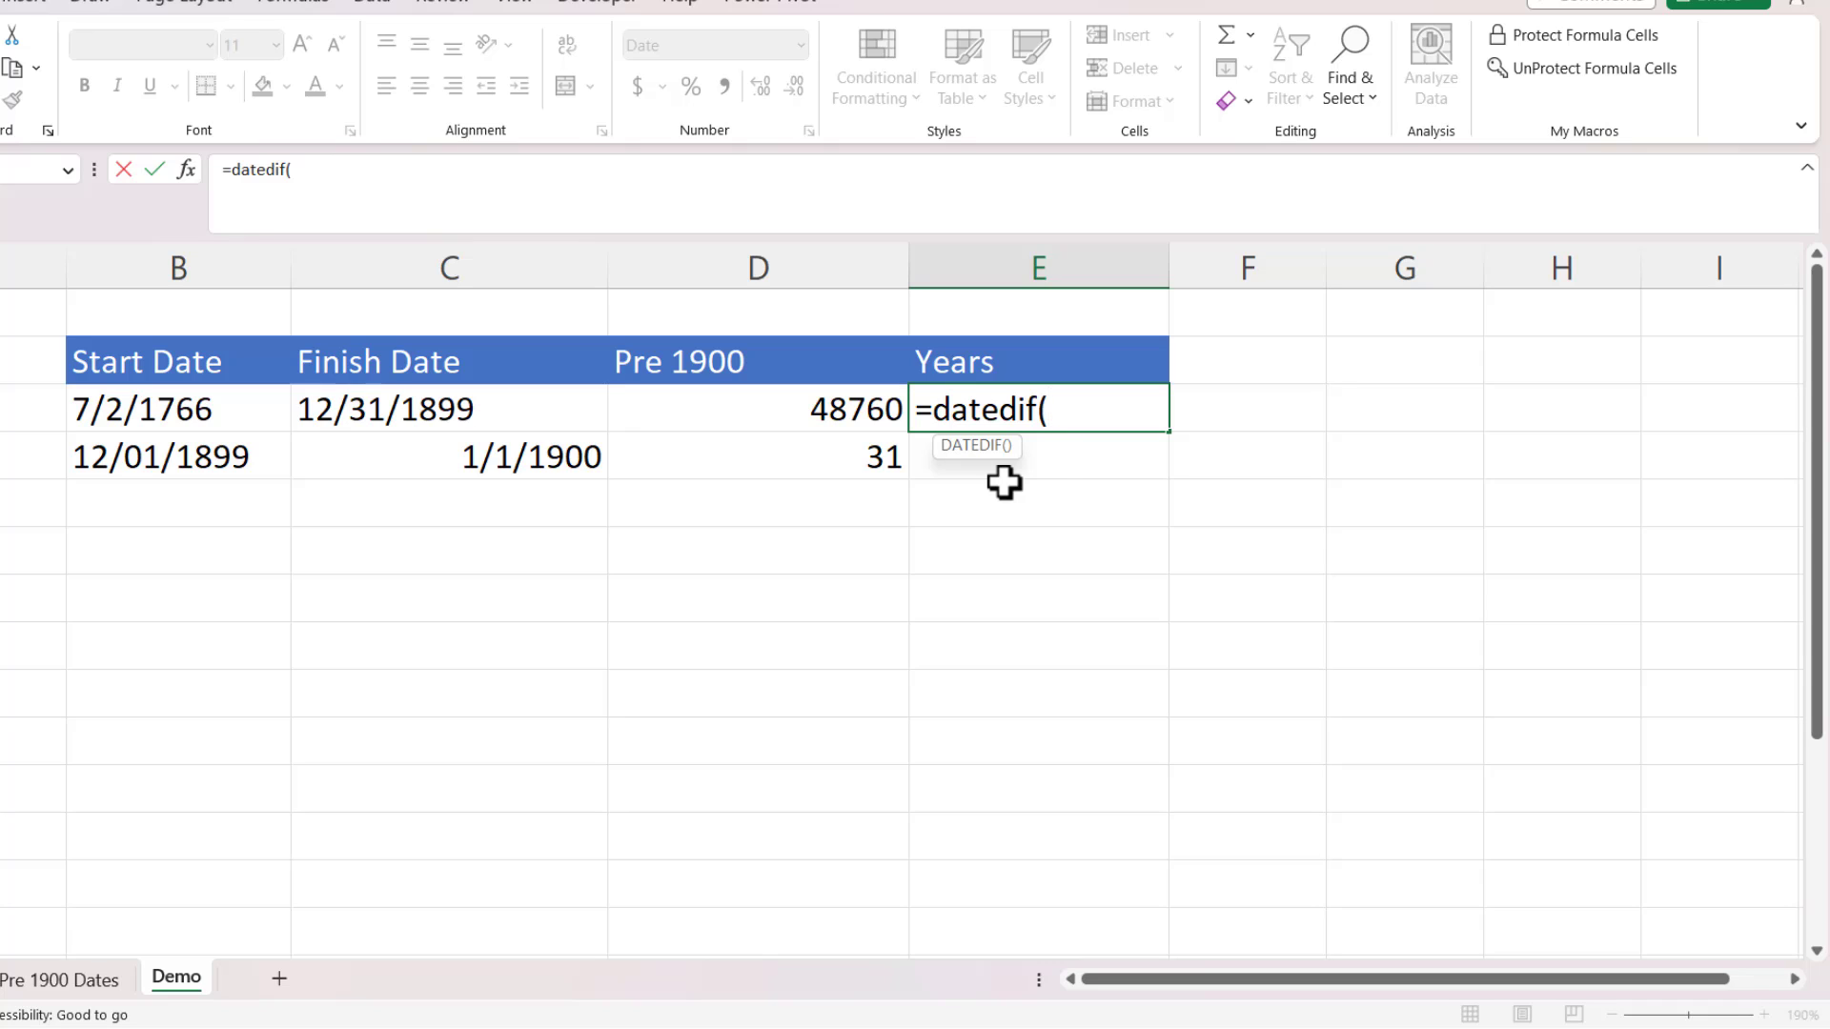
pyautogui.hotkey('ctrl', 'v')
pyautogui.click(1315, 408)
pyautogui.press('BackSpace')
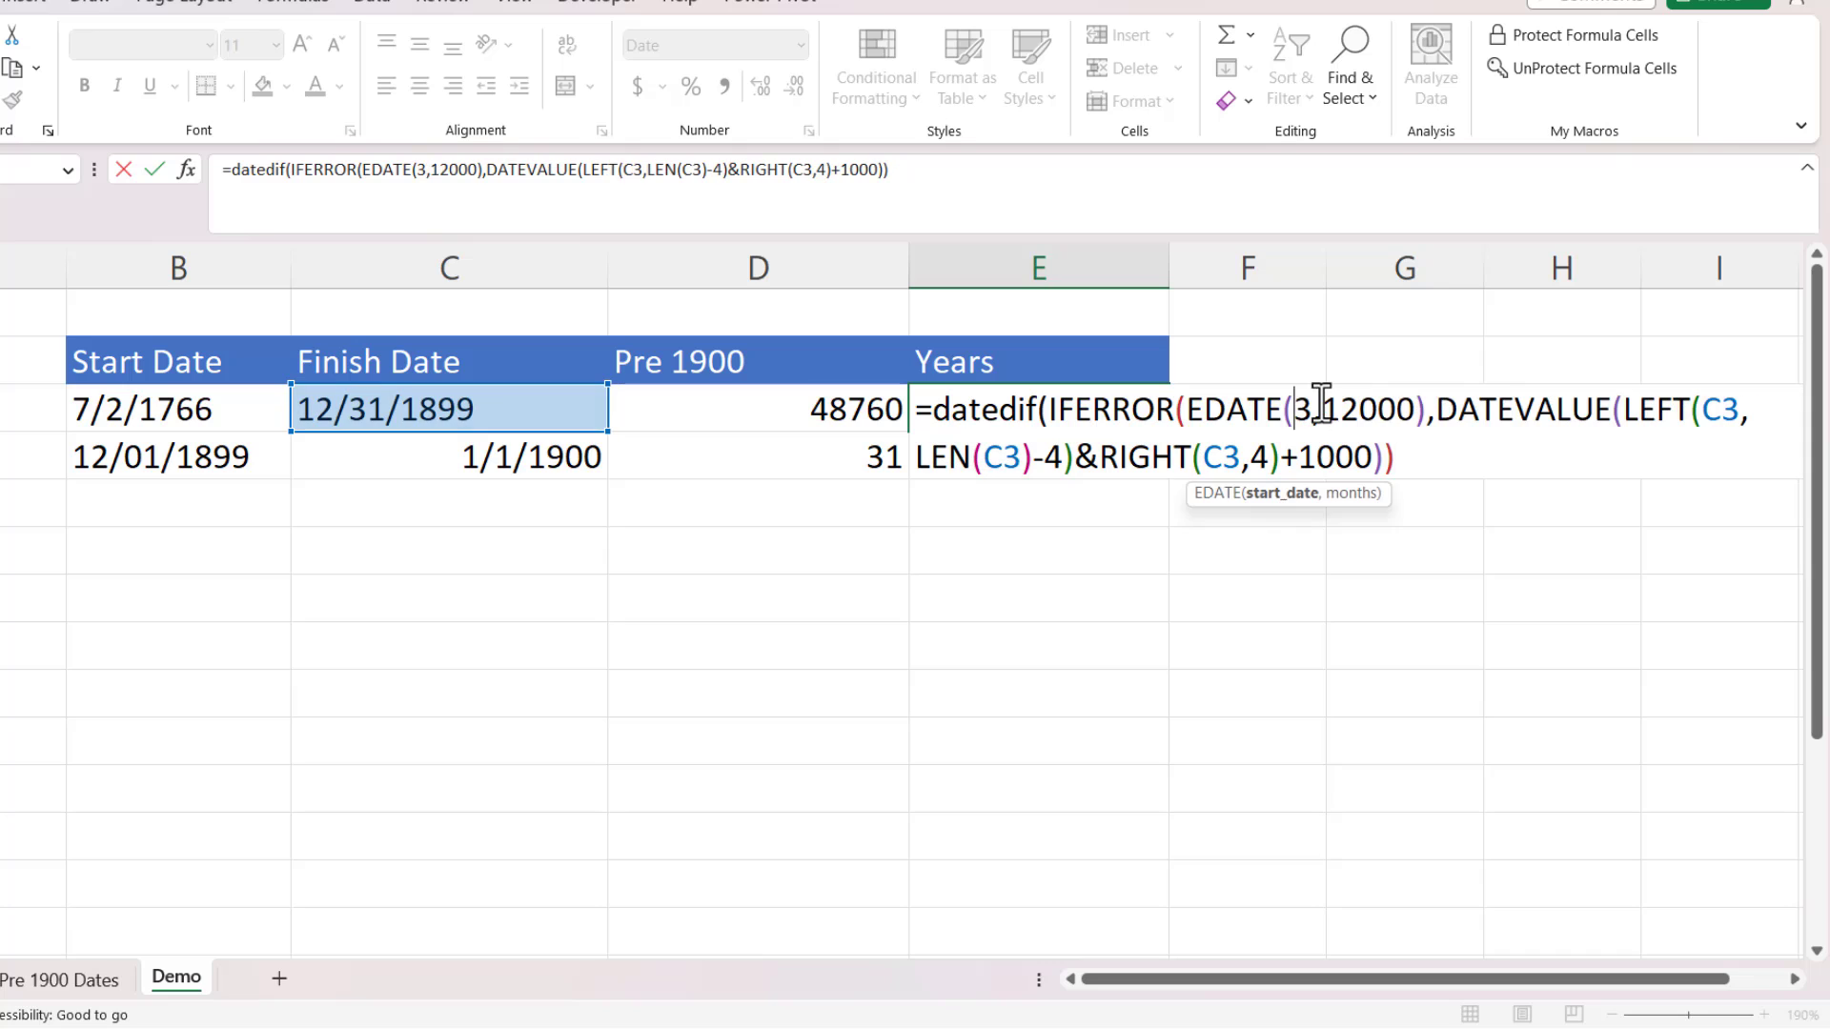
pyautogui.write('B')
pyautogui.click(1758, 407)
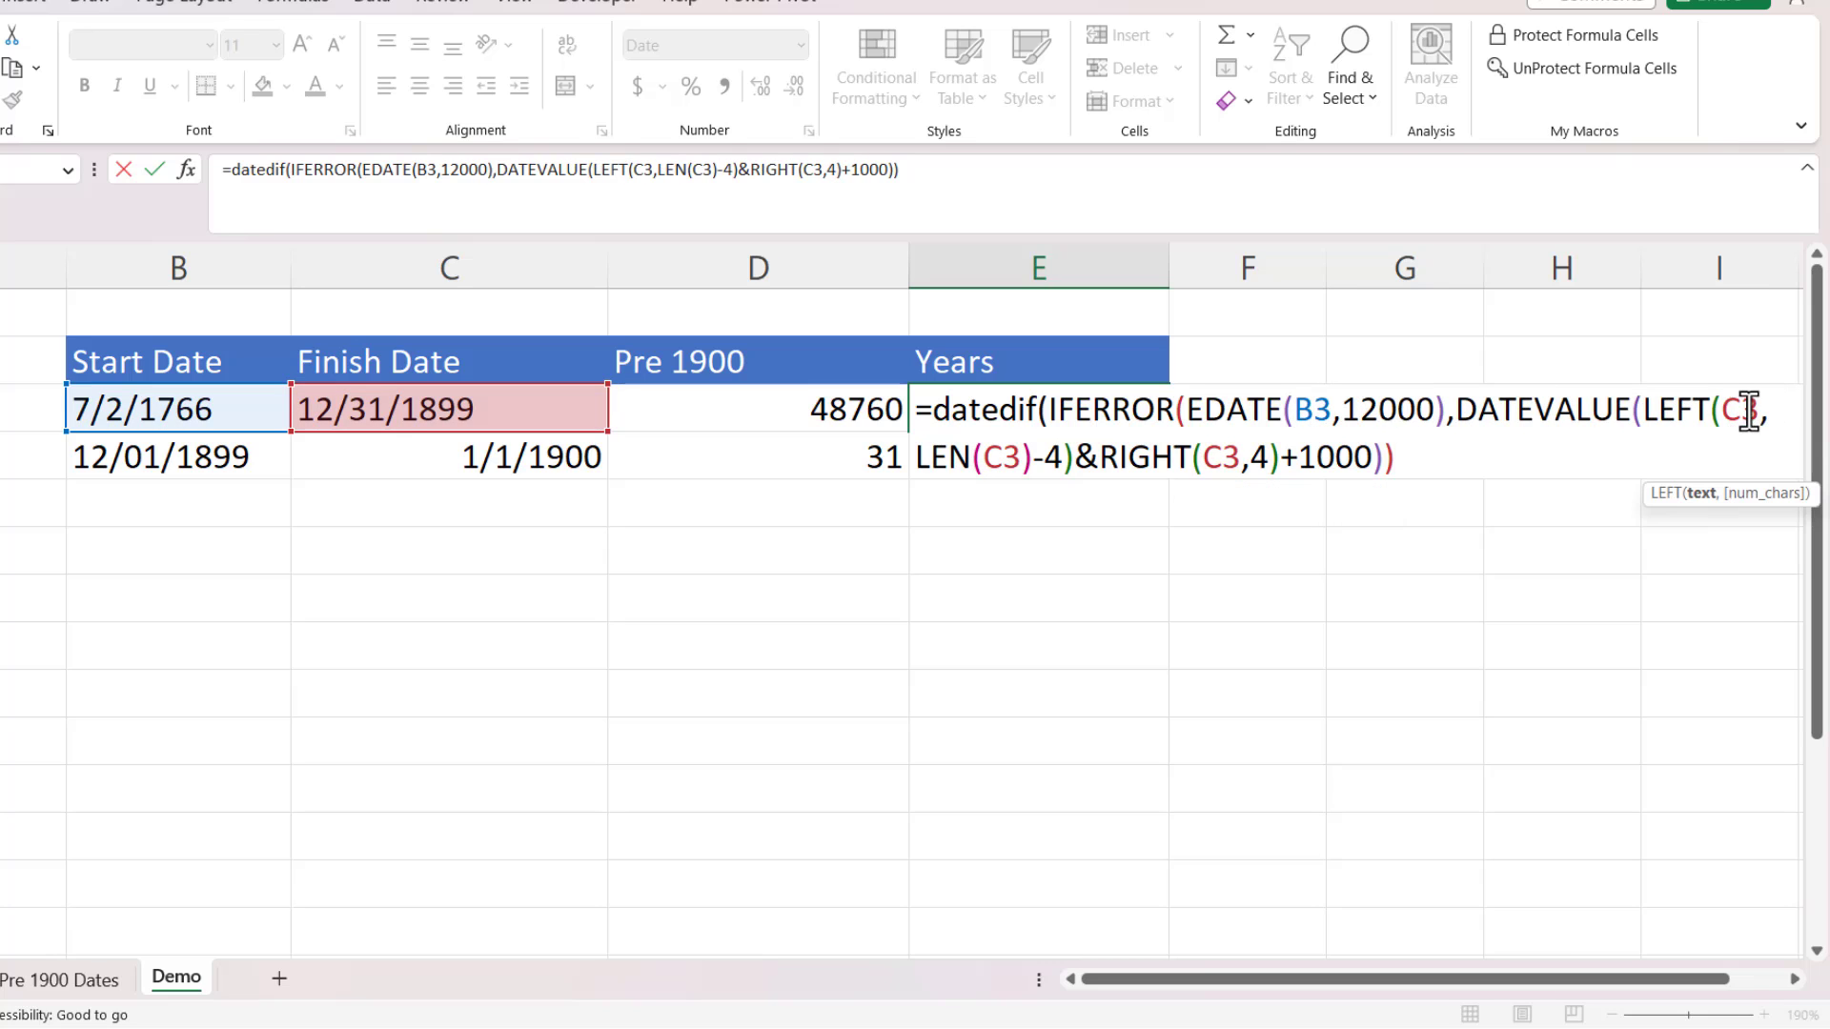
pyautogui.press('BackSpace')
pyautogui.write('B')
pyautogui.click(1010, 462)
pyautogui.press('BackSpace')
pyautogui.write('B')
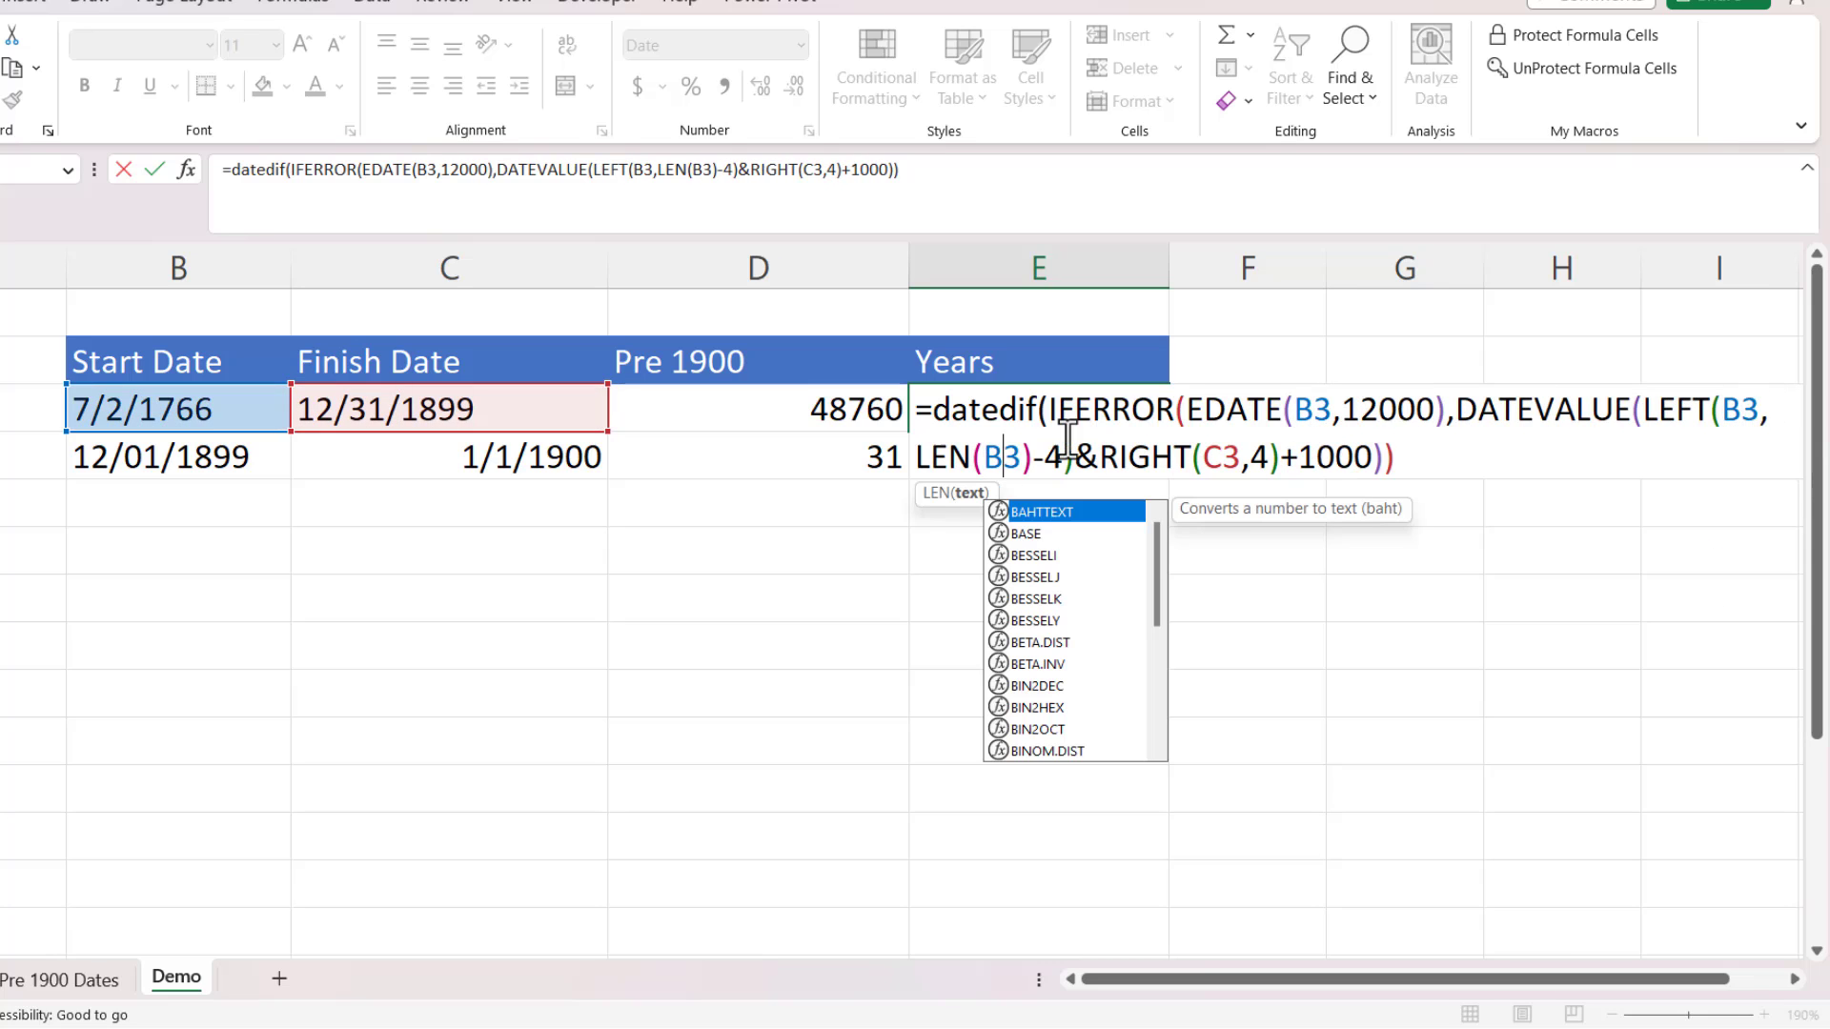
pyautogui.click(1221, 460)
pyautogui.press('BackSpace')
pyautogui.write('B')
# Add the C3 finish-date conversion as the second argument and format E3 as General to show 133.
pyautogui.click(1445, 457)
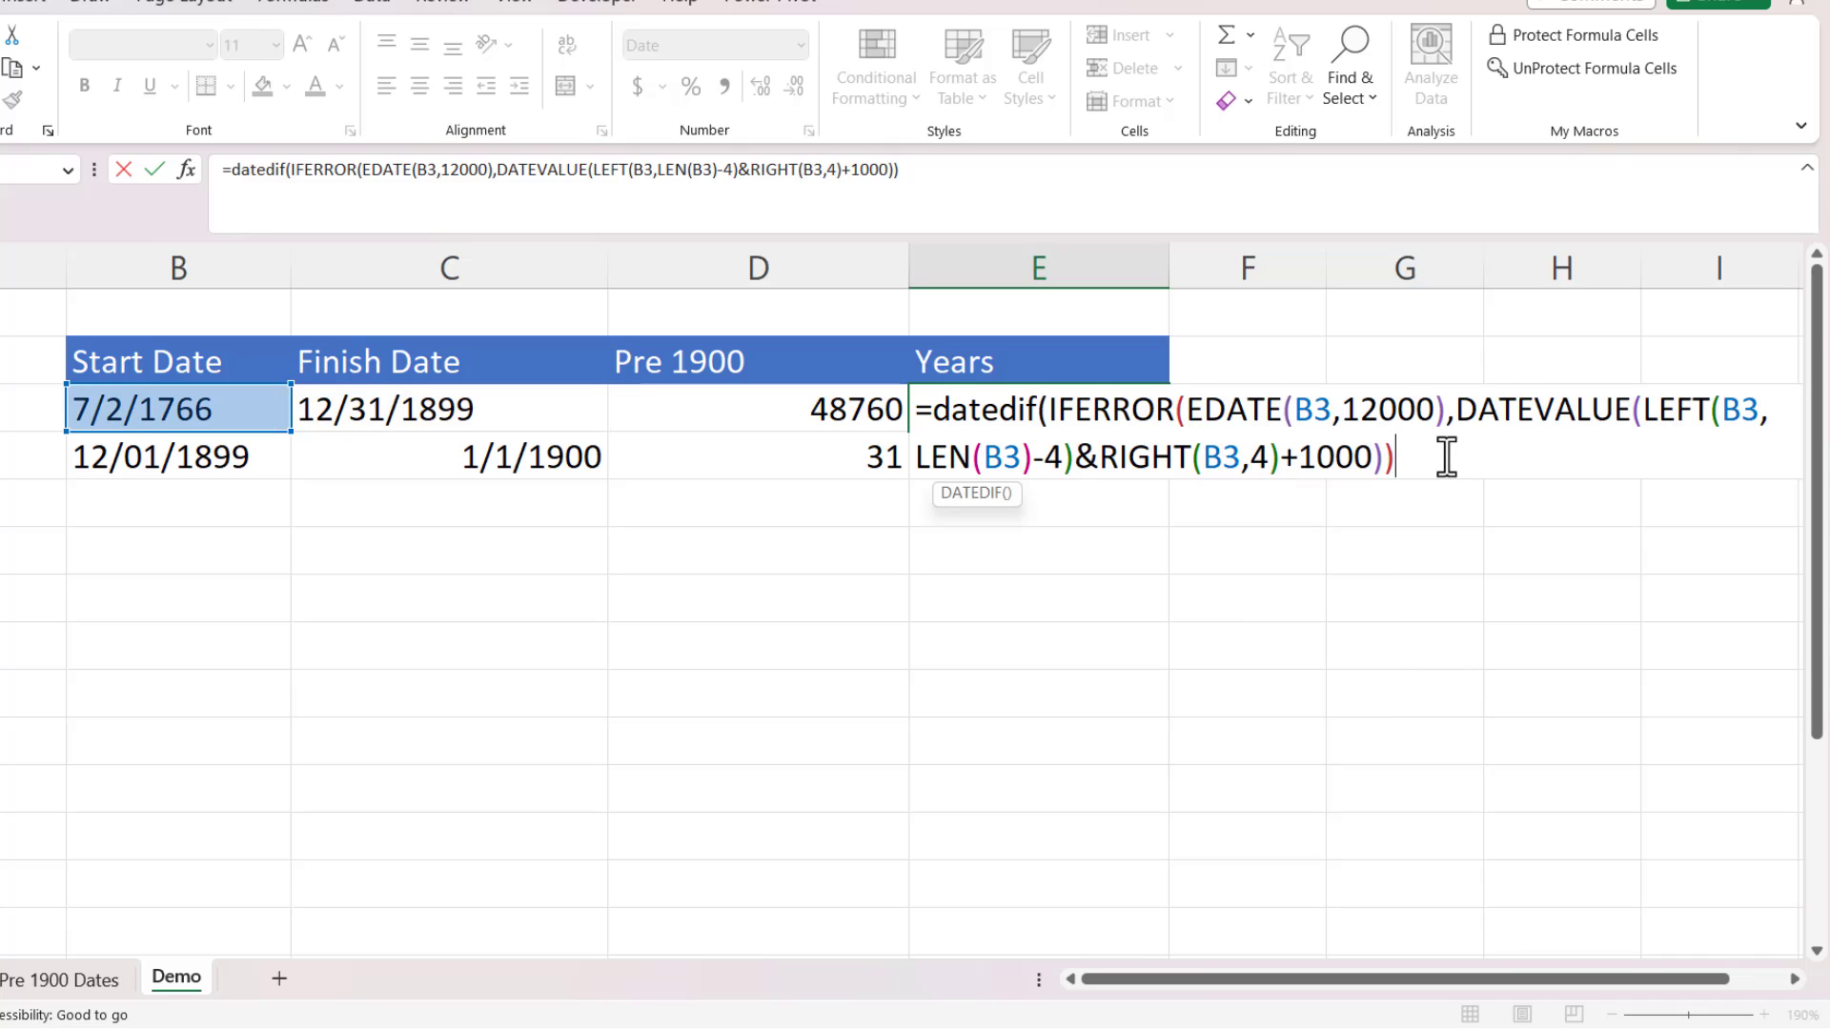
pyautogui.write(',')
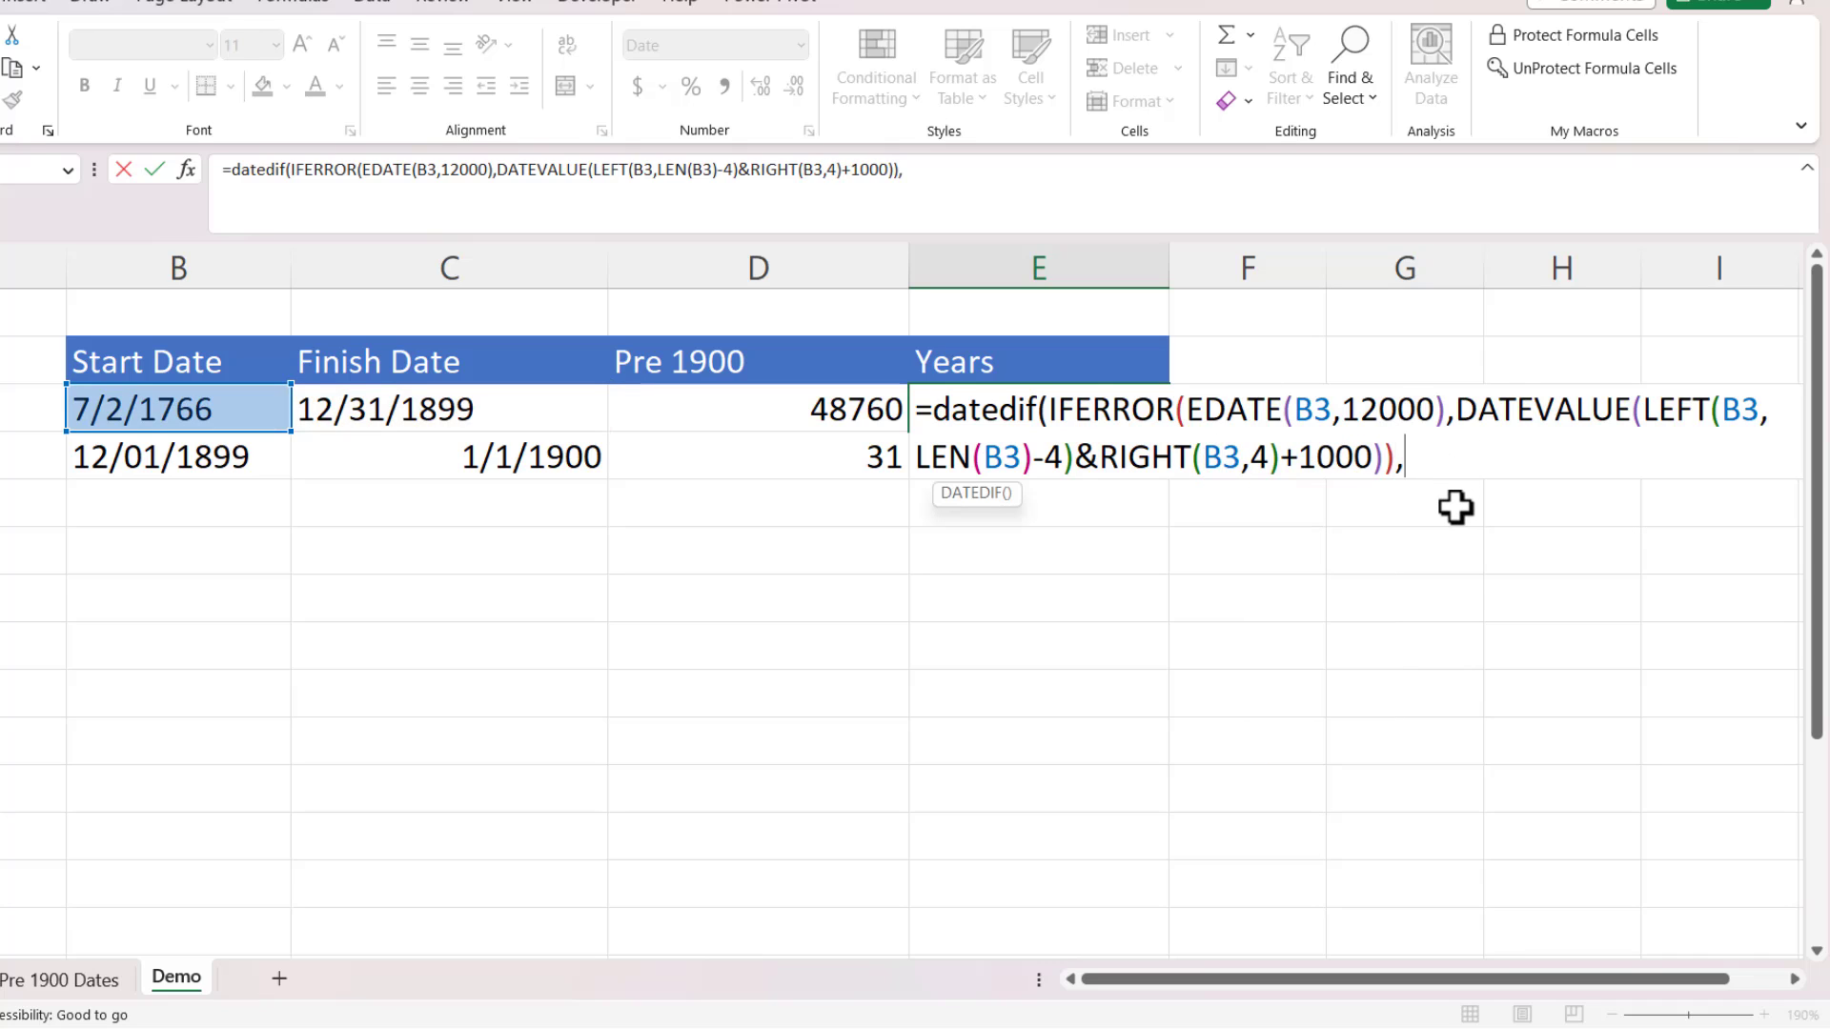
pyautogui.write('IFERROR(EDATE(C3,12000),DATEVALUE(LEFT(C3,LEN(C3)-4)&RIGHT(C3,4)+1000))')
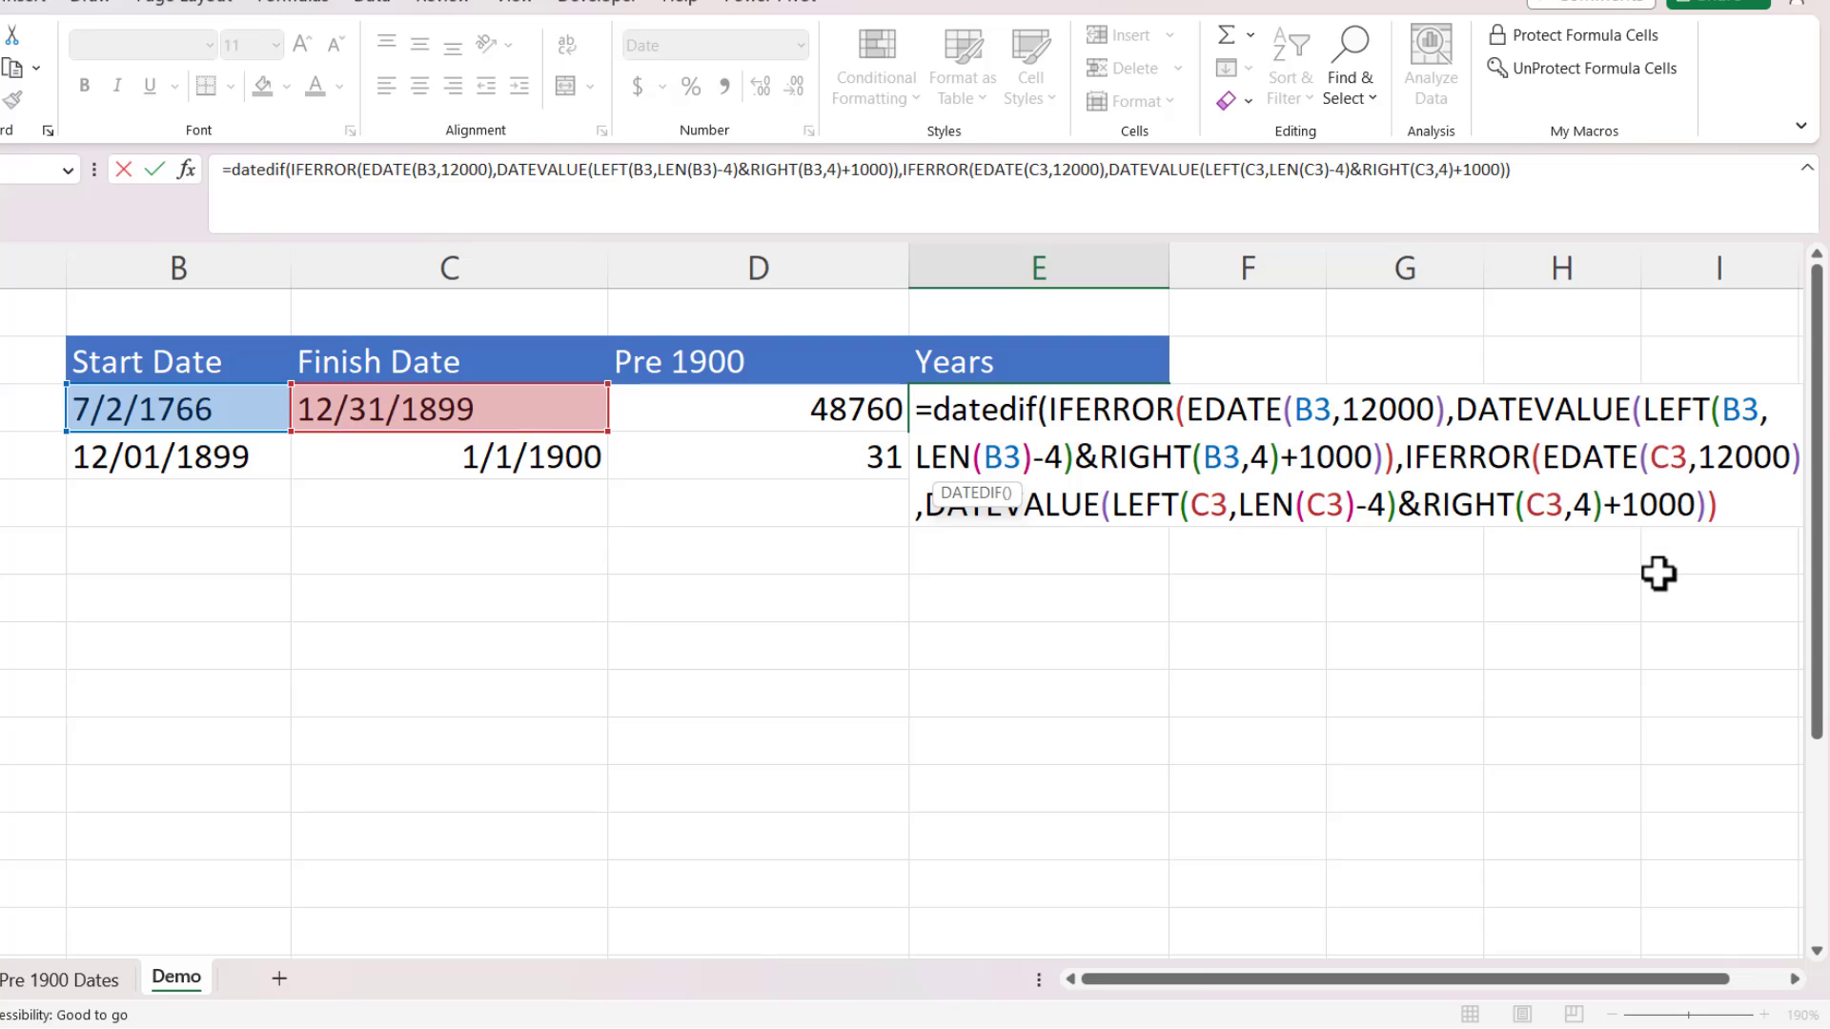
pyautogui.write(',"Y')
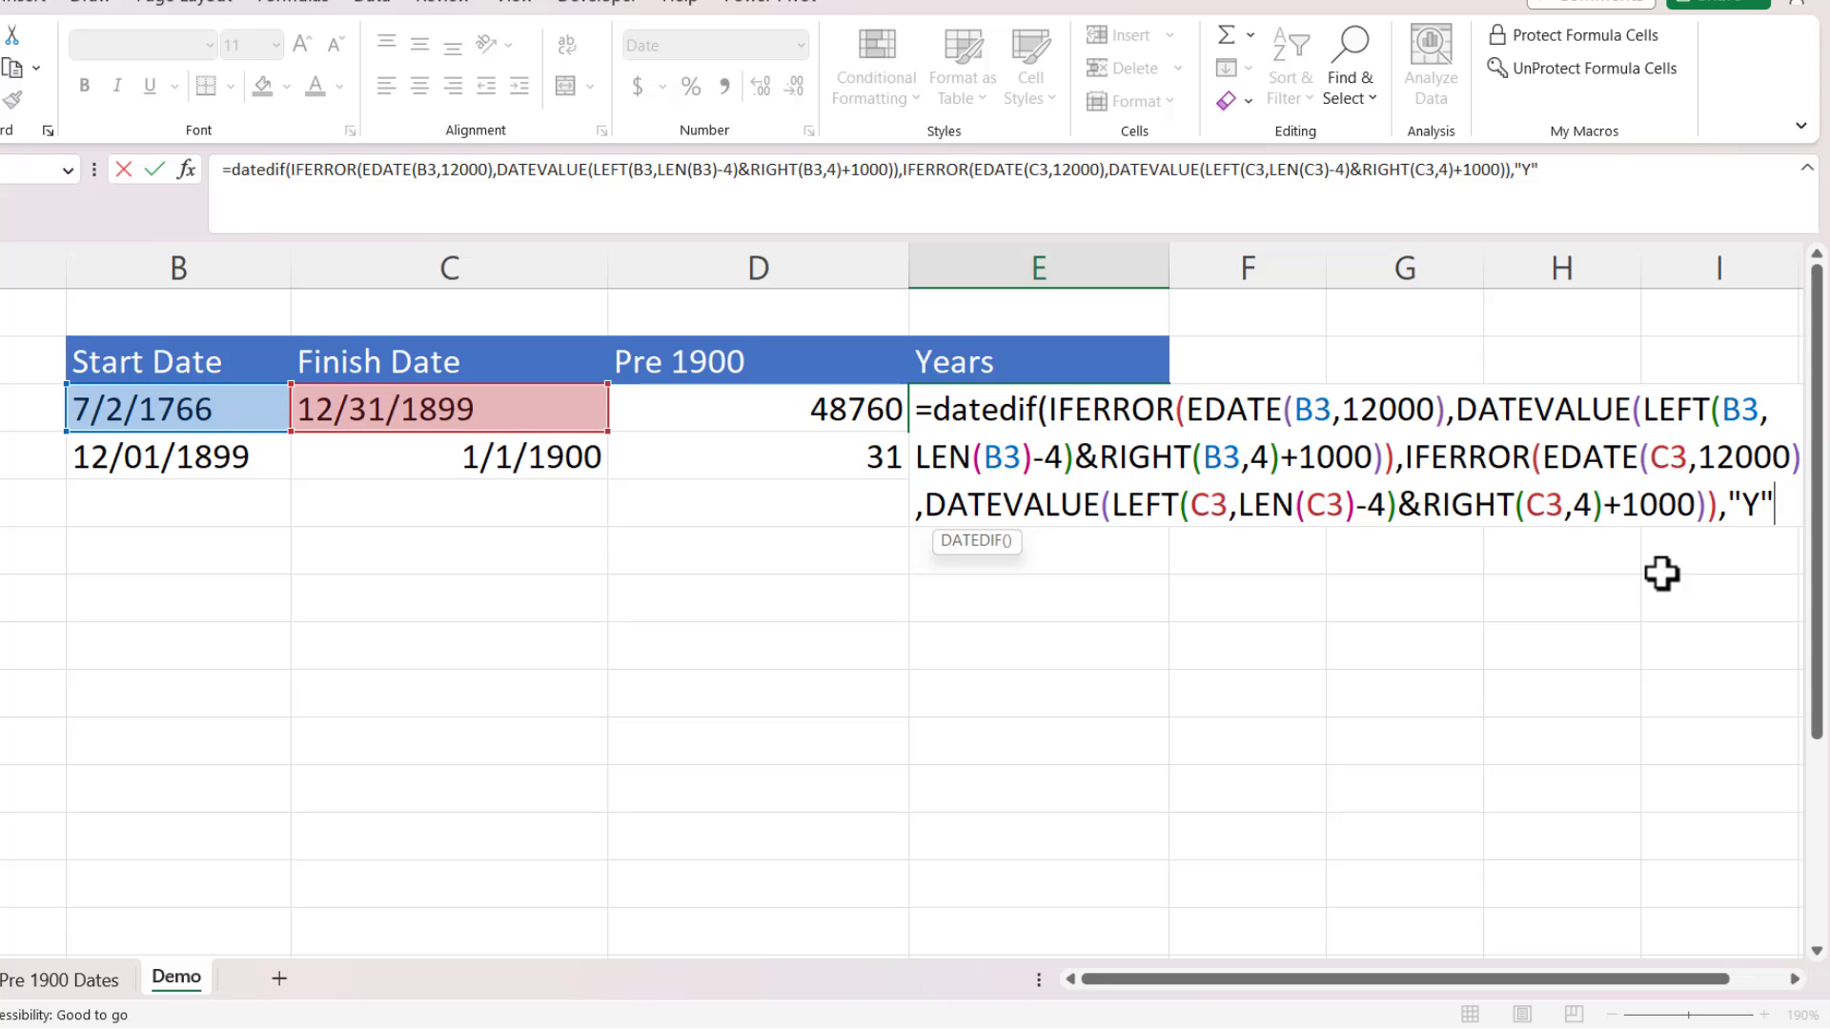
pyautogui.press('Return')
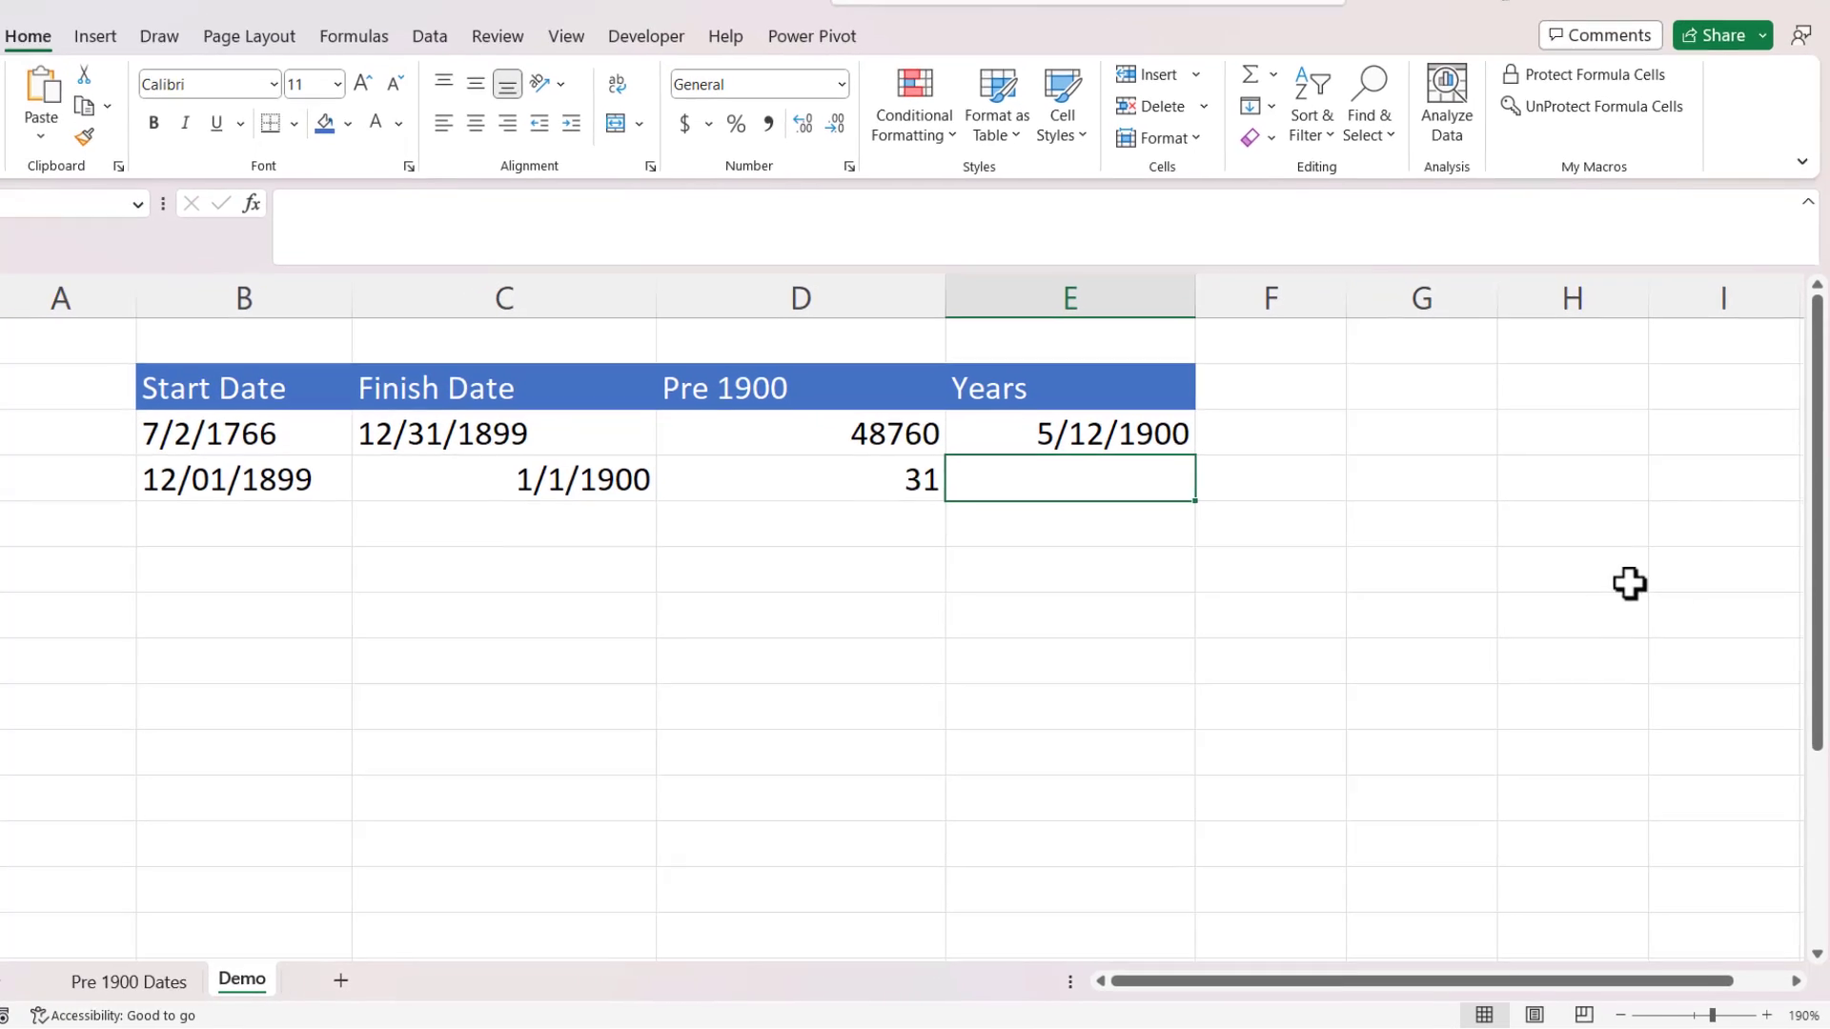
pyautogui.click(1046, 433)
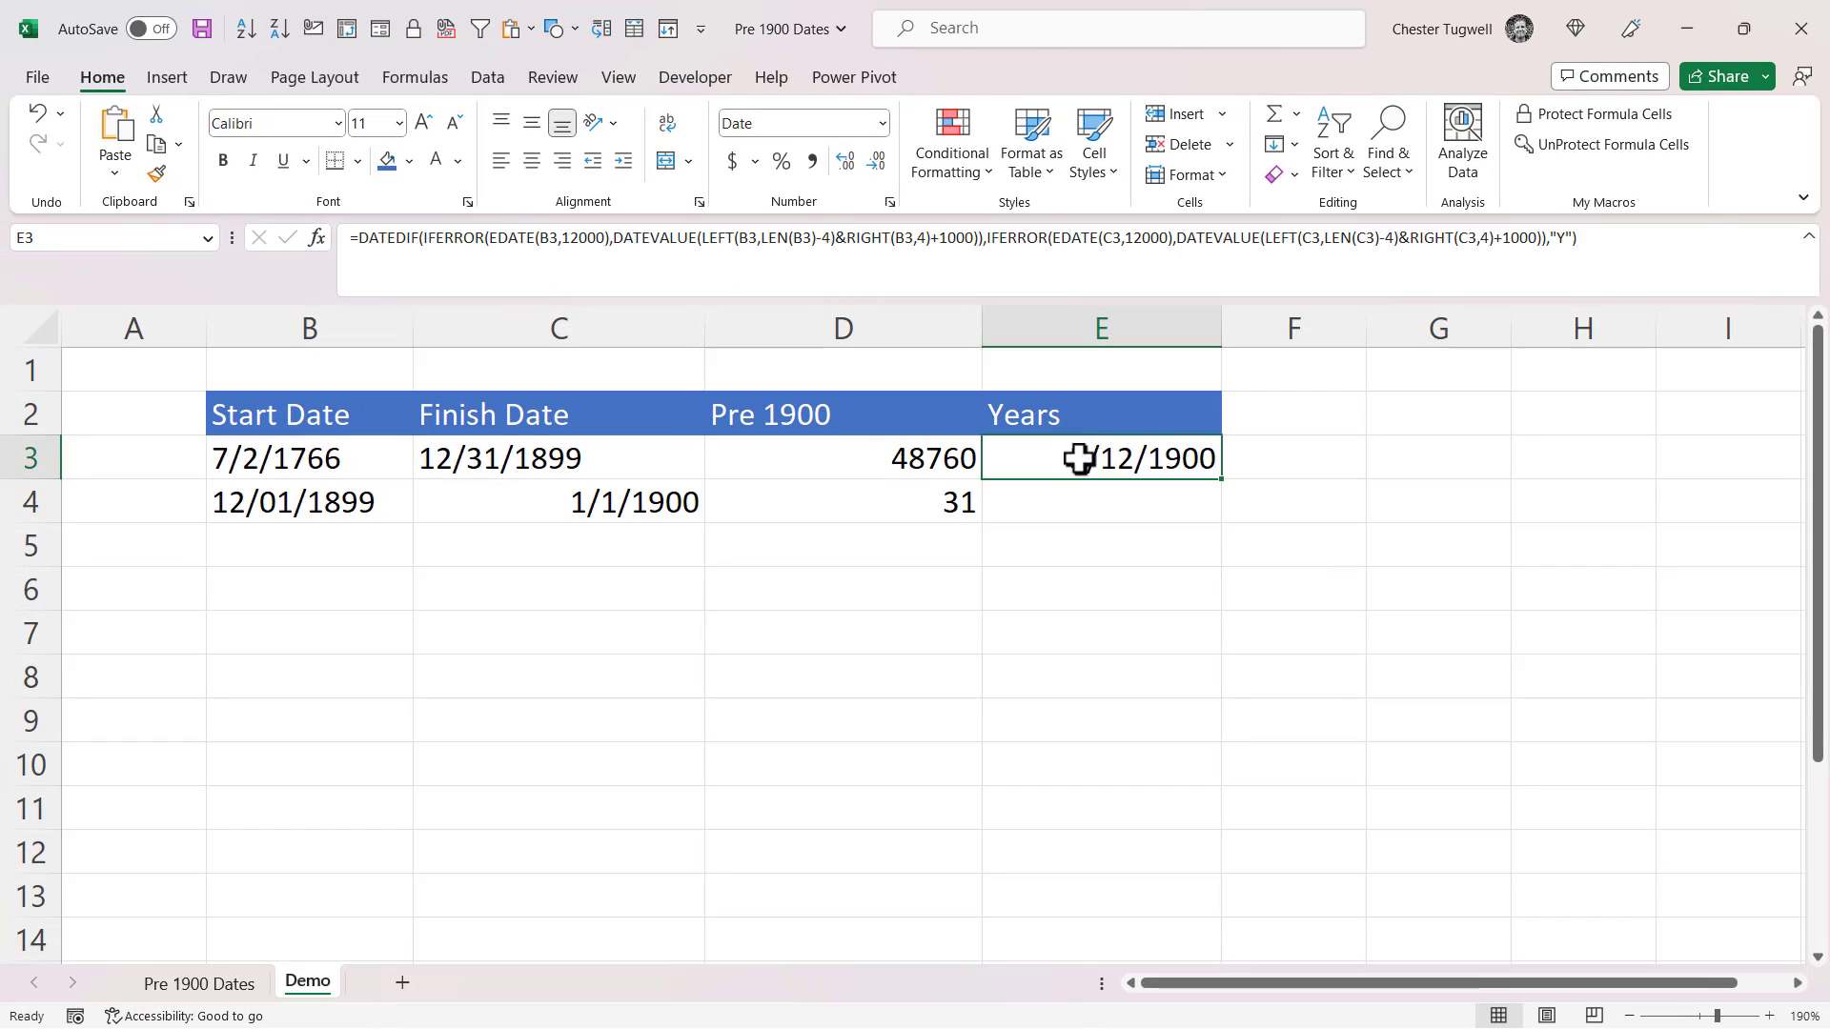
pyautogui.click(877, 122)
pyautogui.click(850, 155)
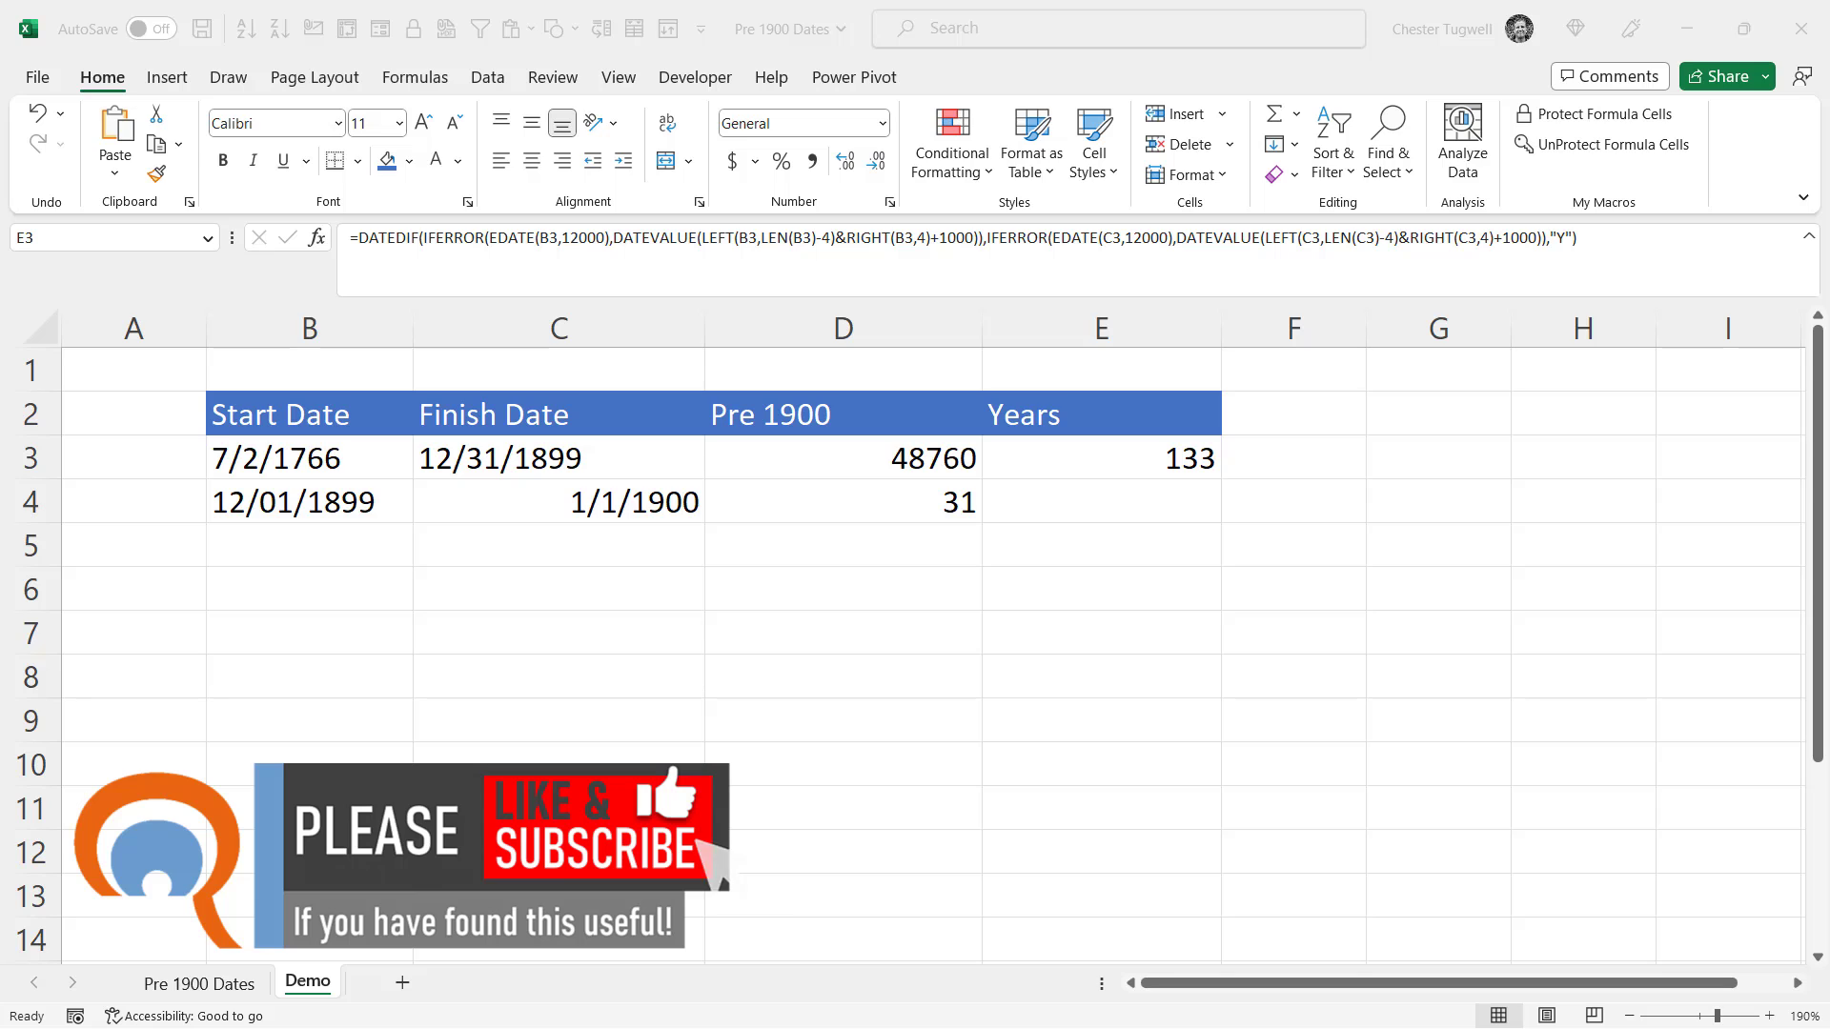
# Enter the Months header in F2 and copy E3's Years formula into F3.
pyautogui.click(1287, 411)
pyautogui.write('Months')
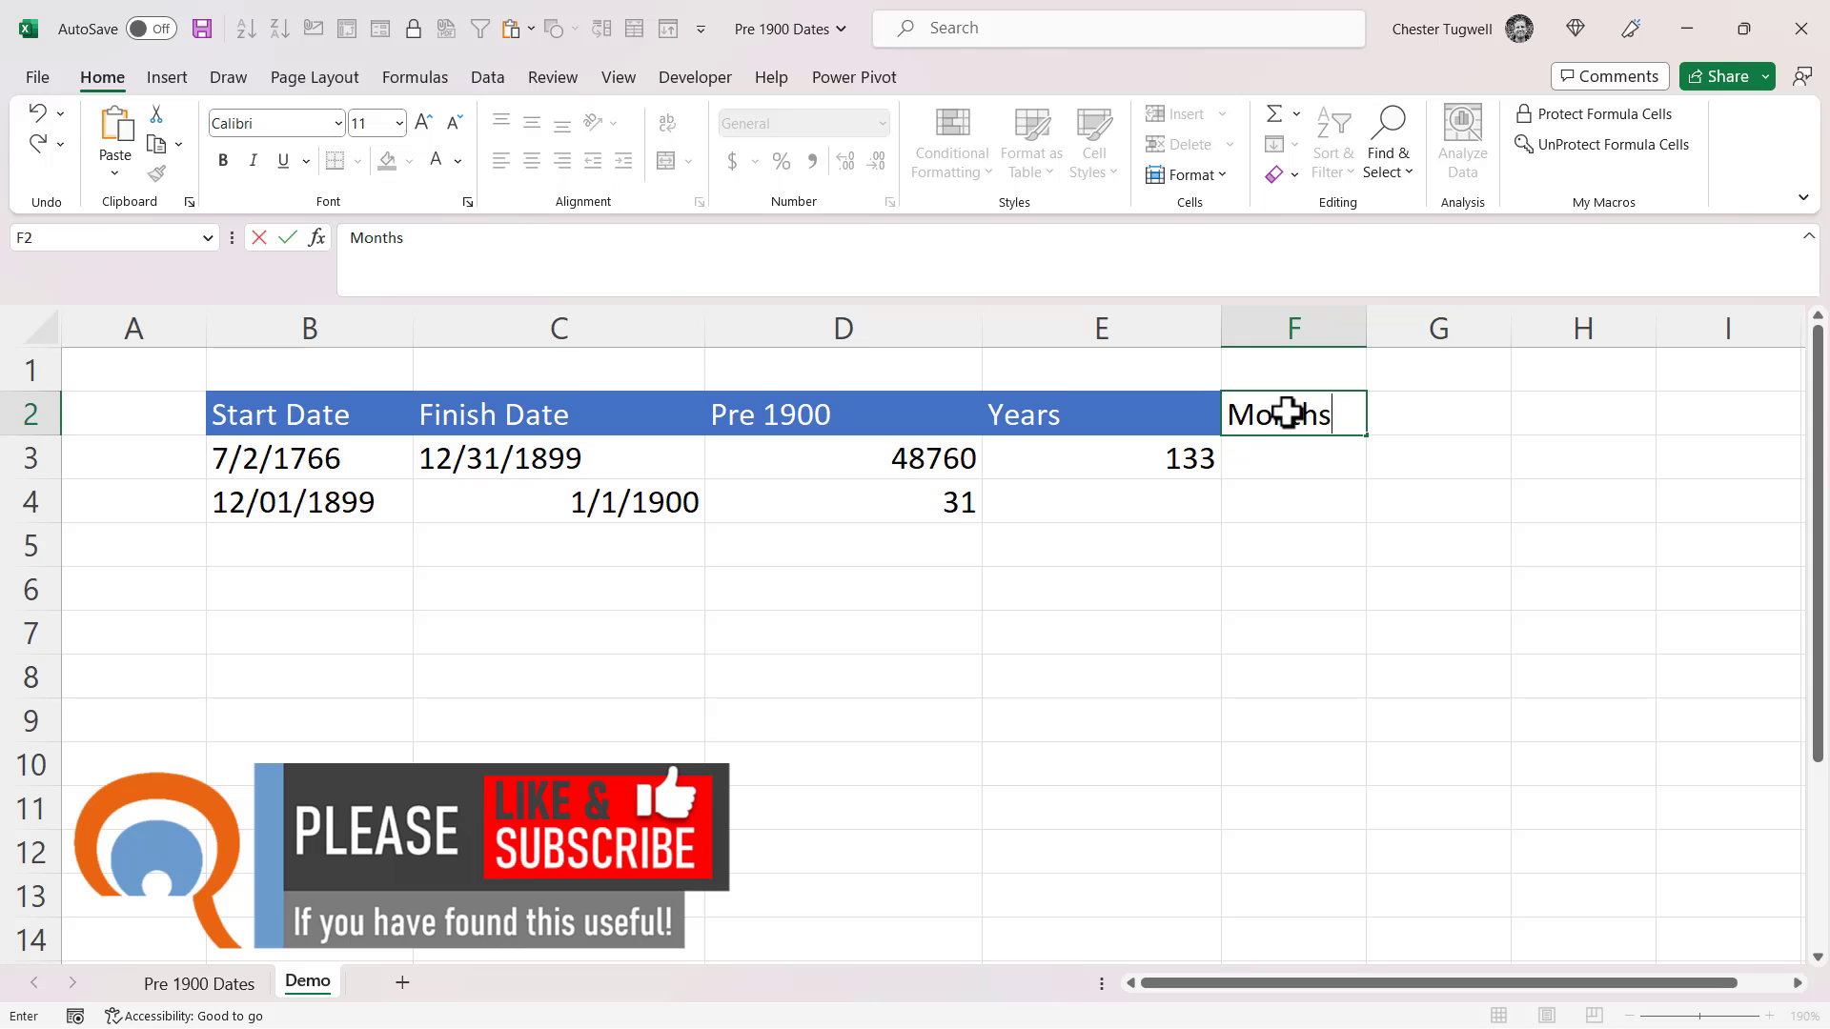
pyautogui.press('Return')
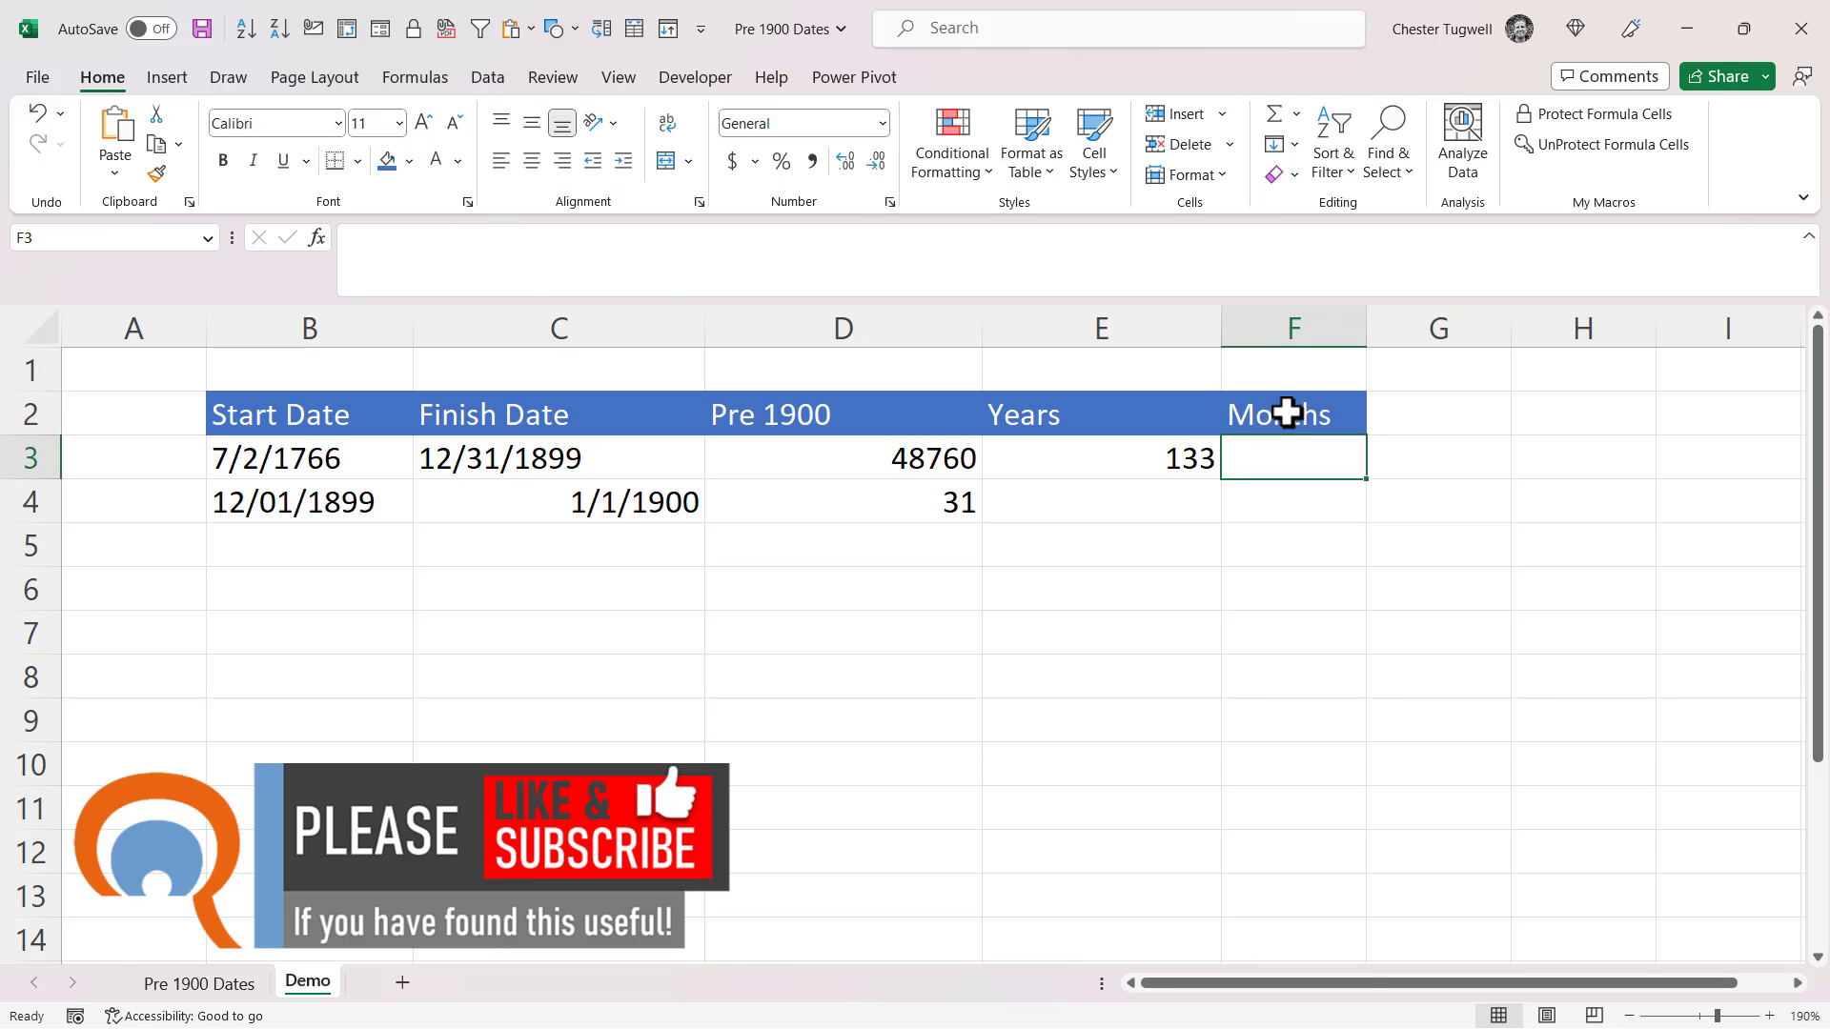
pyautogui.doubleClick(1164, 460)
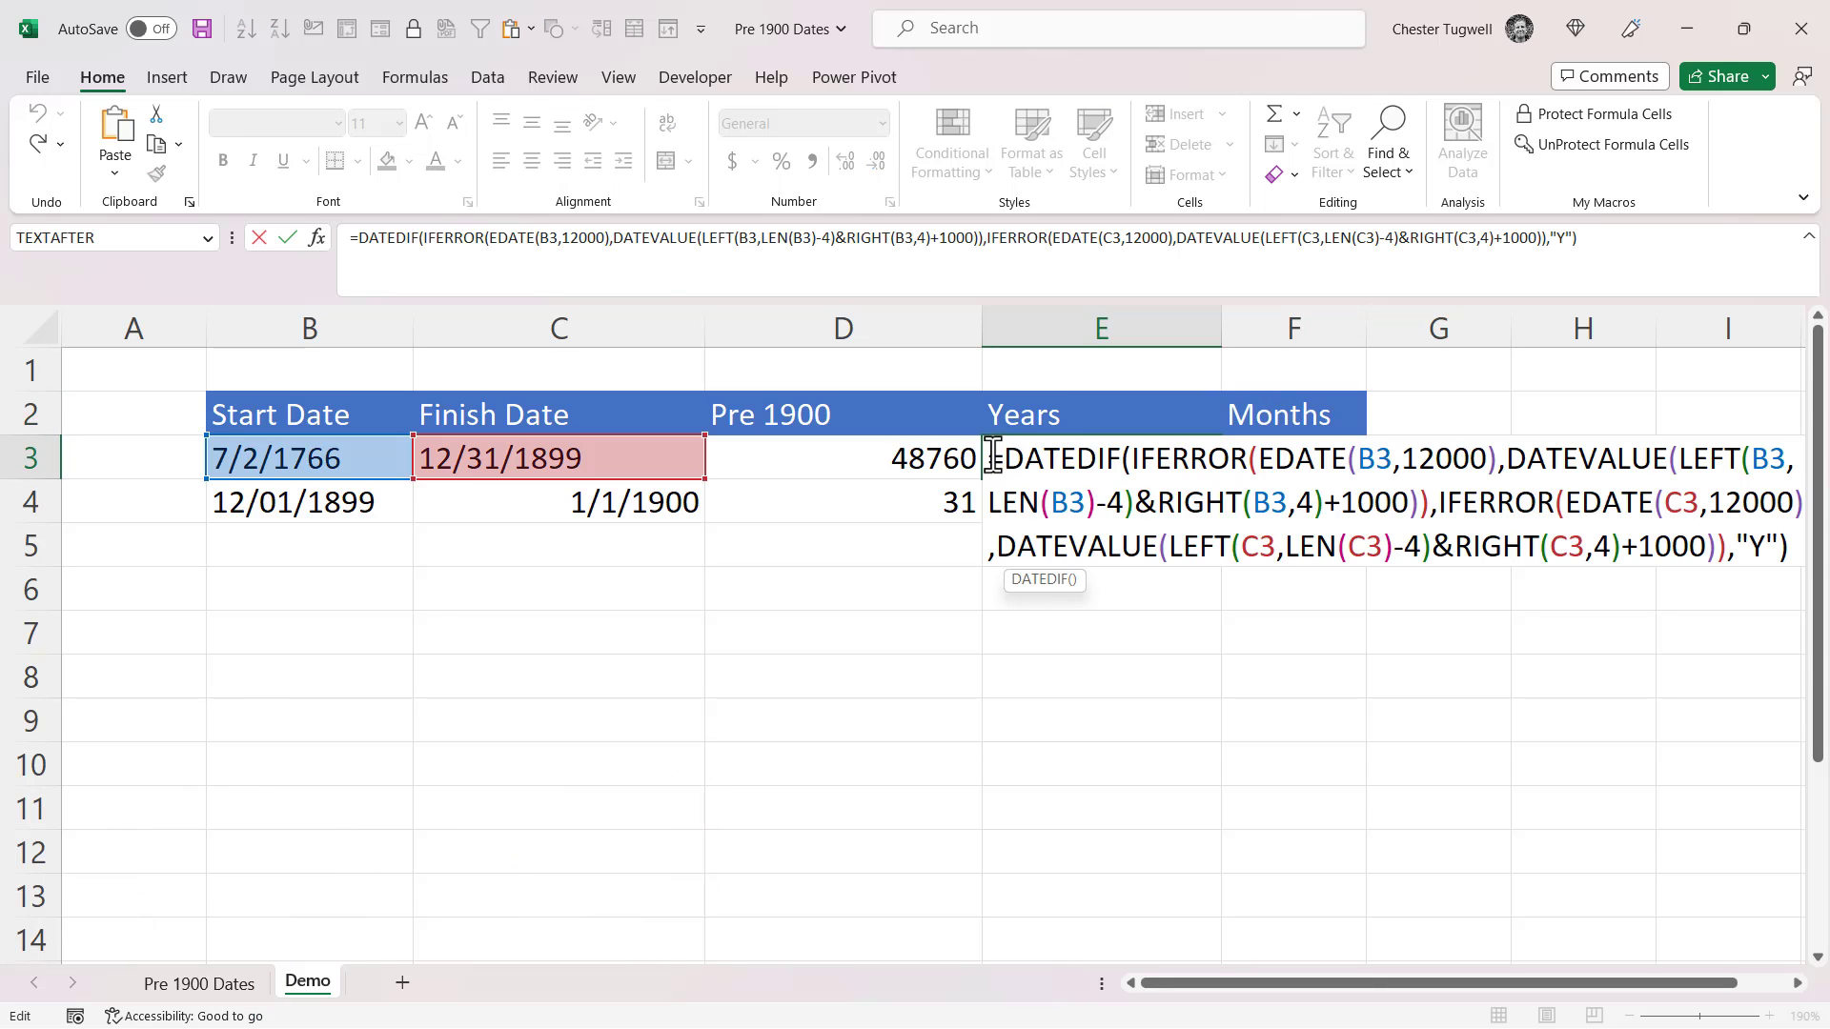
pyautogui.moveTo(991, 458); pyautogui.dragTo(1790, 546)
pyautogui.hotkey('ctrl', 'c')
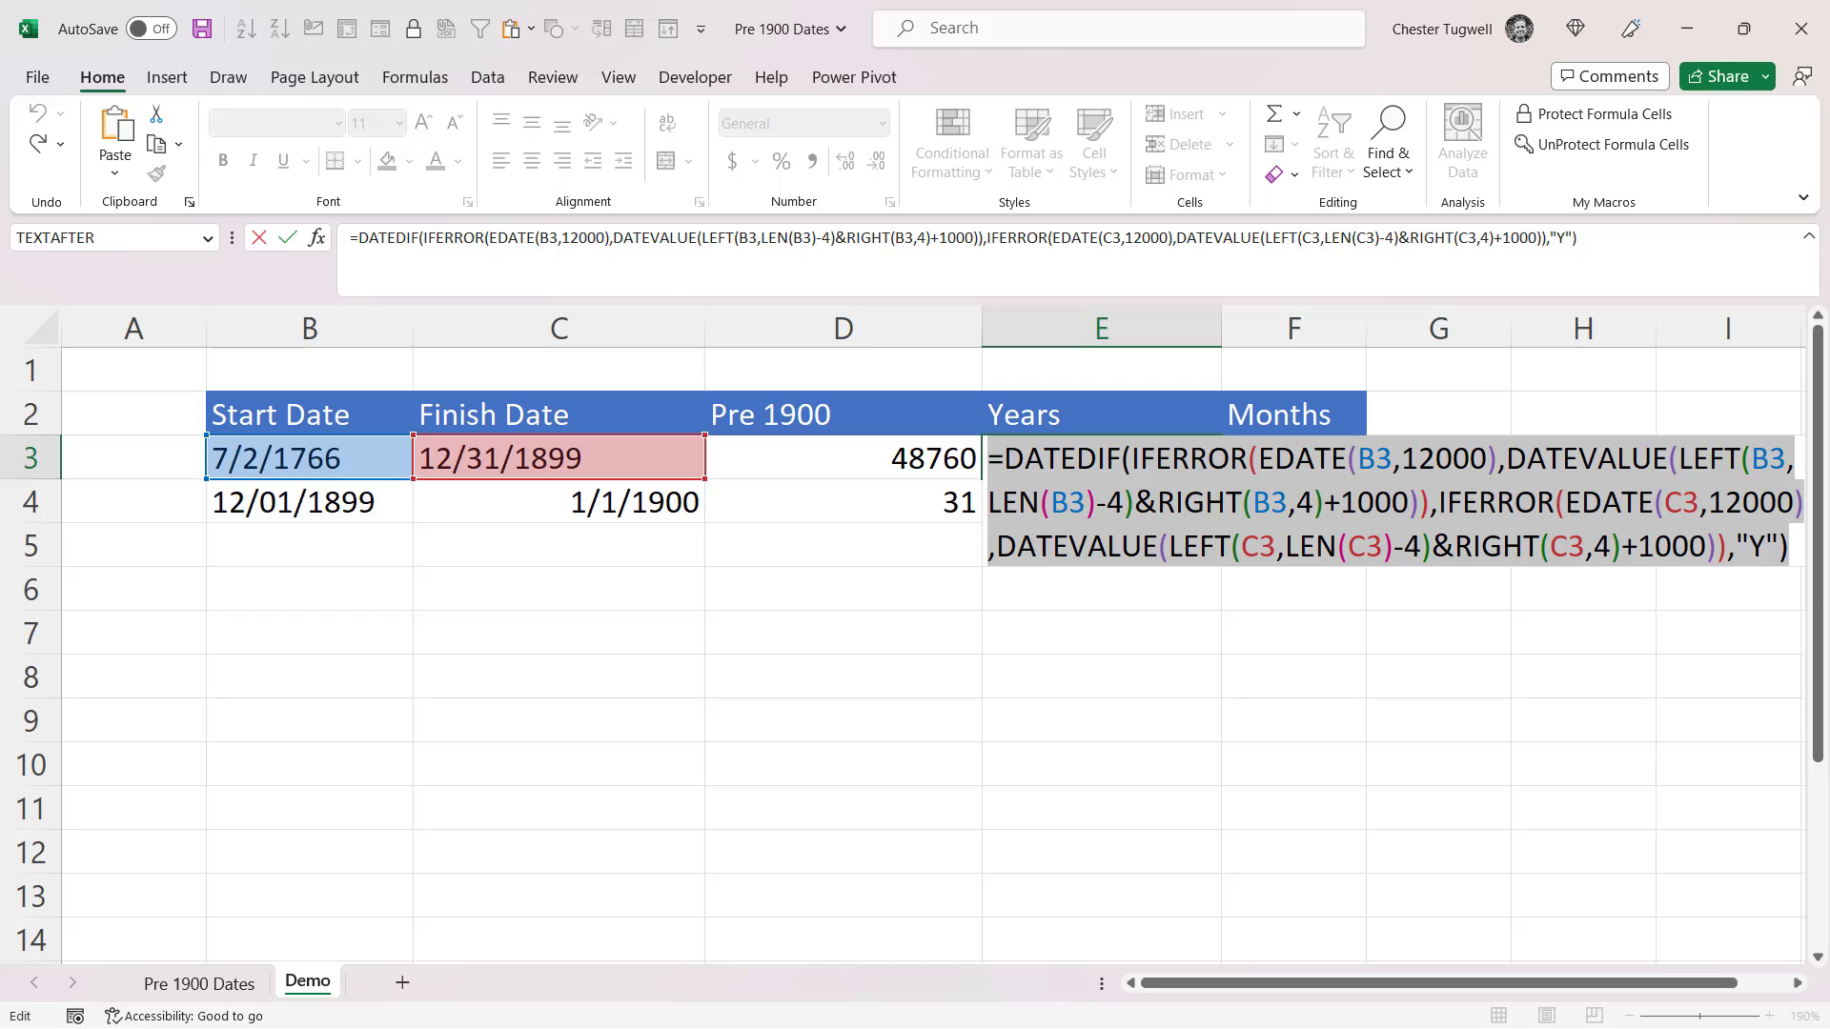
pyautogui.press('Return')
pyautogui.doubleClick(1319, 462)
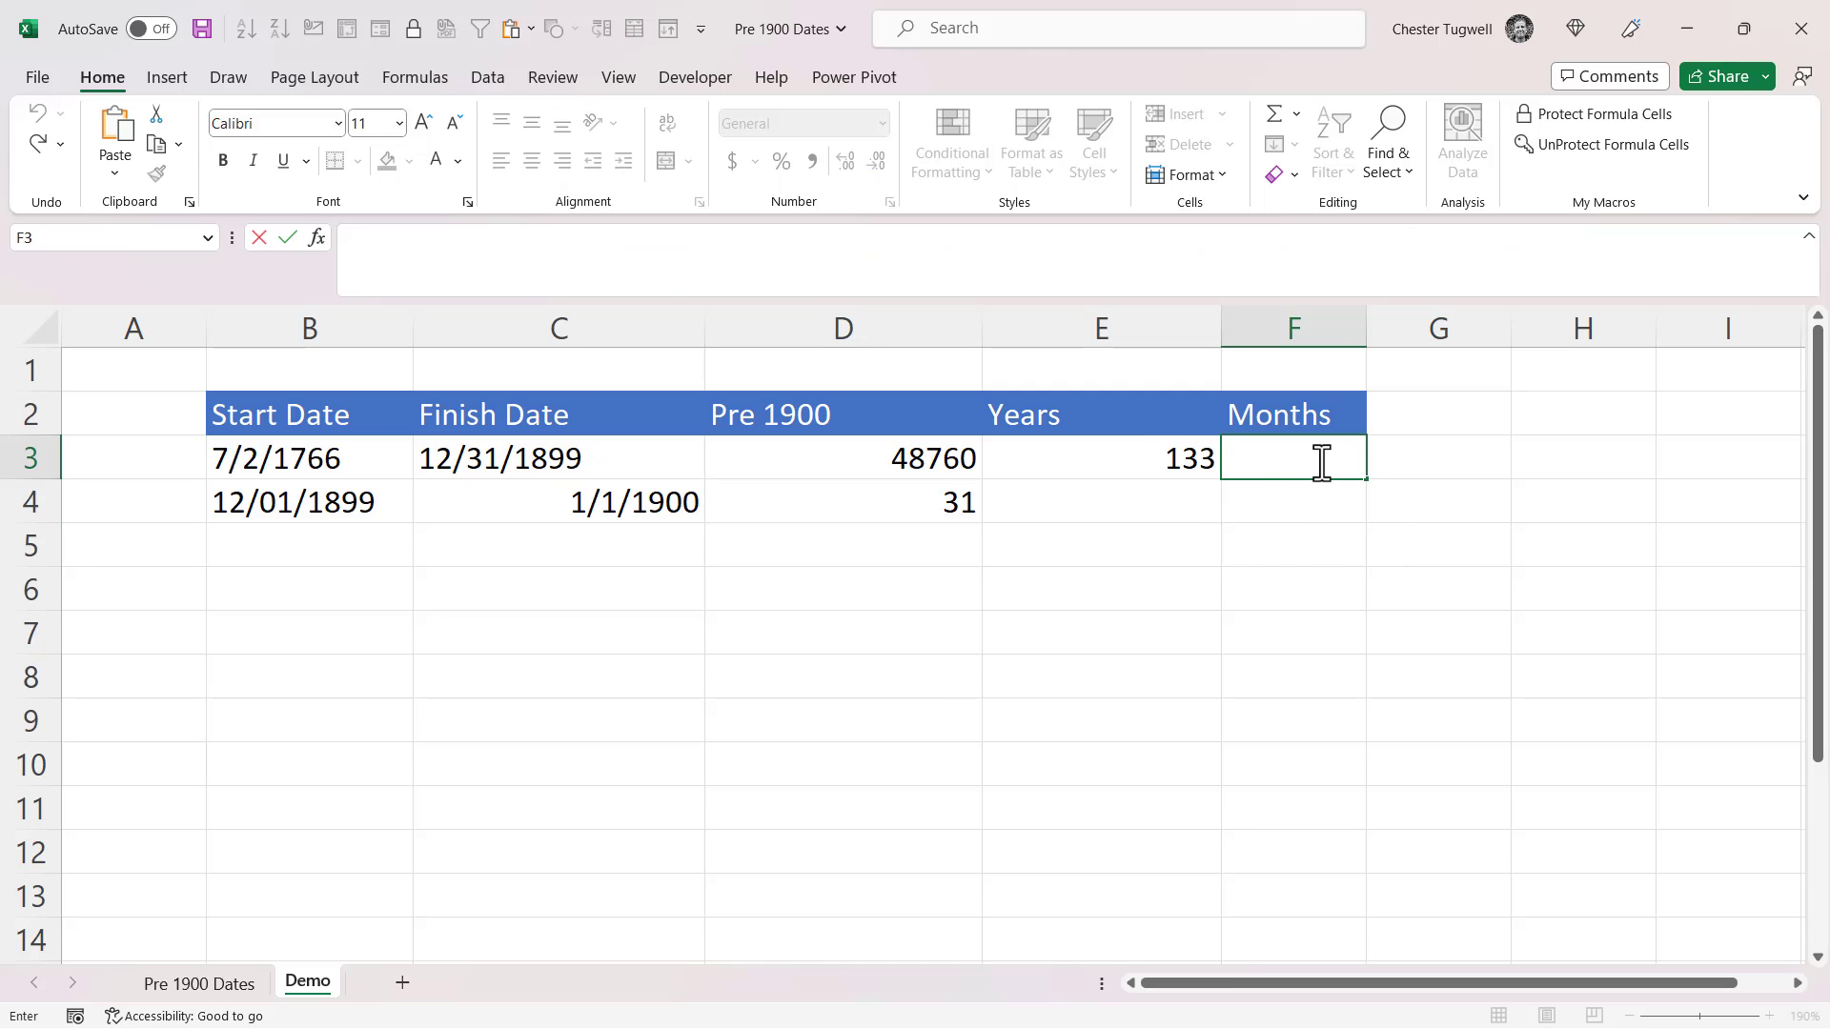
pyautogui.hotkey('ctrl', 'v')
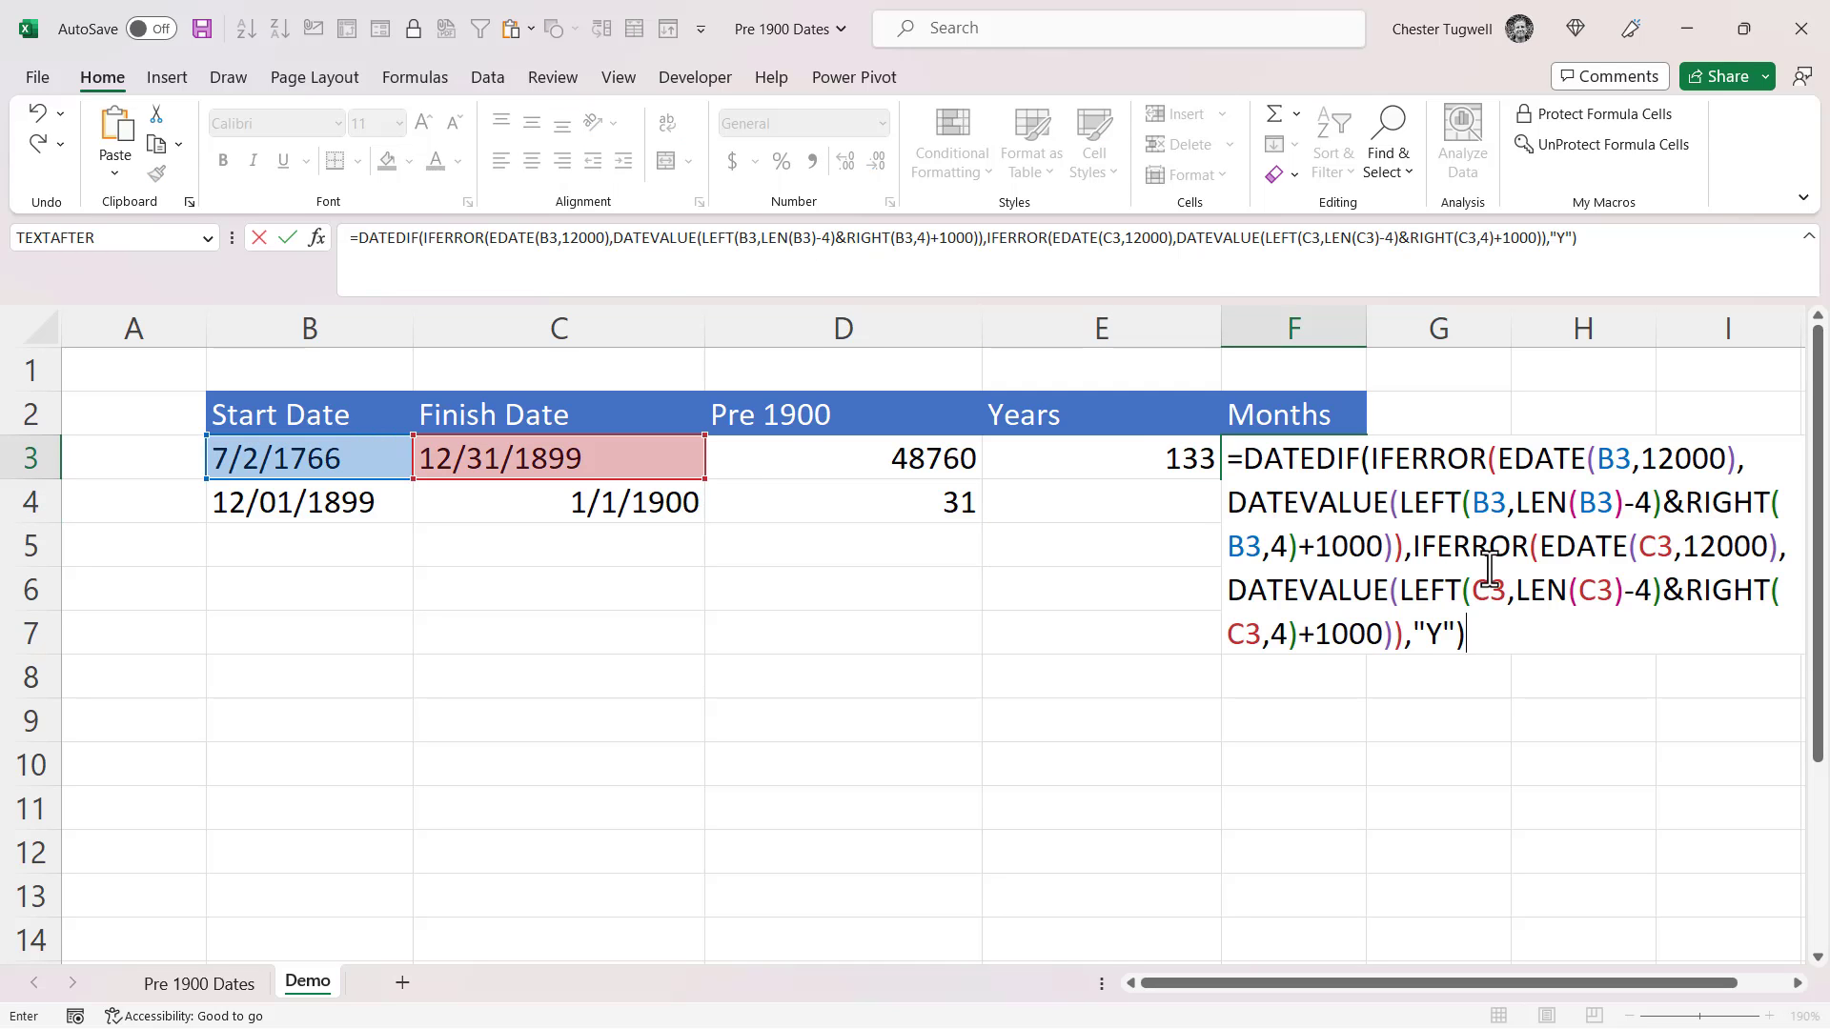
# Change F3's DATEDIF unit to "M", then "YM", so it returns 5 months.
pyautogui.doubleClick(1433, 633)
pyautogui.write('M')
pyautogui.press('Return')
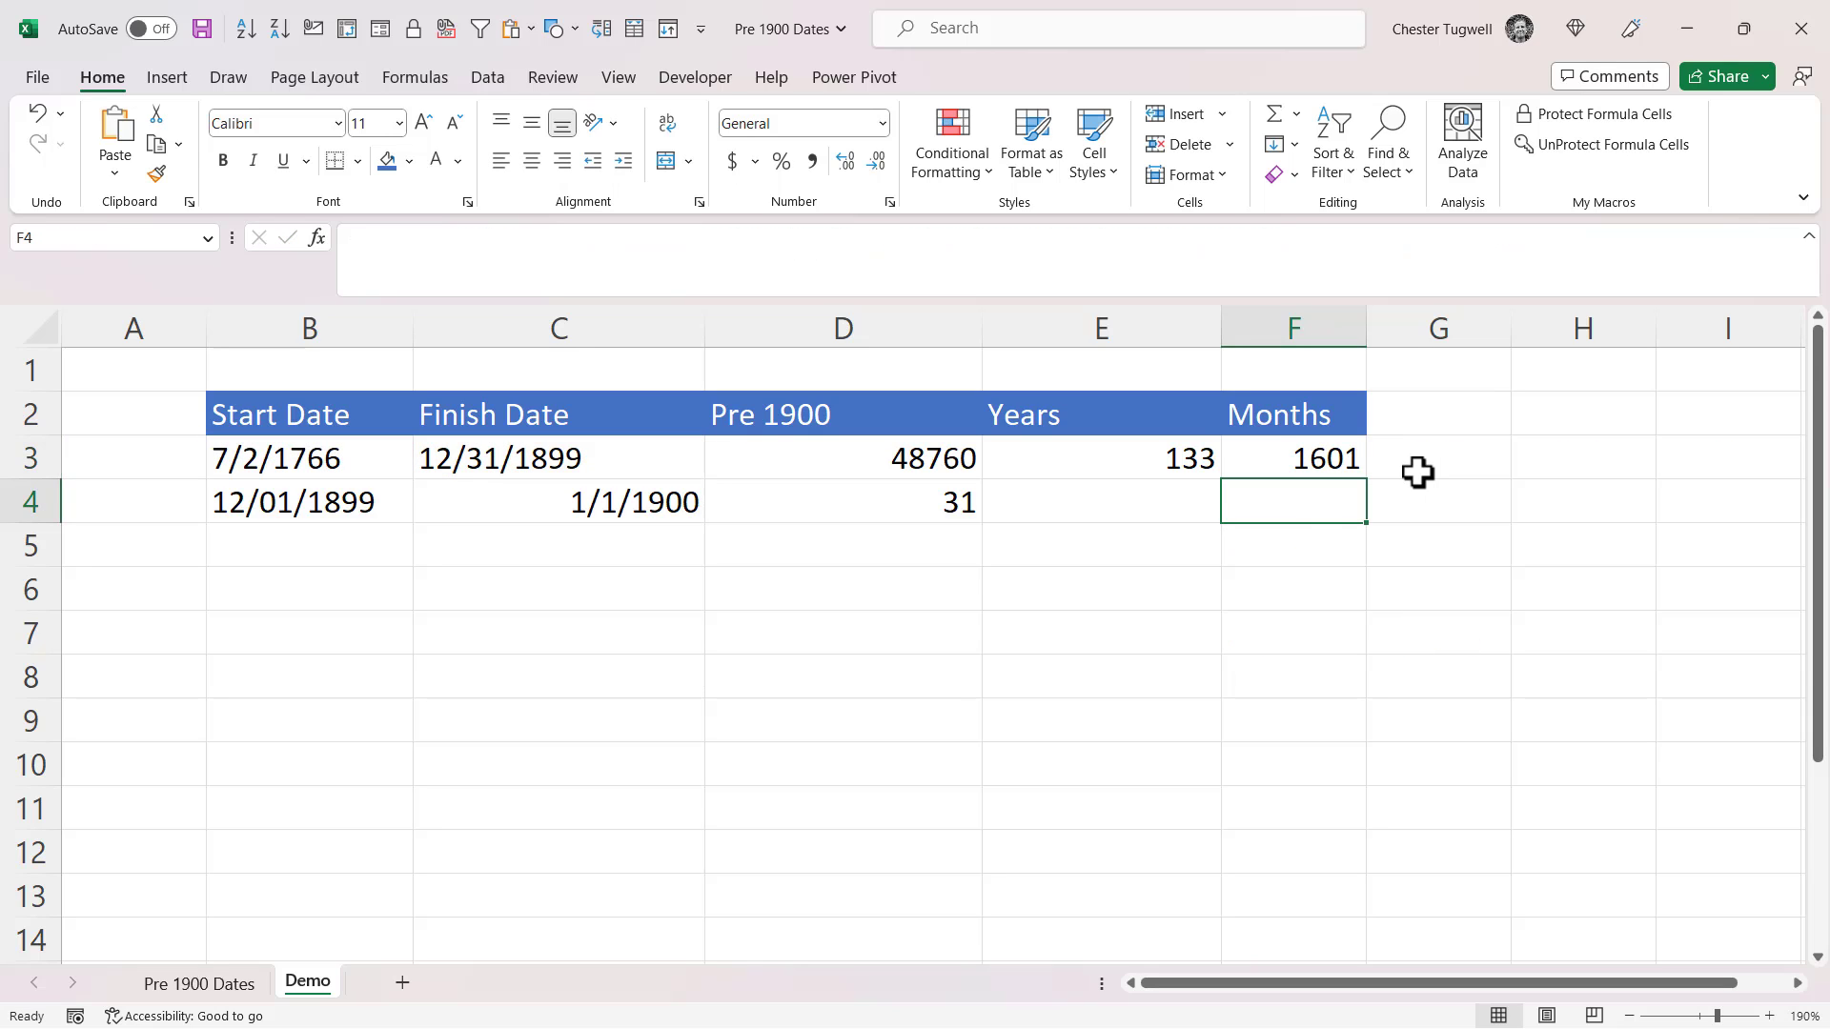
pyautogui.click(1317, 459)
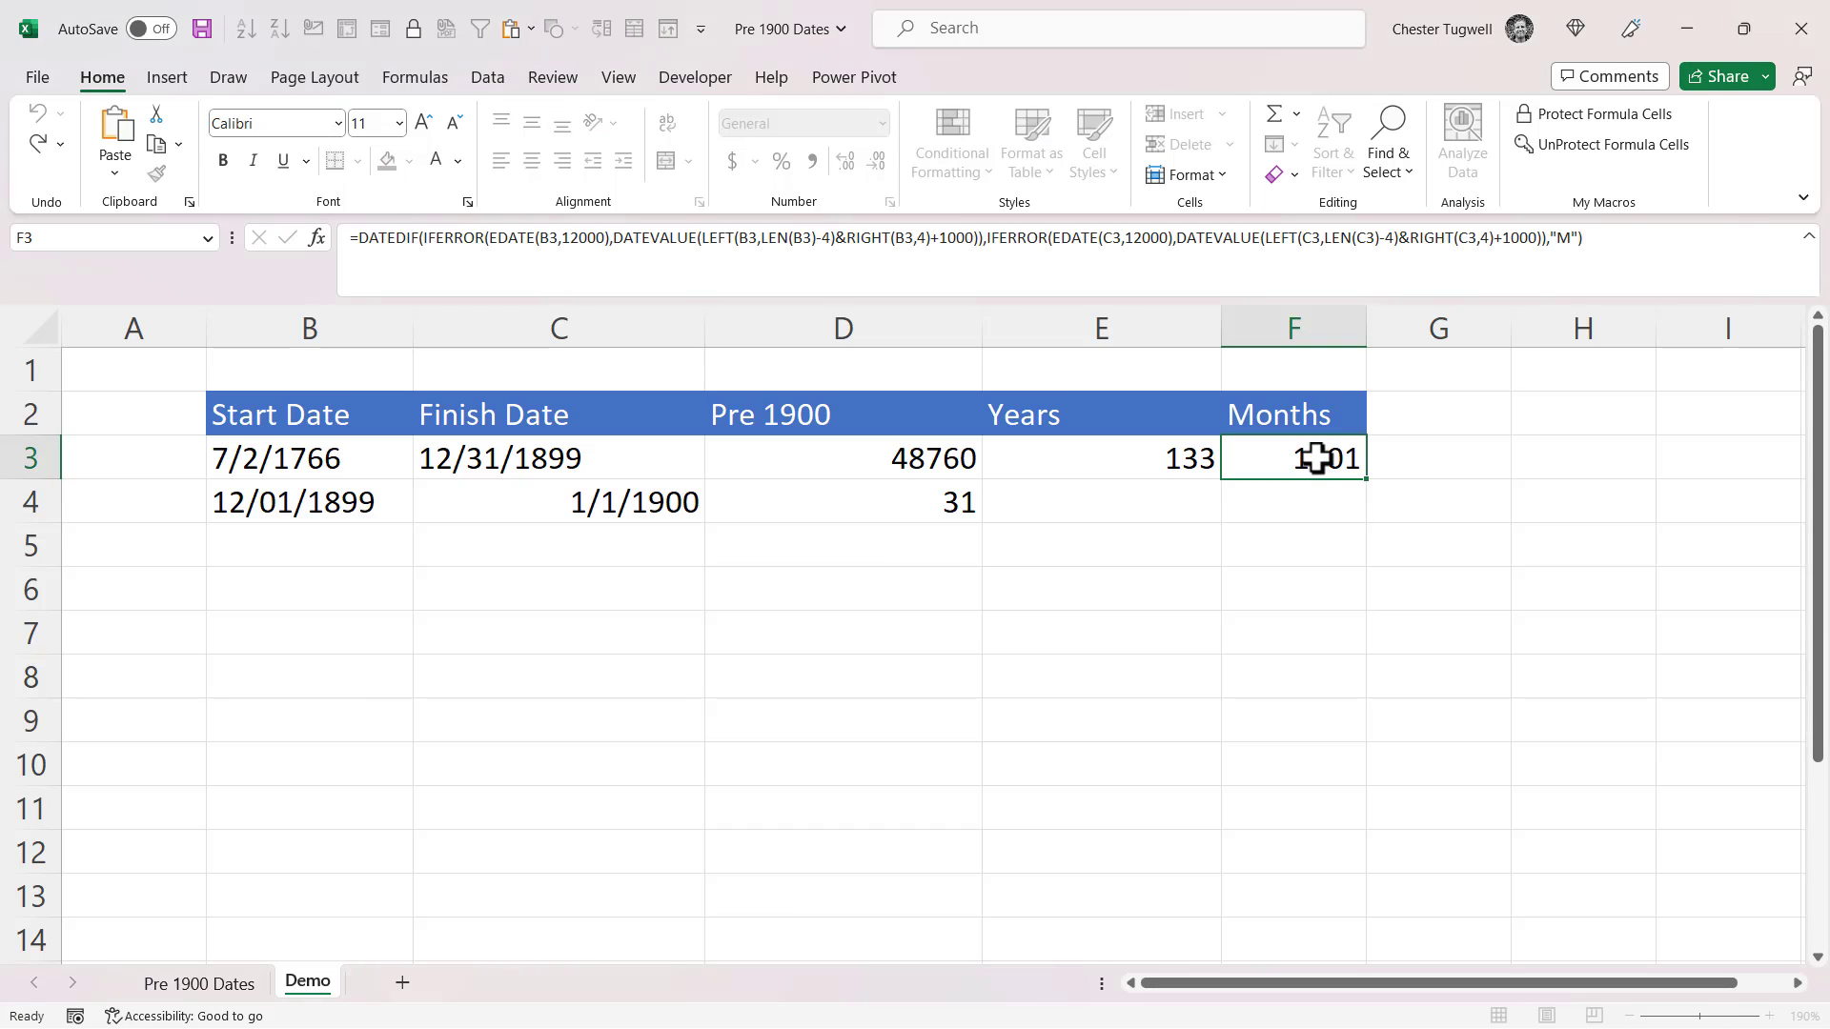
pyautogui.doubleClick(1325, 458)
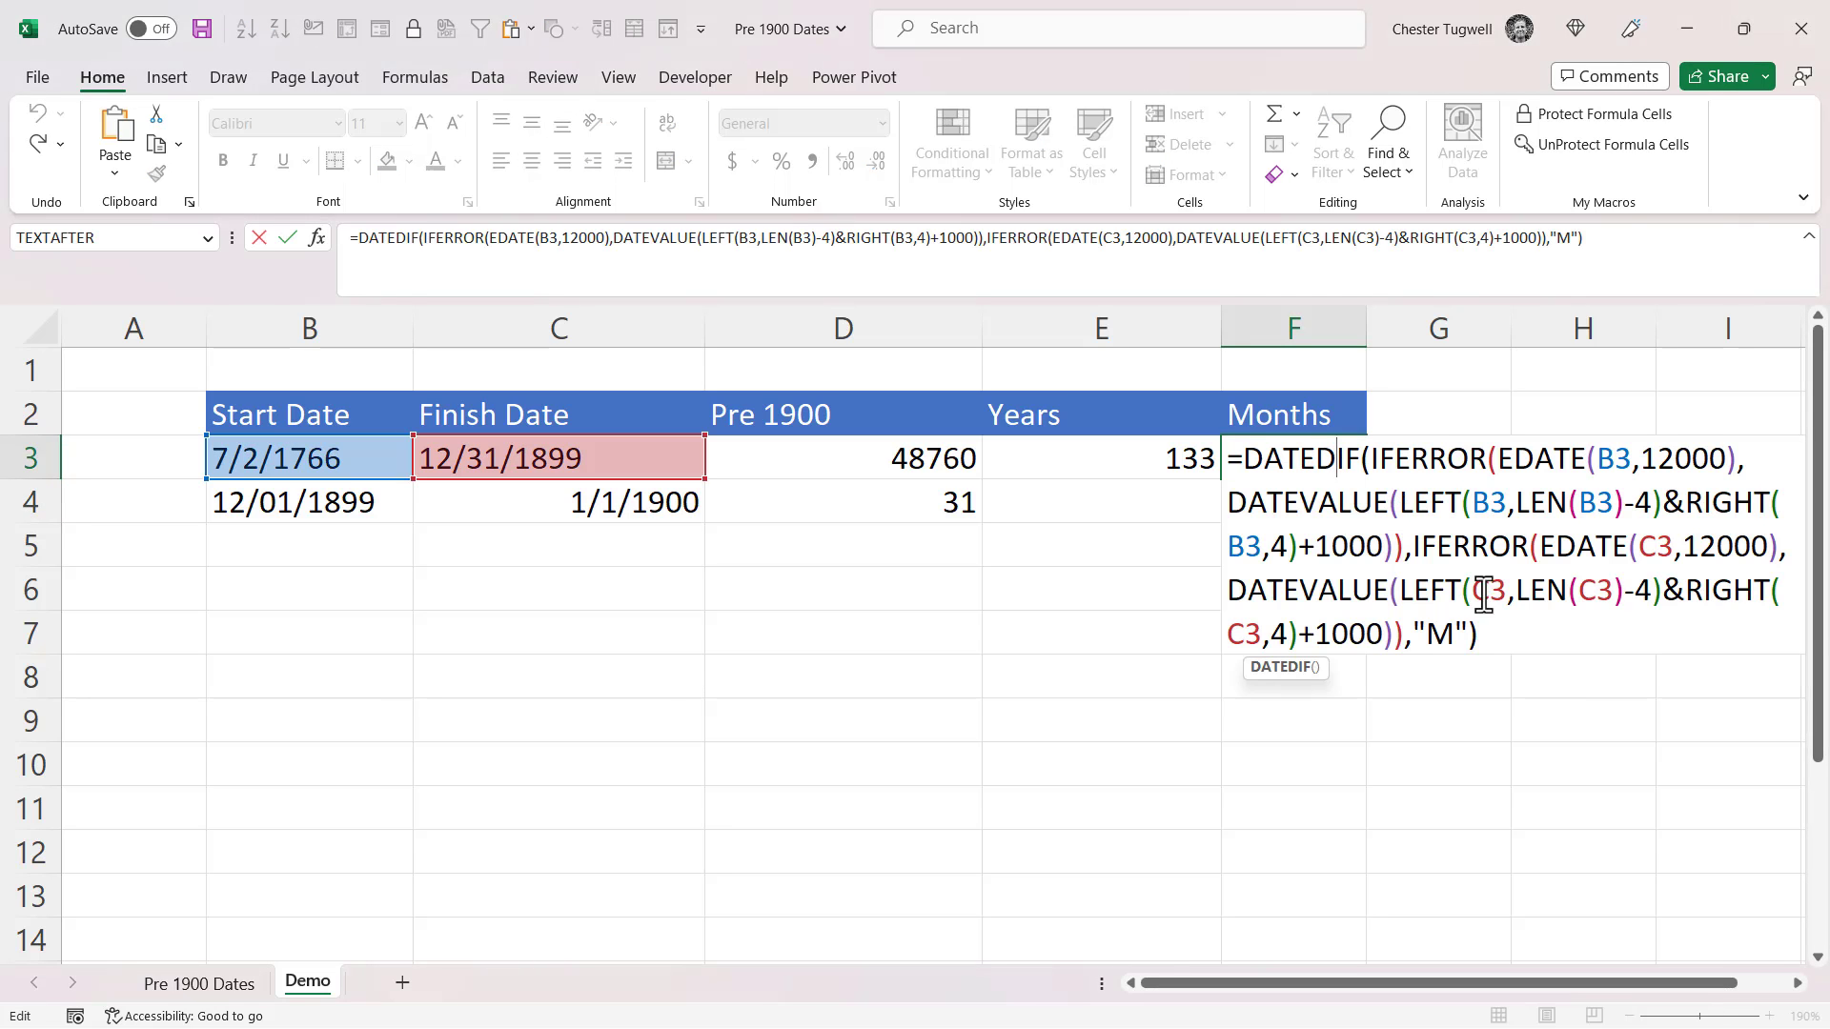
pyautogui.click(1437, 634)
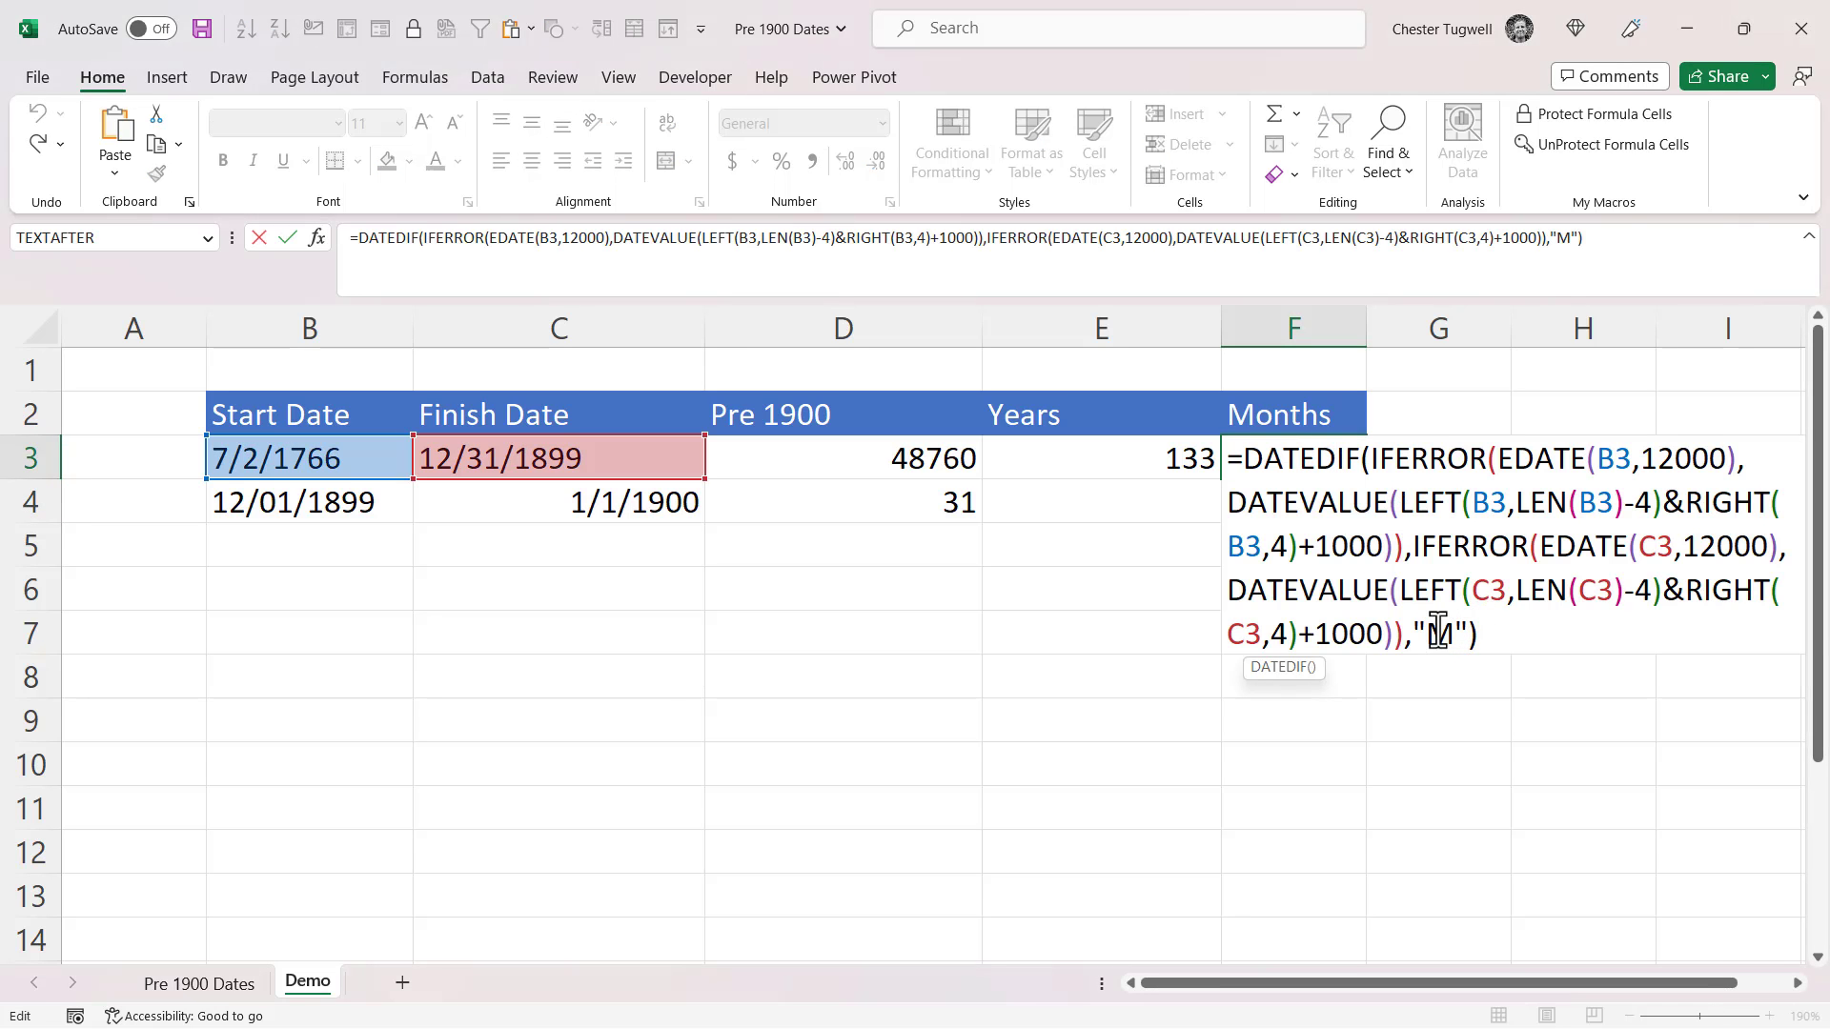
pyautogui.write('Y')
pyautogui.press('Return')
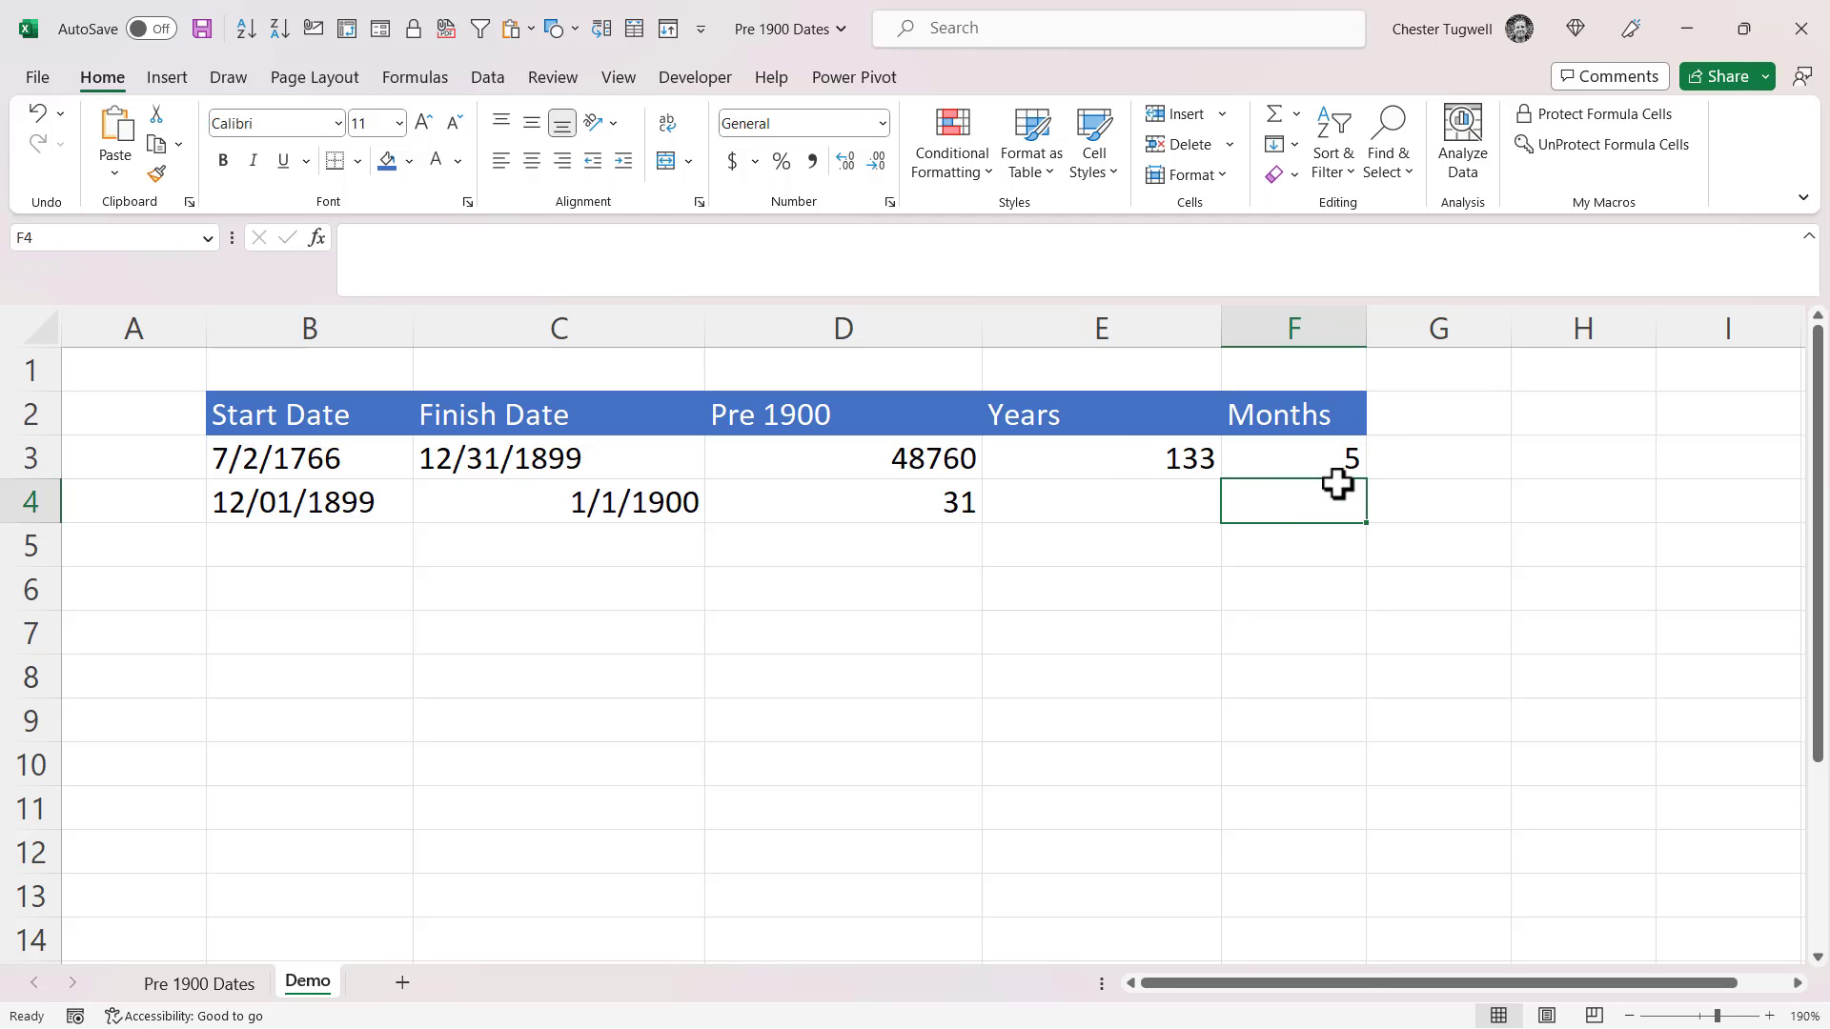
# Enter the Days header in G2 and paste the Years formula into G3.
pyautogui.click(1423, 414)
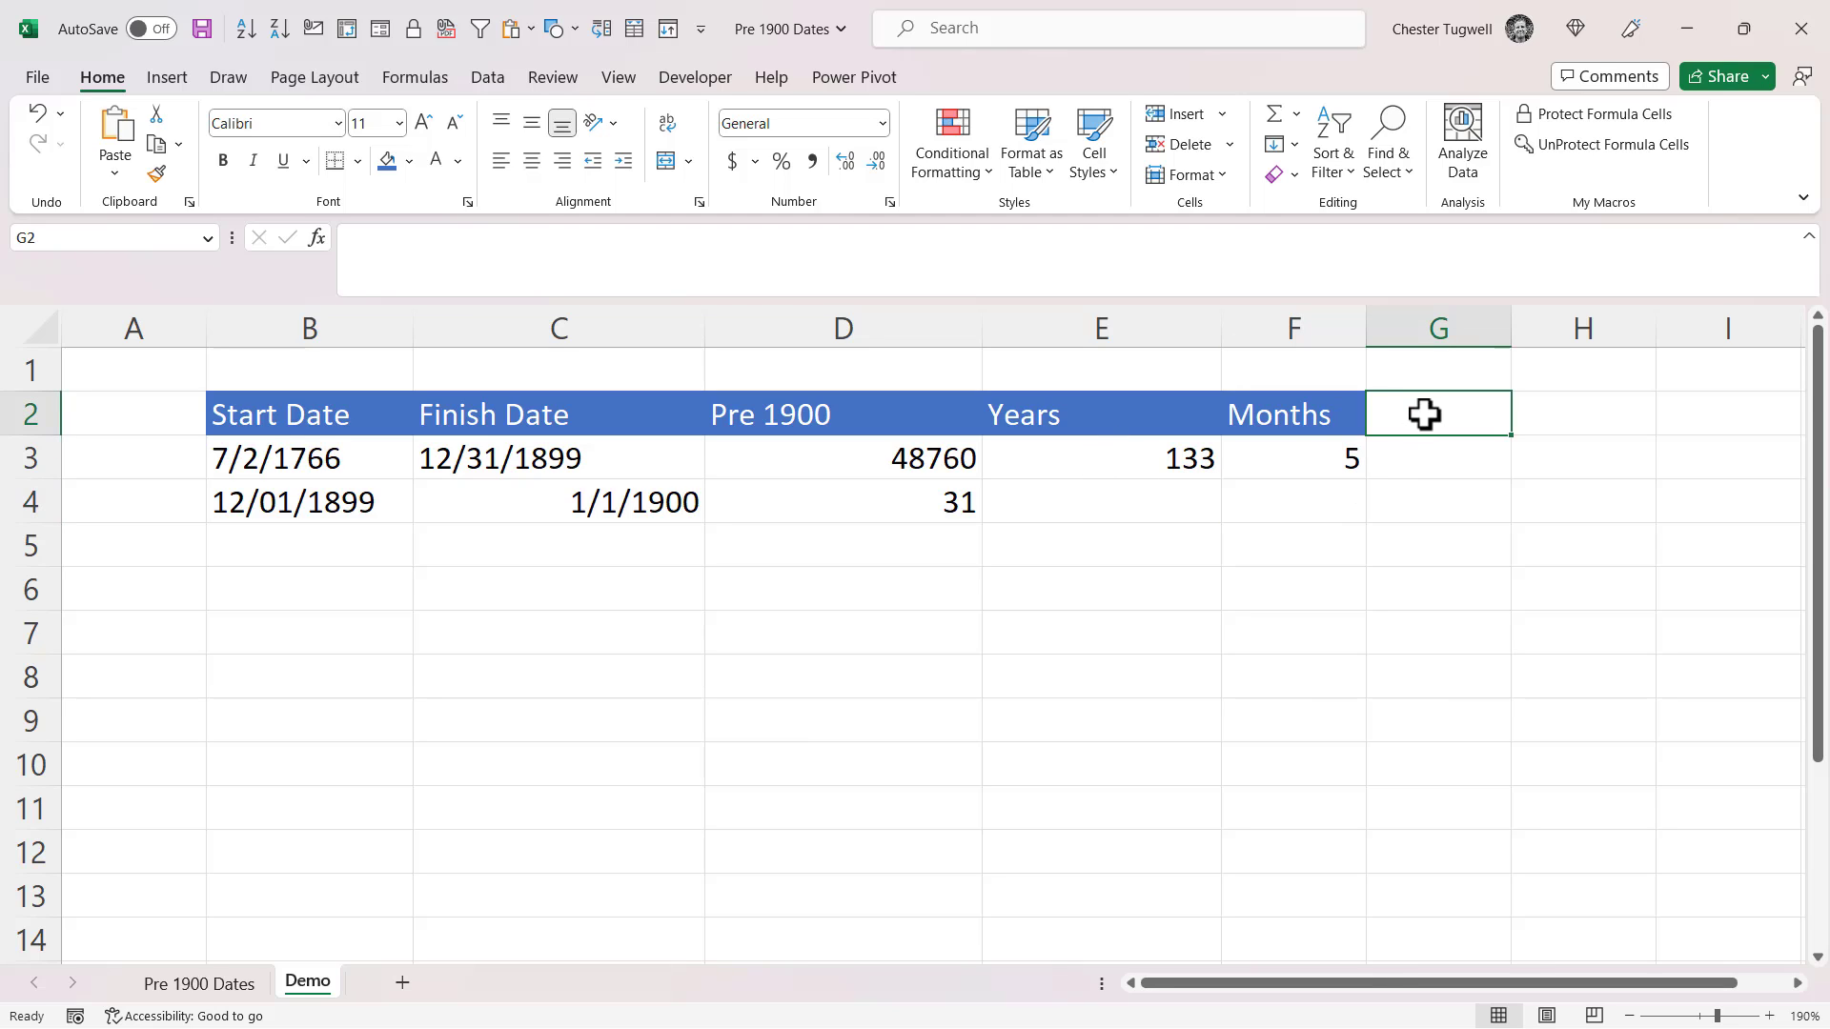
pyautogui.write('Days')
pyautogui.press('Return')
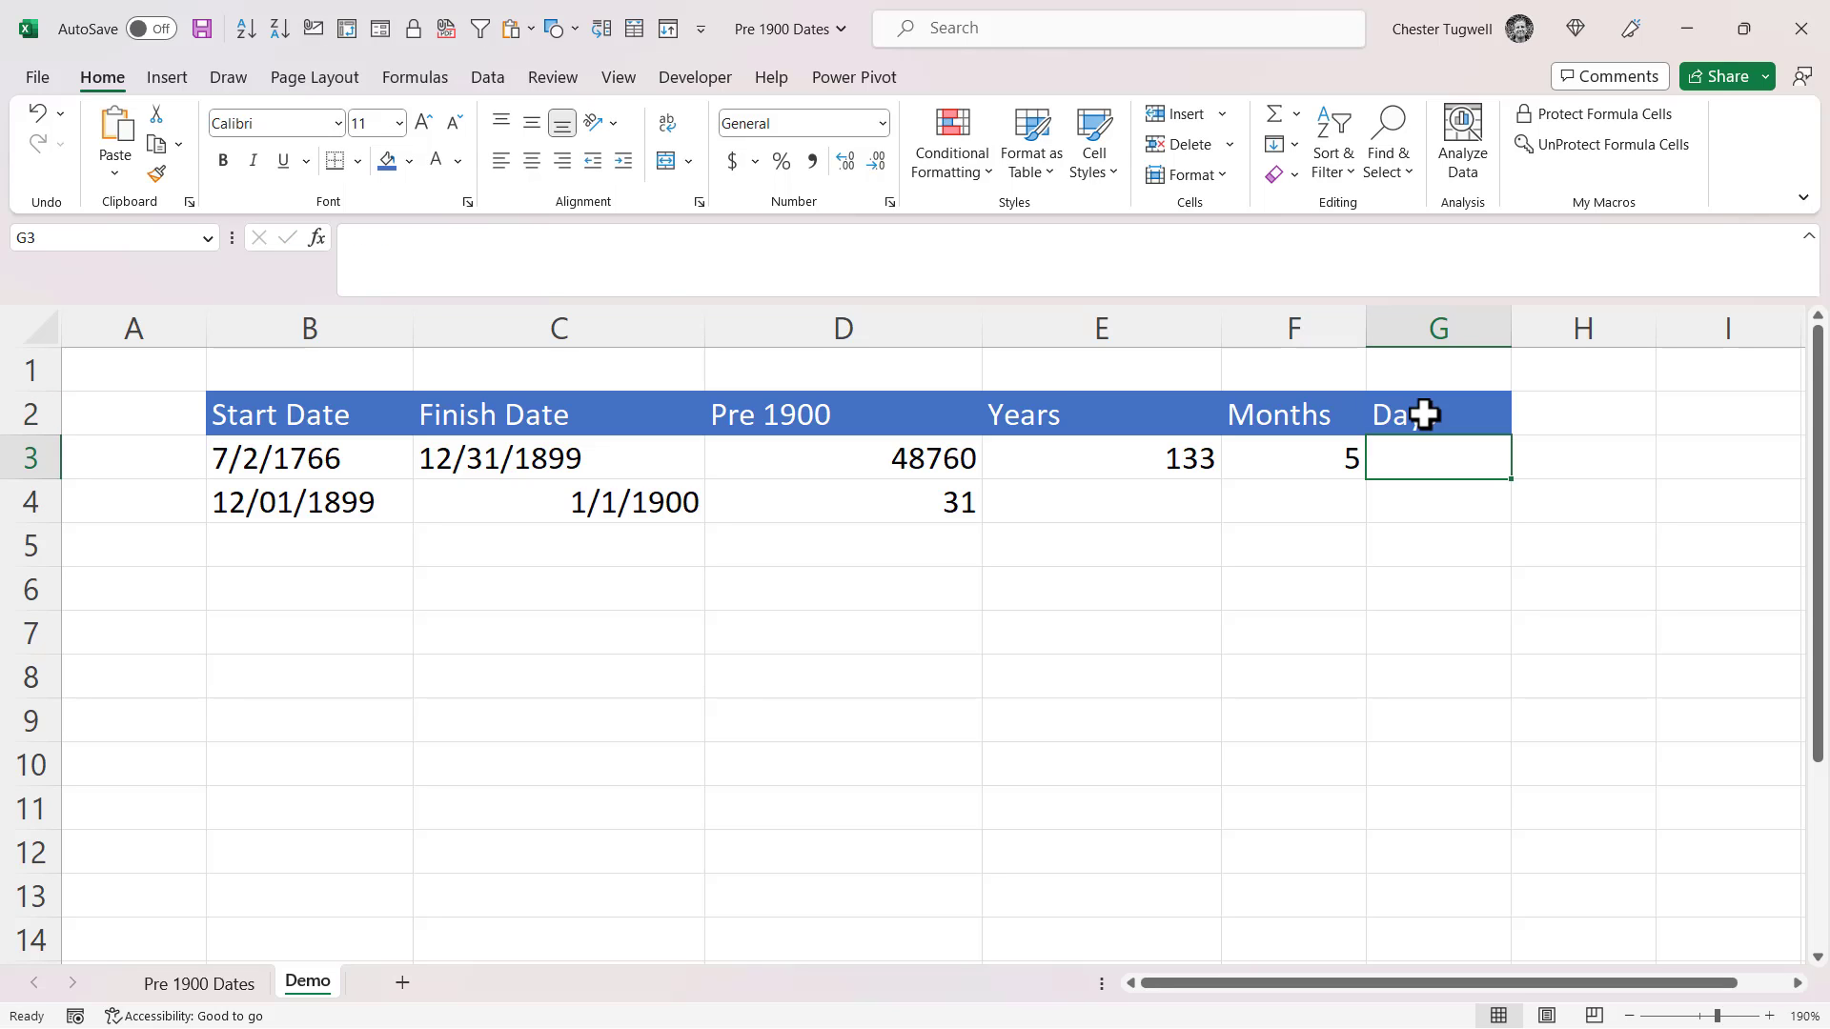
pyautogui.doubleClick(1452, 457)
pyautogui.write('=DATEDIF(IFERROR(EDATE(B3,12000),DATEVALUE(LEFT(B3,LEN(B3)-4)&RIGHT(B3,4)+1000)),IFERROR(EDATE(C3,12000),DATEVALUE(LEFT(C3,LEN(C3)-4)&RIGHT(C3,4)+1000)),"Y")')
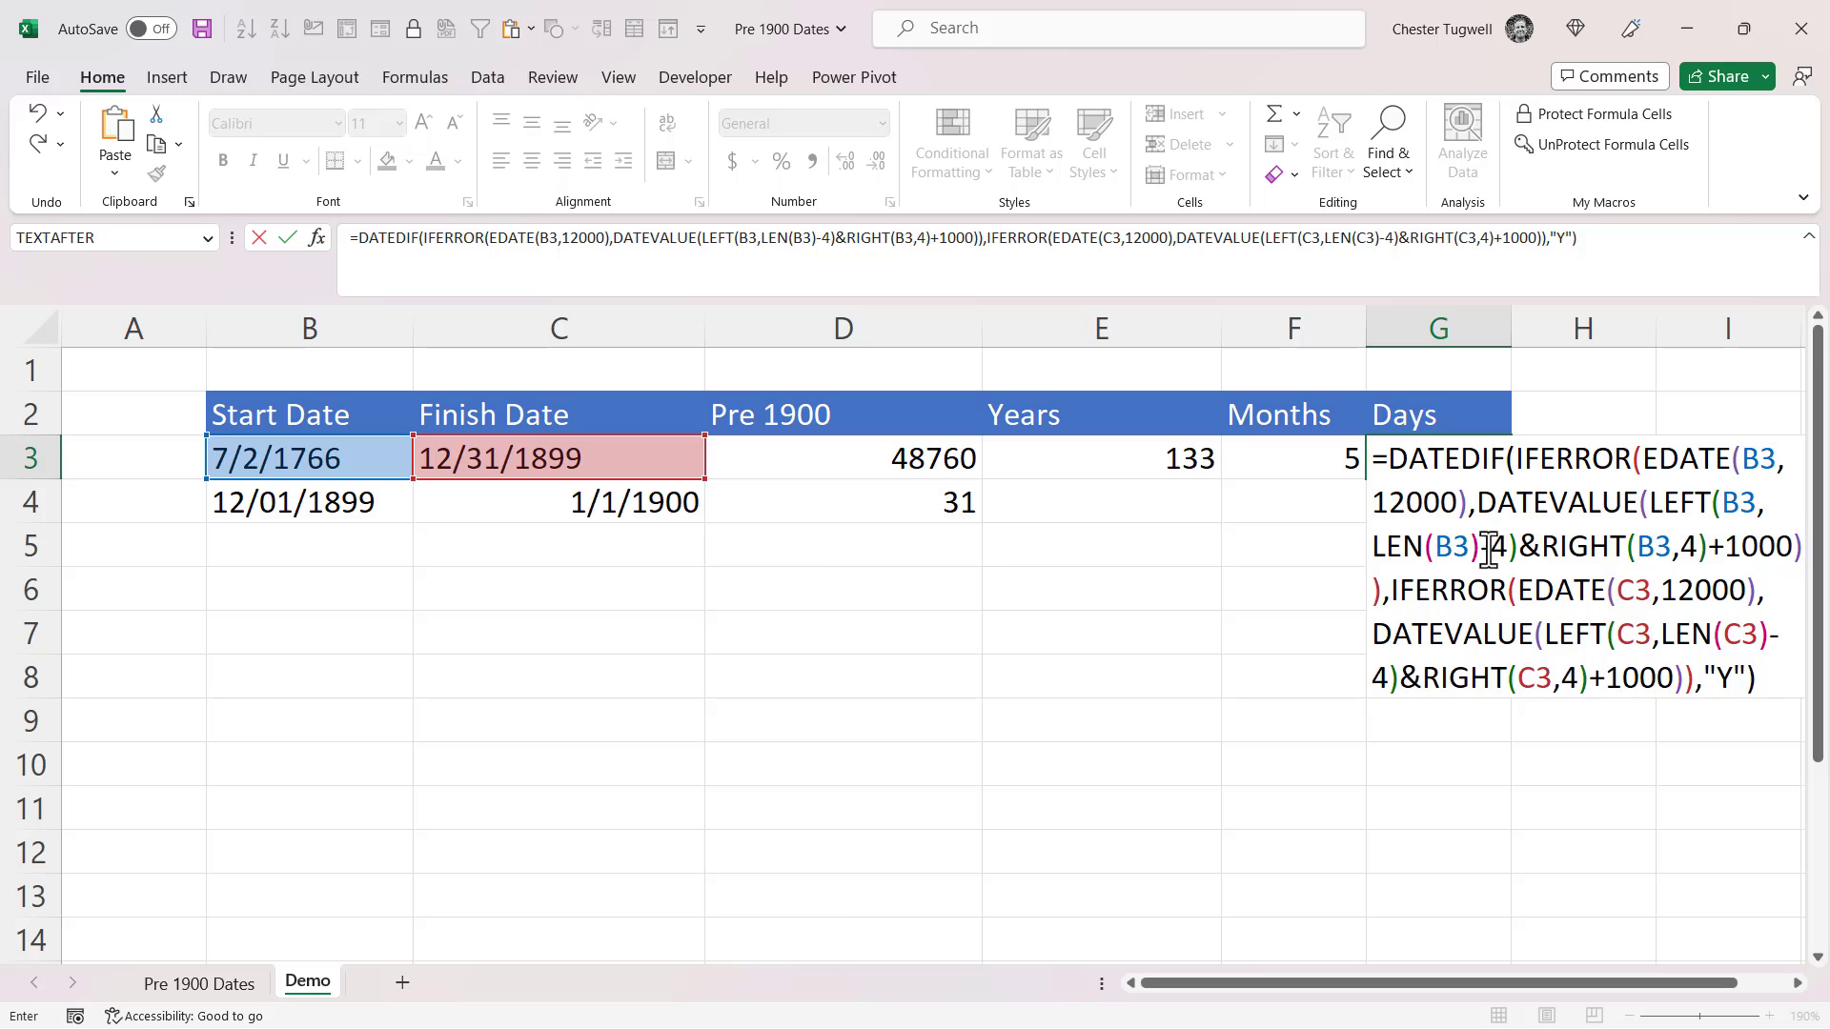
# Change G3's DATEDIF unit to "D", then "MD", so it returns 29 days.
pyautogui.doubleClick(1736, 678)
pyautogui.write('D')
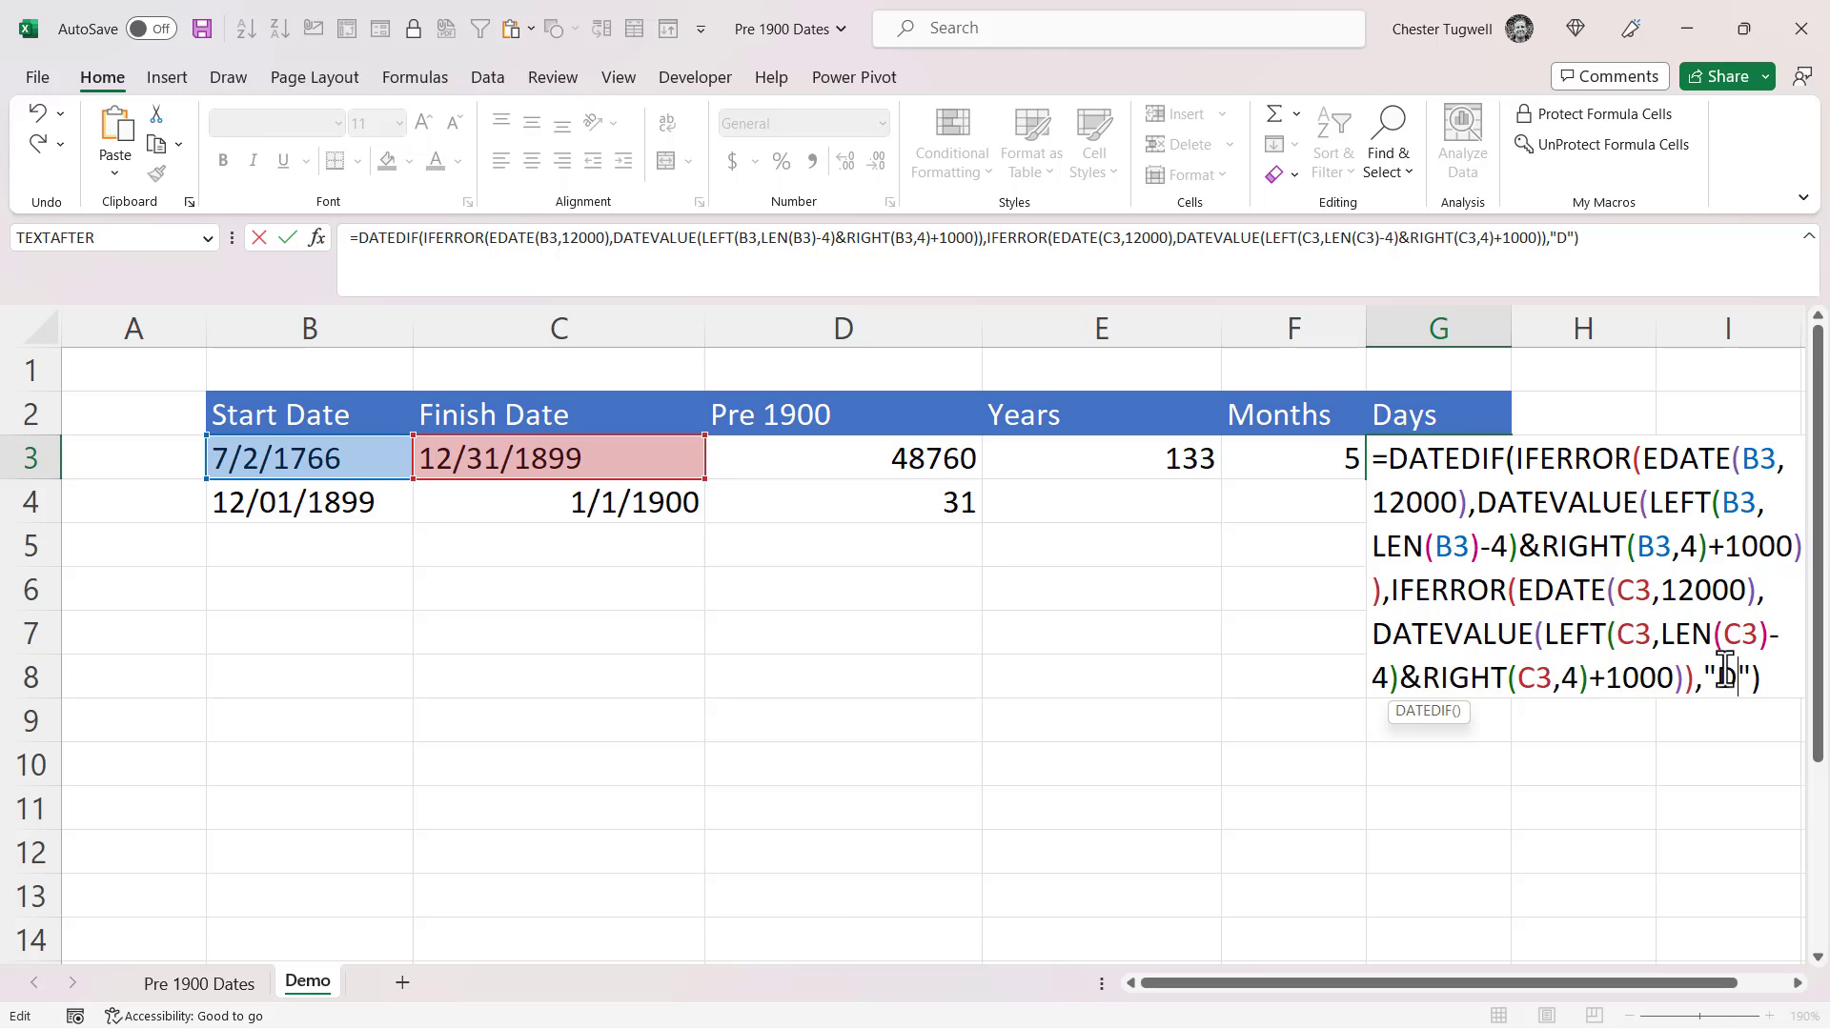
pyautogui.press('Return')
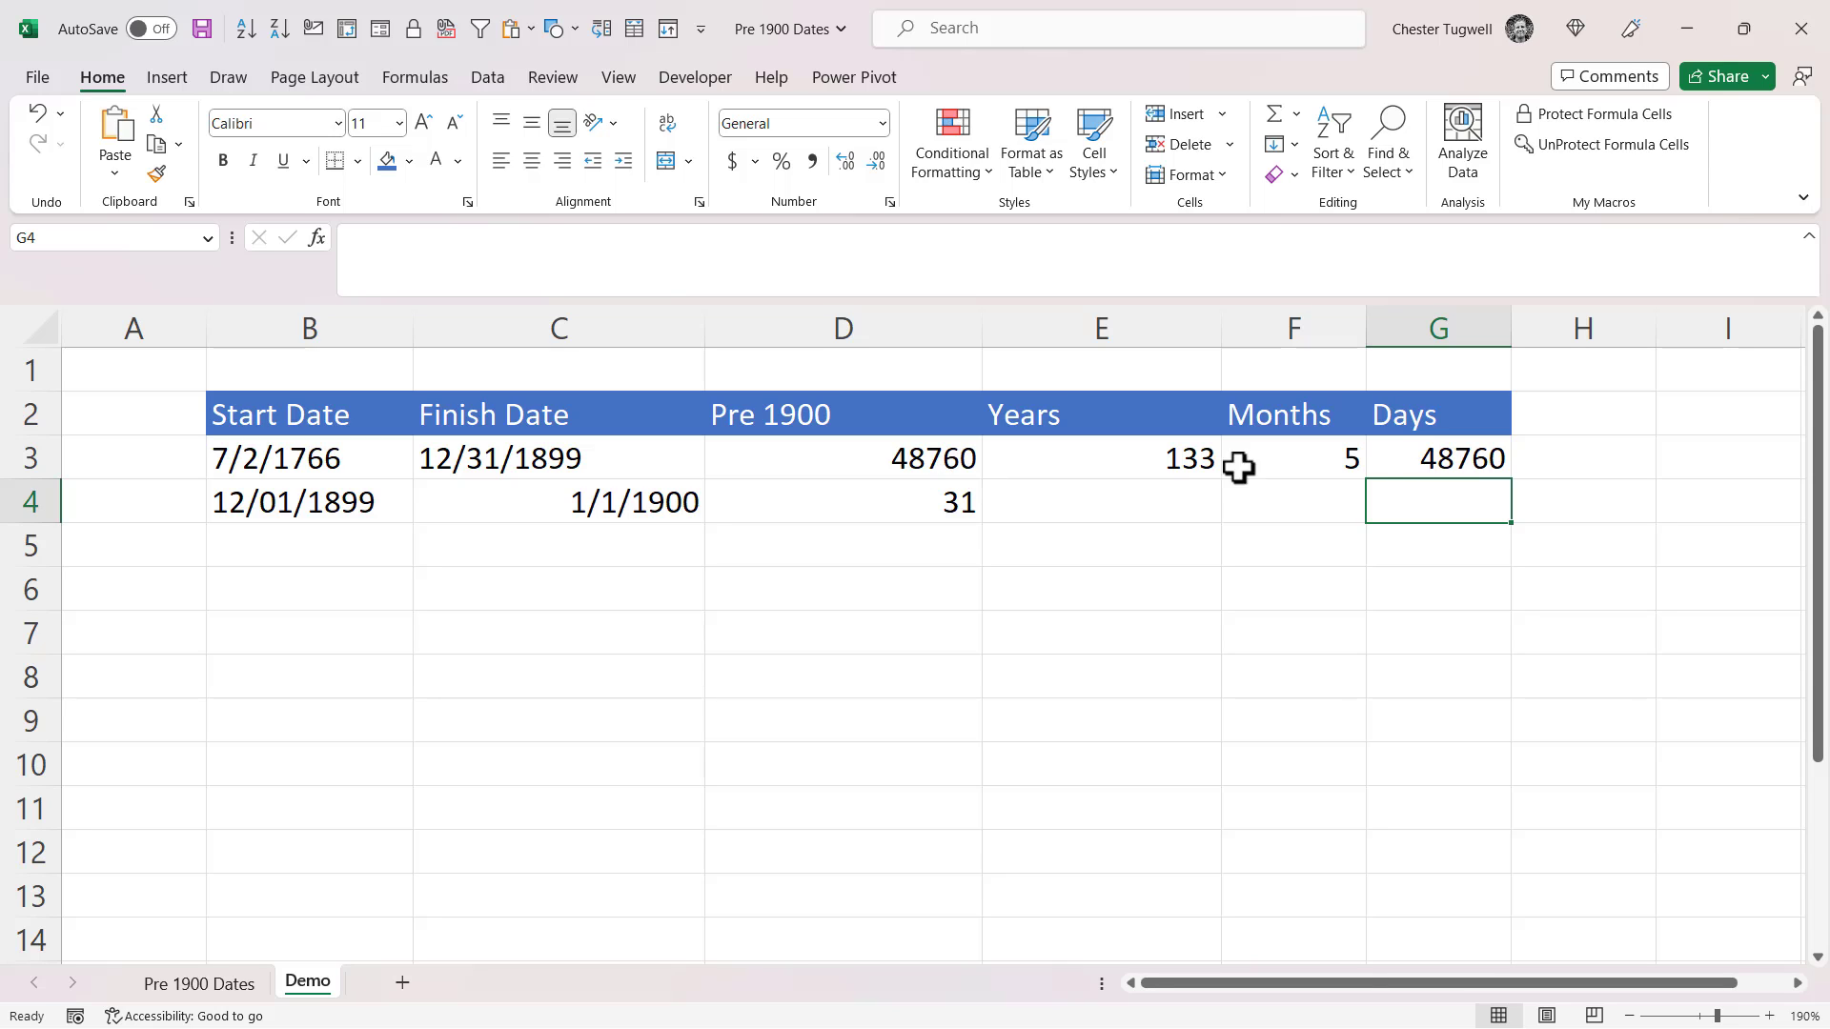
pyautogui.doubleClick(1477, 462)
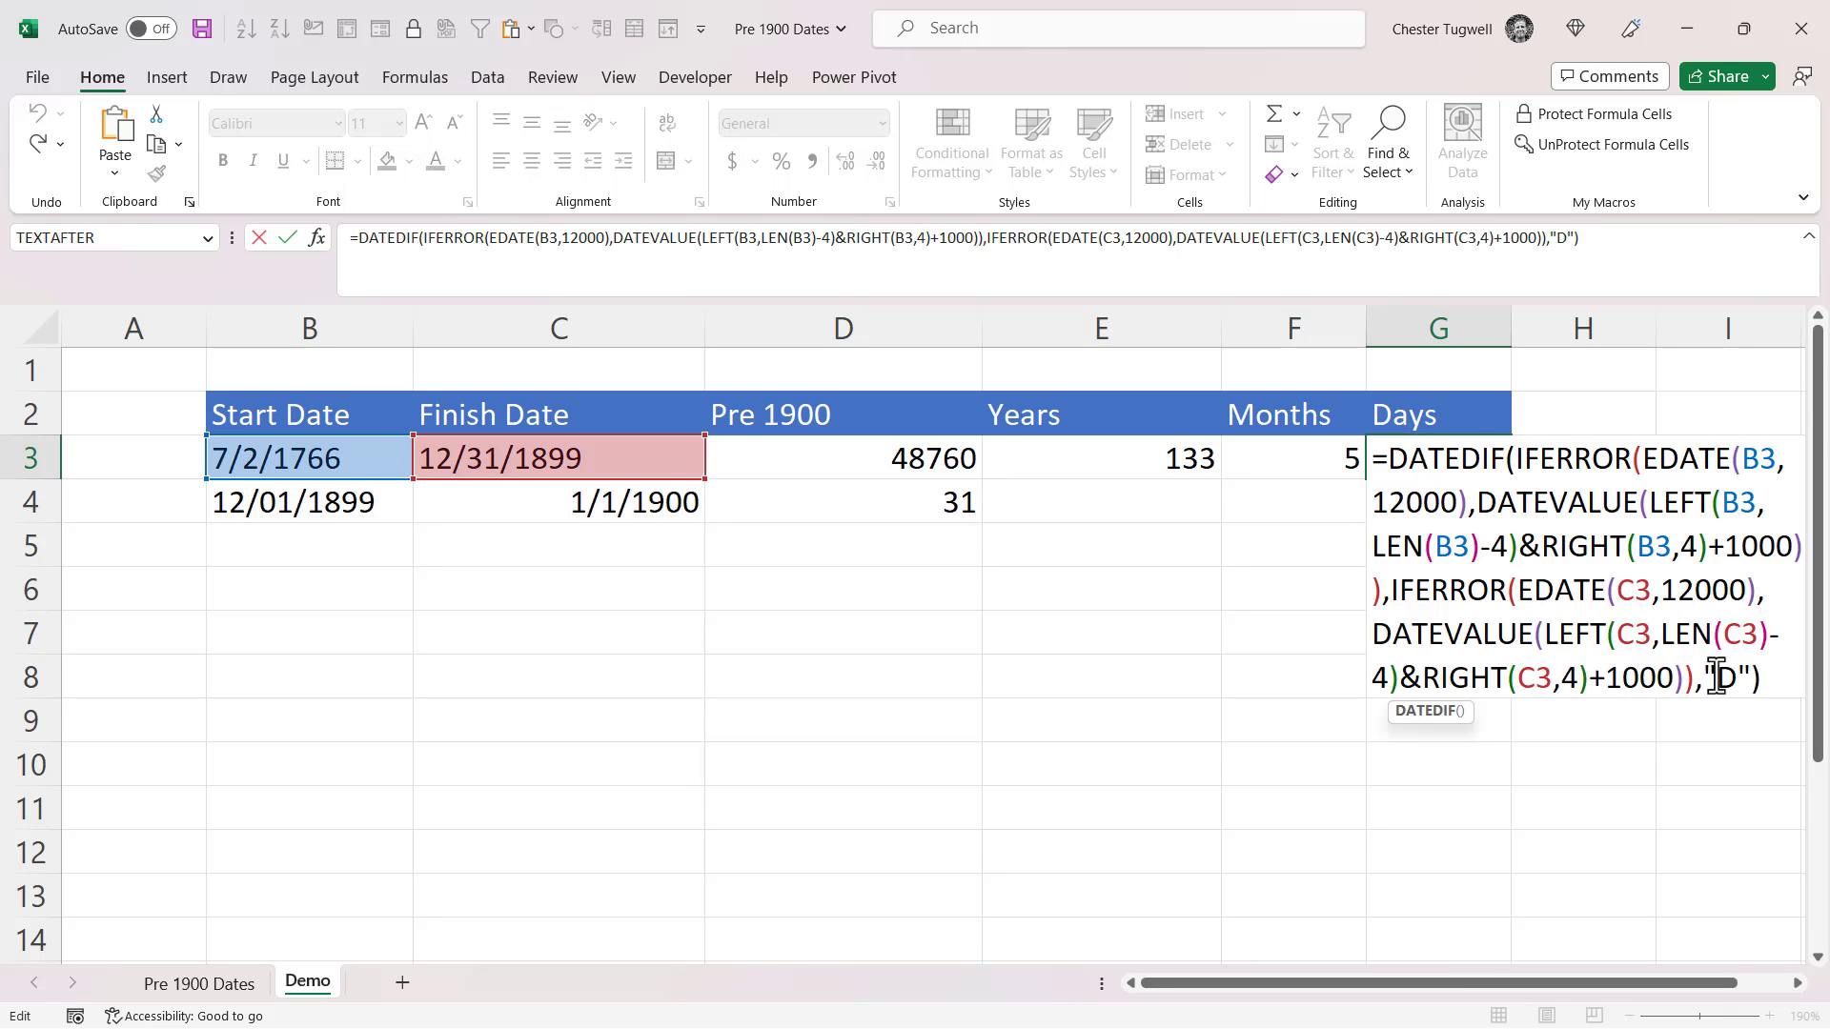
pyautogui.click(1745, 701)
pyautogui.write('M')
pyautogui.press('Return')
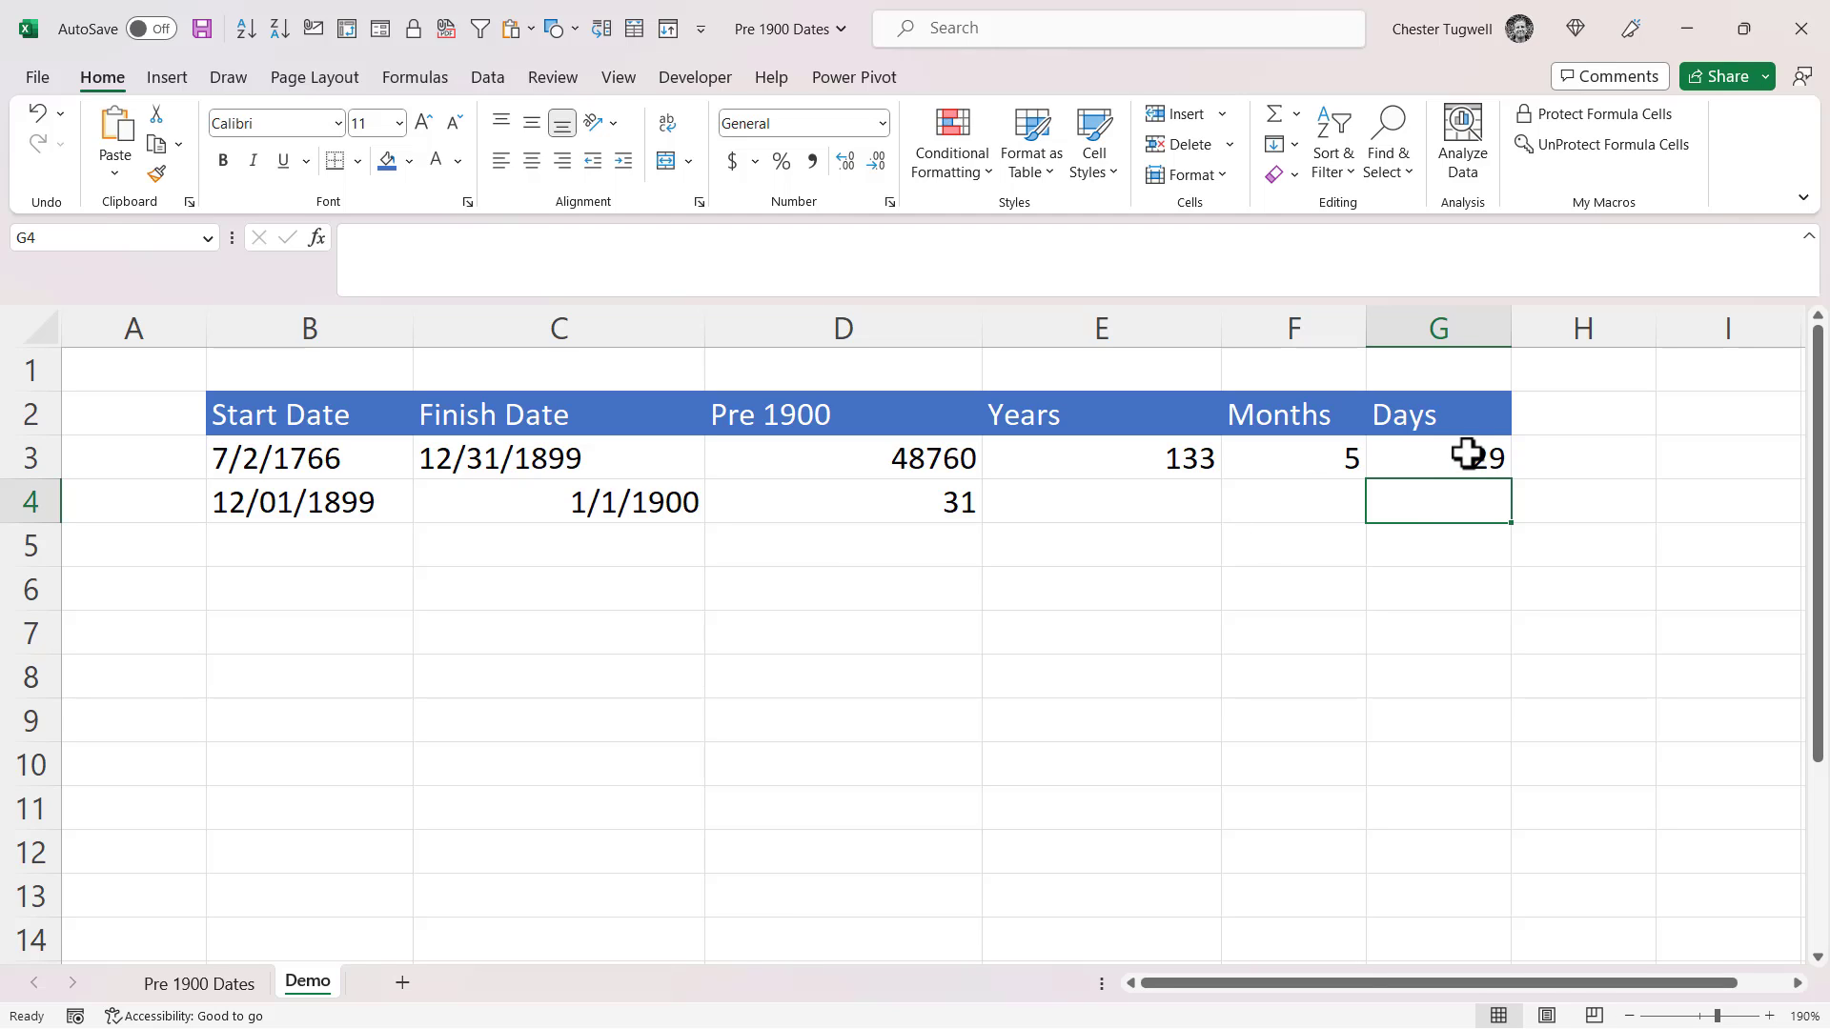
# Fill the E3:G3 formulas down to row 4, giving 0 years, 1 month, 0 days.
pyautogui.moveTo(1155, 451); pyautogui.dragTo(1511, 524)
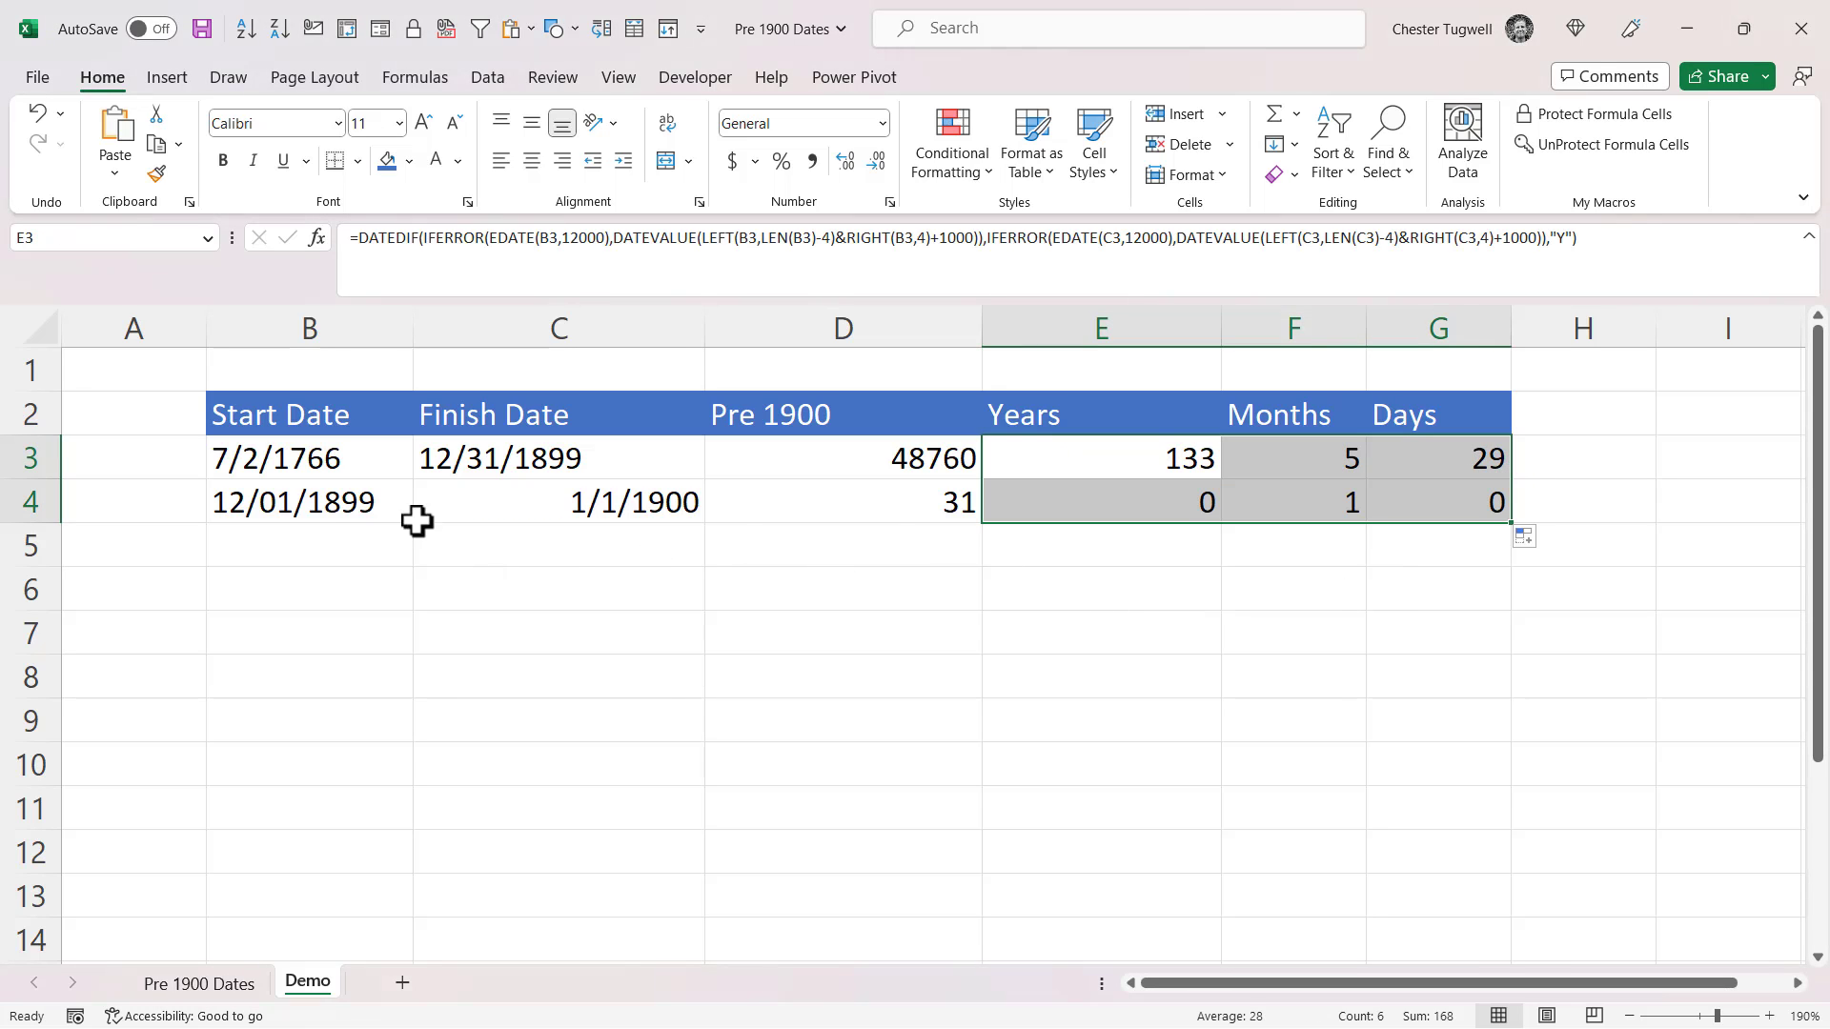
pyautogui.click(622, 629)
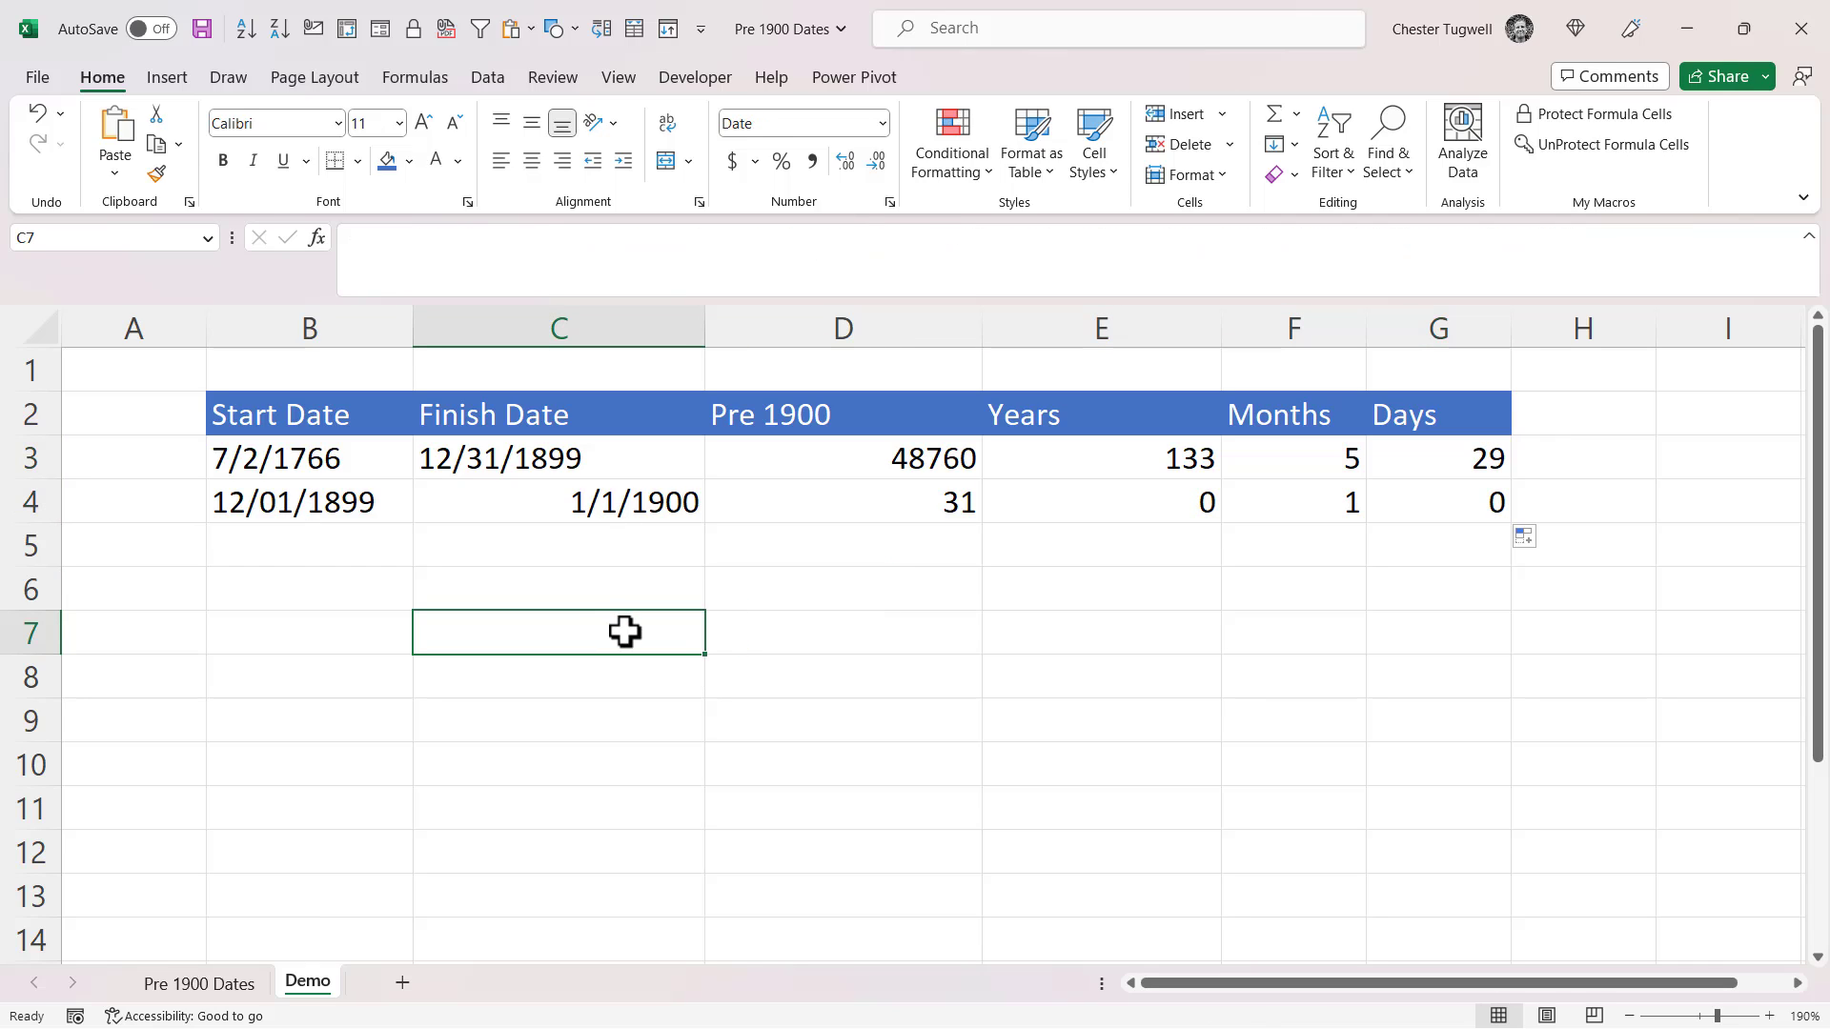